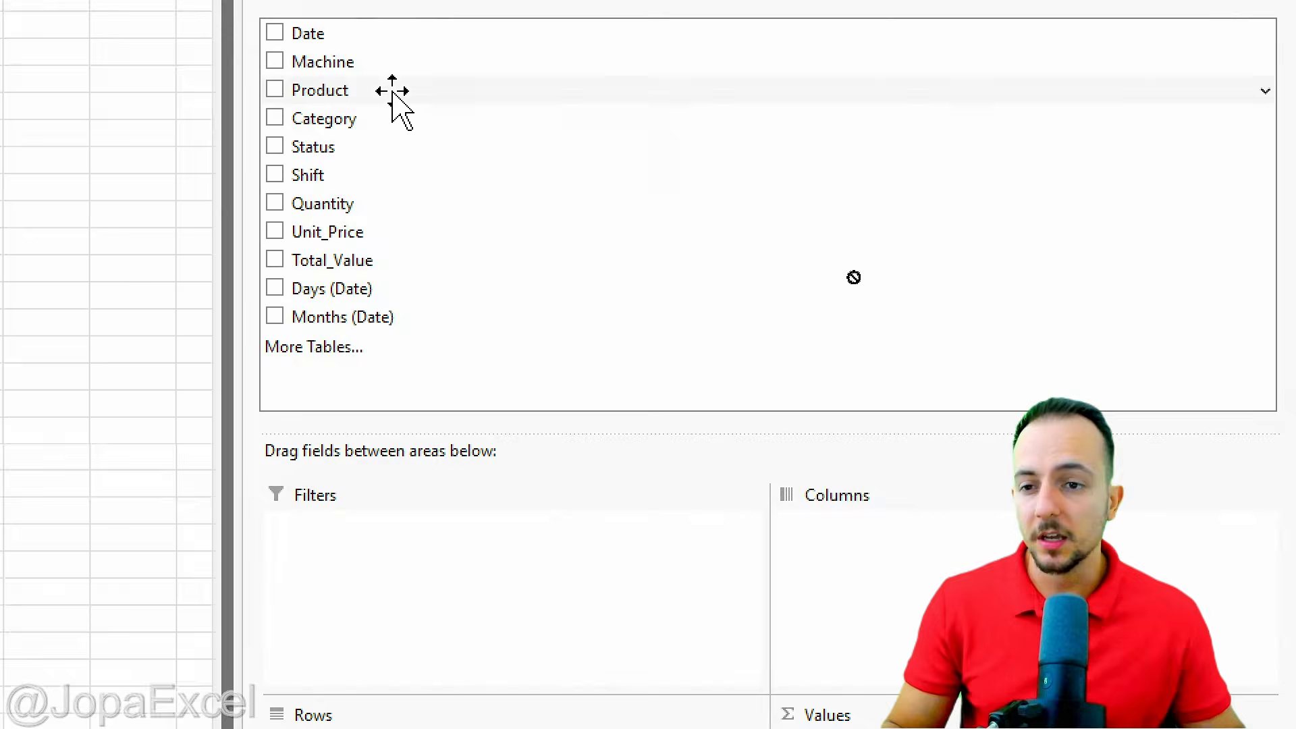
- Add Product to the PivotTable rows, Status and Months (Date) to the columns, and Total_Value to the values
drag(392, 92, 507, 649)
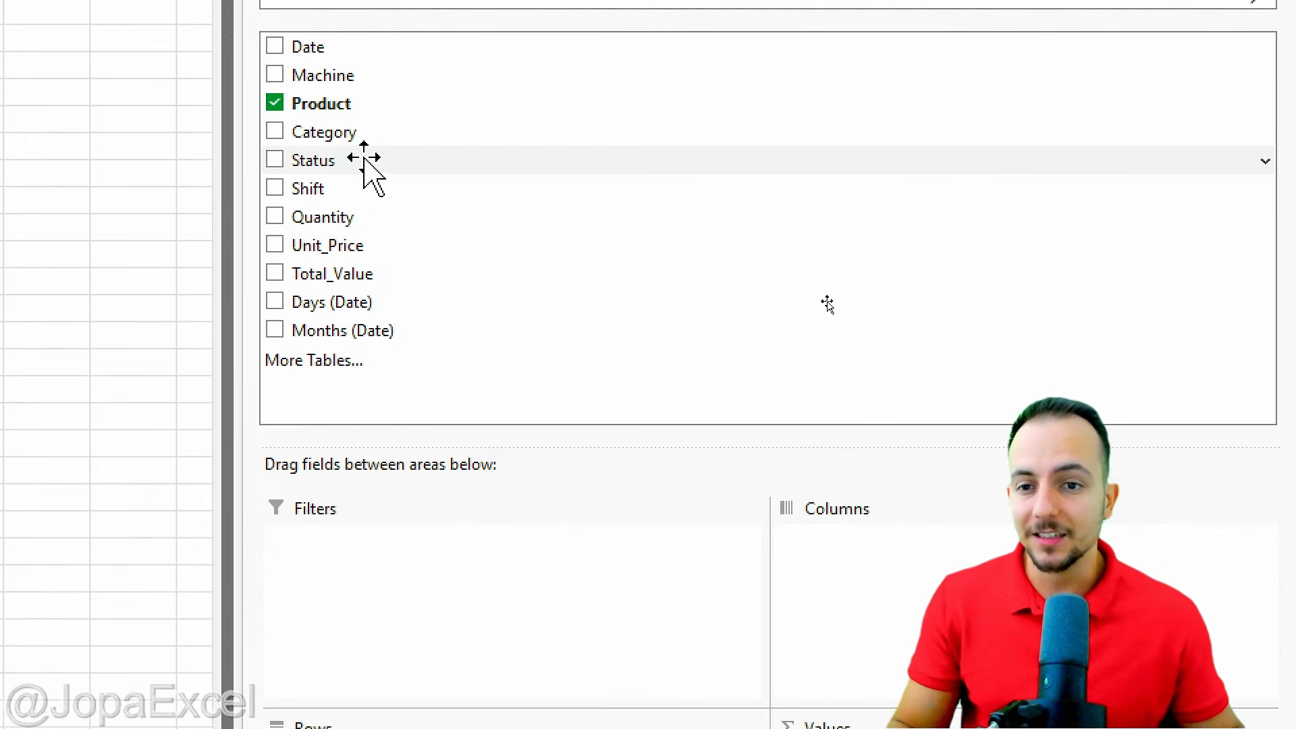
drag(362, 159, 1122, 537)
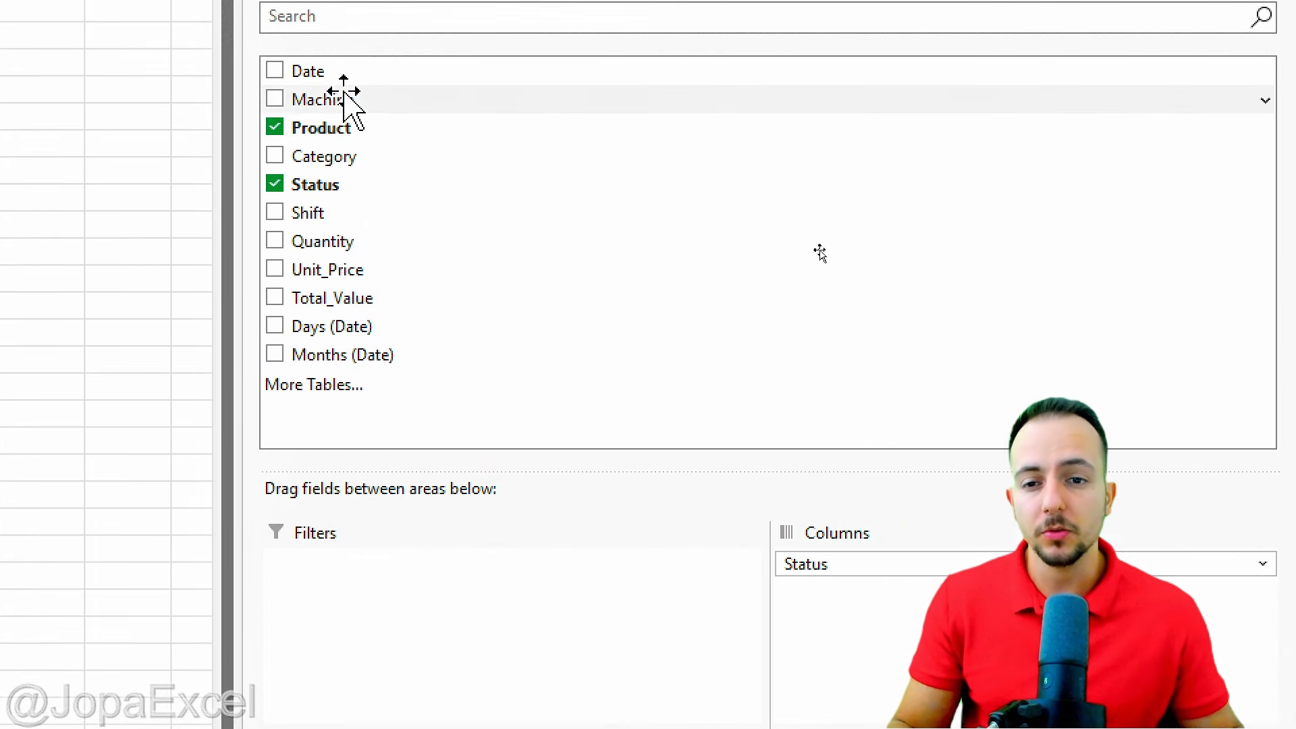
drag(350, 332, 911, 610)
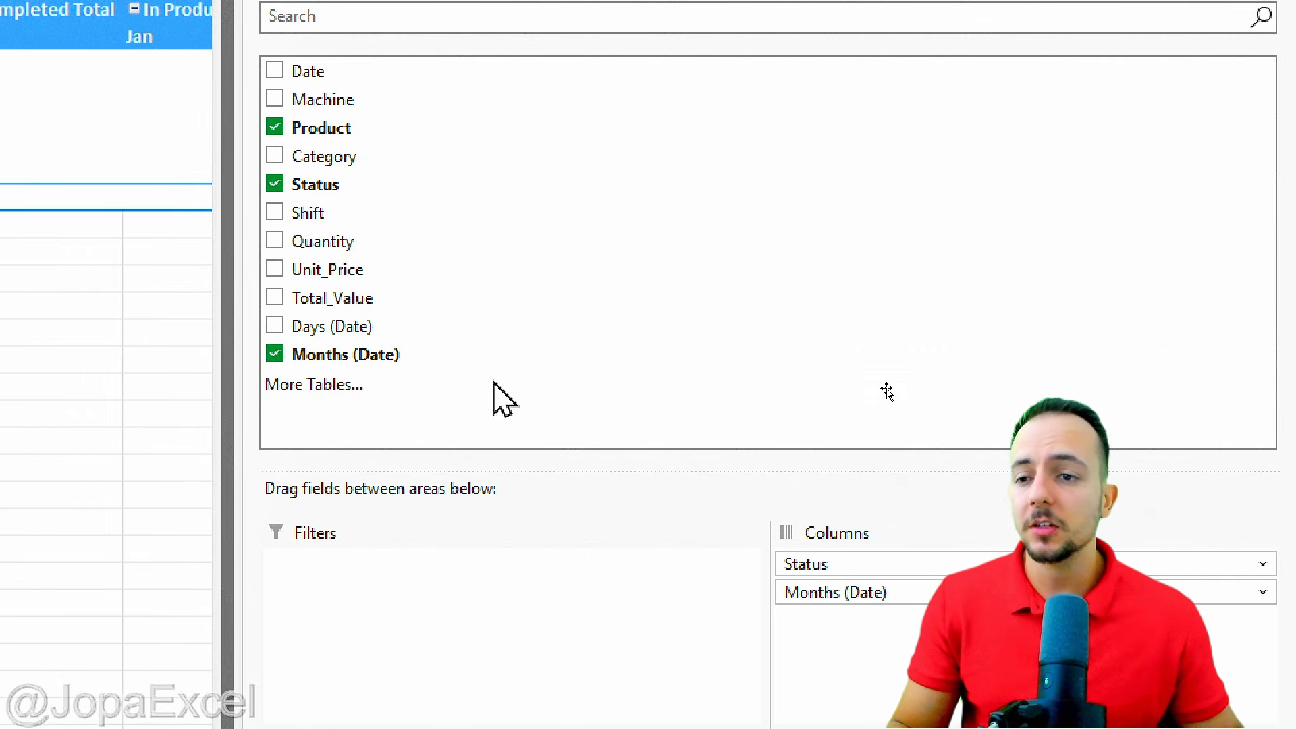
drag(330, 298, 911, 728)
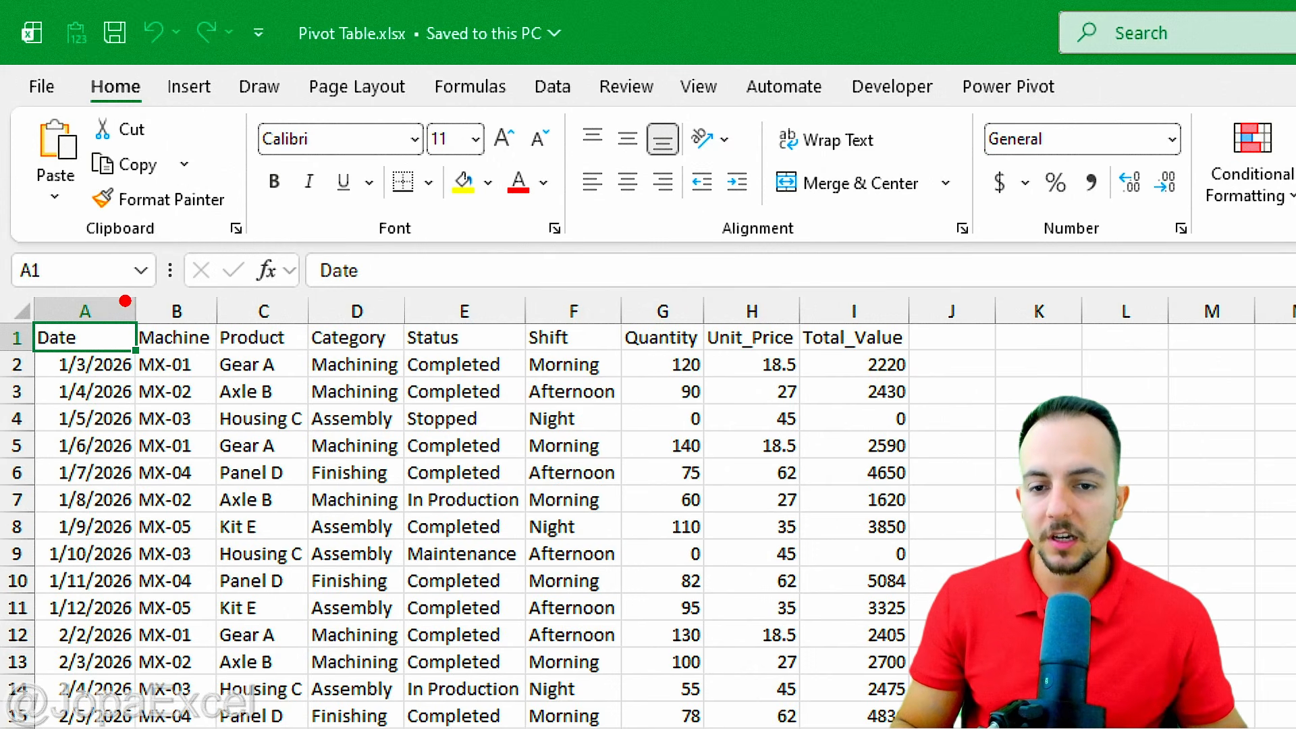
- Select the whole dataset including its header row, range A1:I121
mouse_move(125, 301)
mouse_down()
mouse_move(86, 305)
mouse_move(434, 497)
mouse_move(853, 689)
mouse_move(869, 728)
mouse_up()
key(Escape)
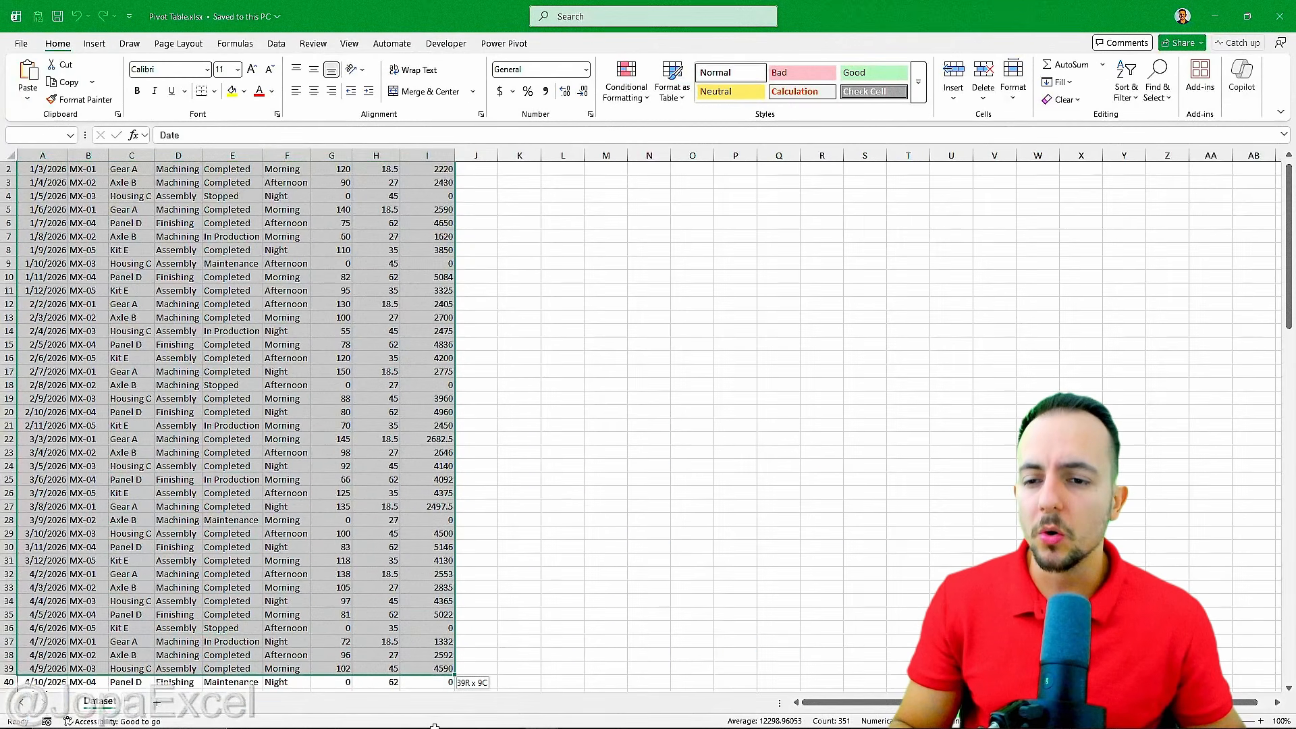
drag(435, 727, 440, 665)
scroll(411, 513, down, 5)
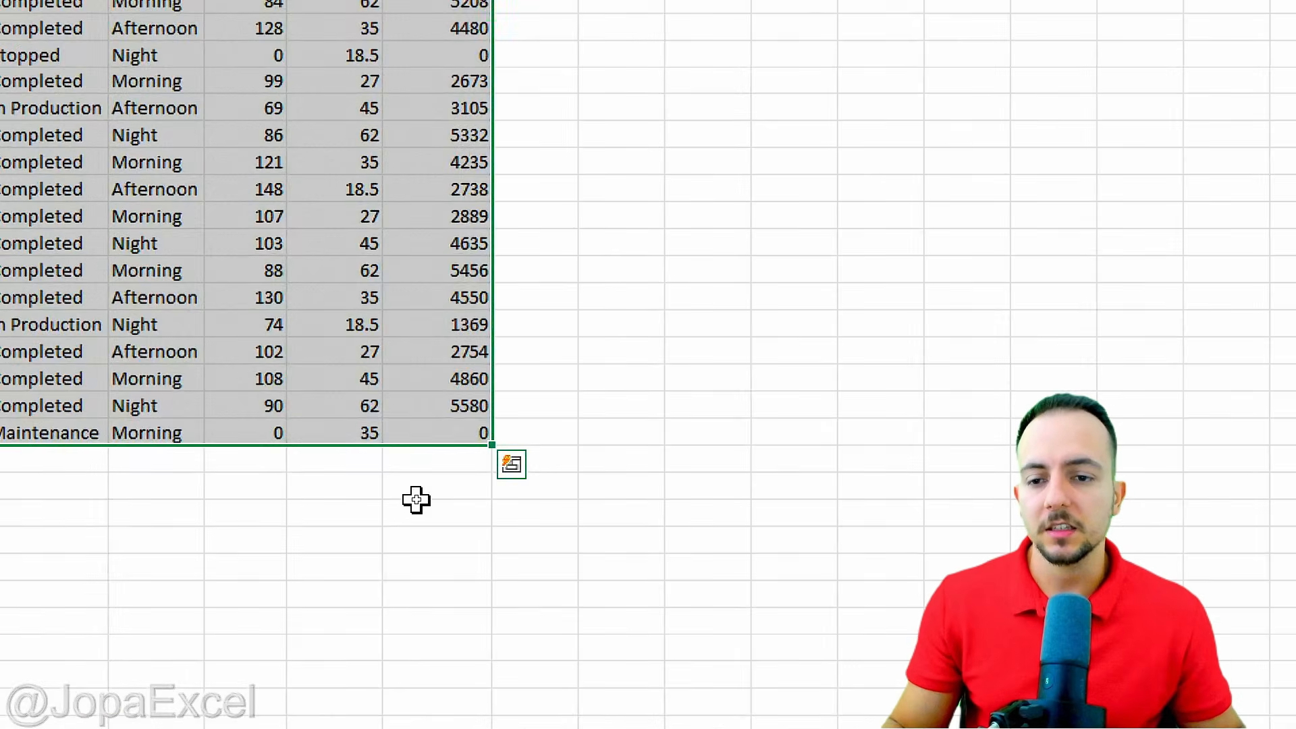
key(ctrl+q)
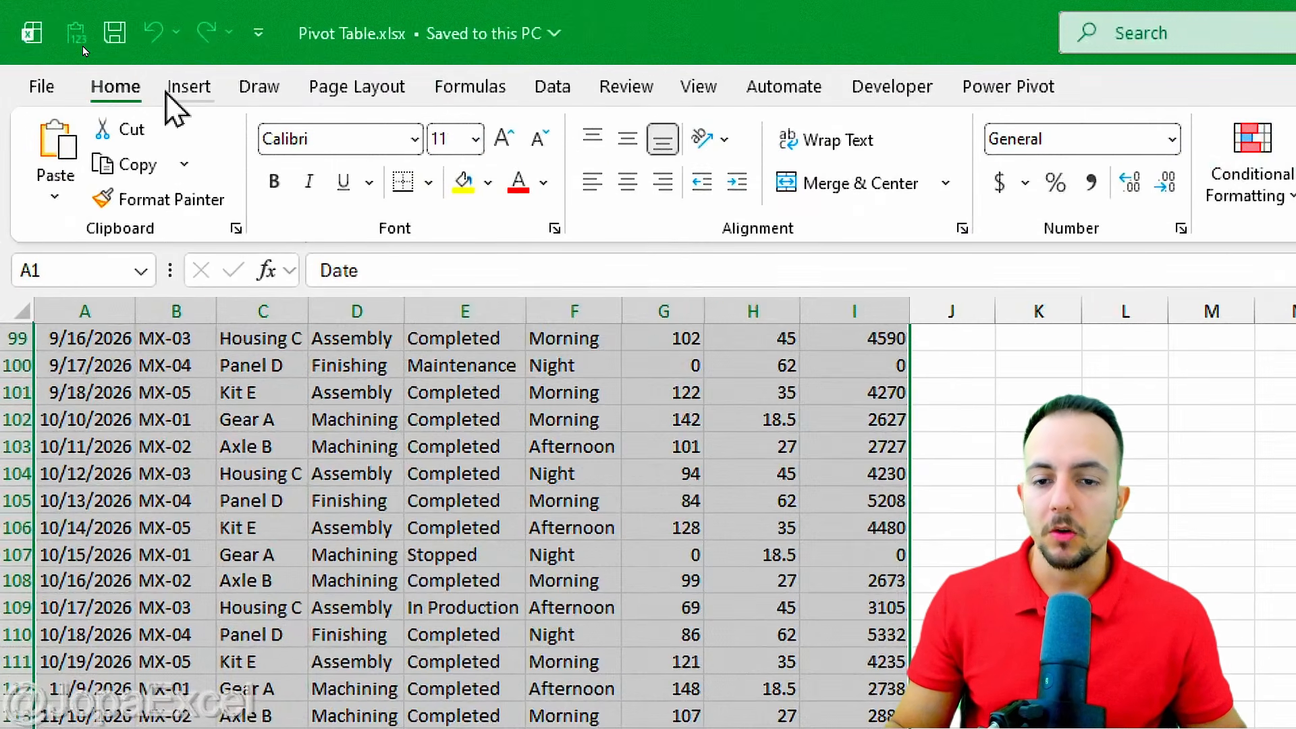
- Convert the selected range A1:I121 into a table with headers
click(87, 44)
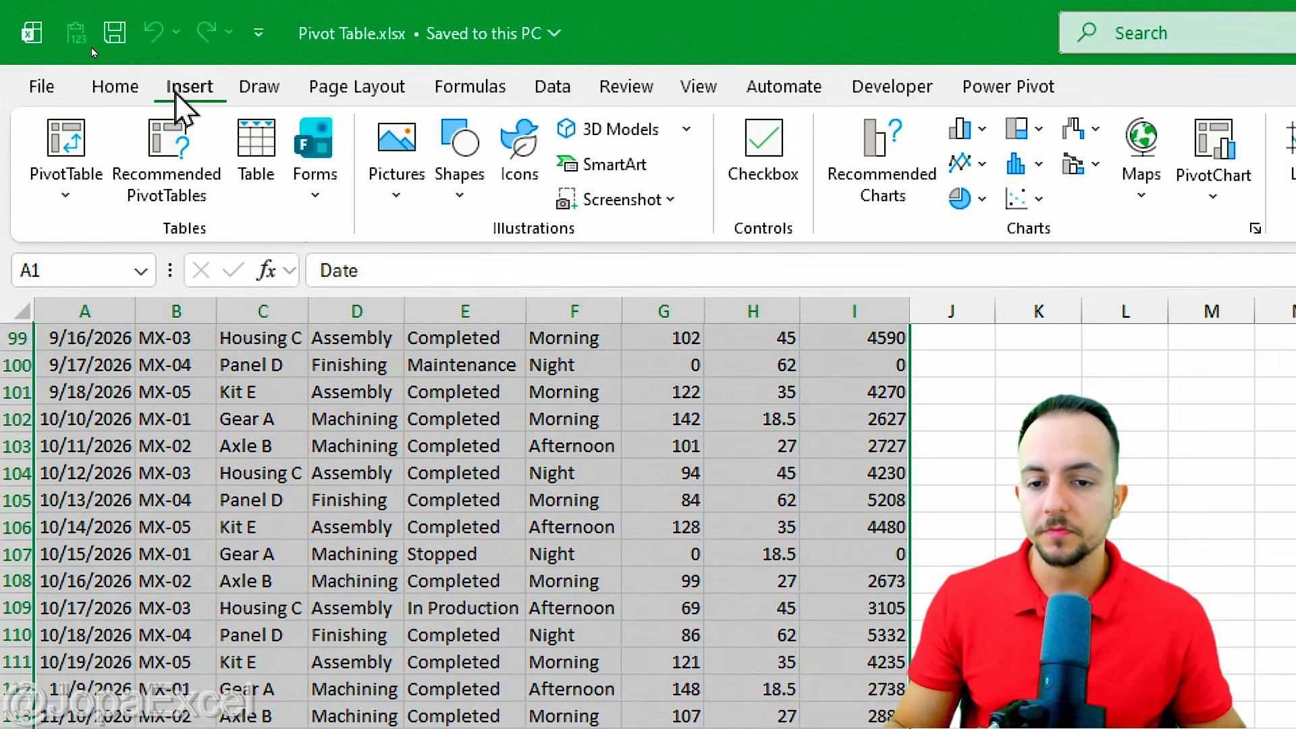
click(249, 193)
drag(308, 227, 221, 218)
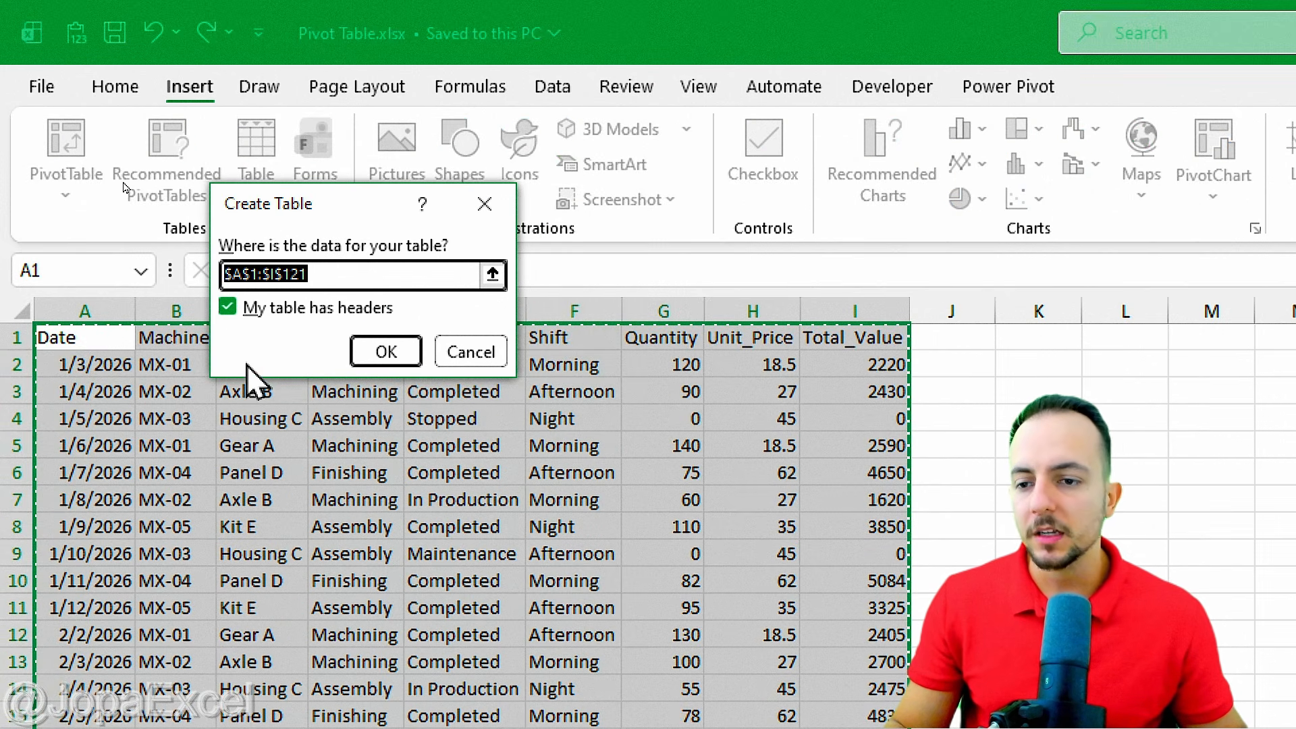
key(ctrl+2)
drag(217, 337, 359, 333)
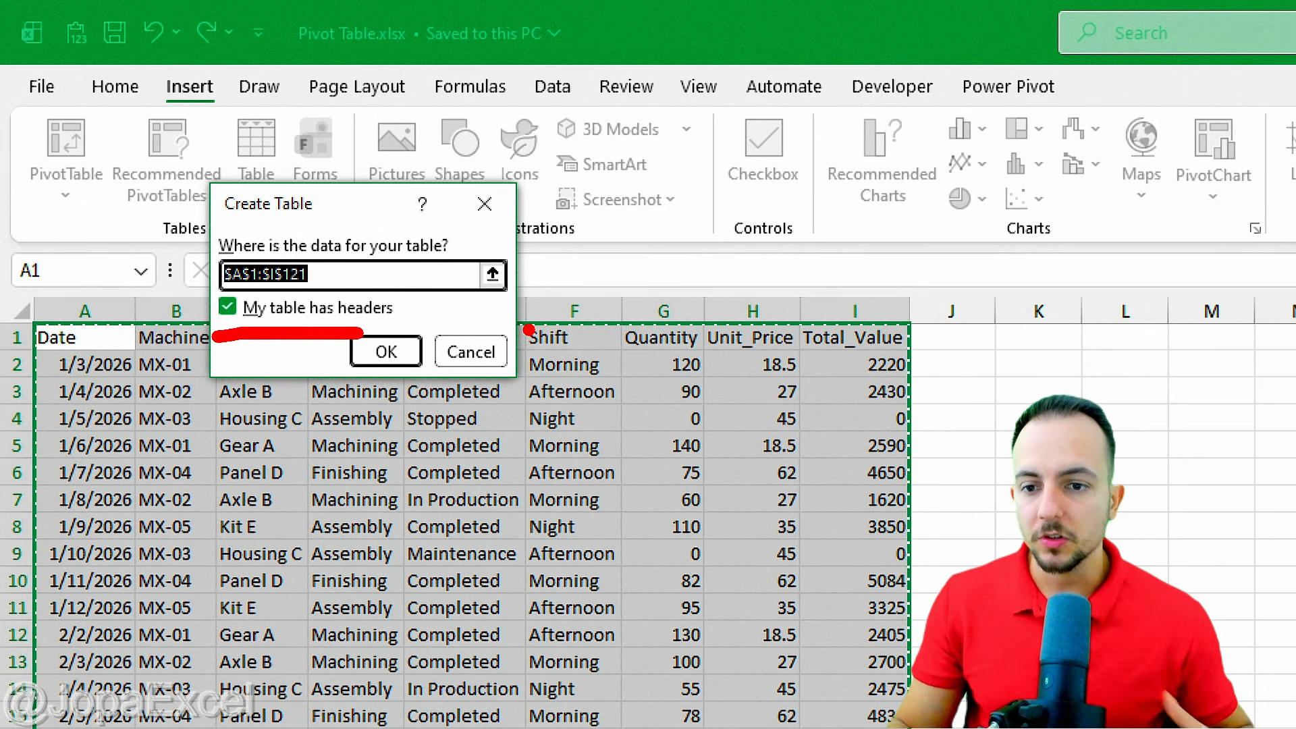
key(Escape)
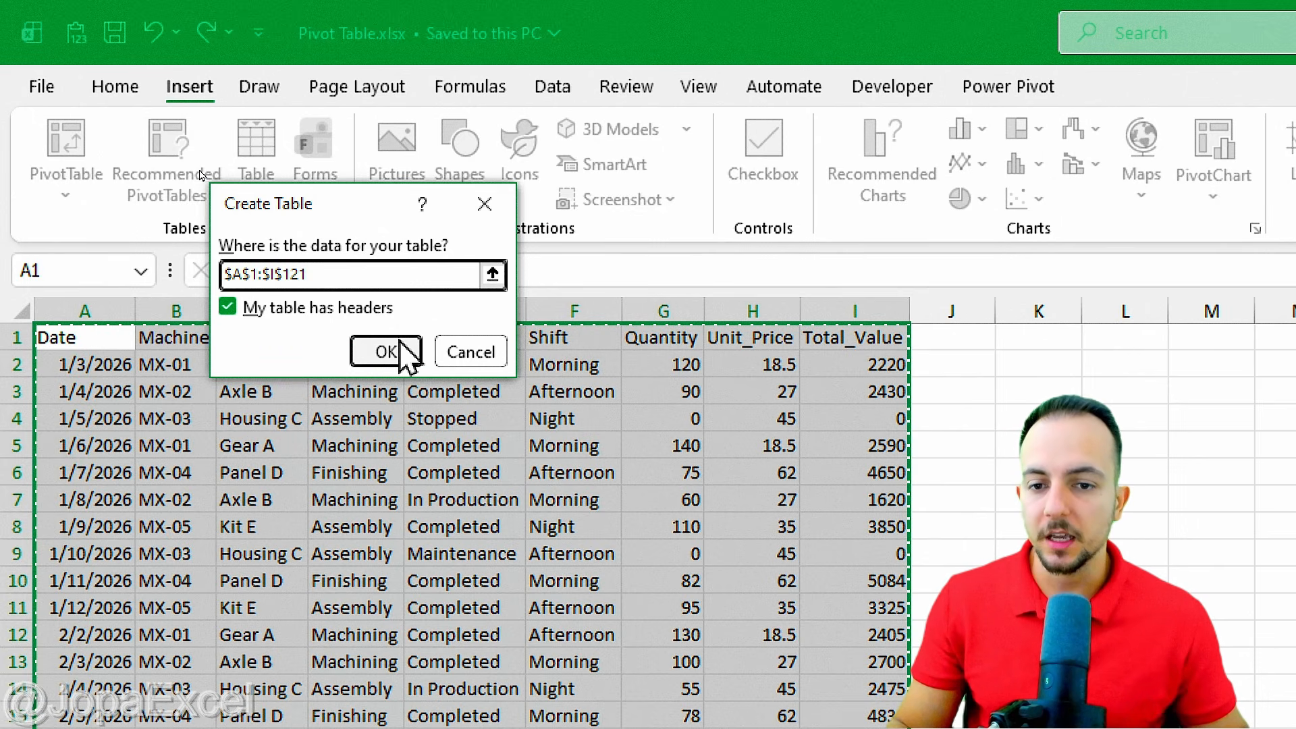
click(386, 351)
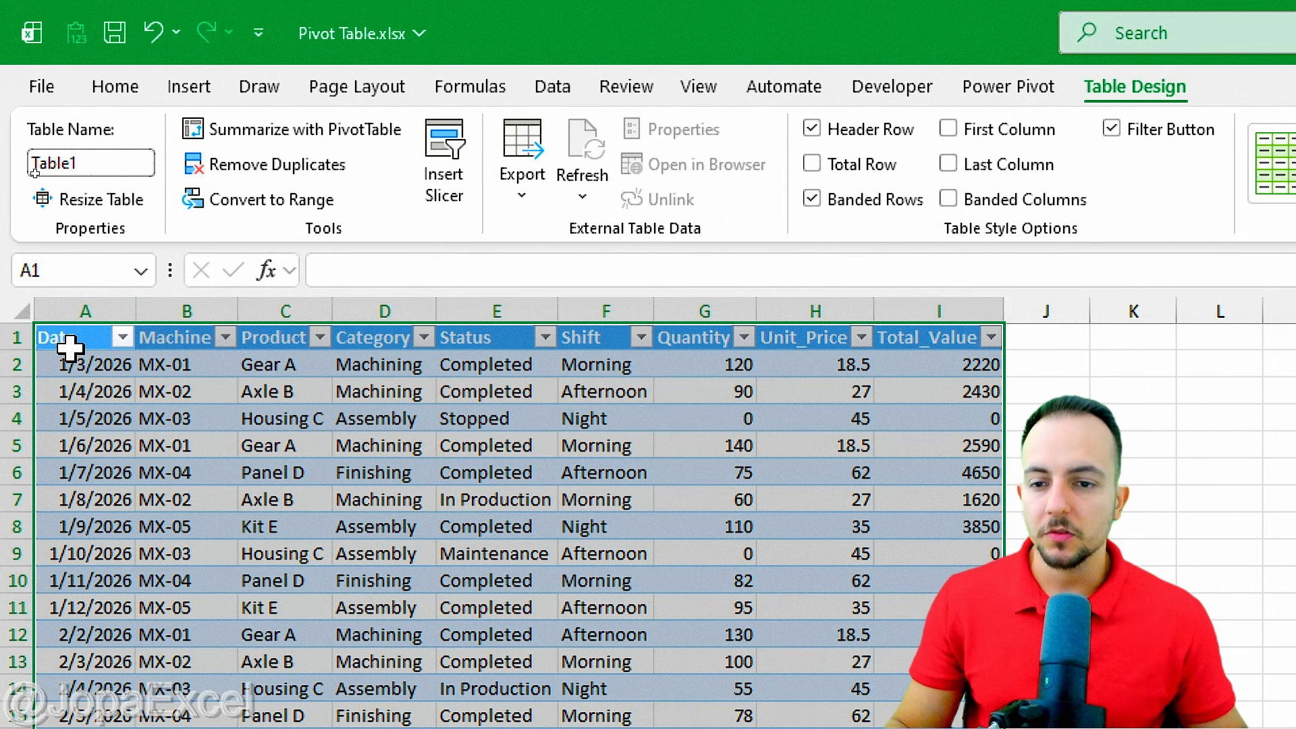
- Start a new PivotTable based on the table that holds the production data
click(68, 339)
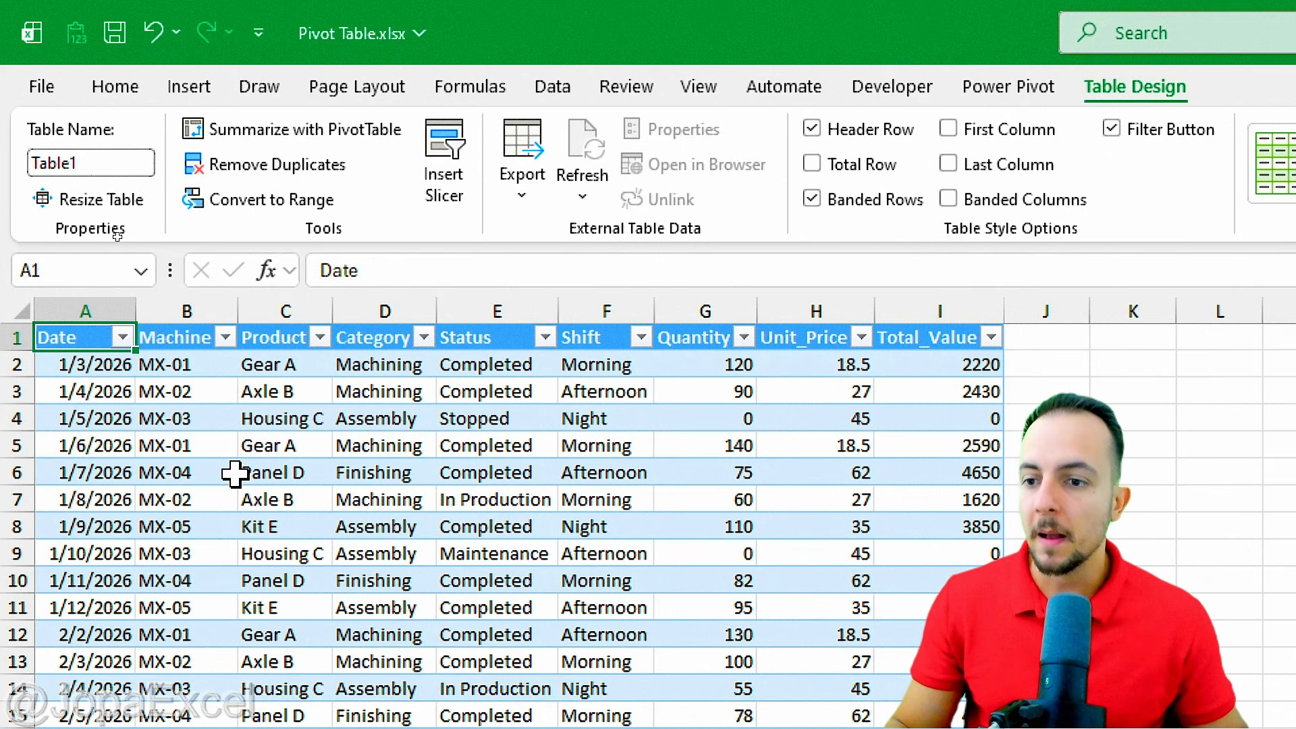
click(187, 93)
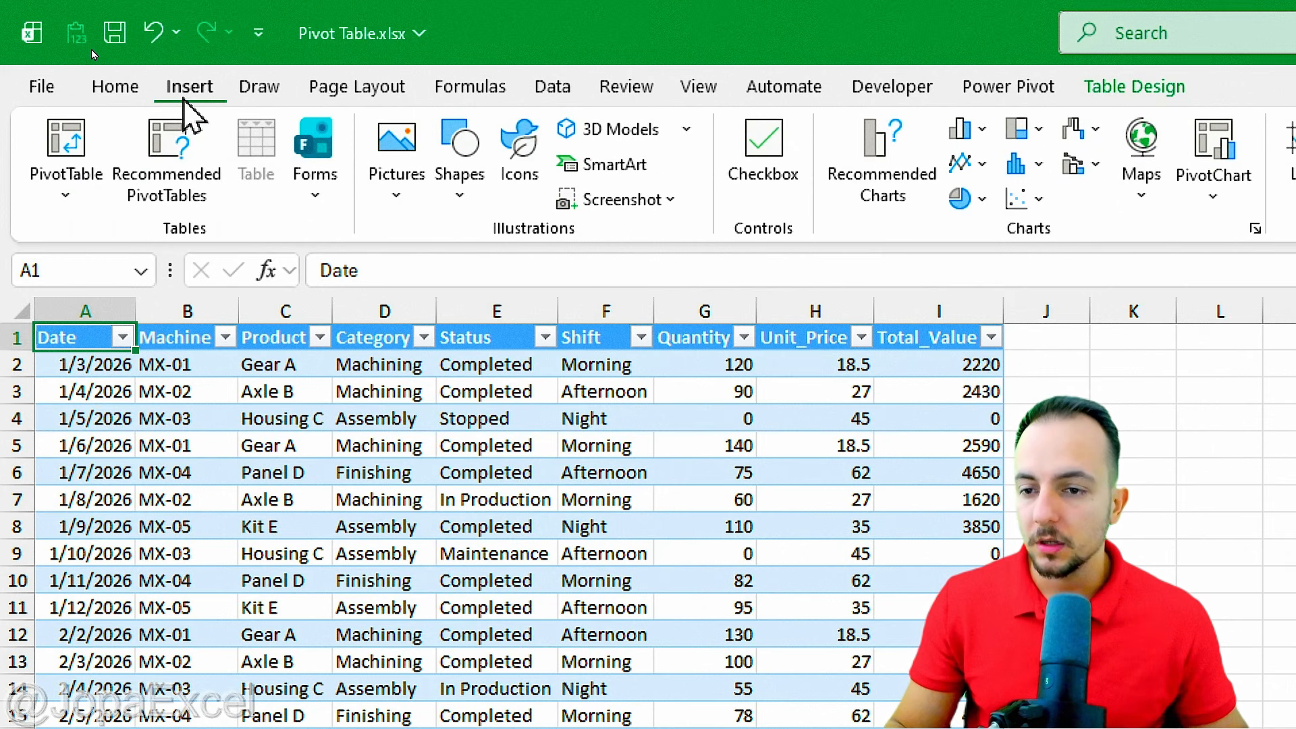
click(80, 159)
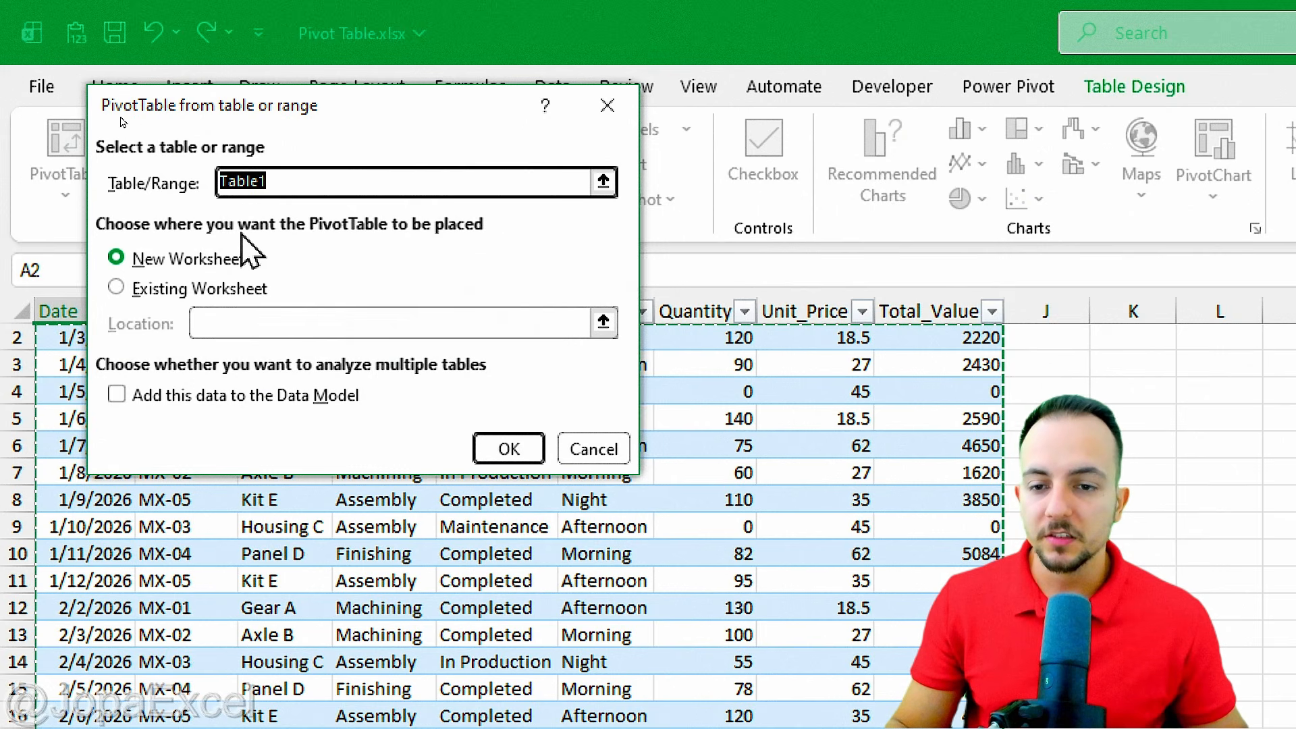
mouse_move(169, 215)
mouse_down()
mouse_move(113, 232)
mouse_move(370, 303)
mouse_move(108, 240)
mouse_up()
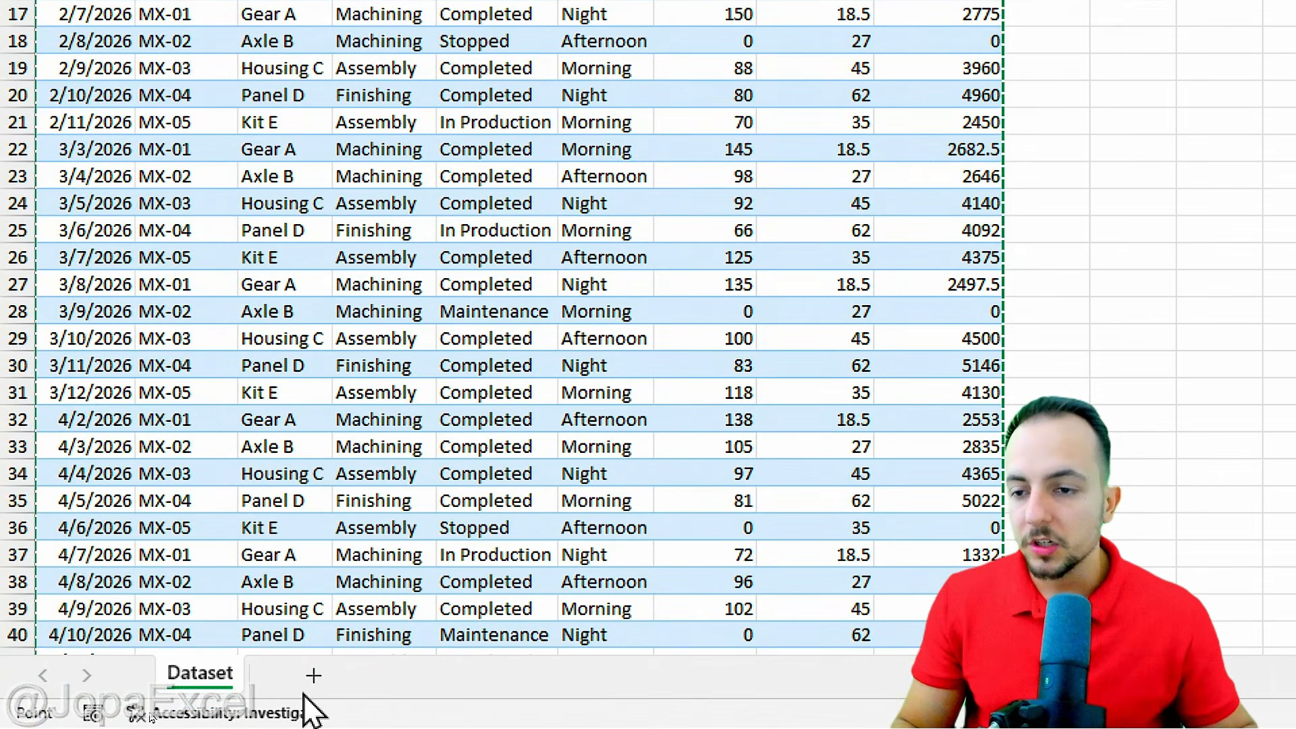
key(ctrl+2)
mouse_move(320, 621)
mouse_down()
mouse_move(241, 636)
mouse_move(478, 670)
mouse_move(318, 613)
mouse_up()
drag(357, 564, 382, 404)
drag(316, 572, 250, 442)
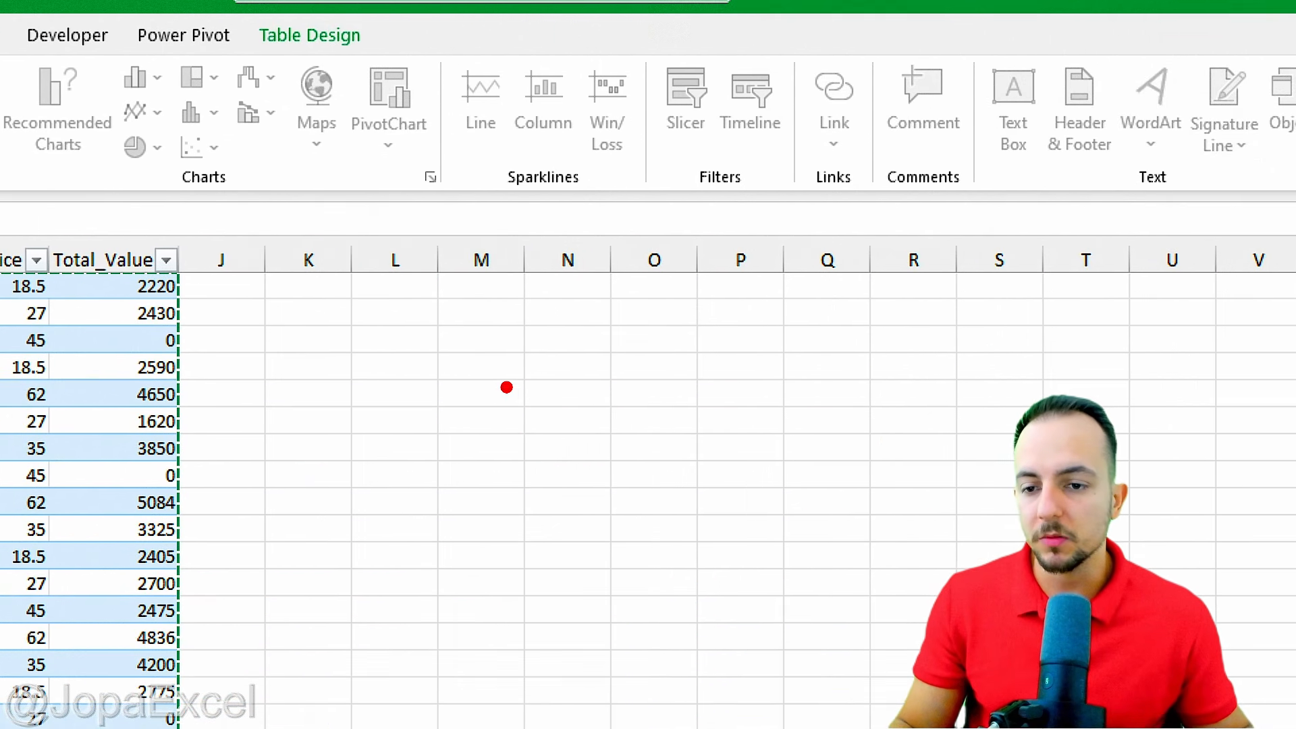
mouse_move(505, 326)
mouse_down()
mouse_move(492, 516)
mouse_move(490, 325)
mouse_up()
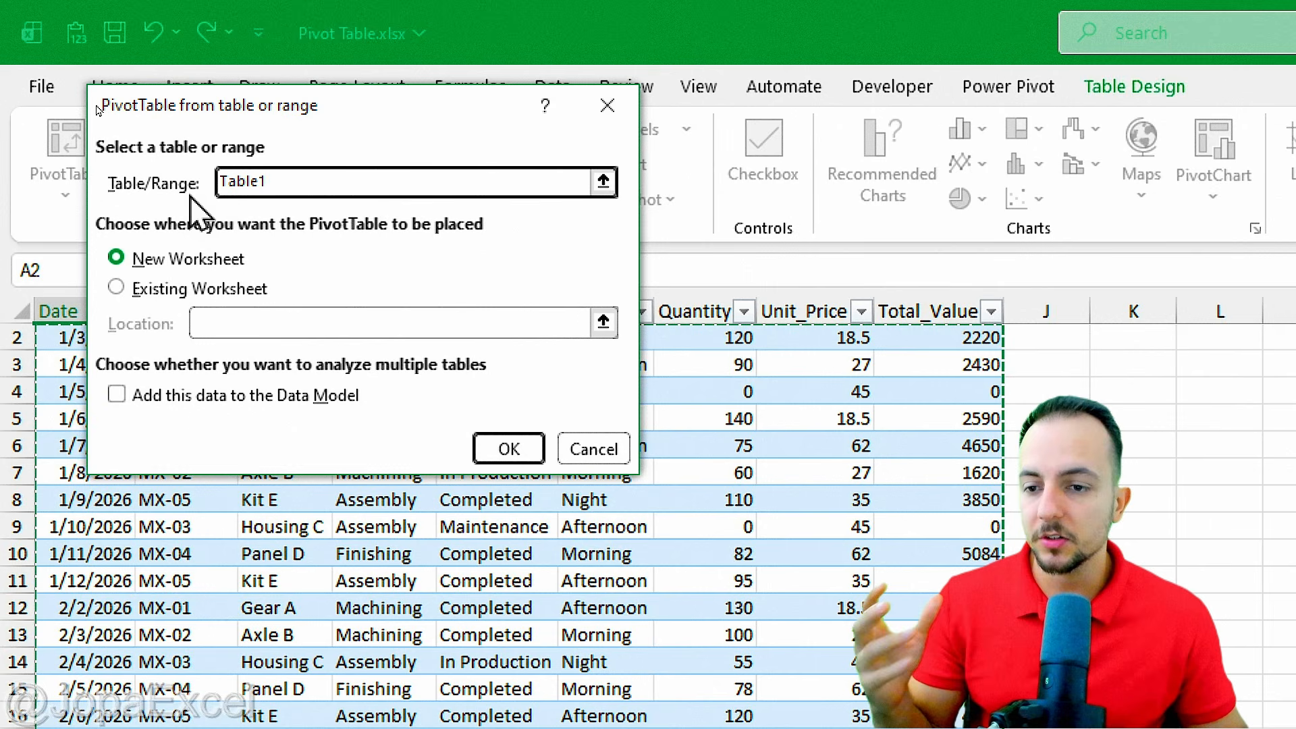
- Place the PivotTable on a new worksheet and widen the PivotTable field list
click(165, 261)
drag(94, 234, 354, 297)
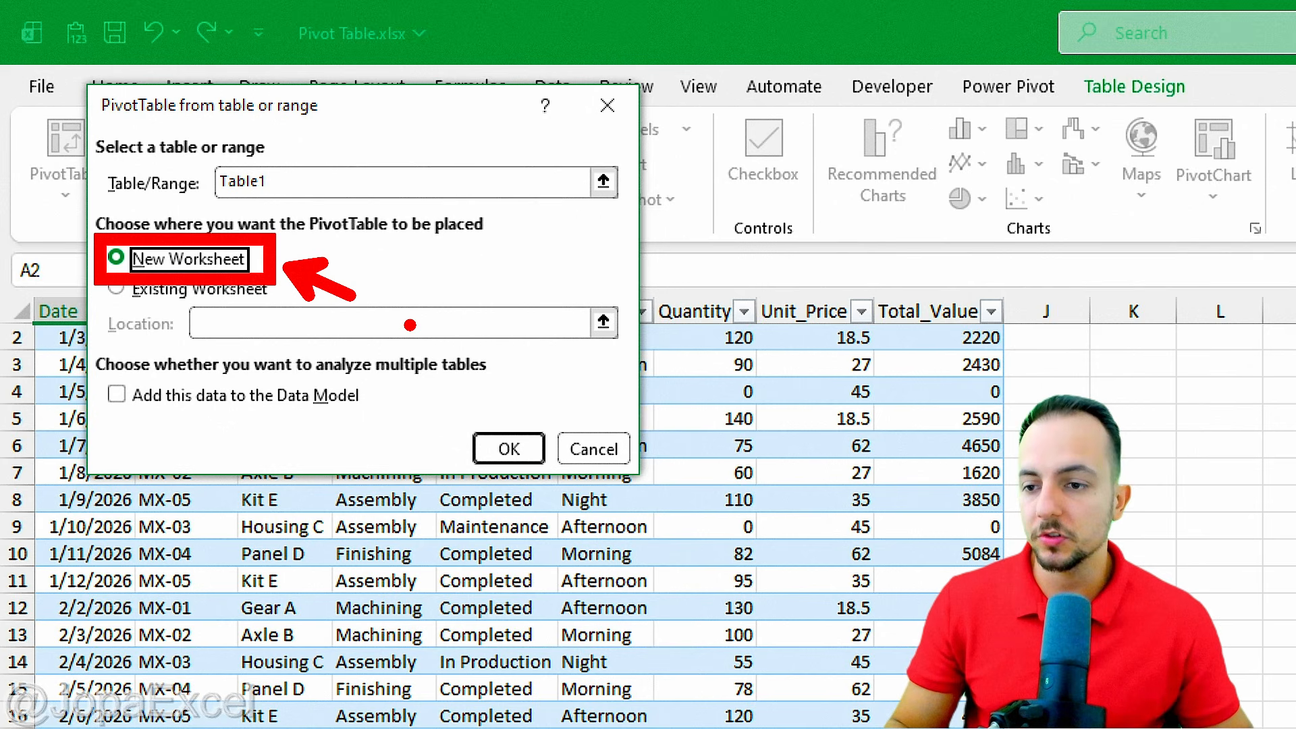
click(509, 448)
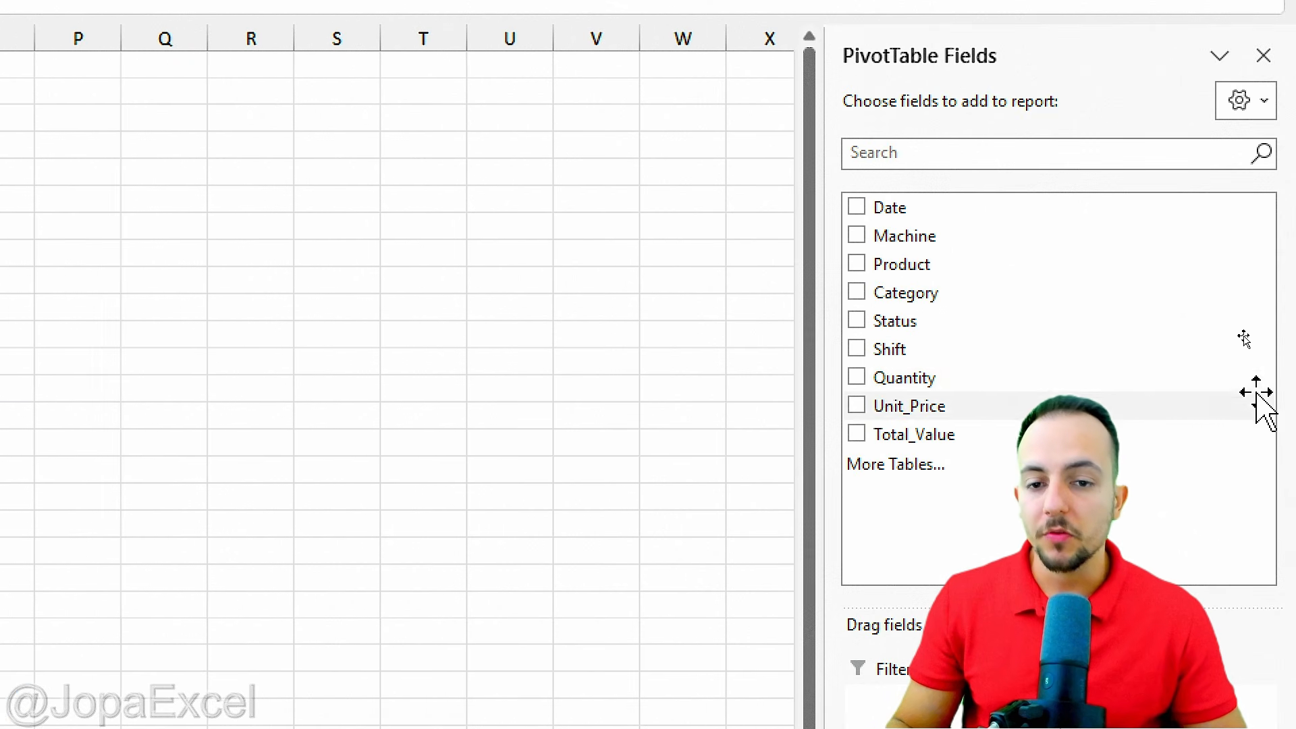
drag(824, 379, 162, 409)
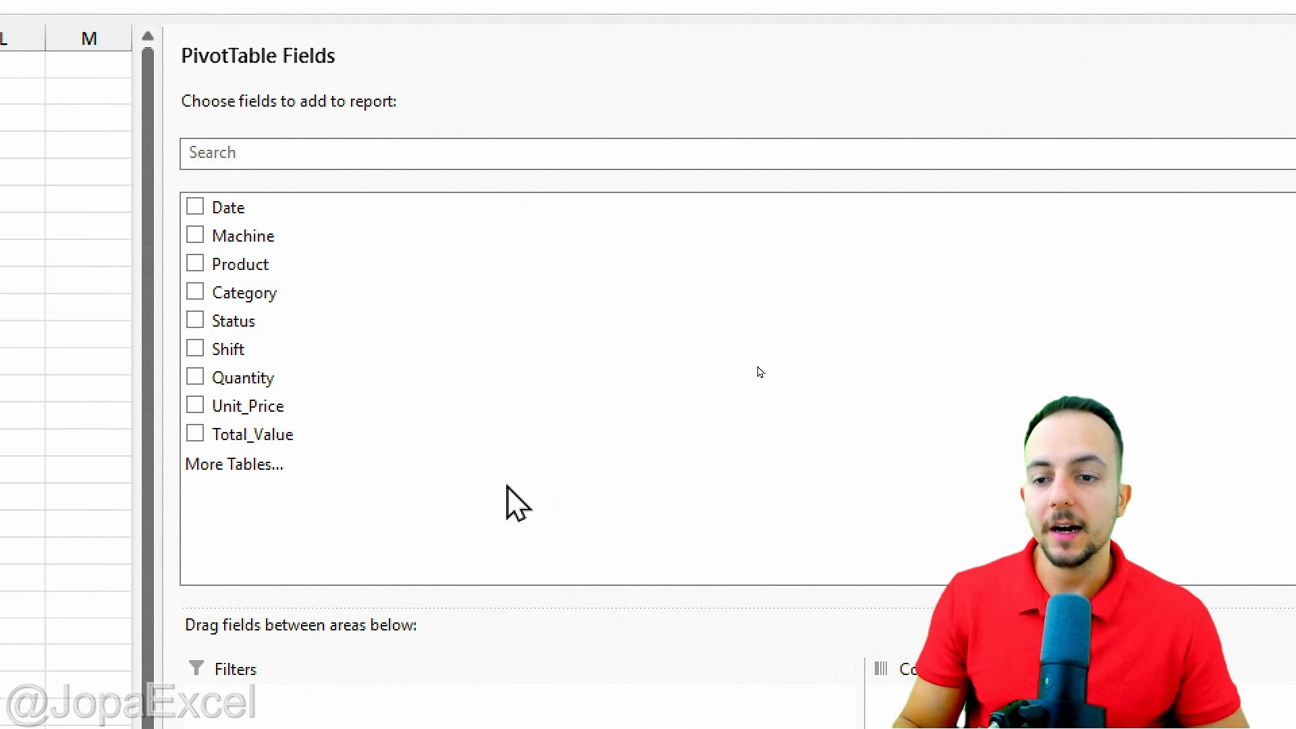
mouse_move(255, 179)
mouse_down()
mouse_move(327, 177)
mouse_move(297, 457)
mouse_up()
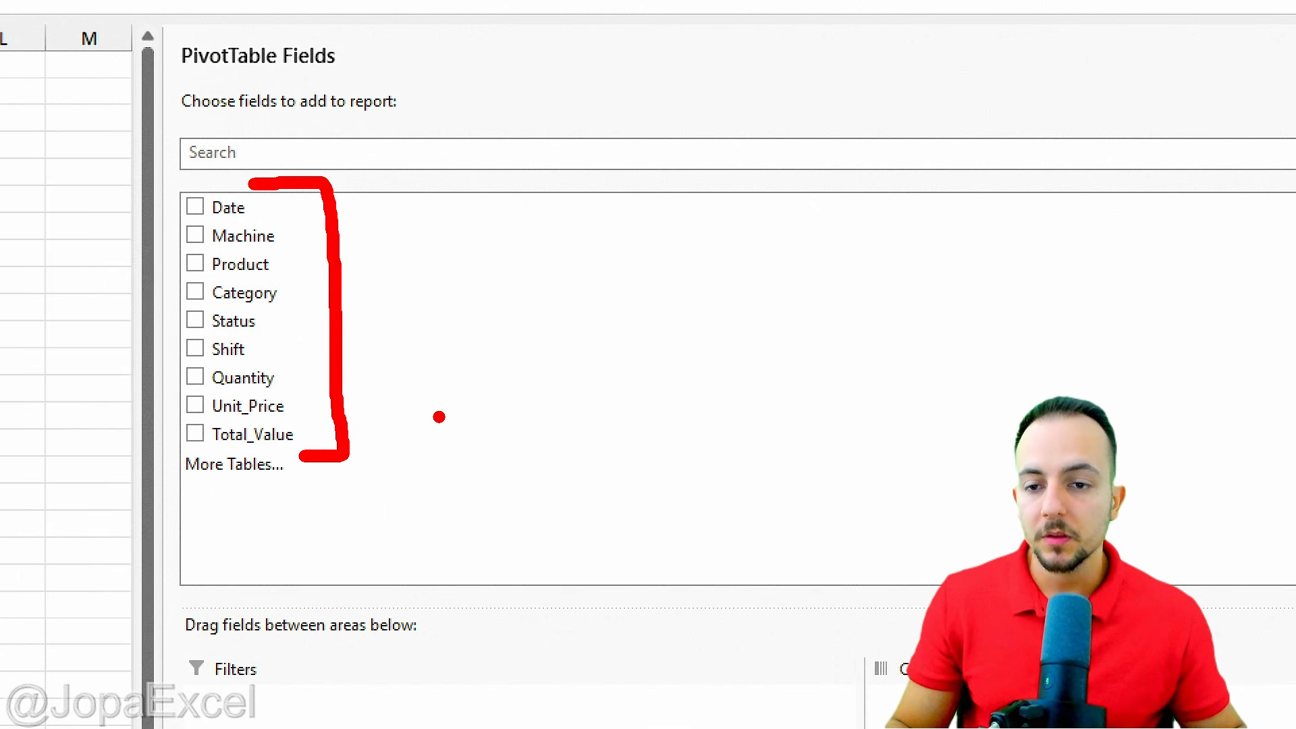
drag(260, 211, 300, 180)
drag(289, 236, 366, 202)
drag(287, 273, 367, 259)
drag(295, 301, 383, 312)
drag(265, 326, 362, 370)
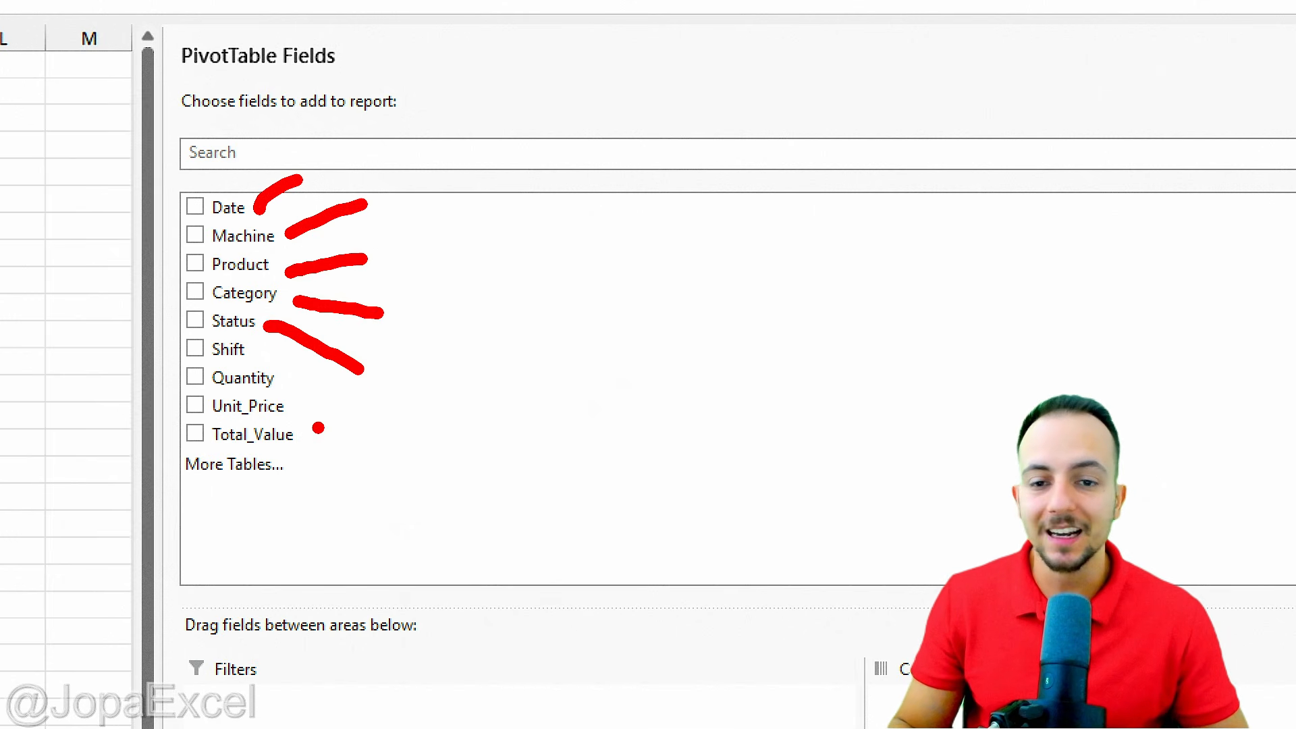
drag(292, 432, 334, 432)
drag(312, 371, 311, 466)
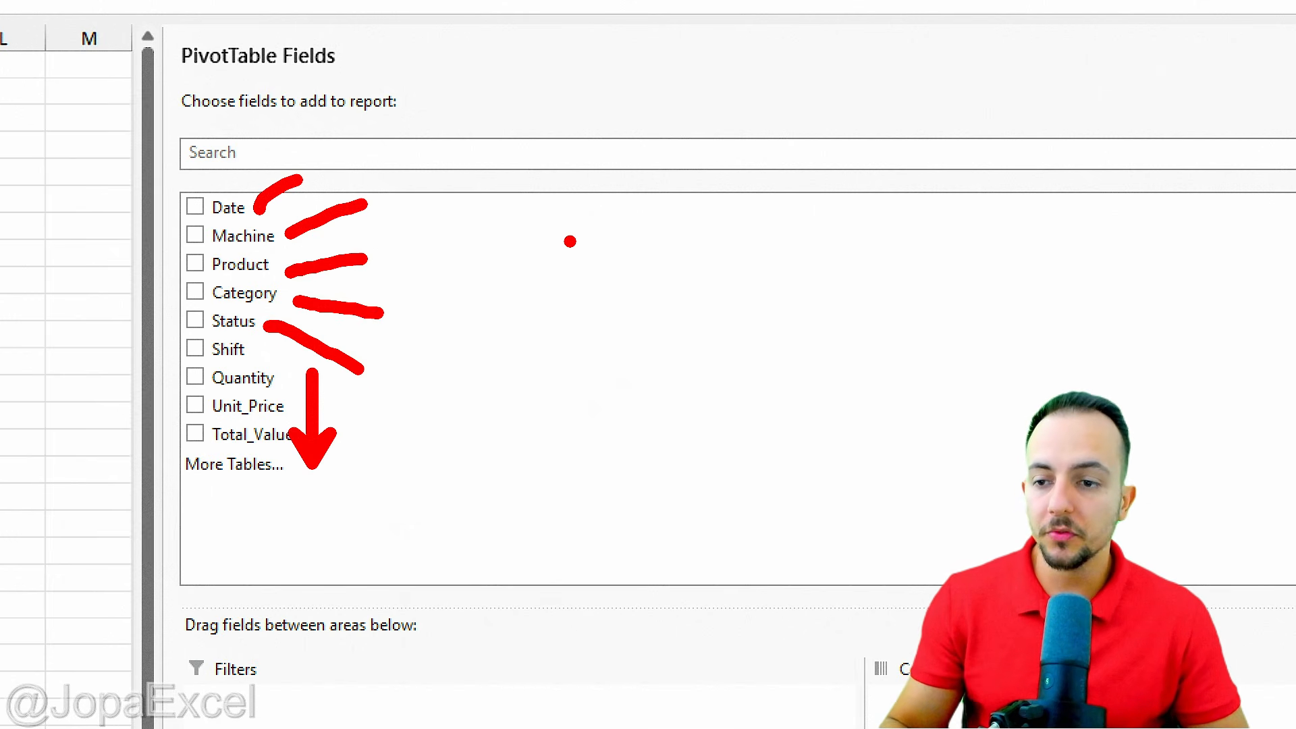
key(Escape)
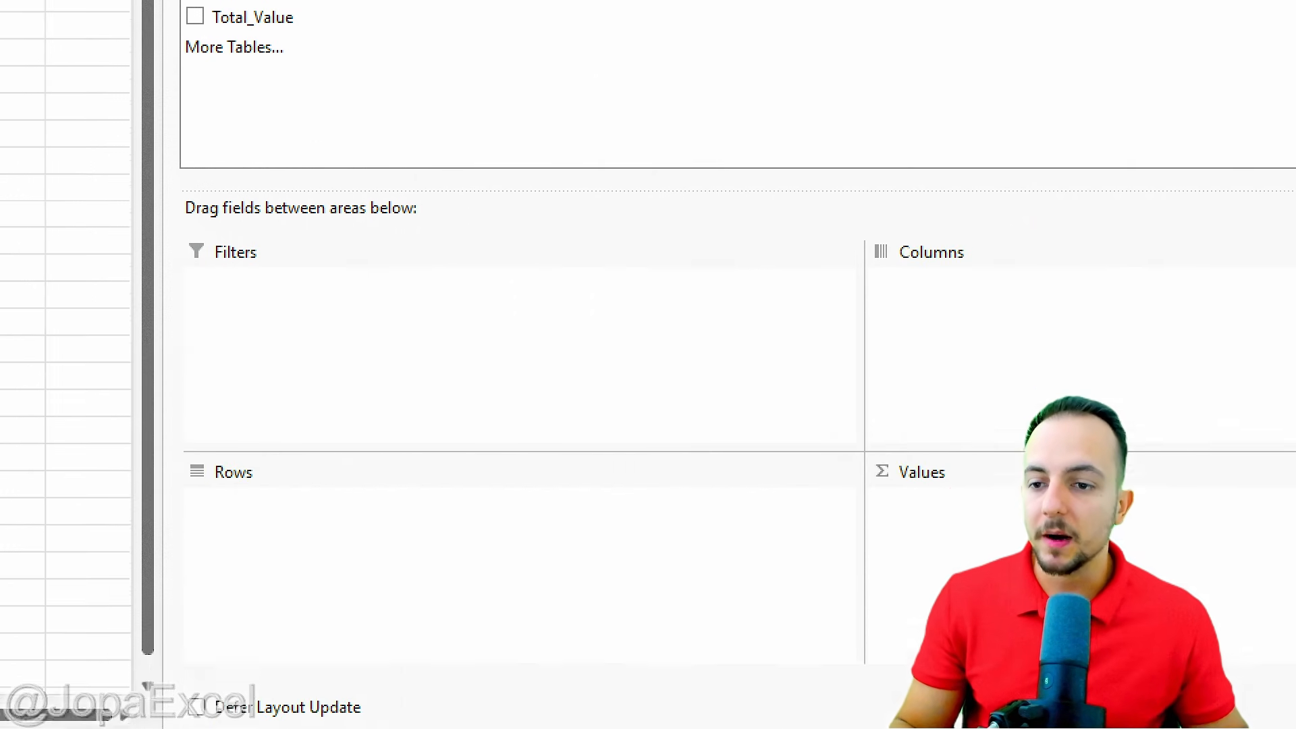
- Narrow the PivotTable field list slightly
drag(8, 327, 228, 335)
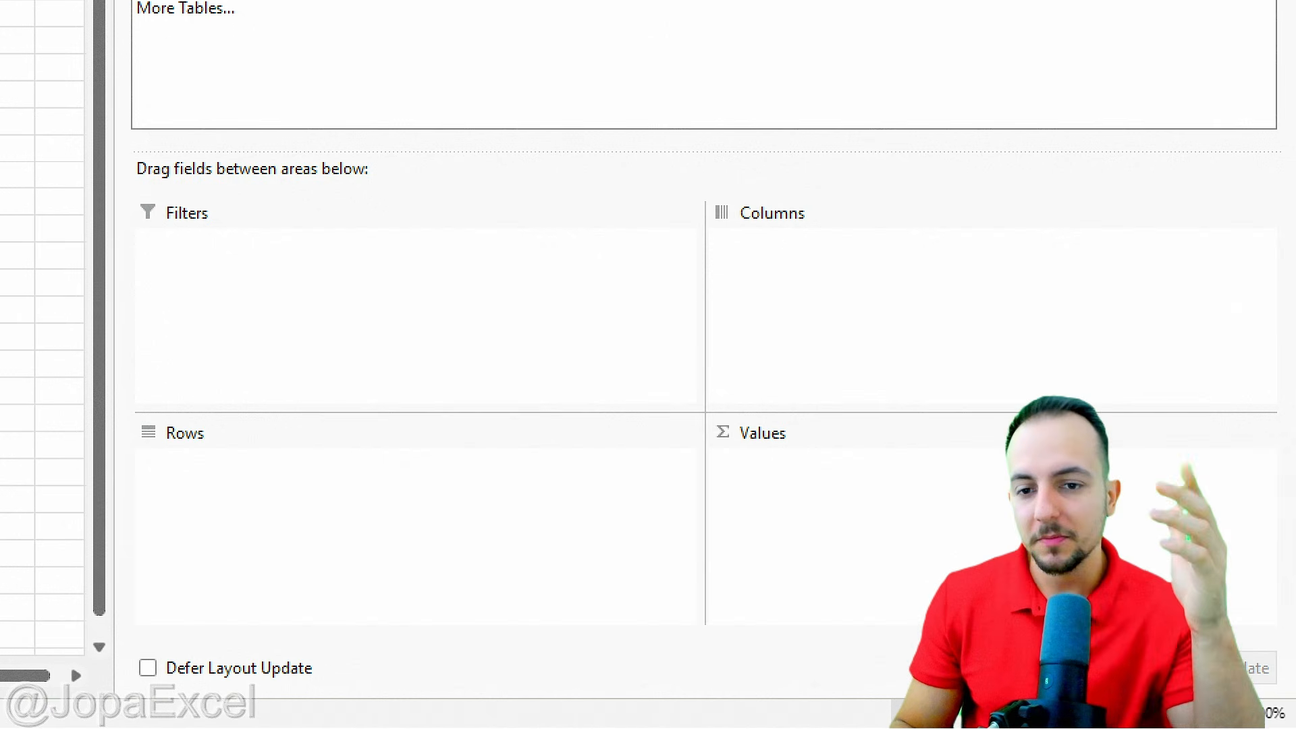
drag(174, 267, 244, 234)
drag(206, 470, 261, 414)
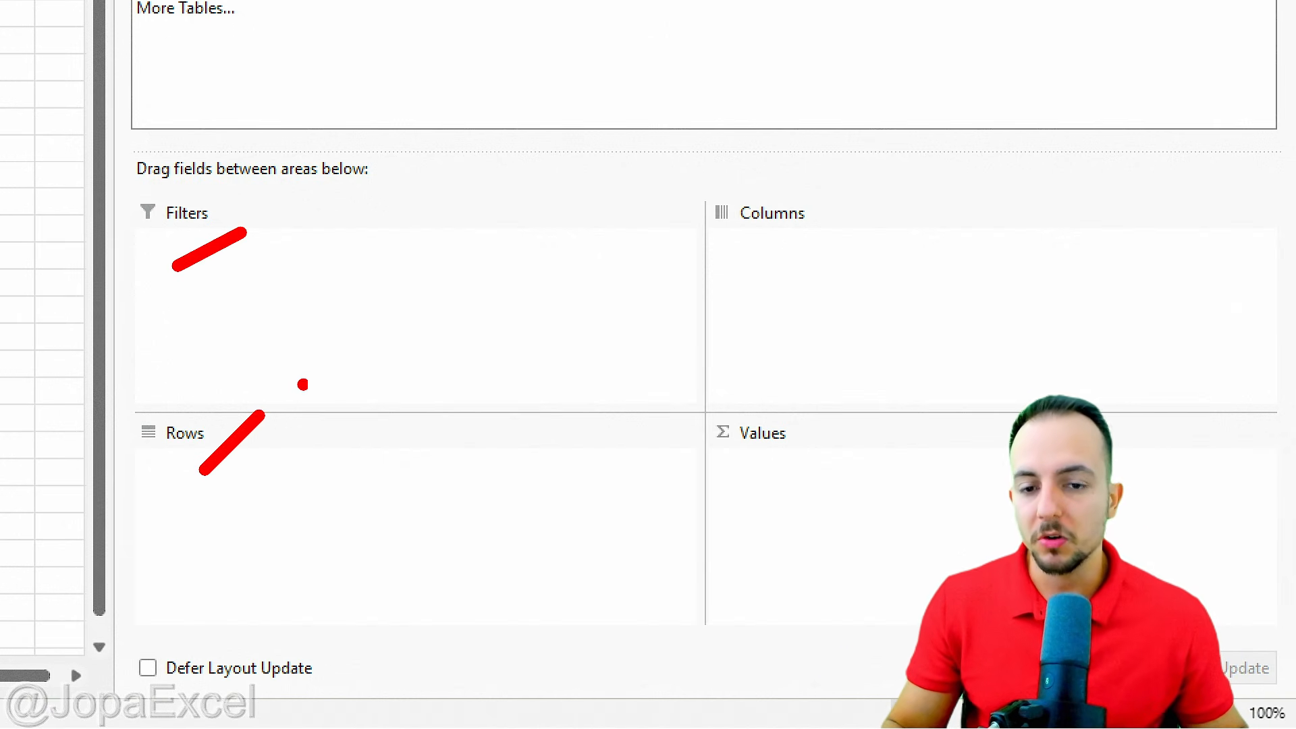
drag(800, 242, 856, 195)
drag(776, 472, 825, 423)
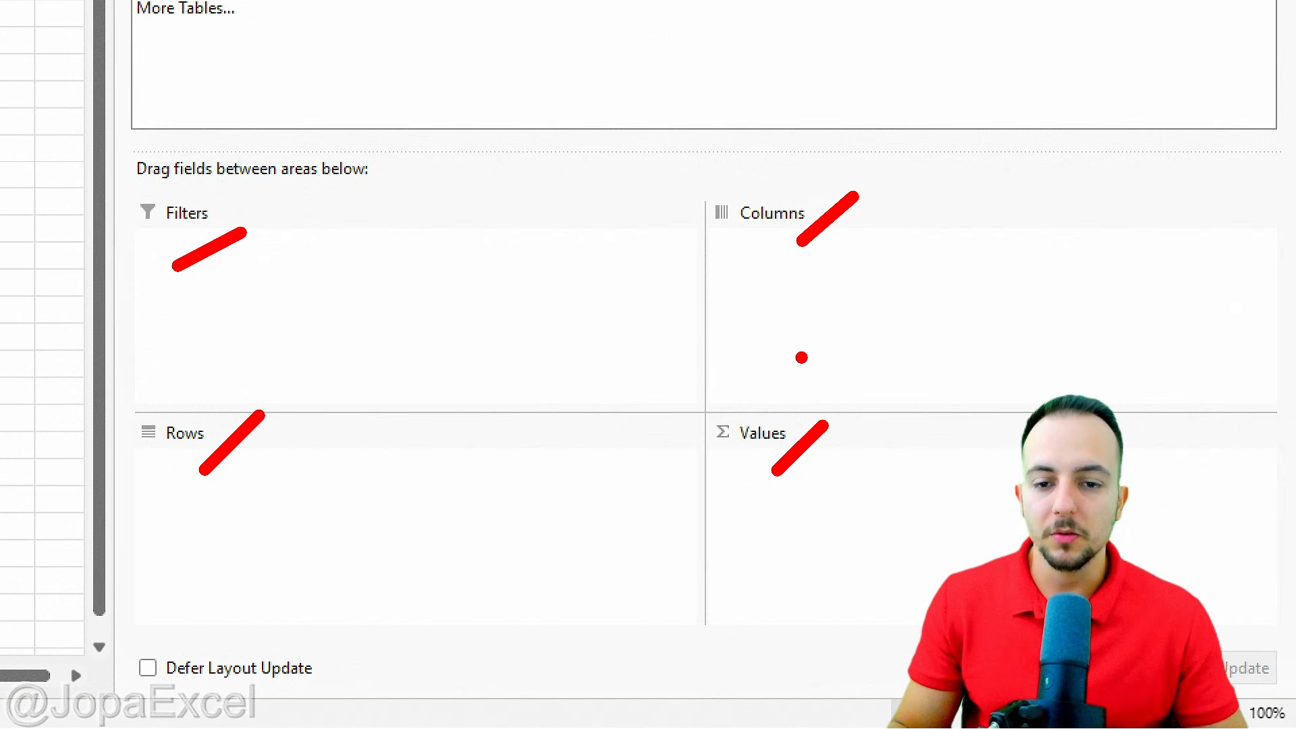
key(Escape)
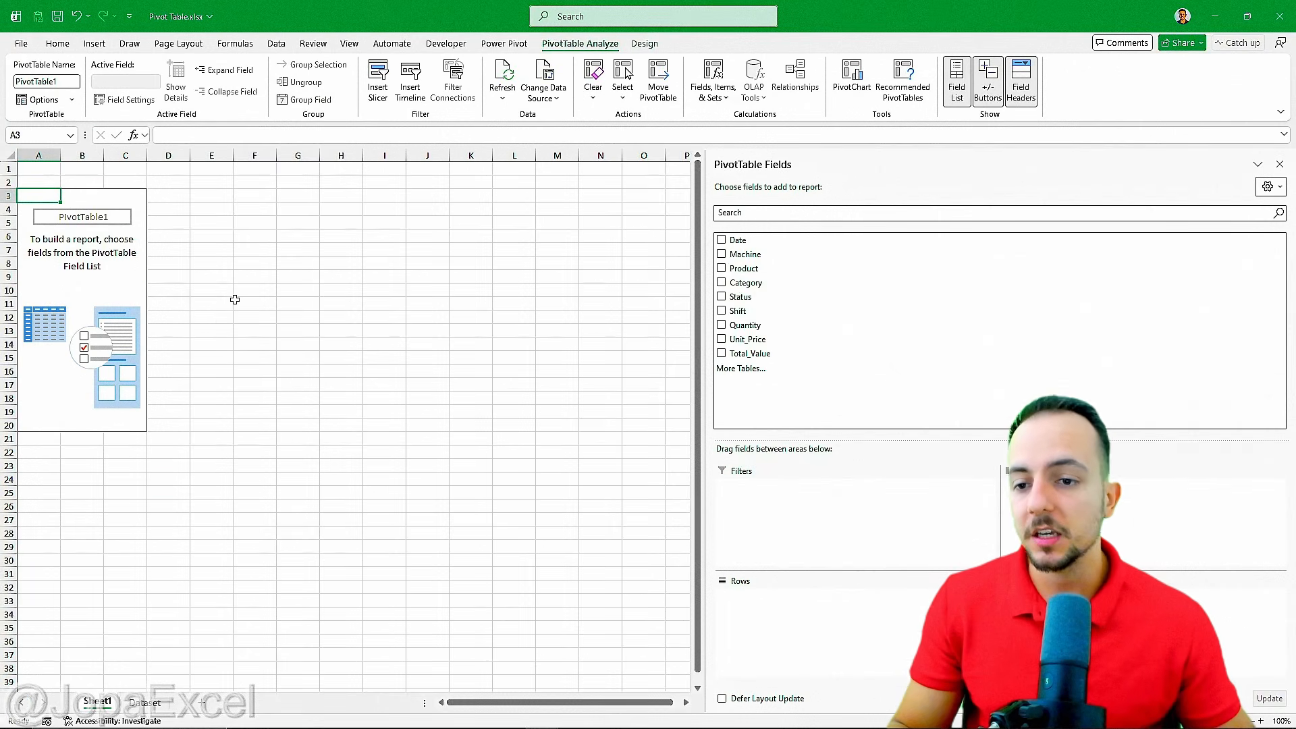
- Review the Total_Value column on the Dataset sheet and return to Sheet1 with the PivotTable
click(137, 706)
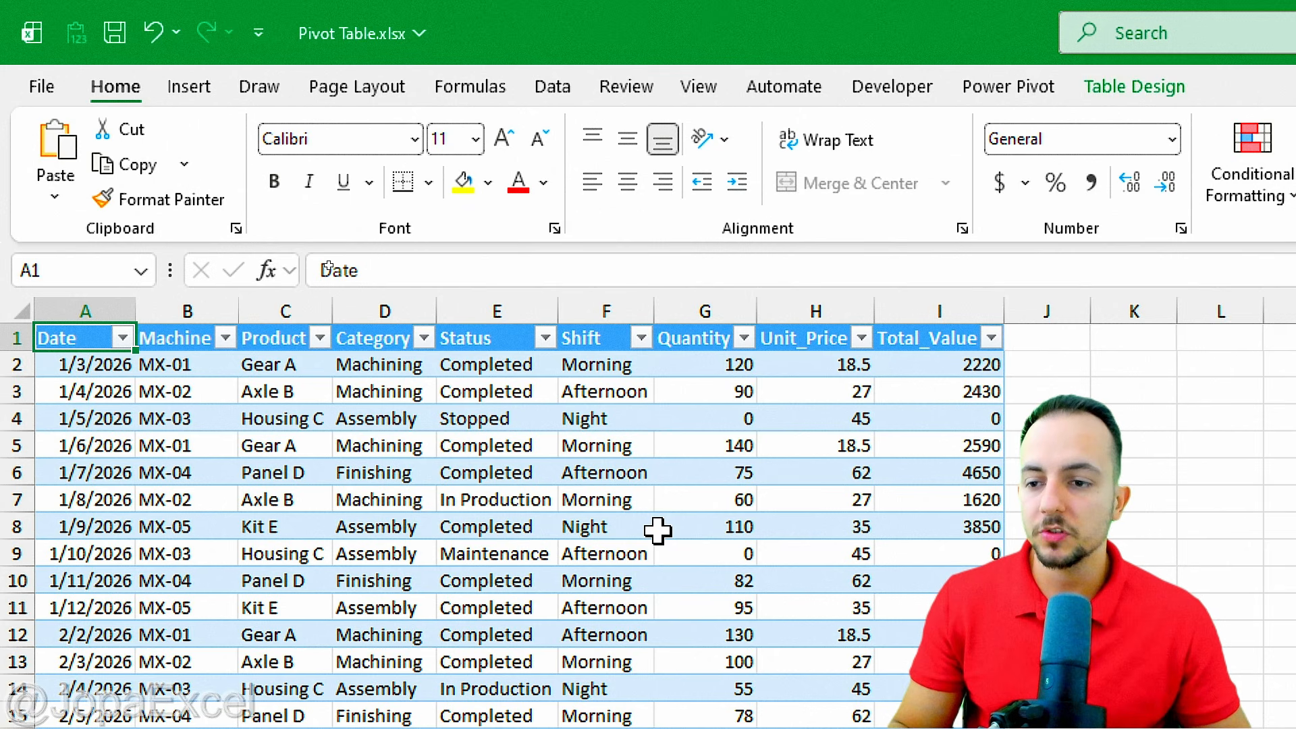
click(936, 312)
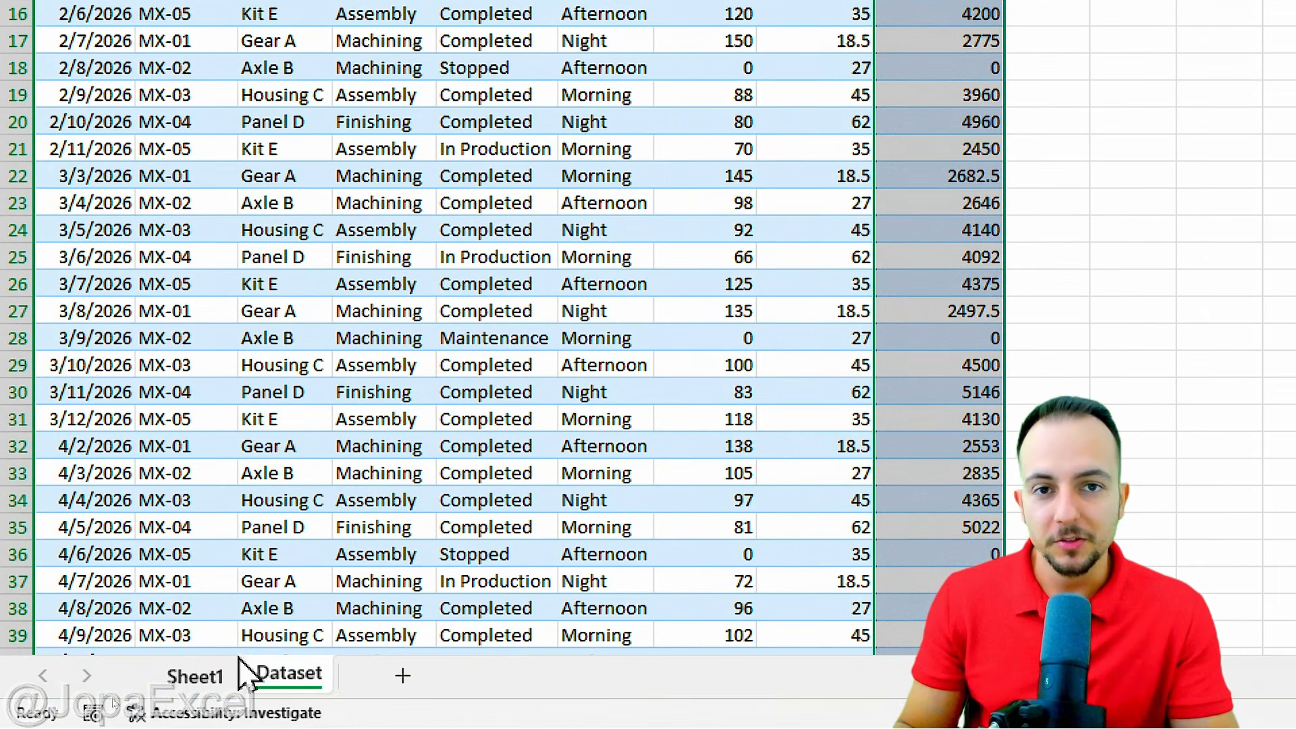
click(209, 675)
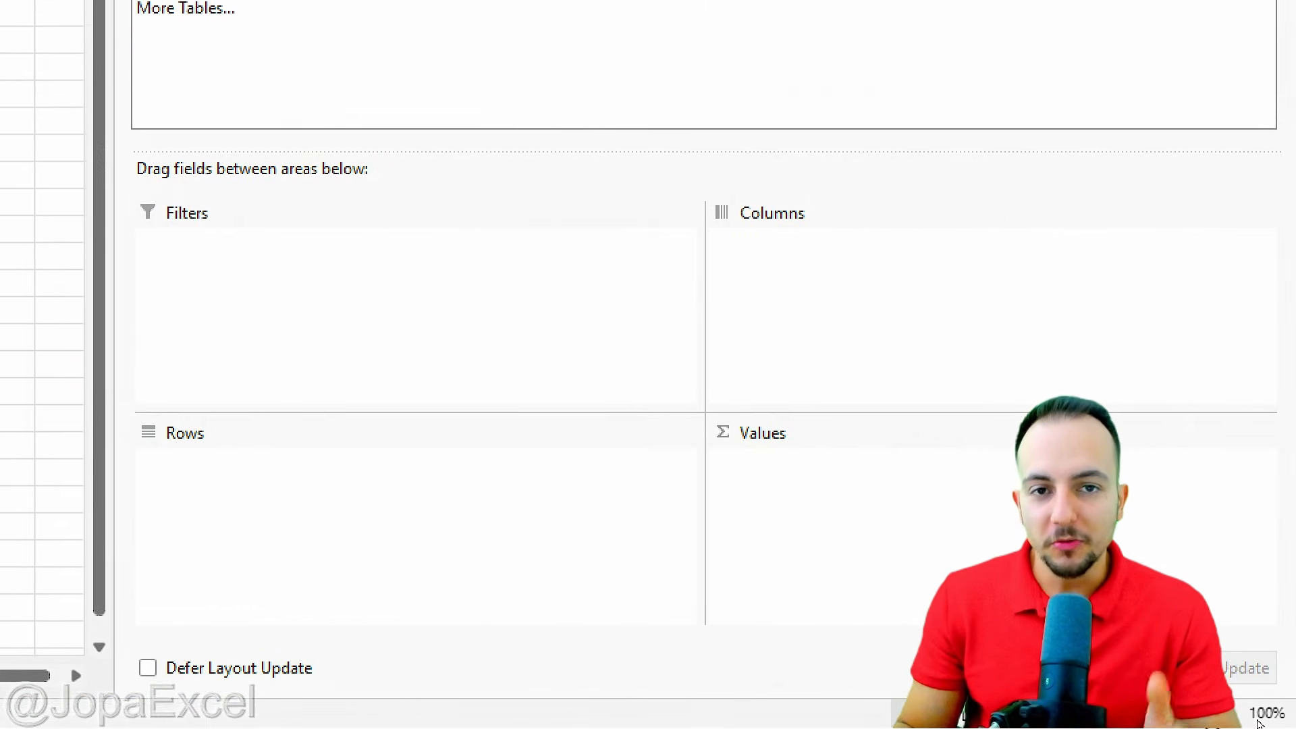
drag(511, 298, 553, 482)
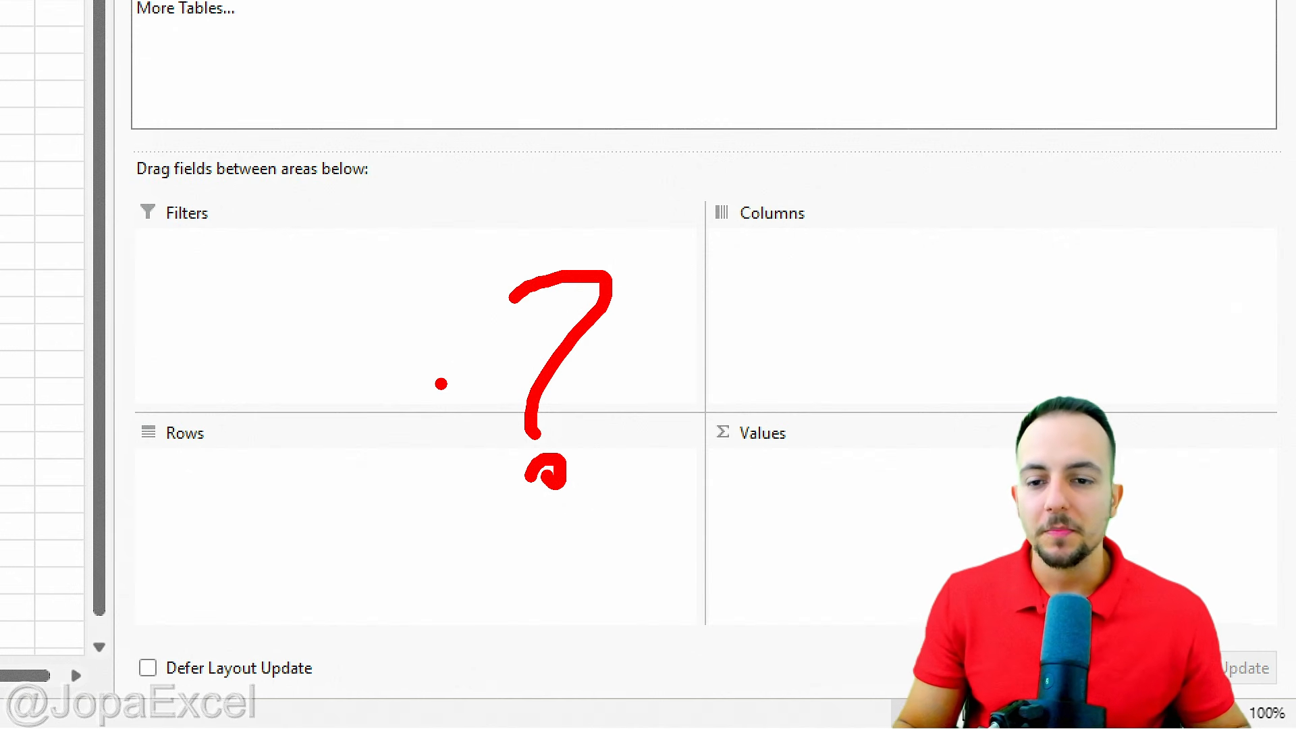
key(Escape)
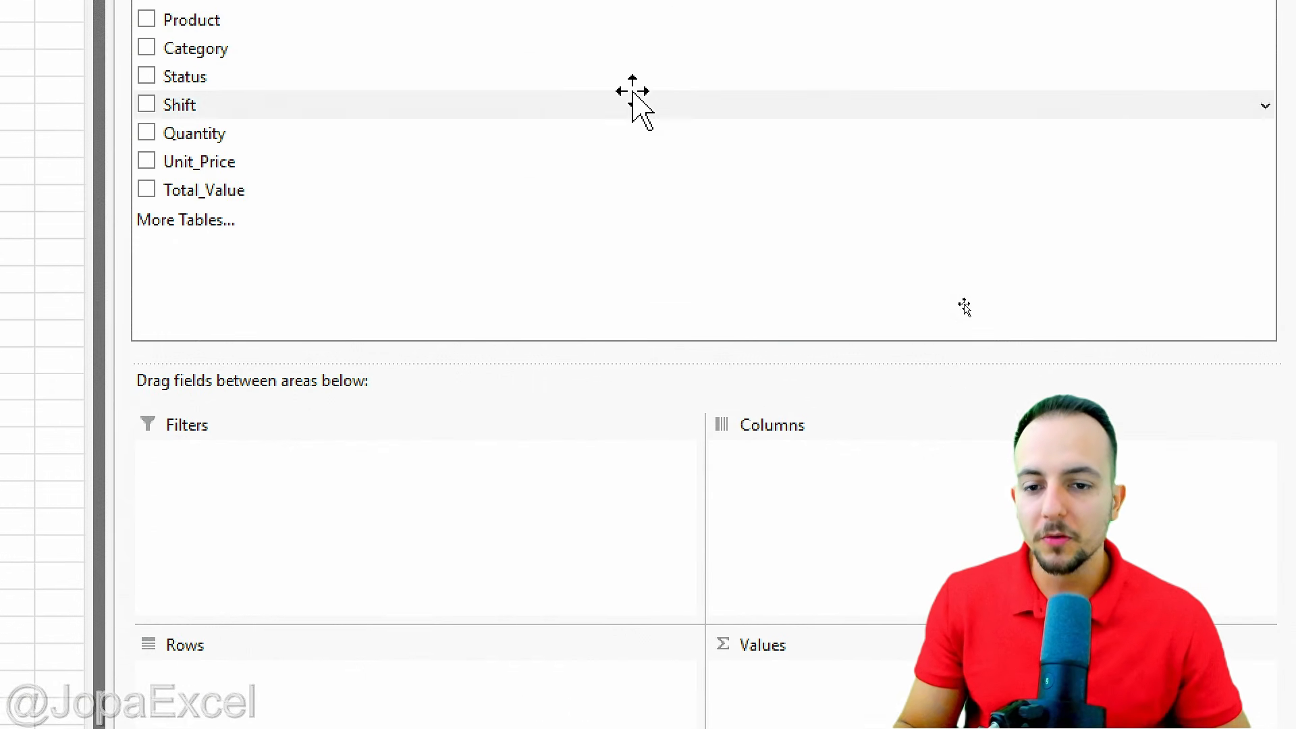
key(ctrl+2)
drag(143, 273, 255, 264)
mouse_move(249, 312)
mouse_down()
mouse_move(266, 552)
mouse_move(713, 554)
mouse_up()
drag(314, 348, 371, 680)
drag(350, 381, 628, 664)
drag(649, 687, 652, 689)
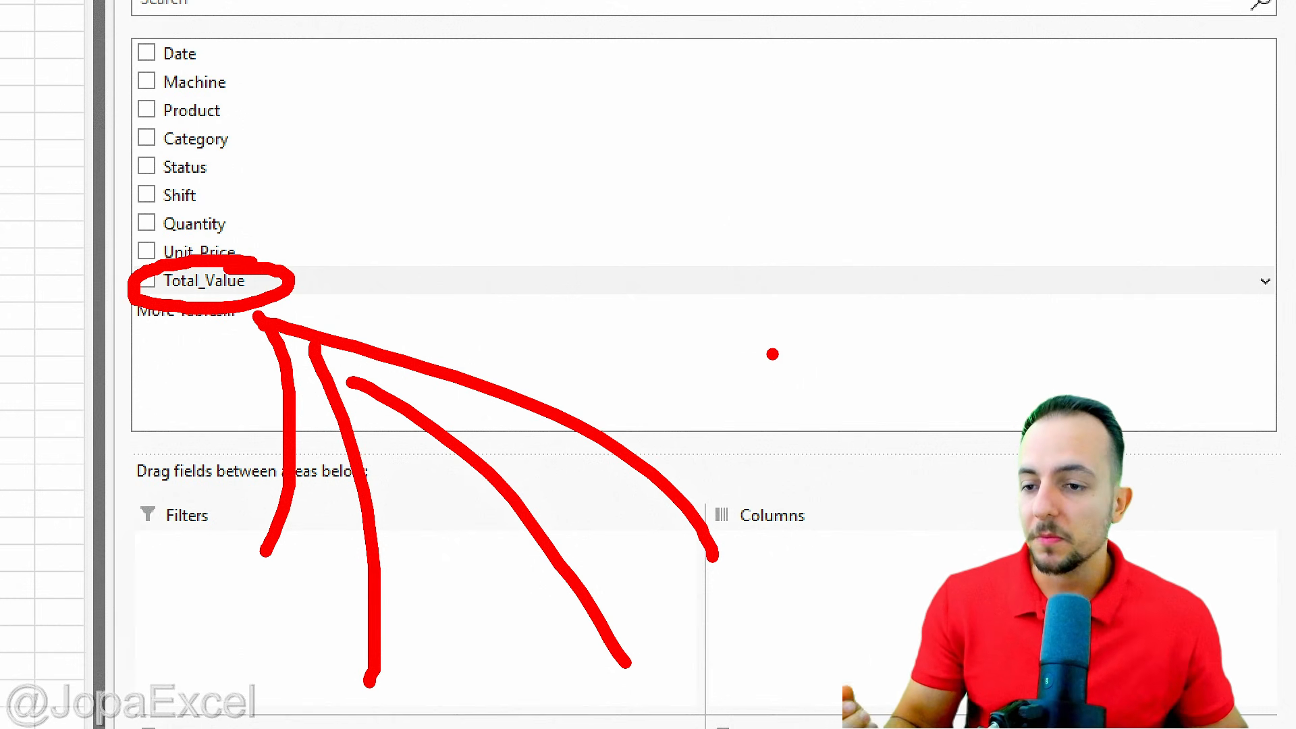
- Add the Total_Value field to the Rows area of the PivotTable
key(Escape)
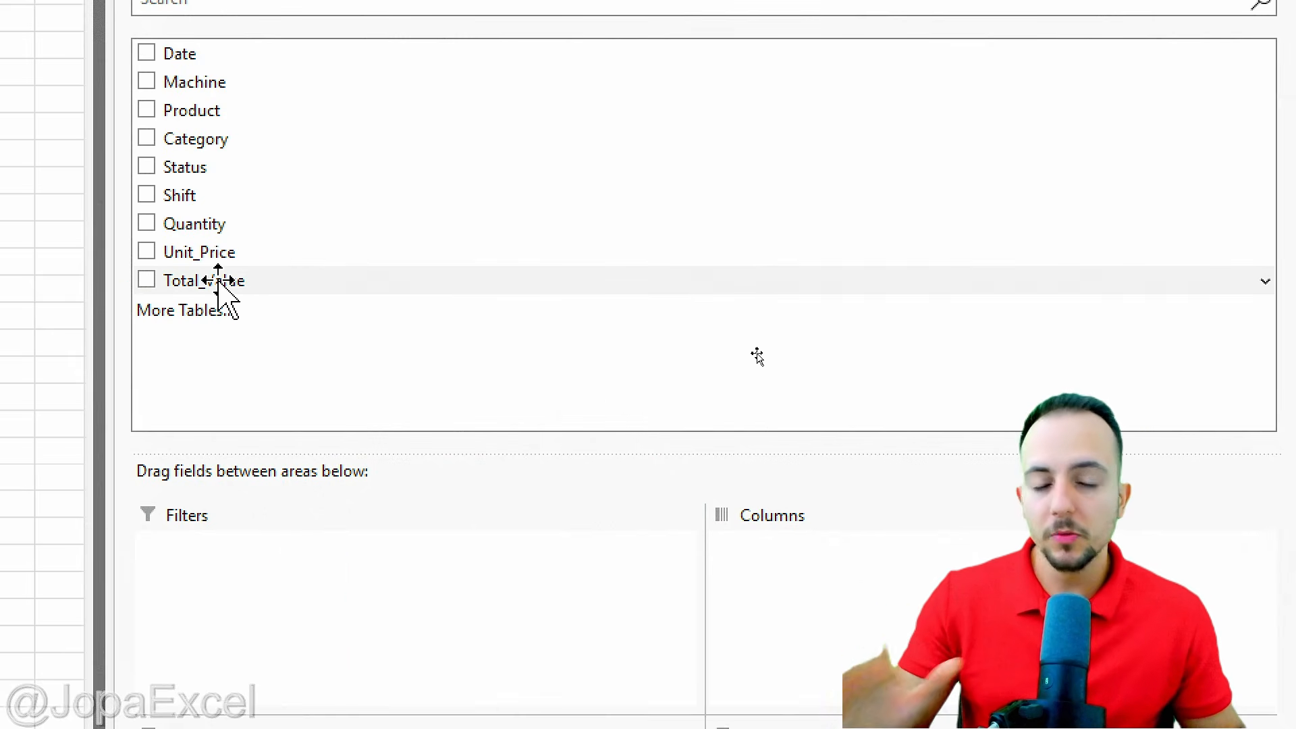
key(ctrl+2)
mouse_move(222, 268)
mouse_down()
mouse_move(240, 302)
mouse_move(248, 270)
mouse_move(222, 278)
mouse_move(292, 353)
mouse_move(407, 708)
mouse_up()
key(Escape)
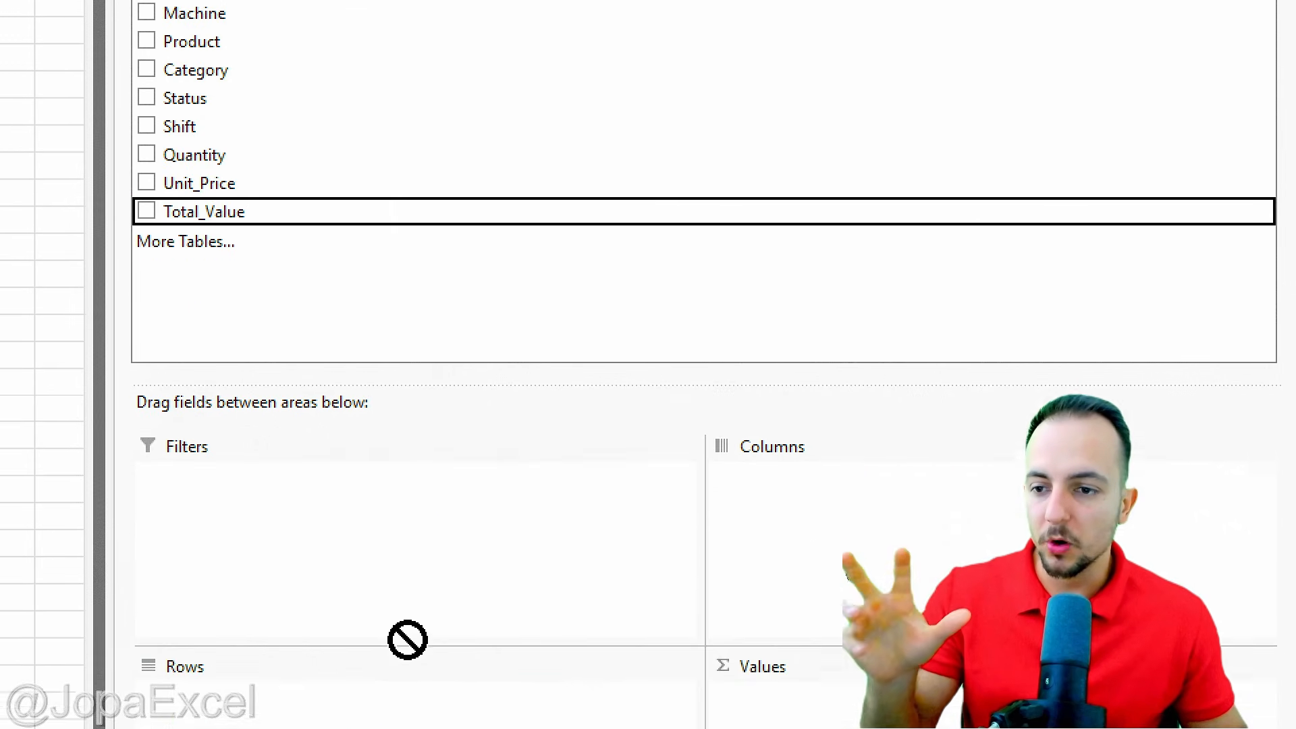
drag(408, 640, 570, 594)
mouse_move(565, 383)
mouse_down()
mouse_move(376, 559)
mouse_move(290, 617)
mouse_move(196, 533)
mouse_move(255, 524)
mouse_move(205, 552)
mouse_move(247, 483)
mouse_move(110, 434)
mouse_move(159, 534)
mouse_move(189, 542)
mouse_up()
key(ctrl+2)
key(Escape)
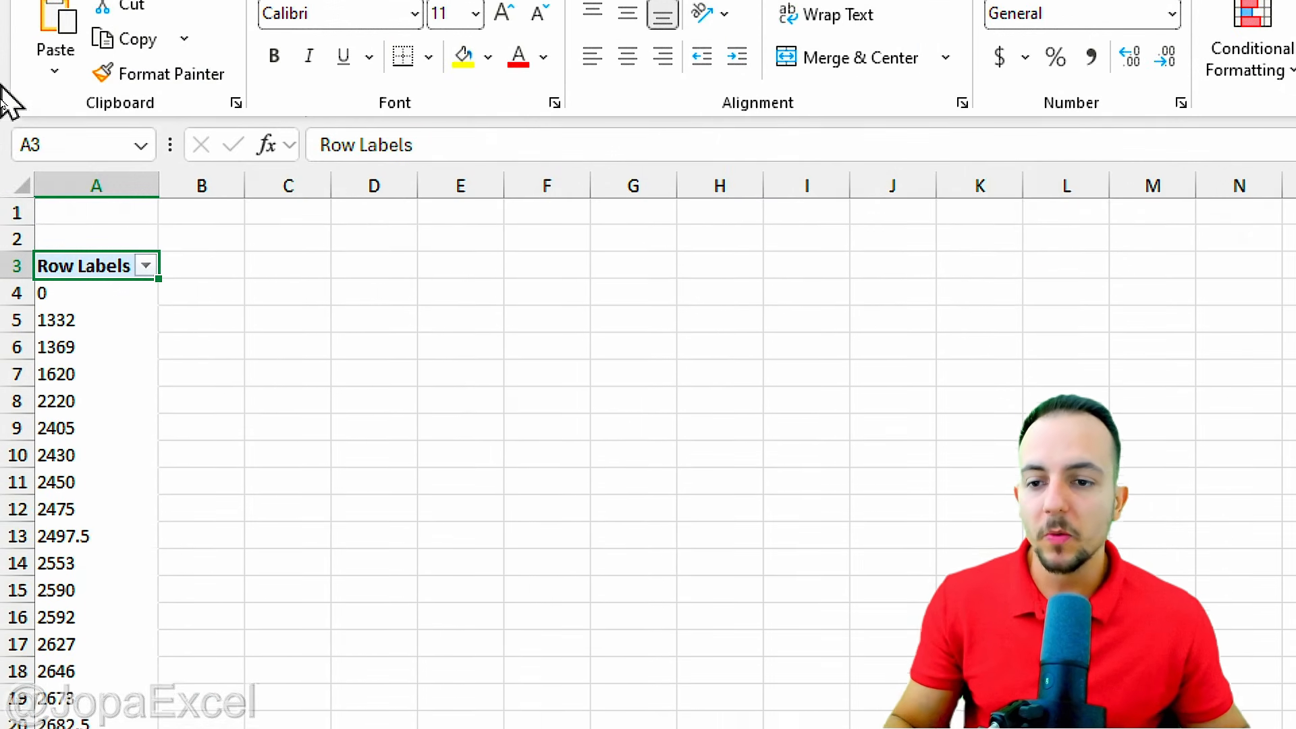
key(ctrl+2)
drag(188, 314, 189, 569)
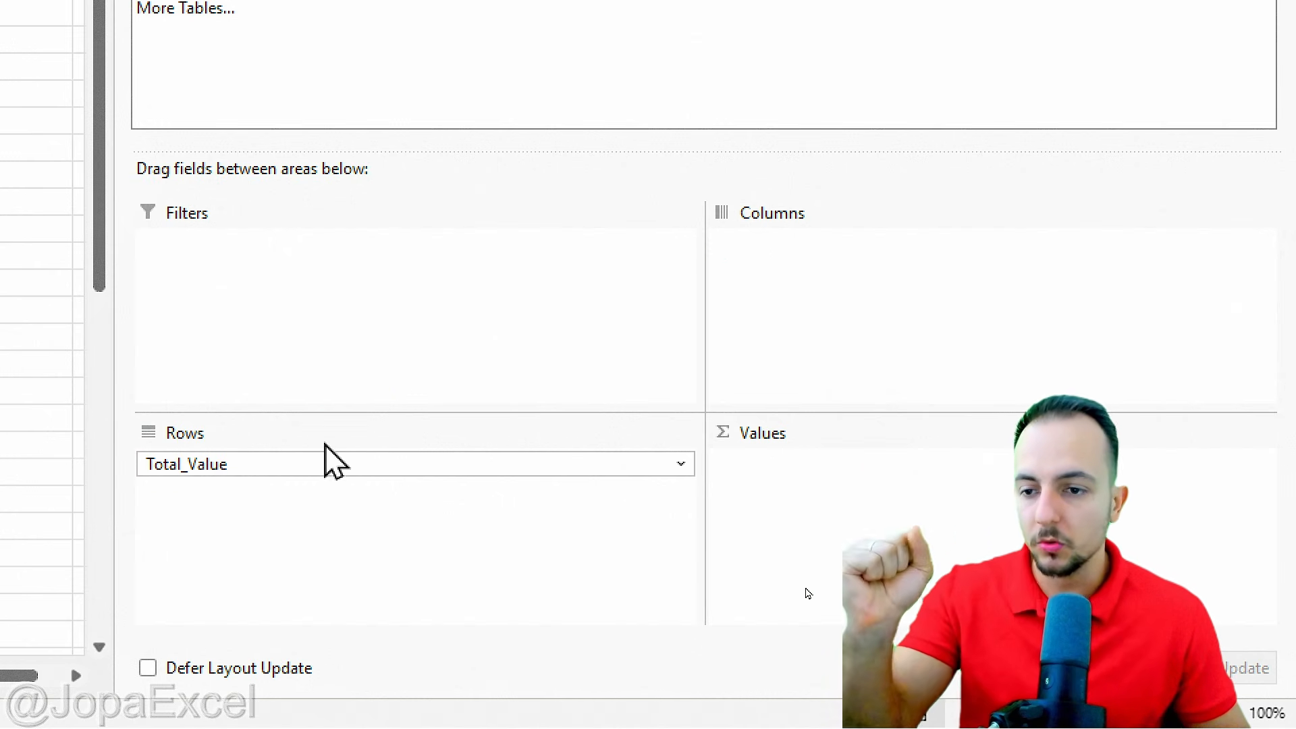
- Move Total_Value from the Rows area to the Columns area of the PivotTable
drag(280, 464, 822, 323)
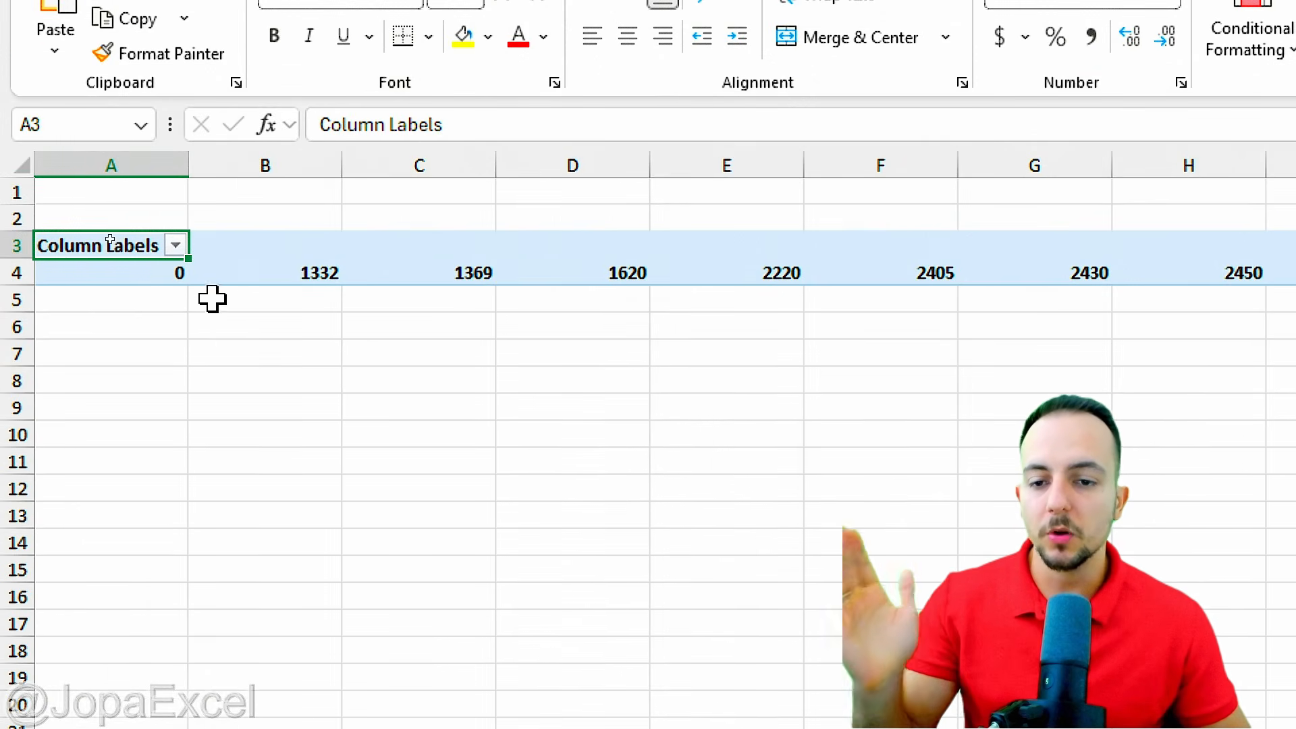
drag(93, 280, 197, 187)
drag(258, 328, 349, 224)
drag(438, 308, 525, 199)
drag(594, 280, 659, 208)
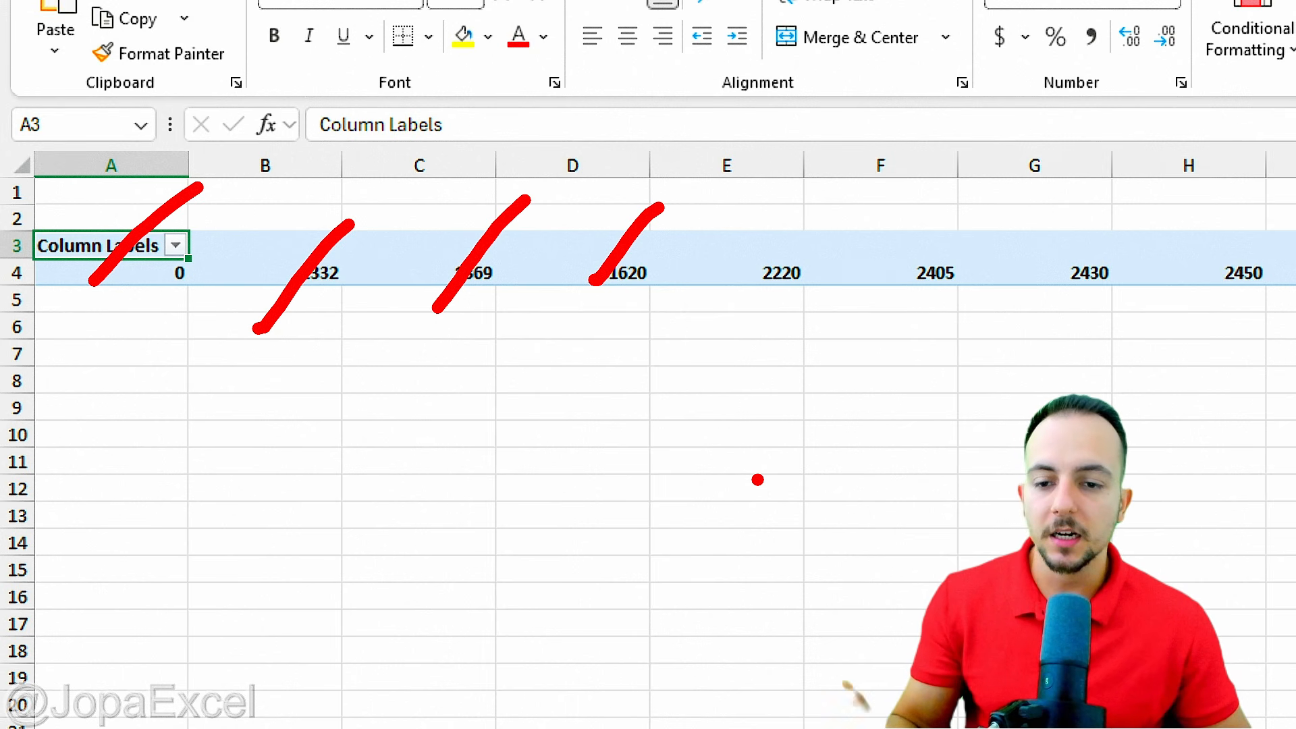
key(Escape)
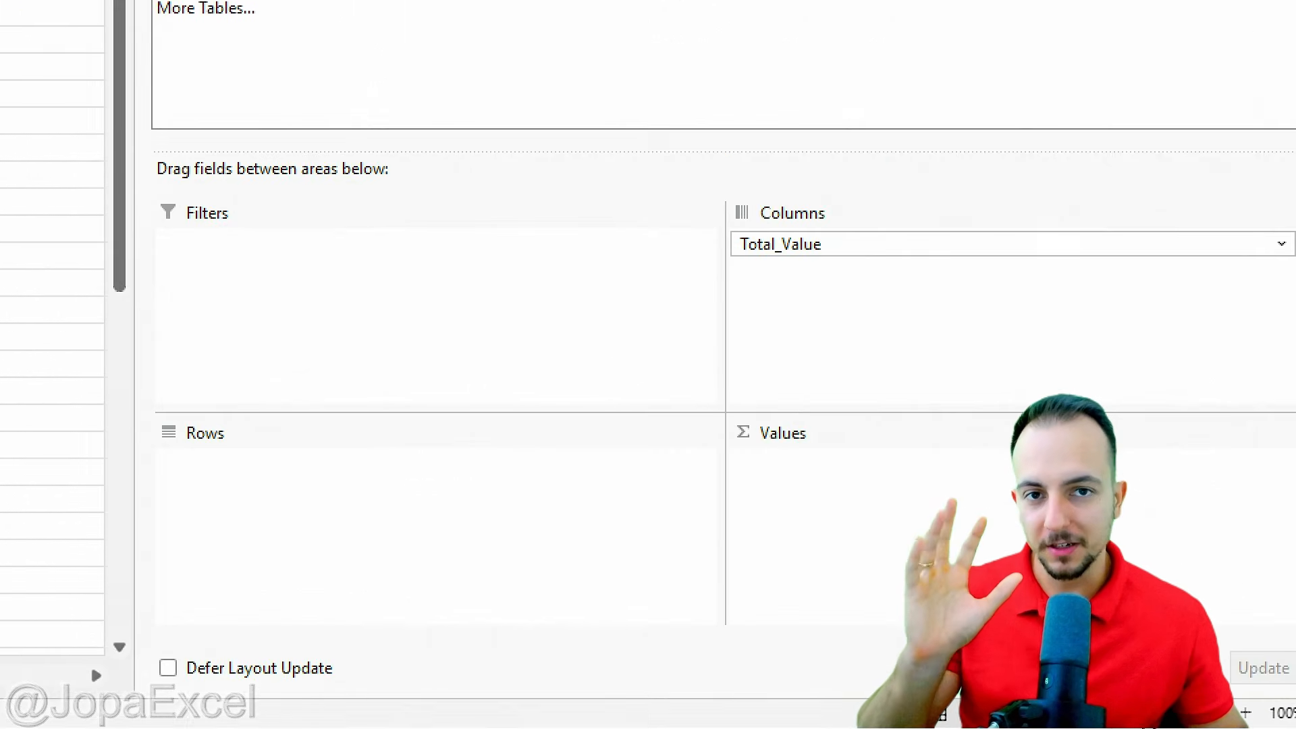
- Move Total_Value to the Filters area and look through its filter values without applying a selection
mouse_move(801, 241)
mouse_down()
mouse_move(746, 289)
mouse_move(439, 345)
mouse_up()
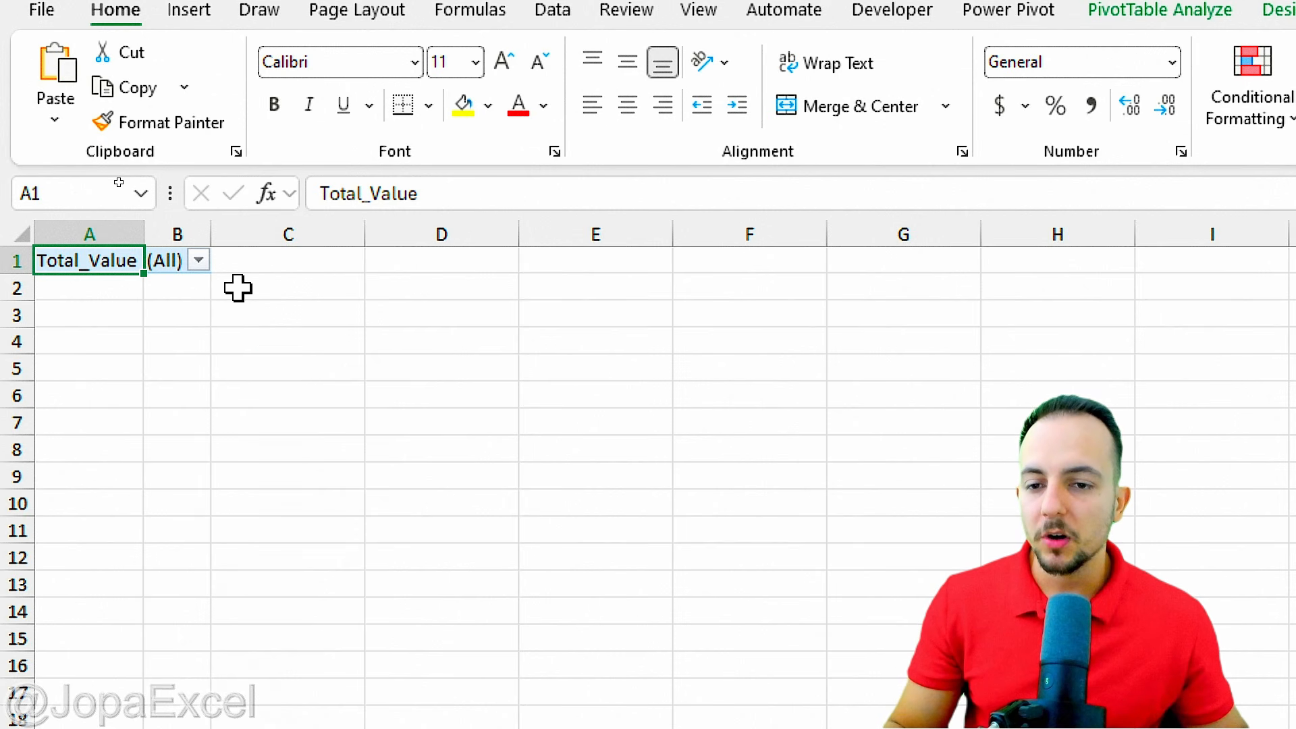
click(200, 265)
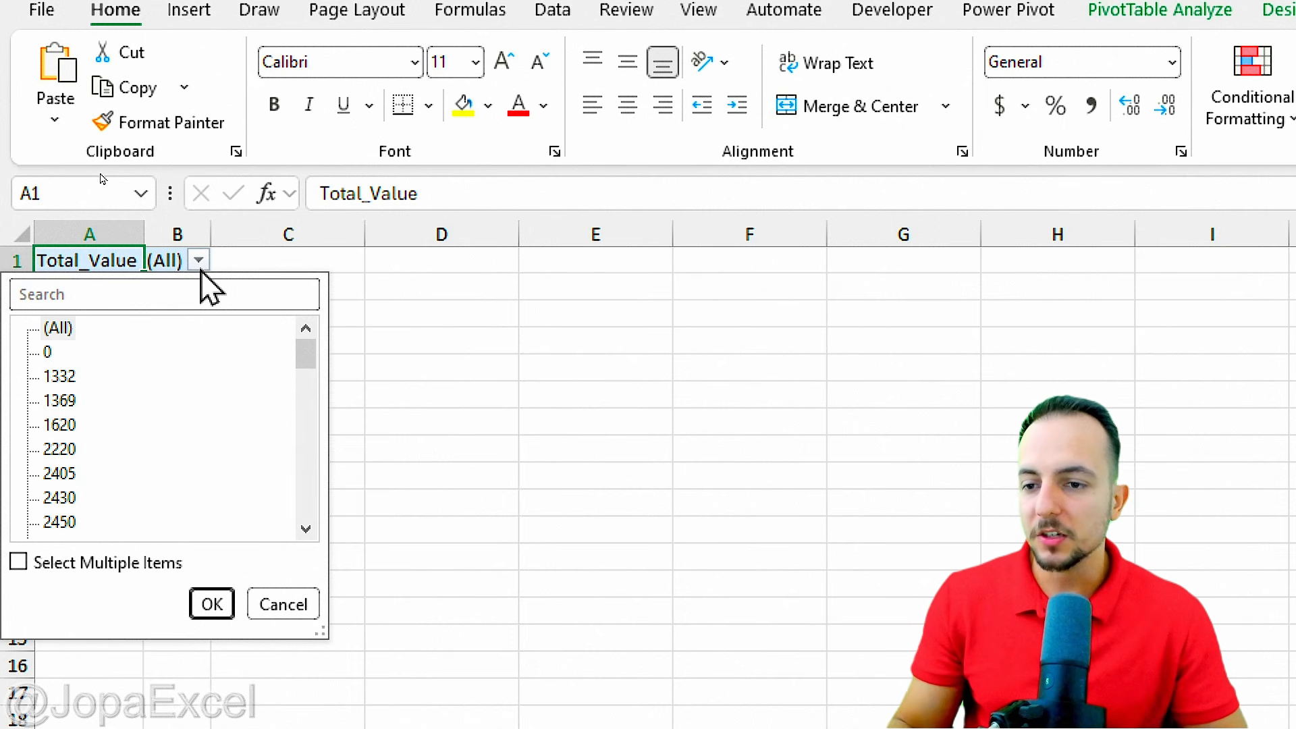
click(62, 376)
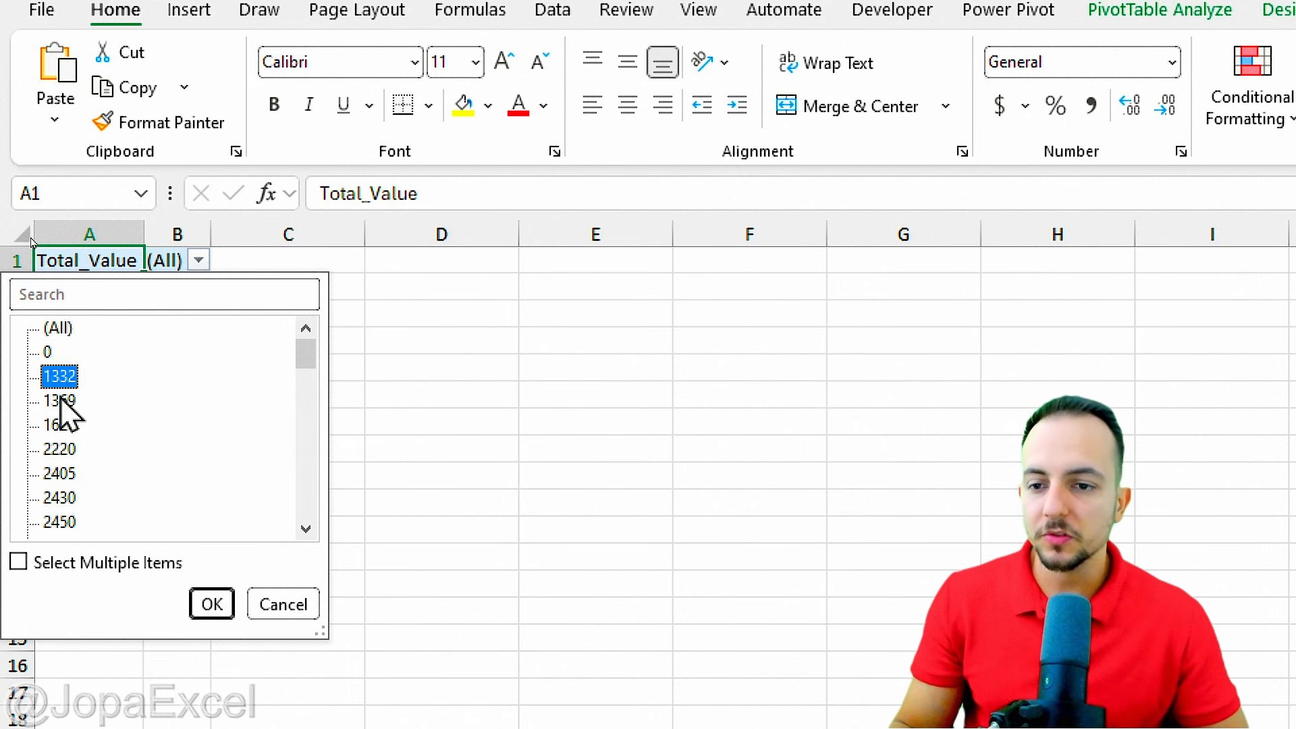
click(62, 400)
click(62, 426)
scroll(110, 446, down, 2)
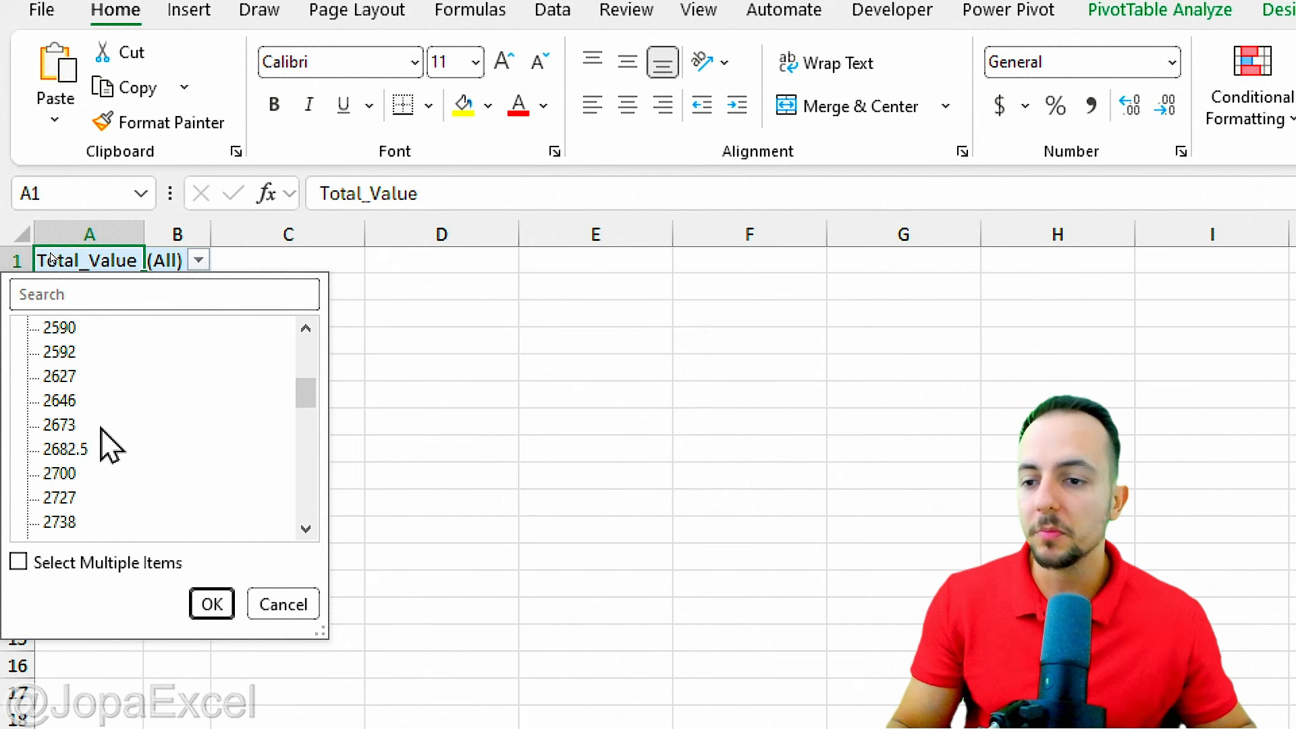
scroll(107, 444, down, 1)
click(69, 430)
scroll(67, 434, down, 2)
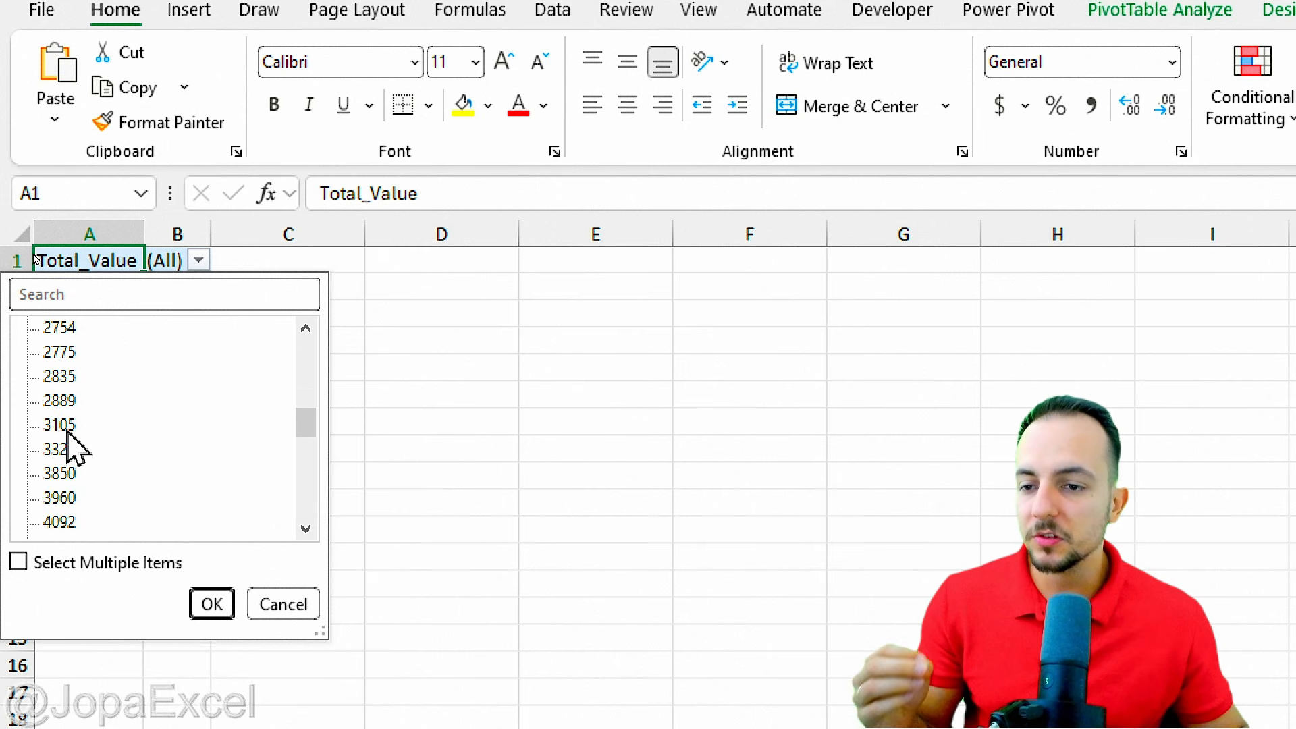
scroll(68, 434, up, 2)
scroll(69, 435, up, 6)
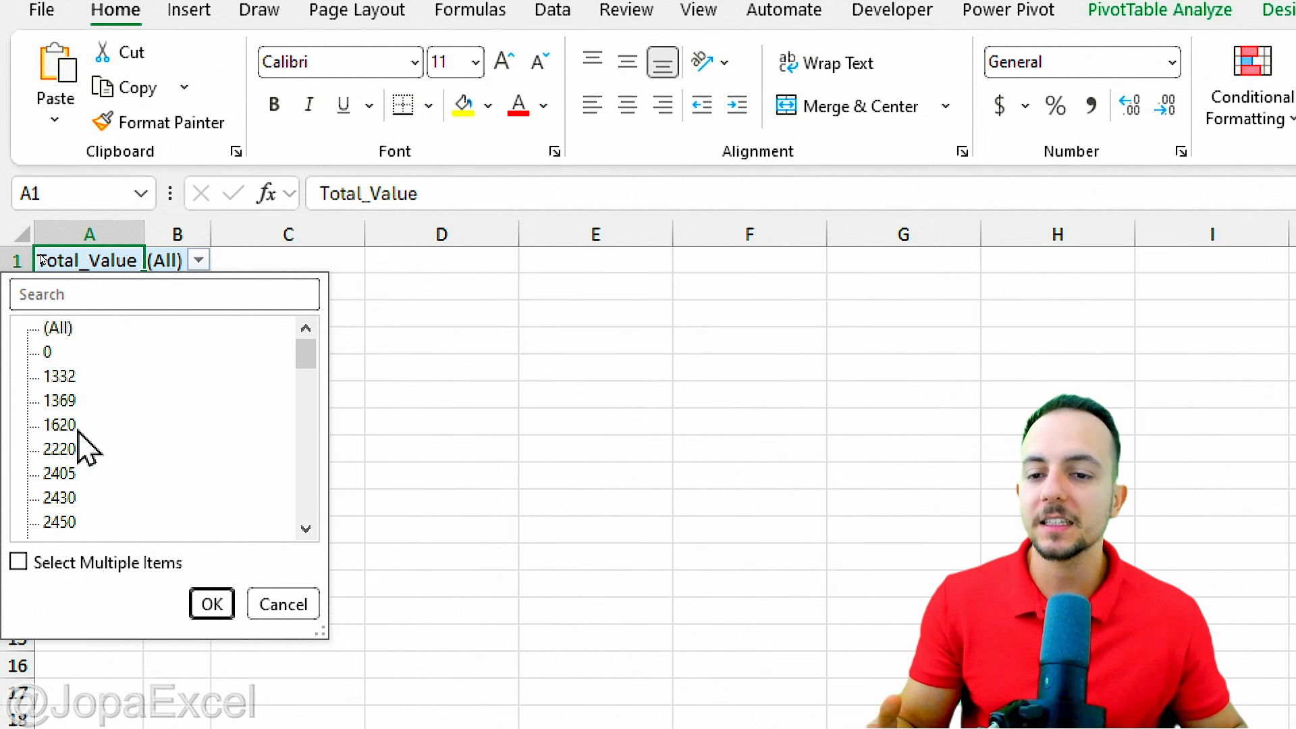
click(296, 601)
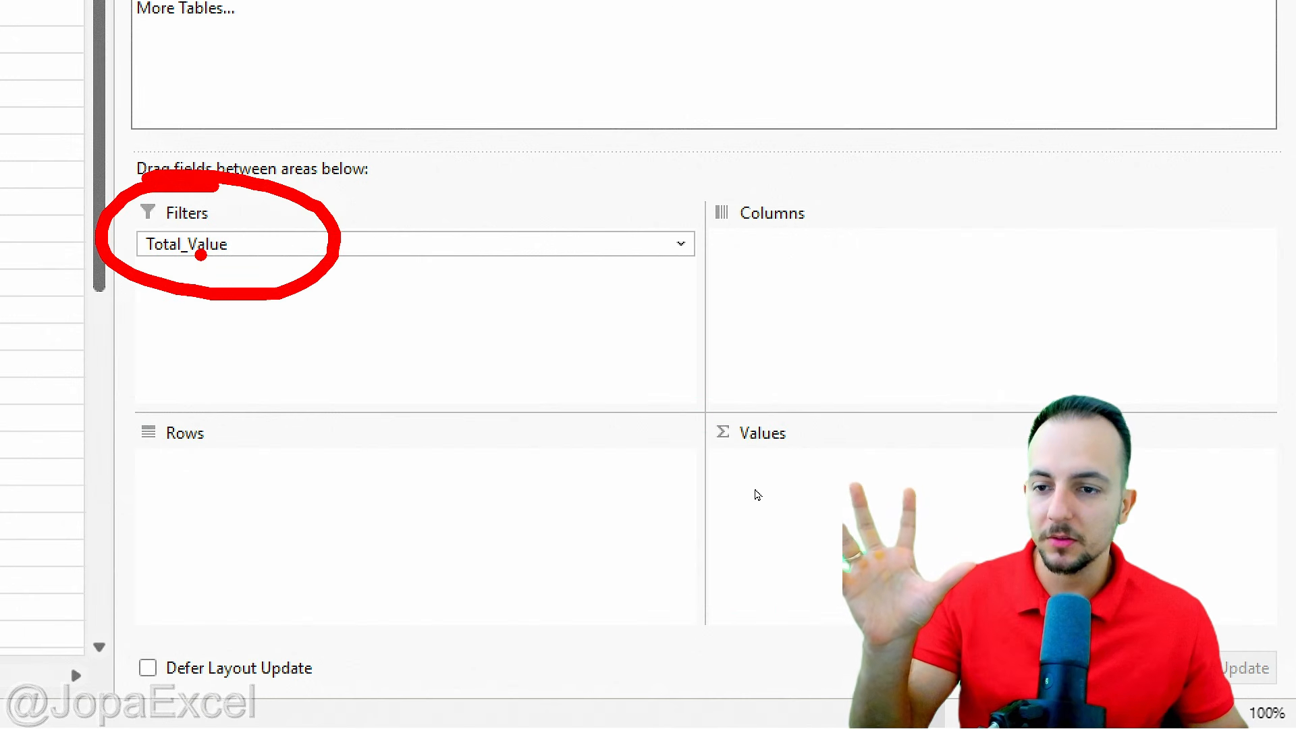
- Move Total_Value from the Filters area to the Values area so that it is summed
mouse_move(215, 249)
mouse_down()
mouse_move(475, 301)
mouse_move(801, 483)
mouse_move(822, 519)
mouse_up()
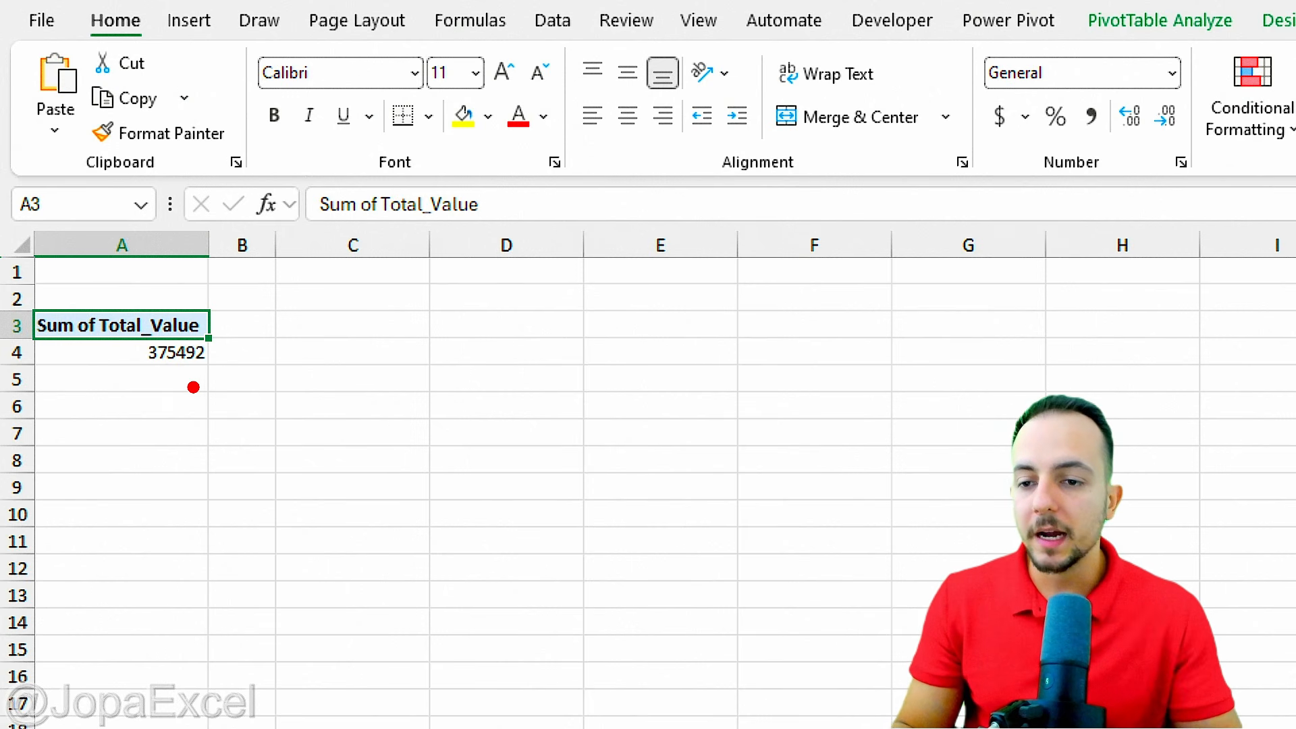
mouse_move(174, 386)
mouse_down()
mouse_move(247, 330)
mouse_move(249, 283)
mouse_up()
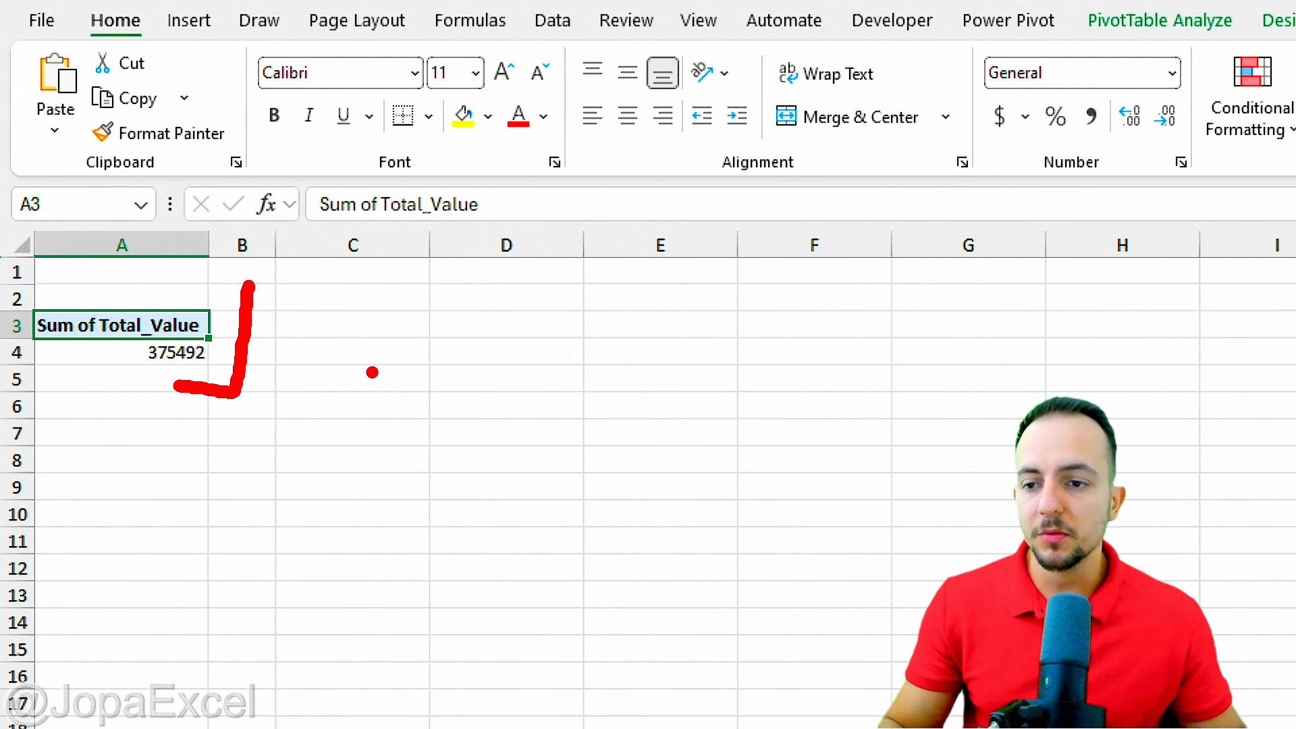
key(Escape)
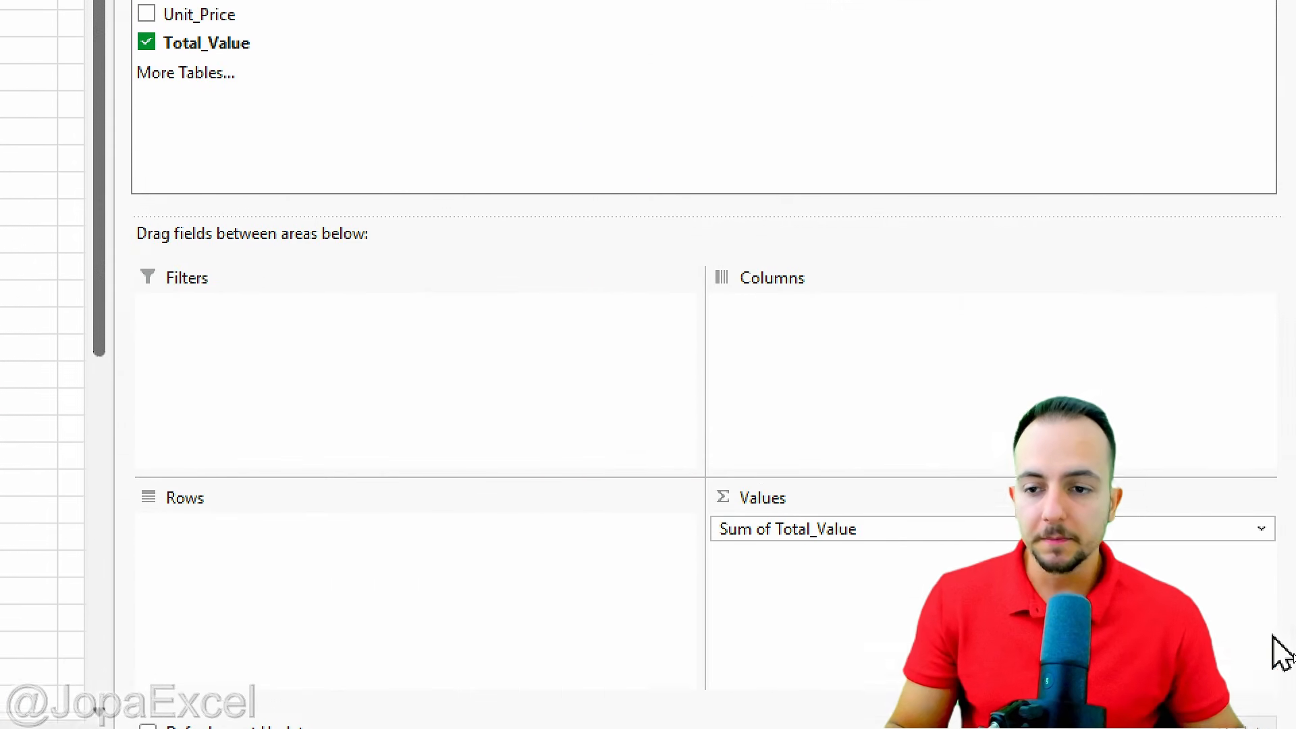
- Open the number format options in the value field settings of Sum of Total_Value
click(760, 467)
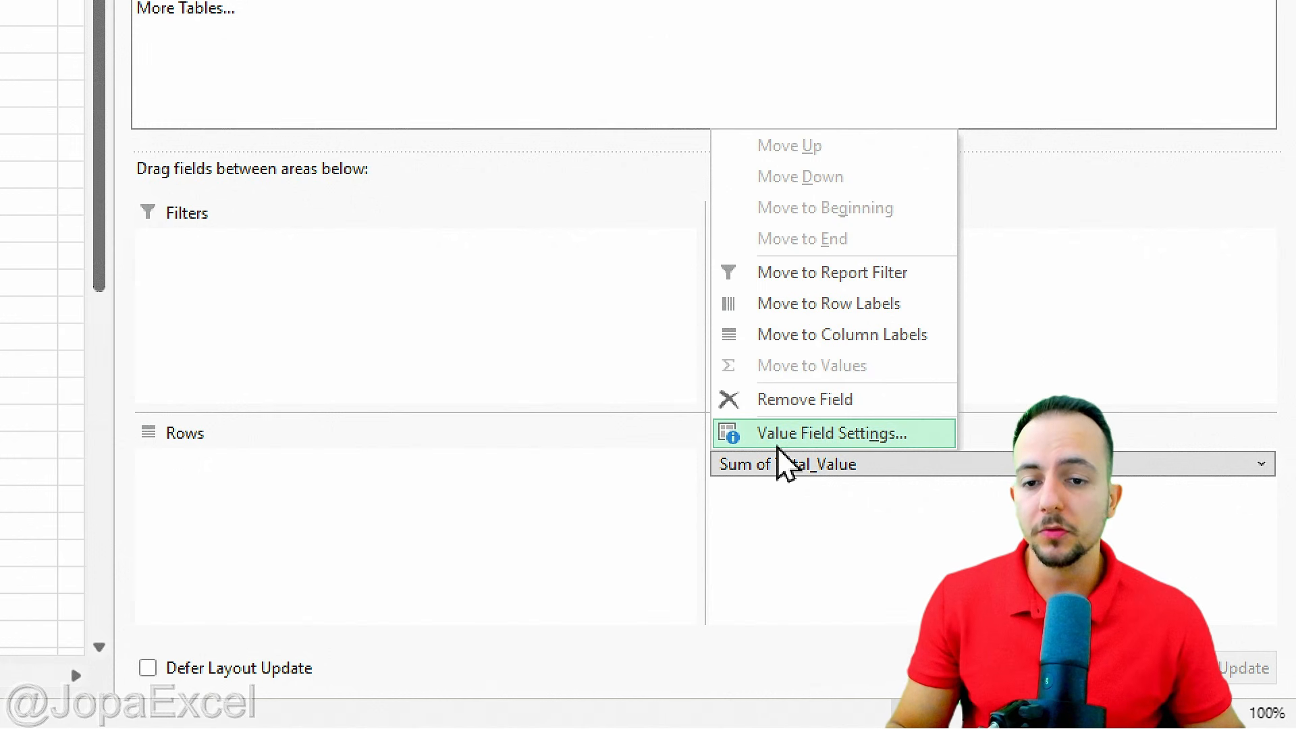
click(778, 446)
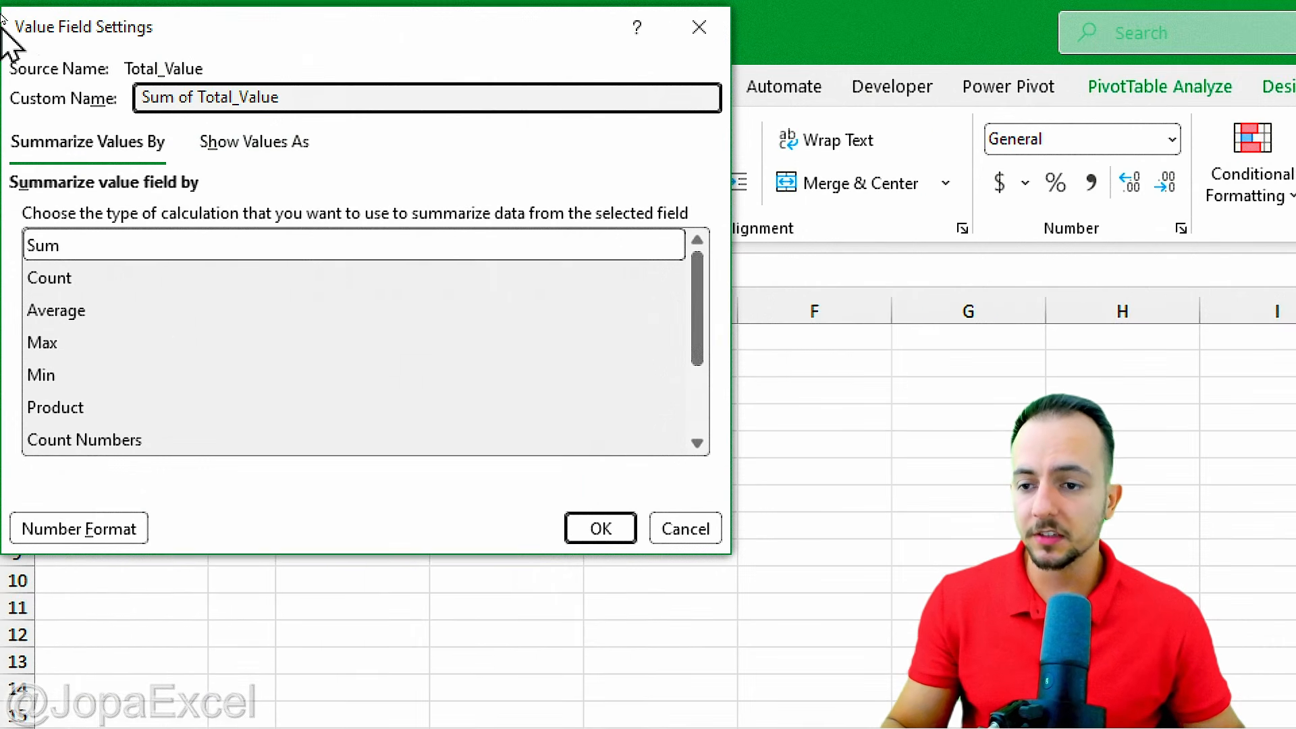
drag(165, 27, 424, 125)
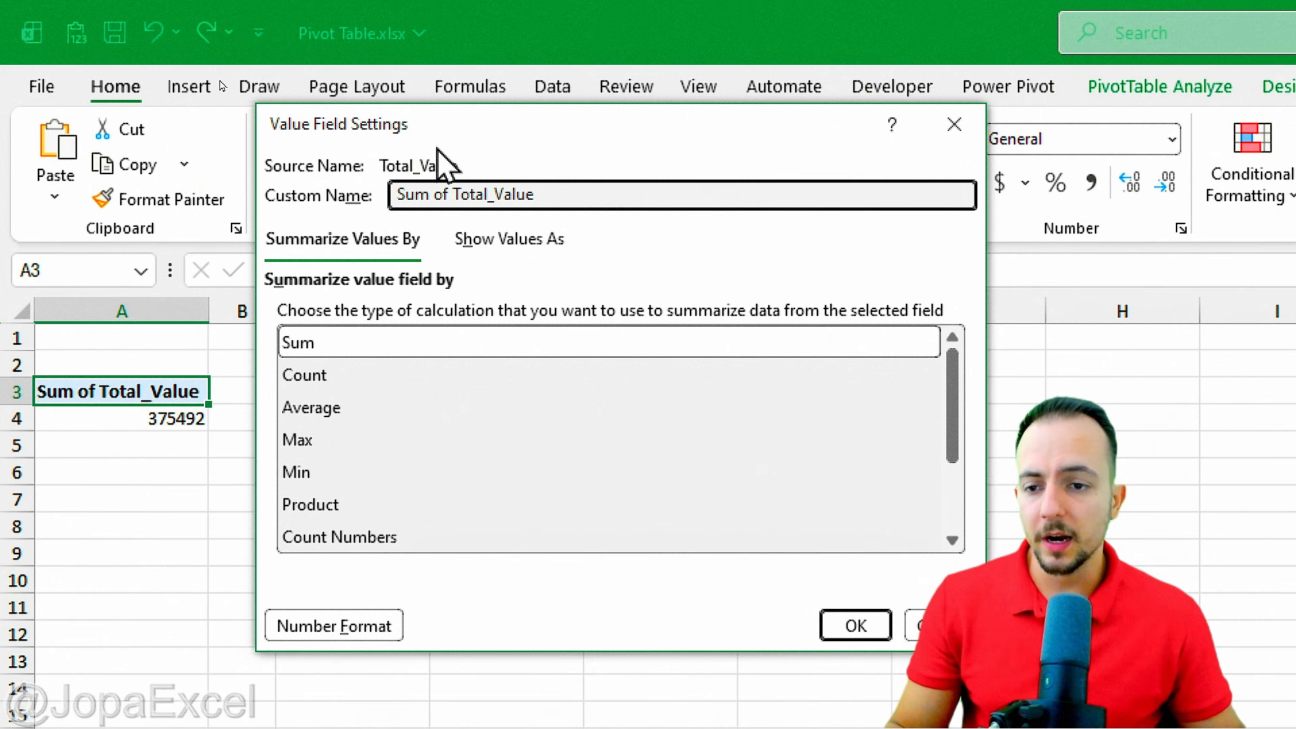
click(378, 627)
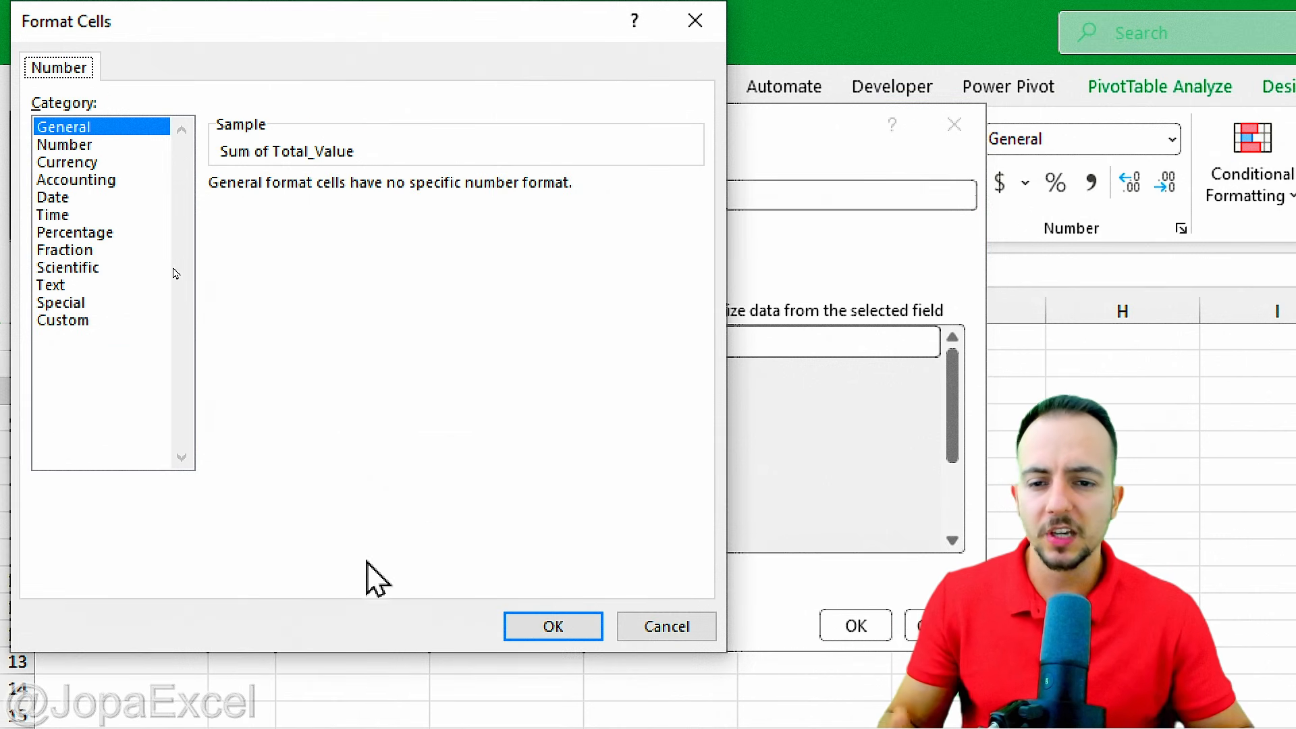
- Look through the available number format categories from Number to Text
click(83, 147)
click(80, 164)
click(79, 181)
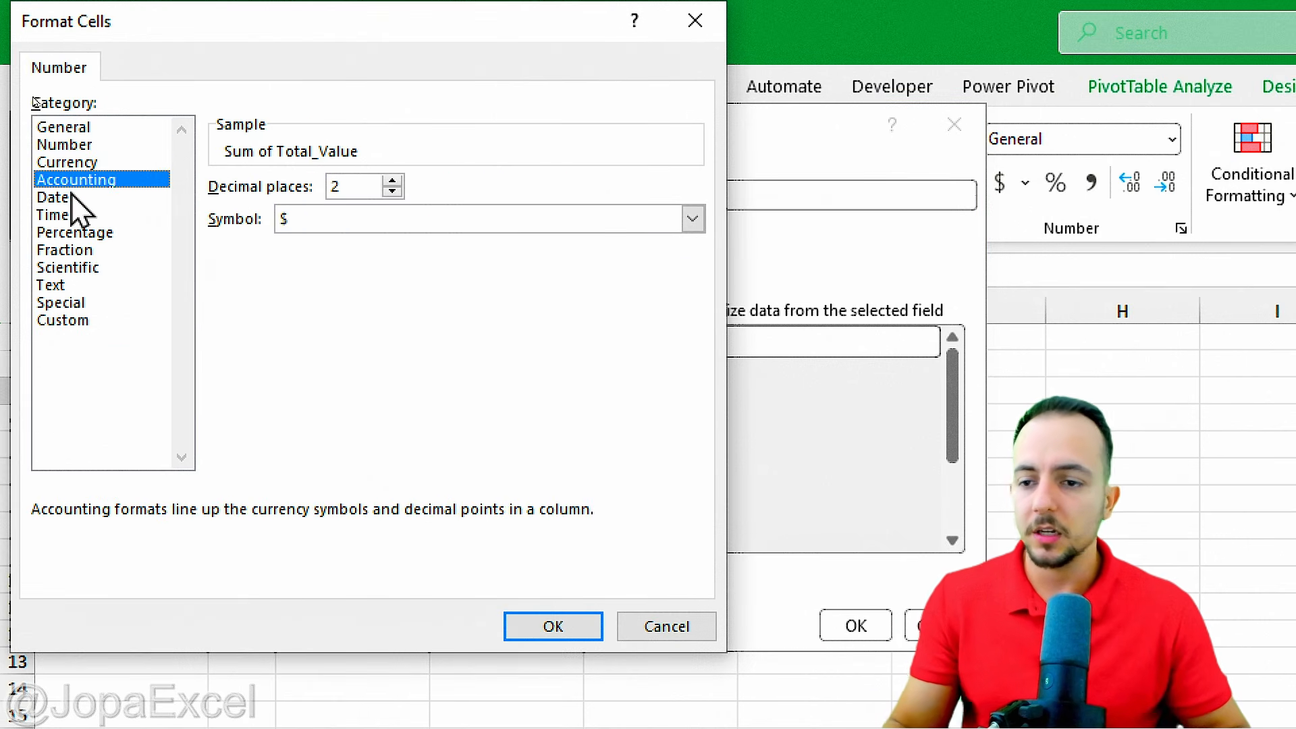
click(68, 197)
click(63, 213)
click(67, 232)
click(65, 250)
click(66, 267)
click(54, 285)
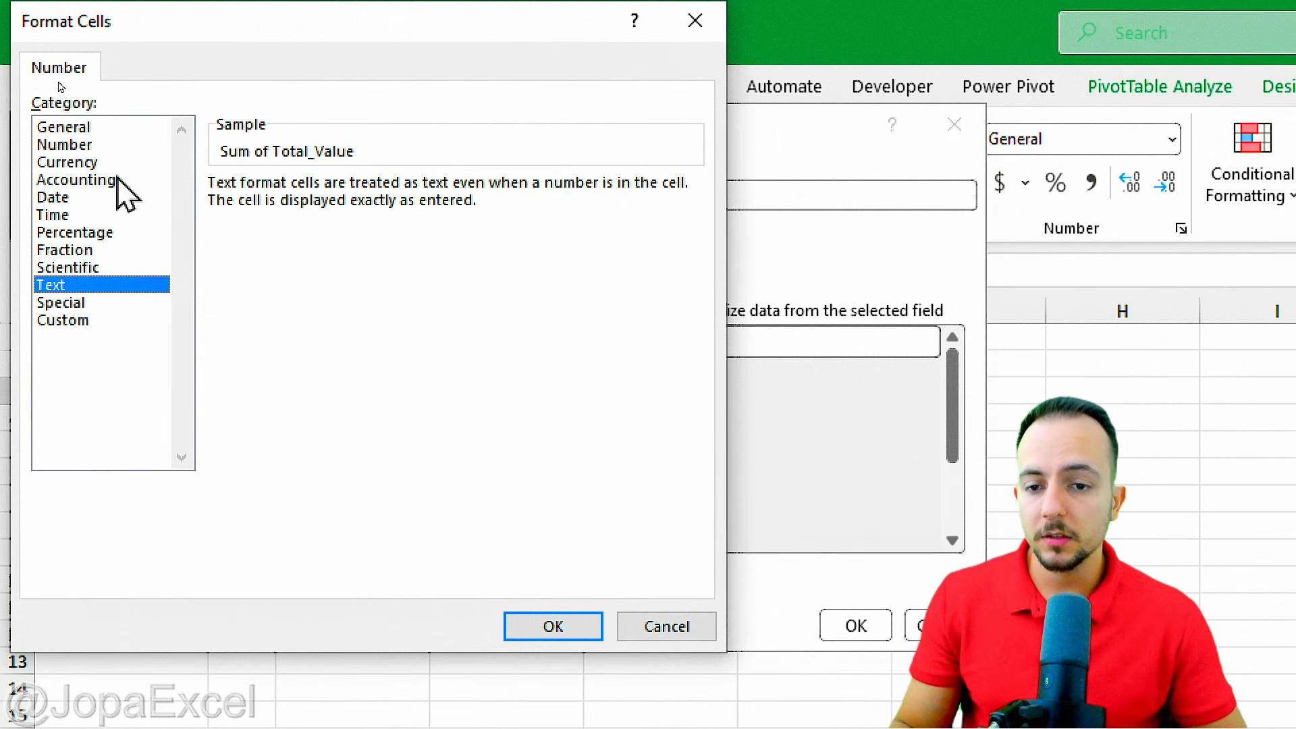
- Apply the Currency format with 2 decimal places and the $ symbol to Sum of Total_Value
click(71, 162)
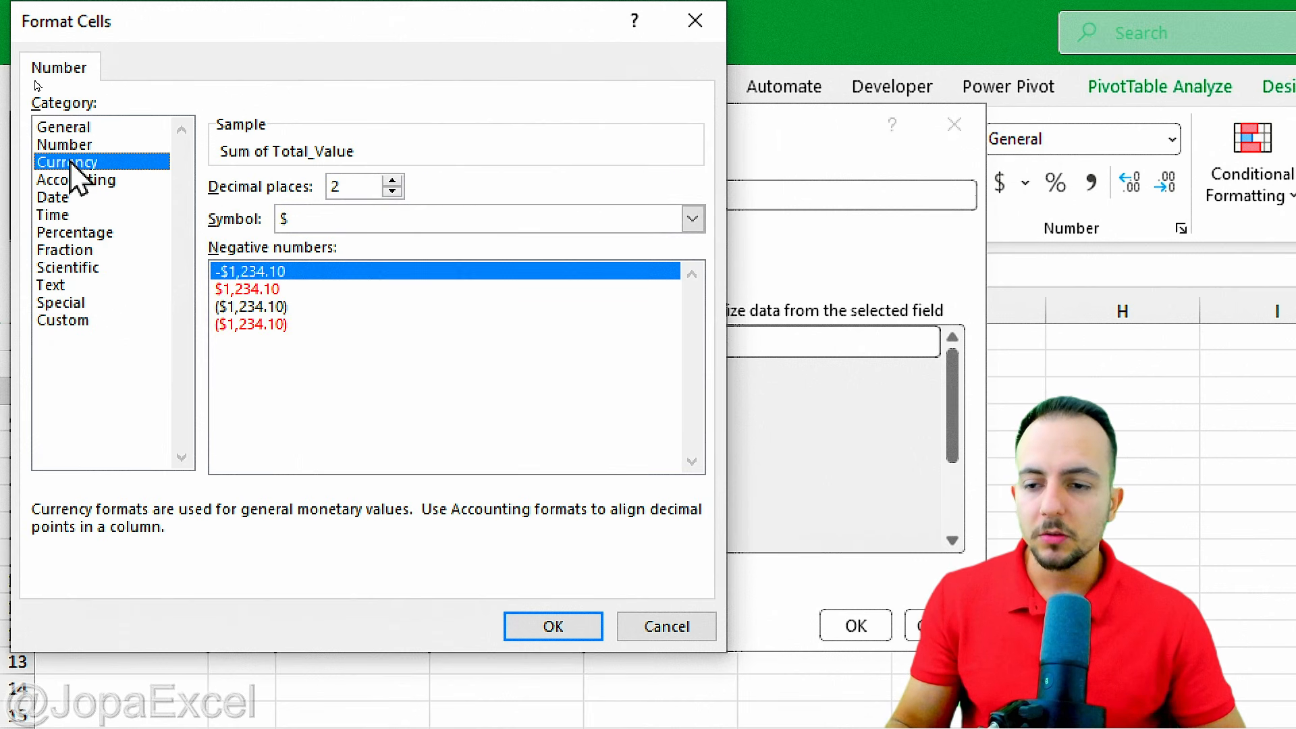
click(101, 180)
click(75, 164)
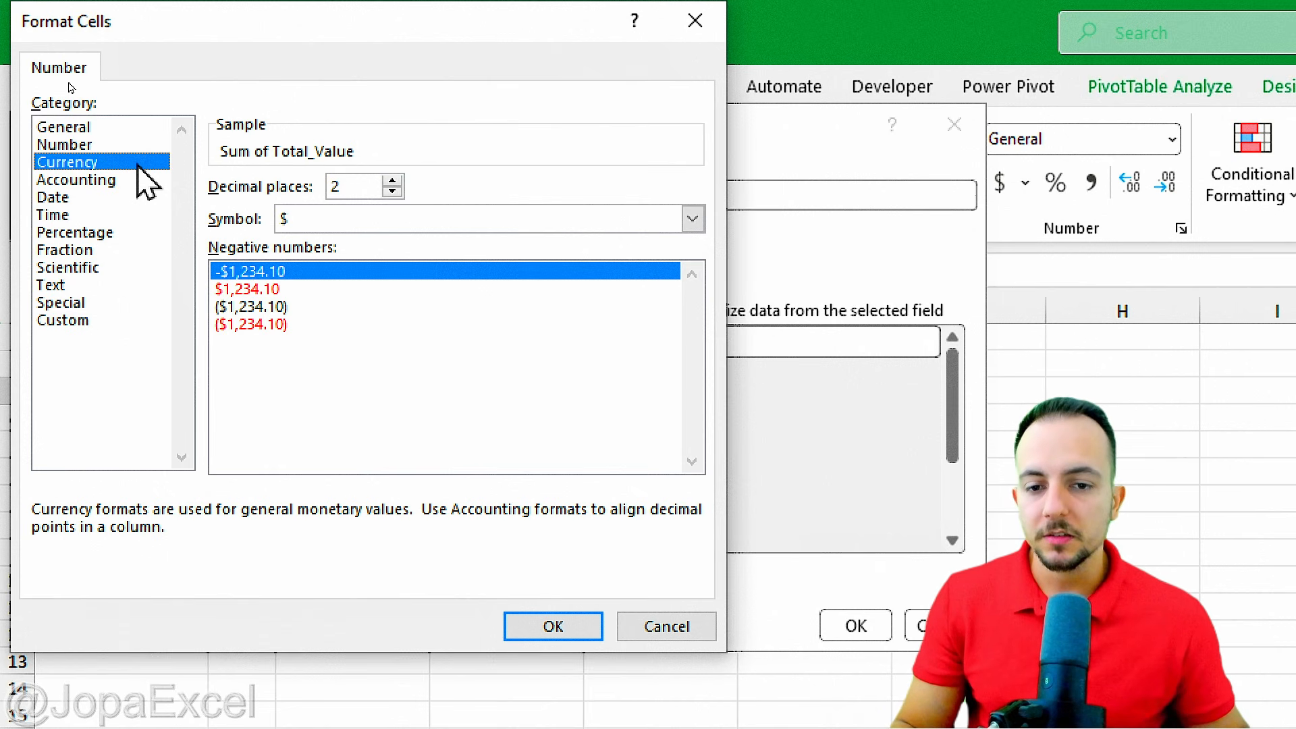
click(559, 637)
click(856, 628)
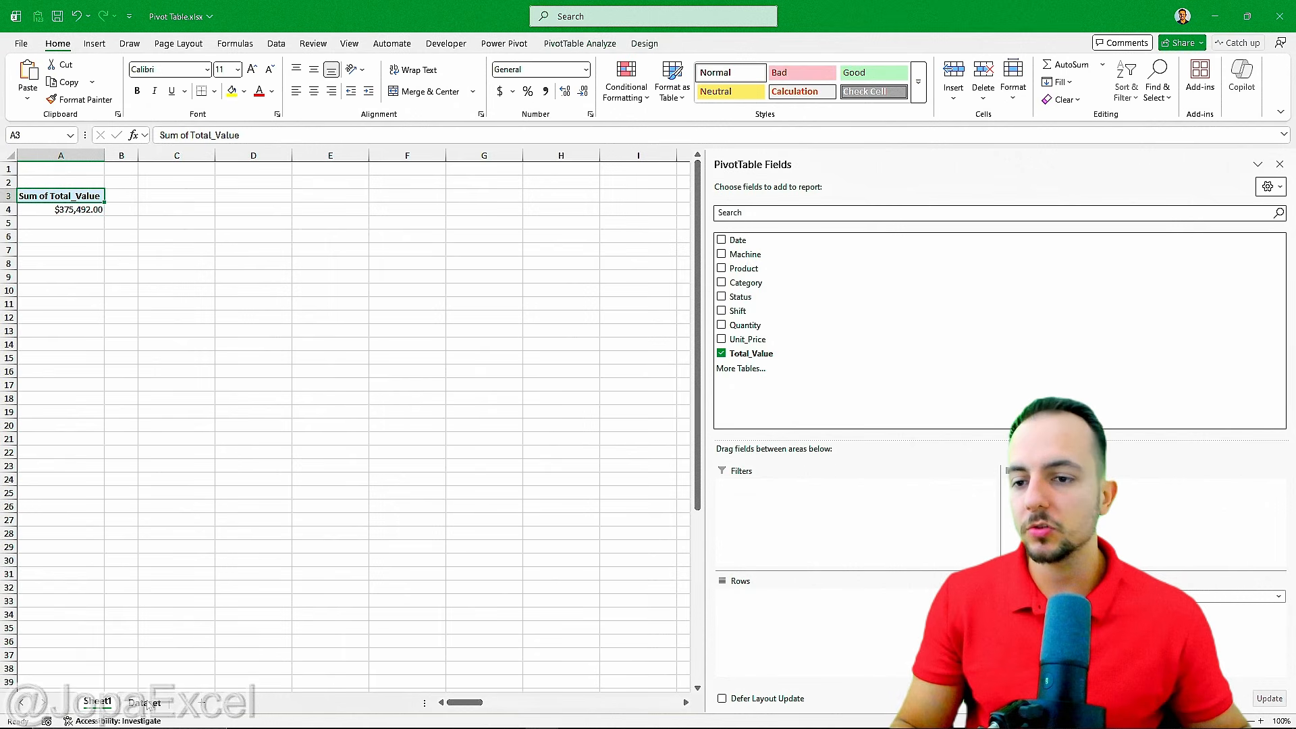
- Examine the Product and Total_Value columns on the Dataset sheet, comparing the Axle B rows
click(144, 703)
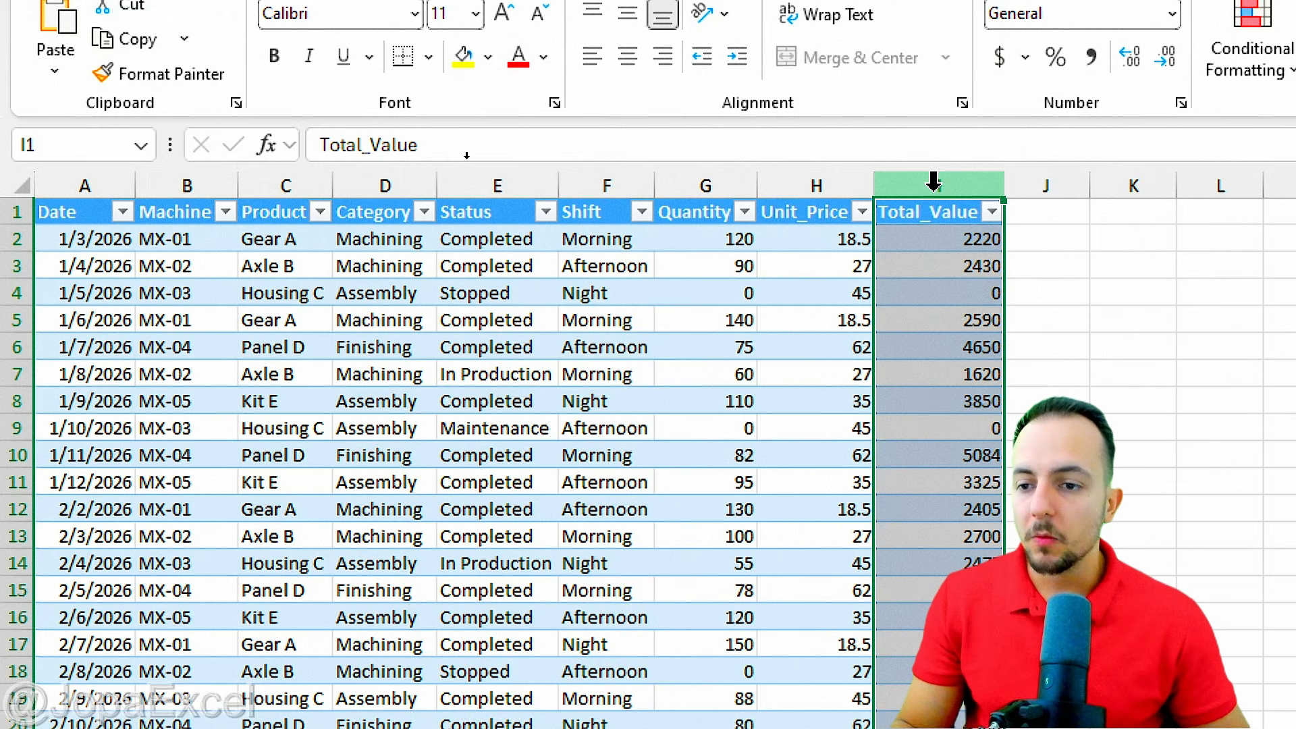
ctrl+click(269, 182)
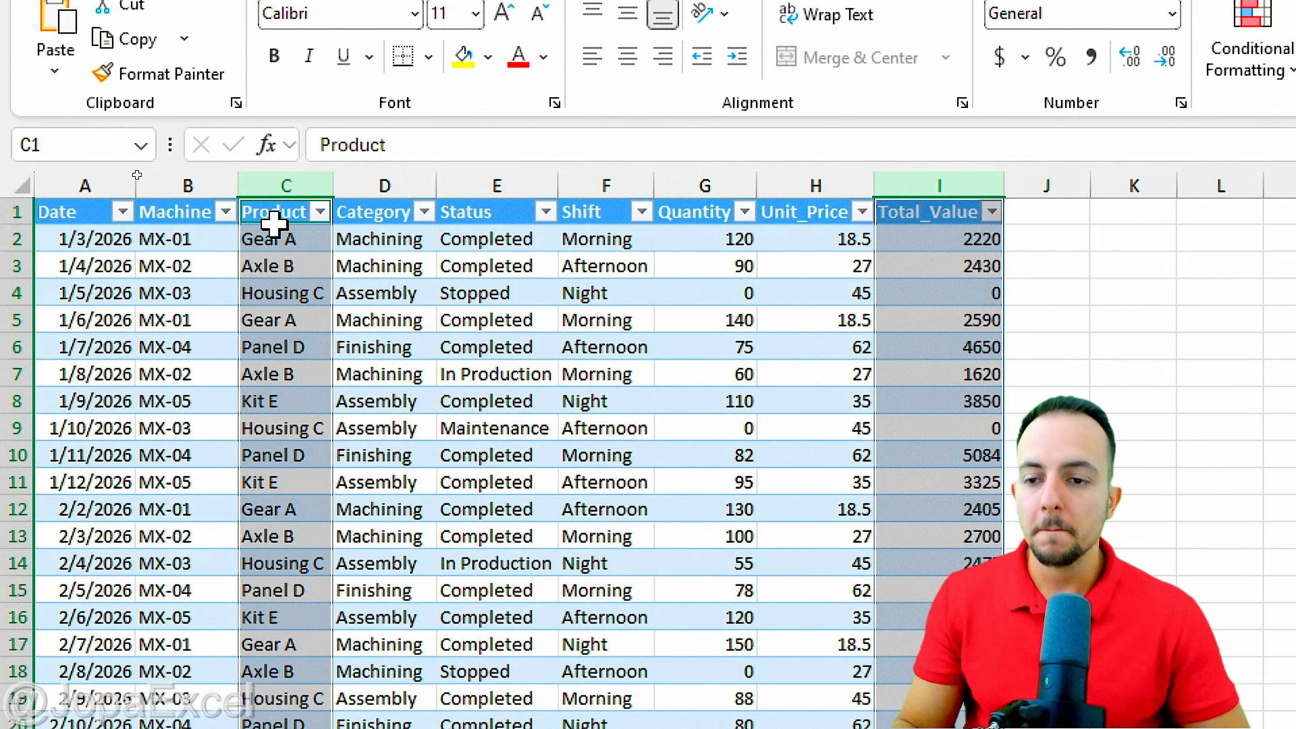
click(274, 212)
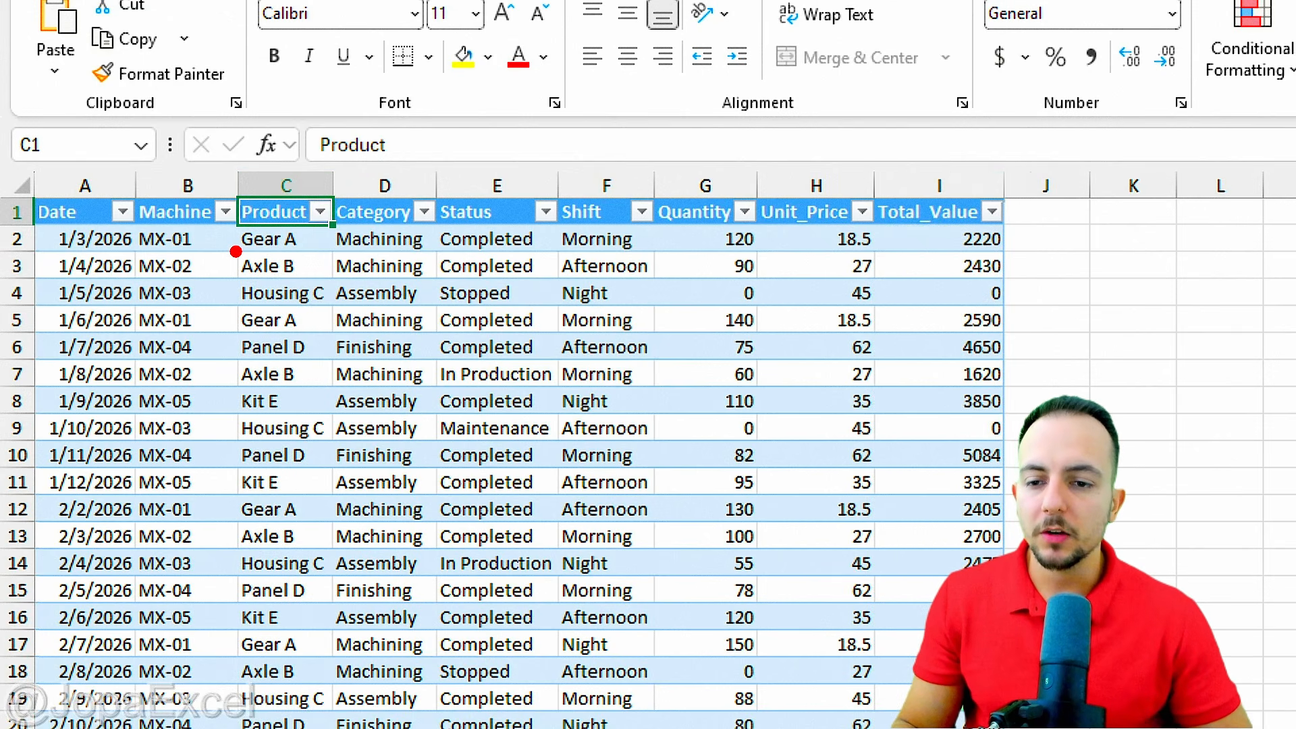
mouse_move(228, 244)
mouse_down()
mouse_move(316, 294)
mouse_move(448, 273)
mouse_move(942, 266)
mouse_up()
mouse_move(226, 356)
mouse_down()
mouse_move(329, 401)
mouse_move(937, 377)
mouse_up()
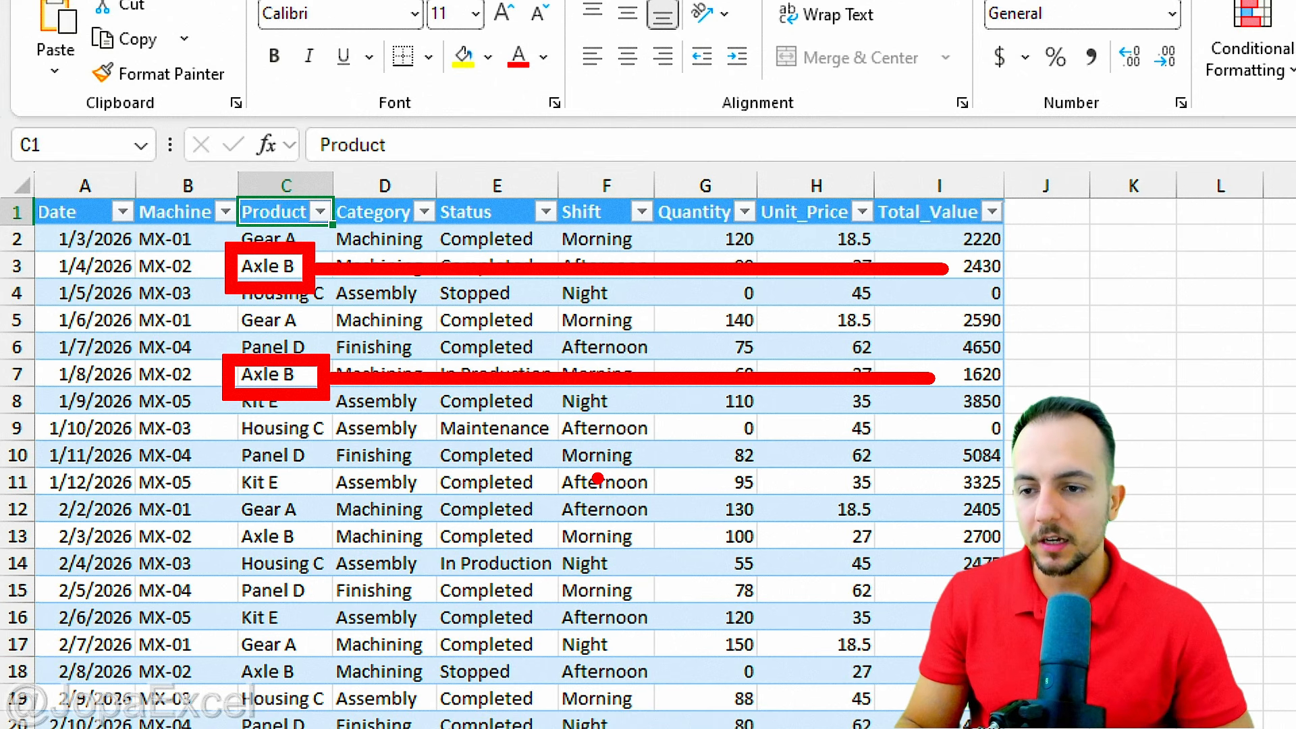
key(Escape)
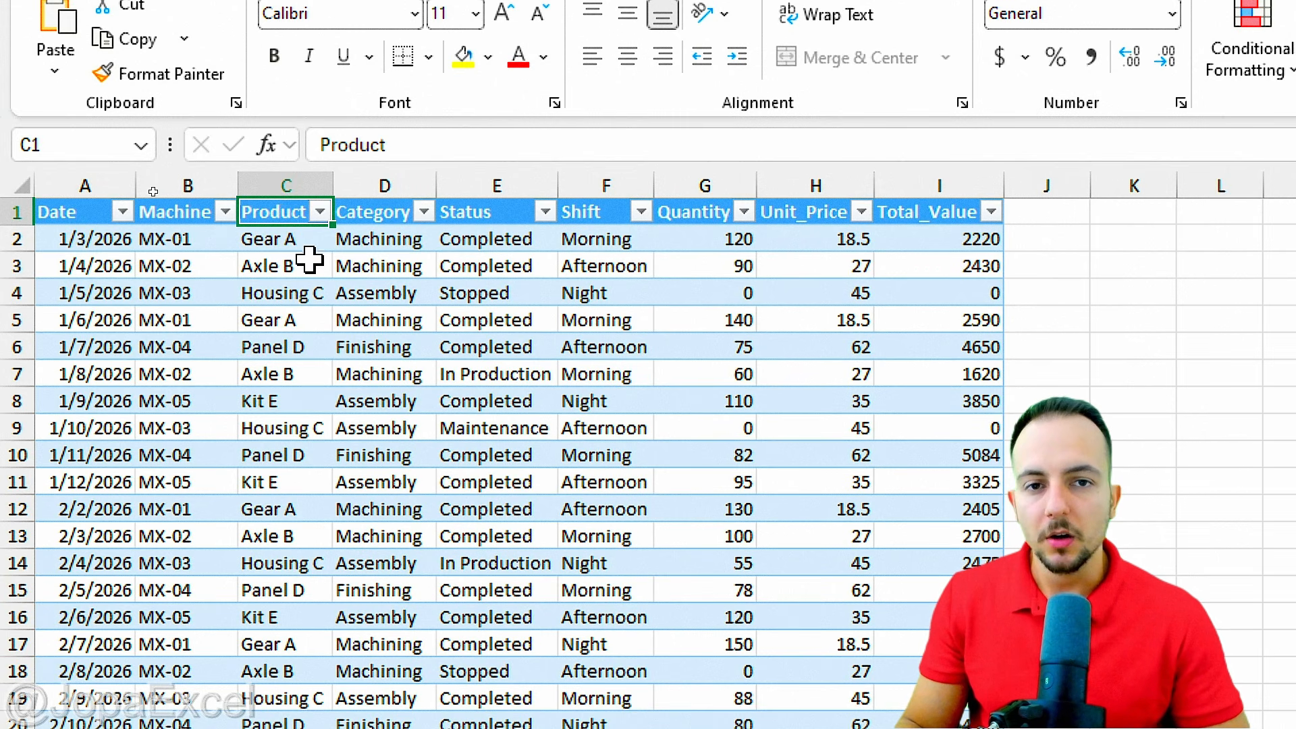
- Select a cell inside the dataset table and start a second PivotTable based on Table1
click(298, 262)
click(324, 318)
drag(343, 297, 337, 290)
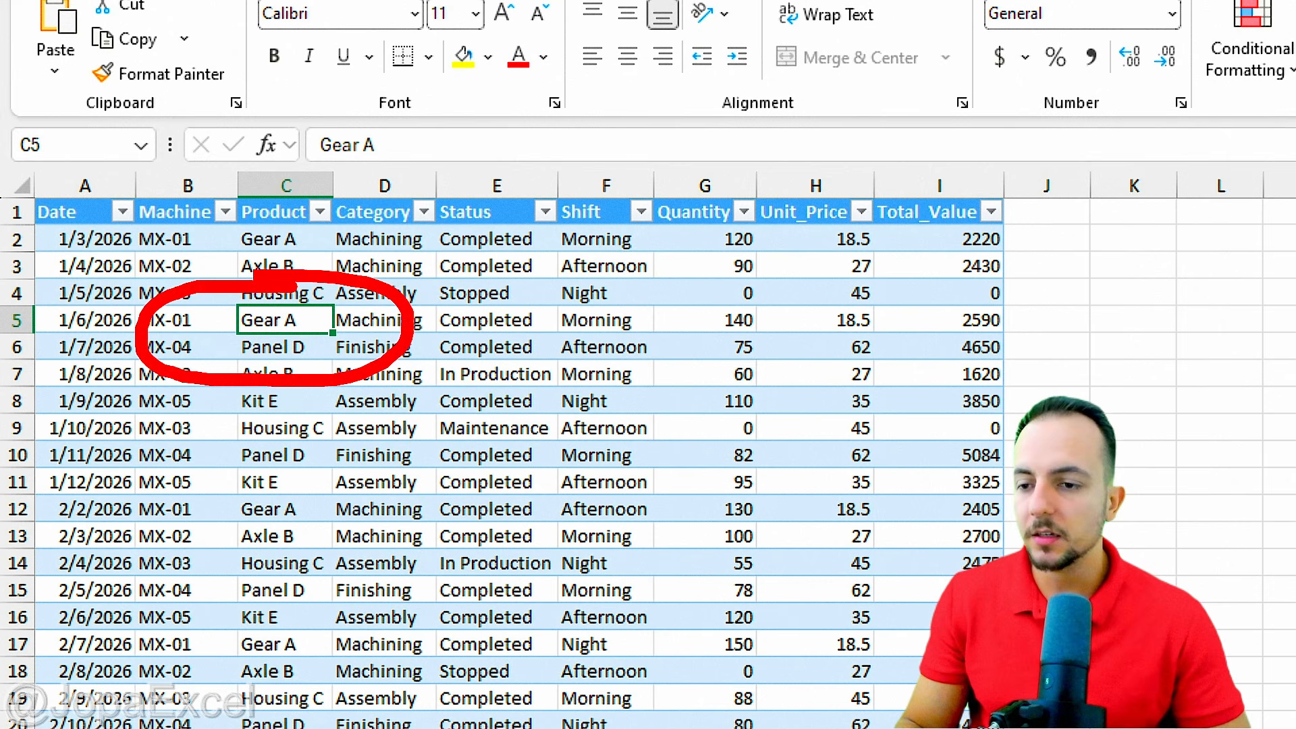
key(Escape)
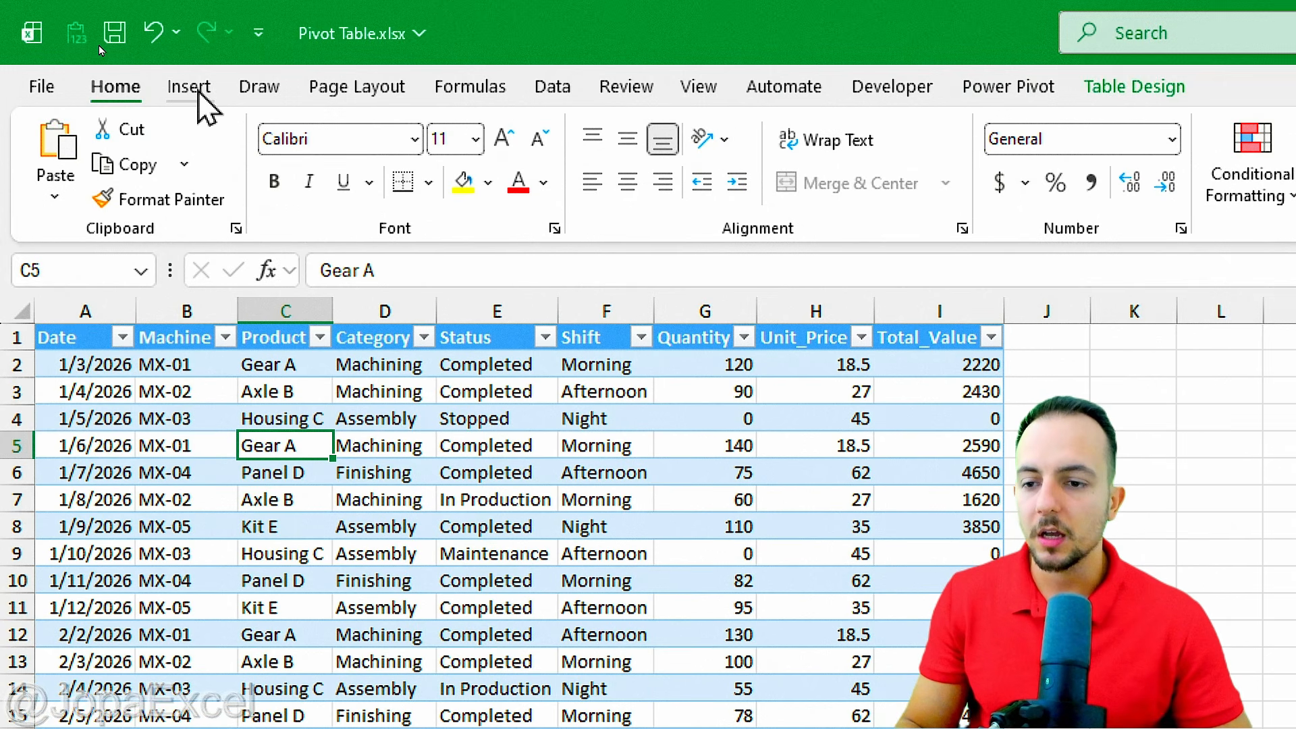
click(192, 85)
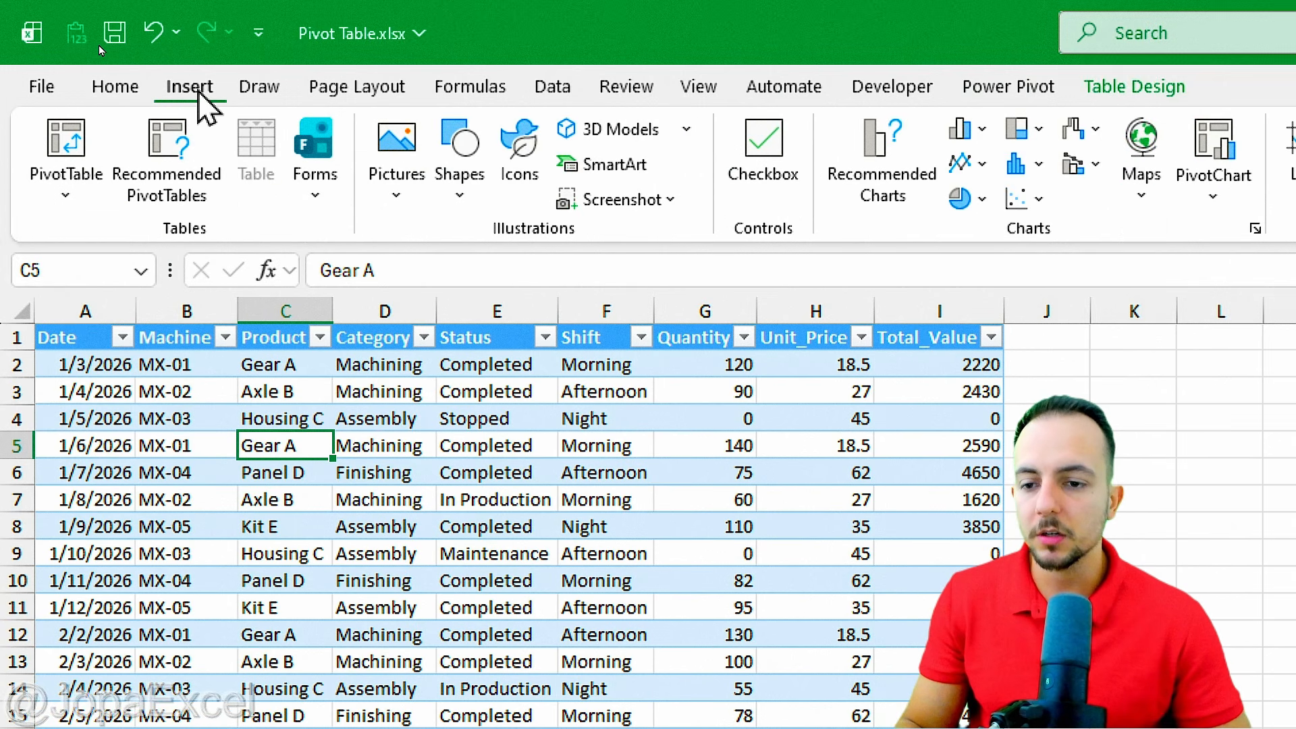
click(101, 140)
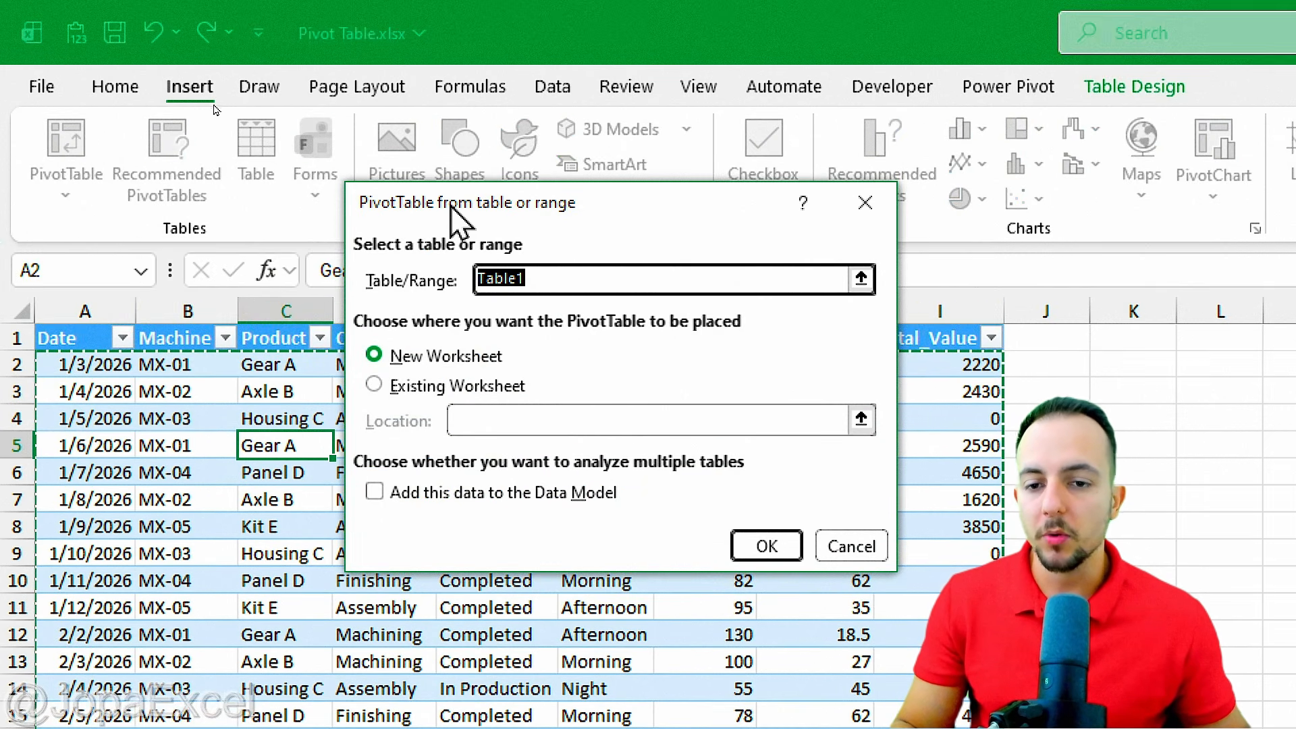
drag(448, 205, 183, 236)
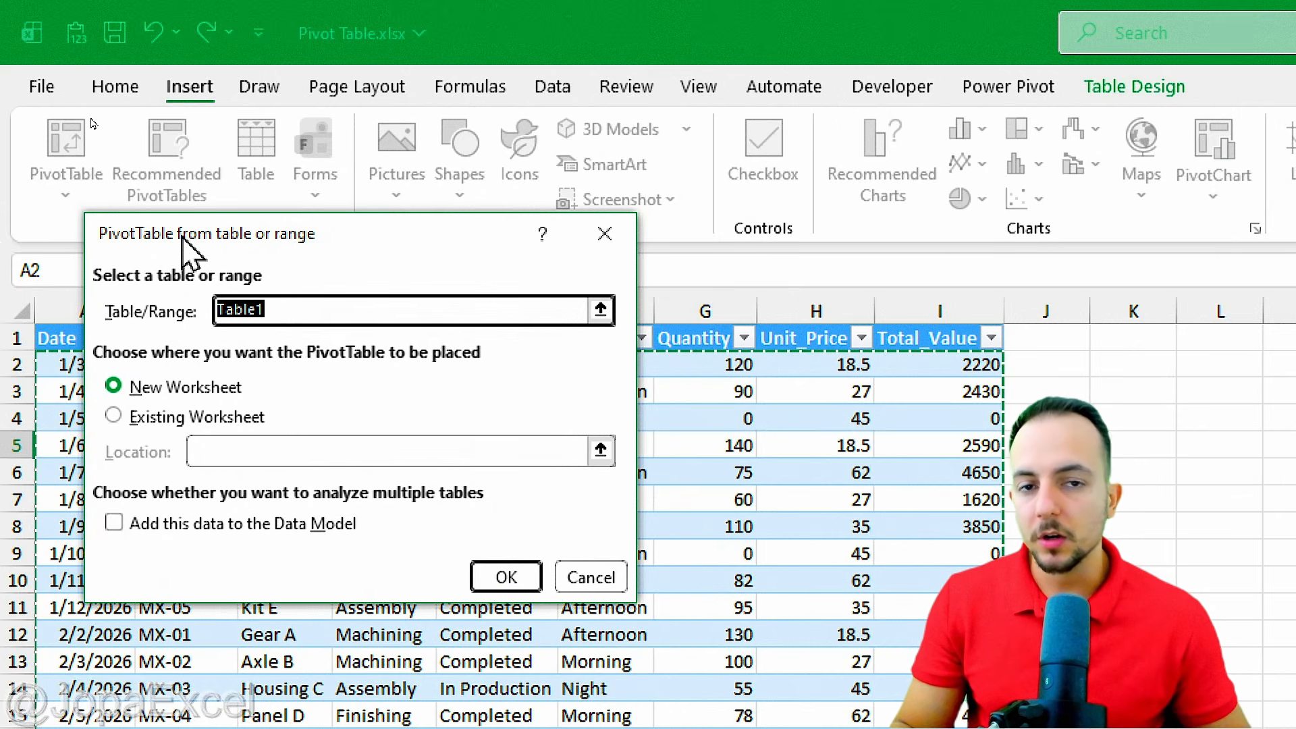
- Place the new PivotTable on the existing worksheet at Sheet1 cell C3 and create it
click(113, 416)
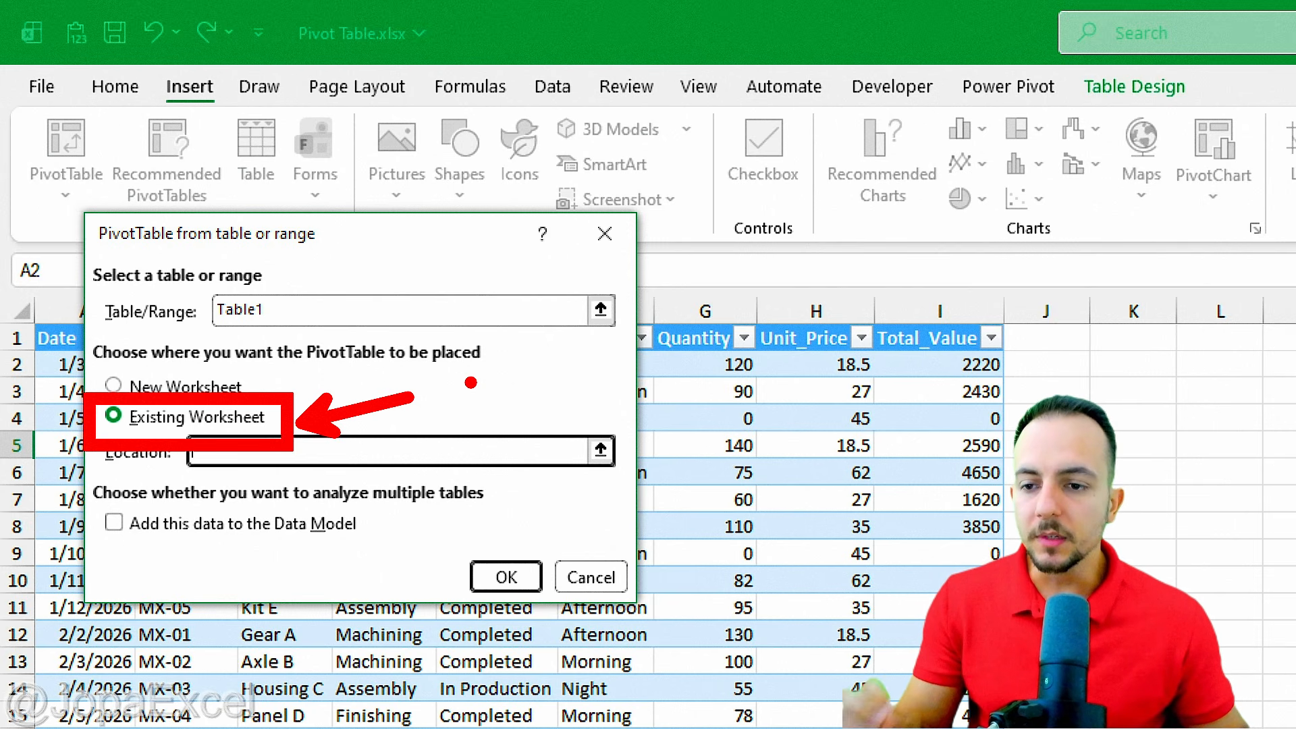
click(600, 451)
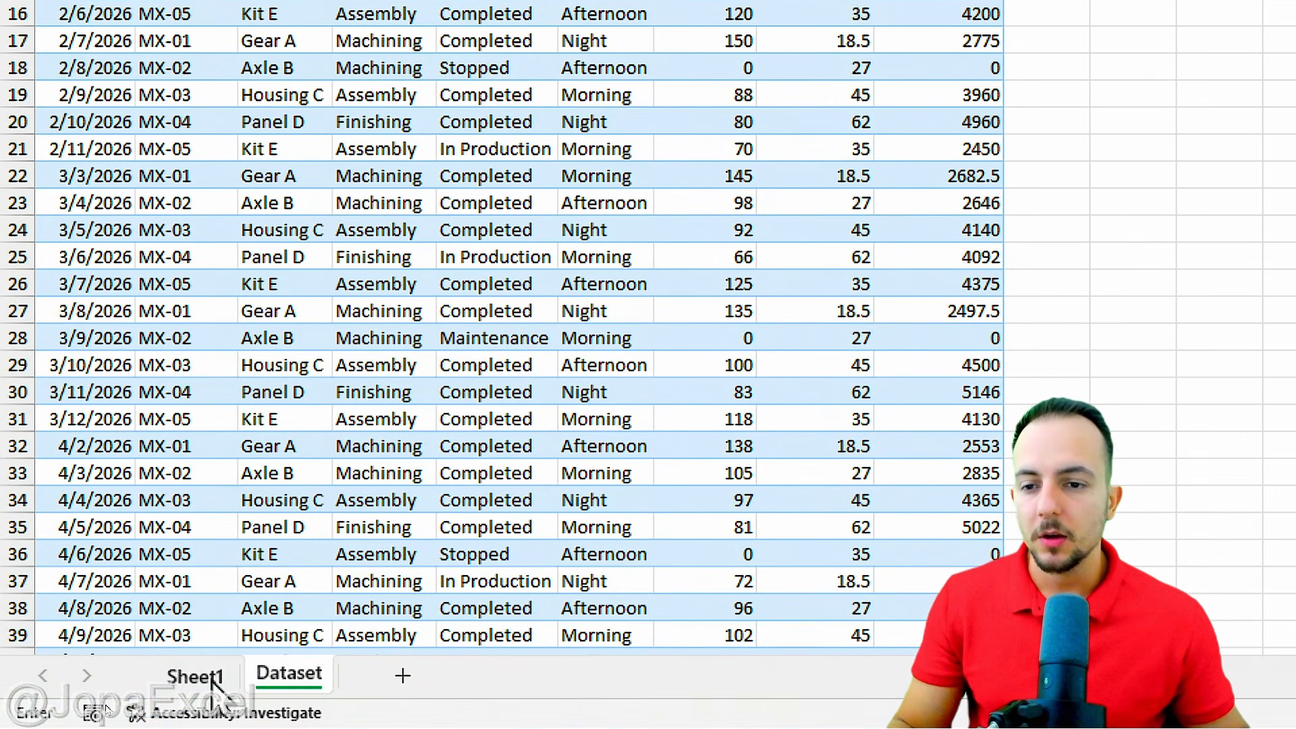
click(193, 674)
click(251, 290)
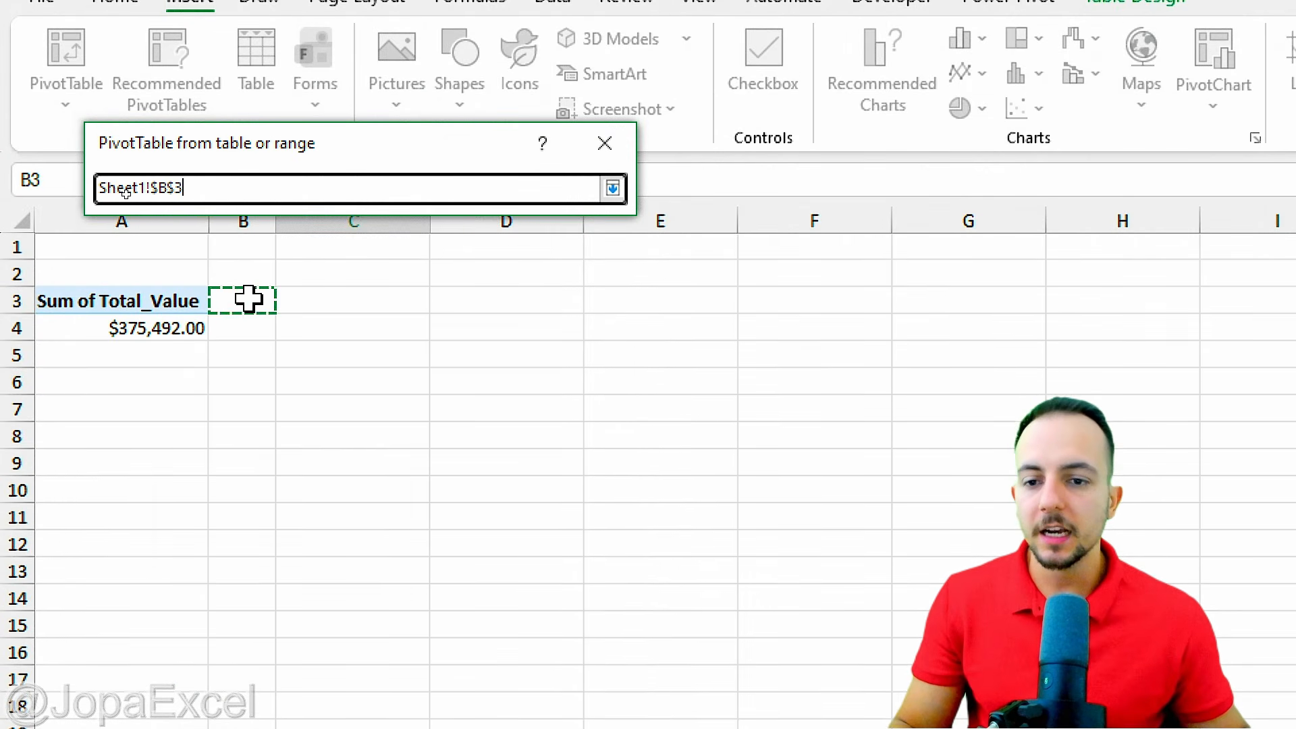
click(297, 292)
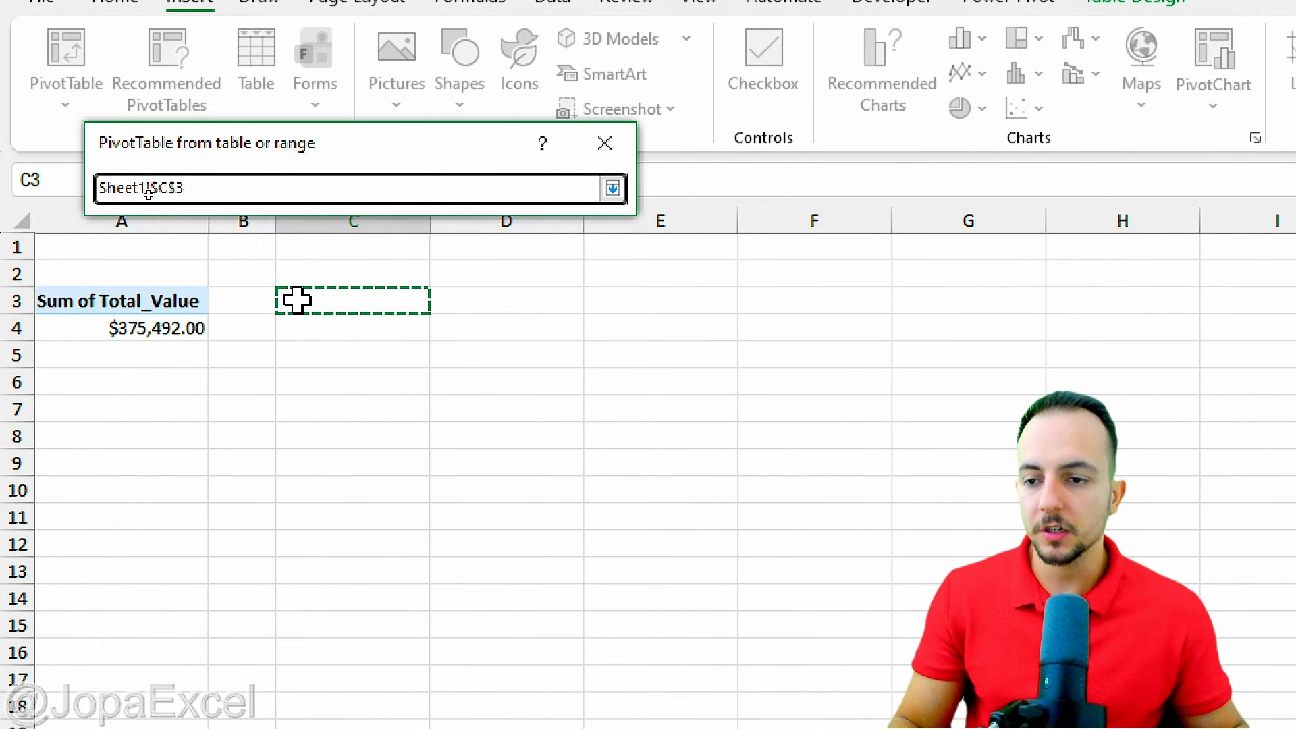
click(613, 189)
click(526, 484)
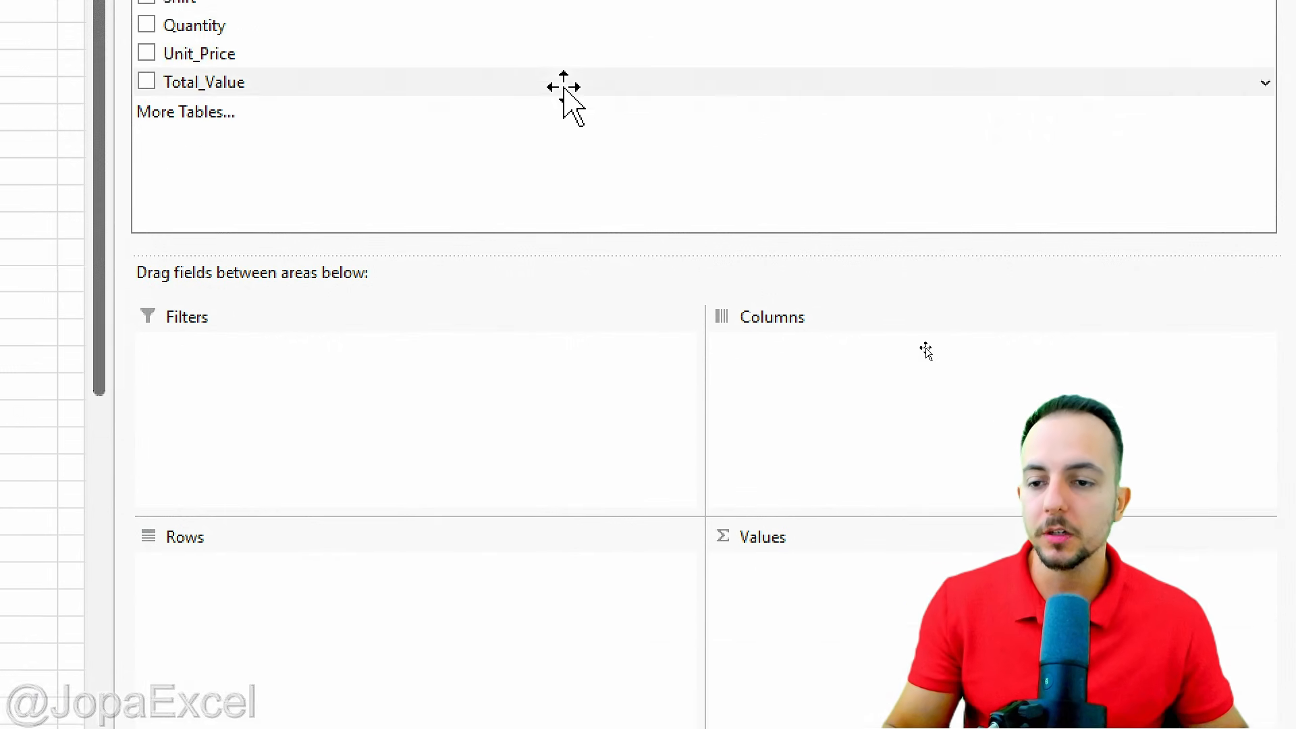
- Add the Product field to the Rows area of the new PivotTable
drag(189, 166, 330, 651)
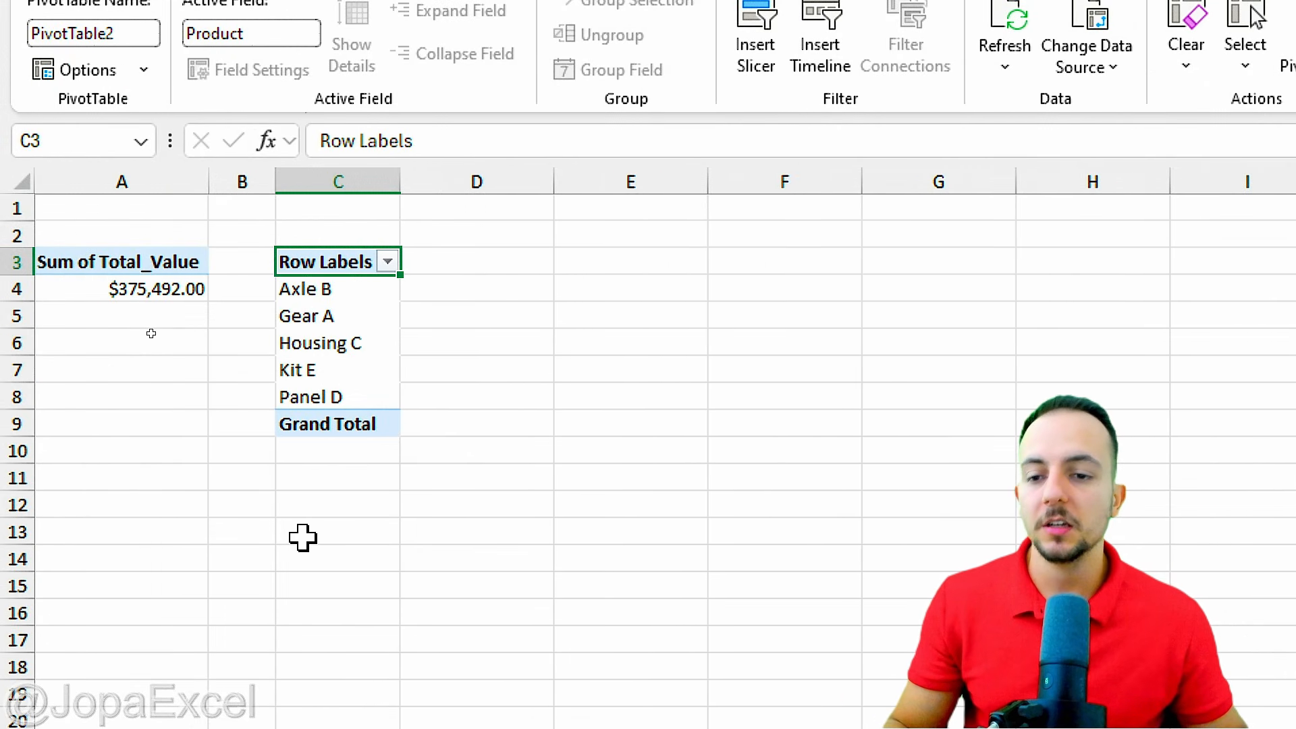
key(ctrl+2)
drag(426, 442, 446, 295)
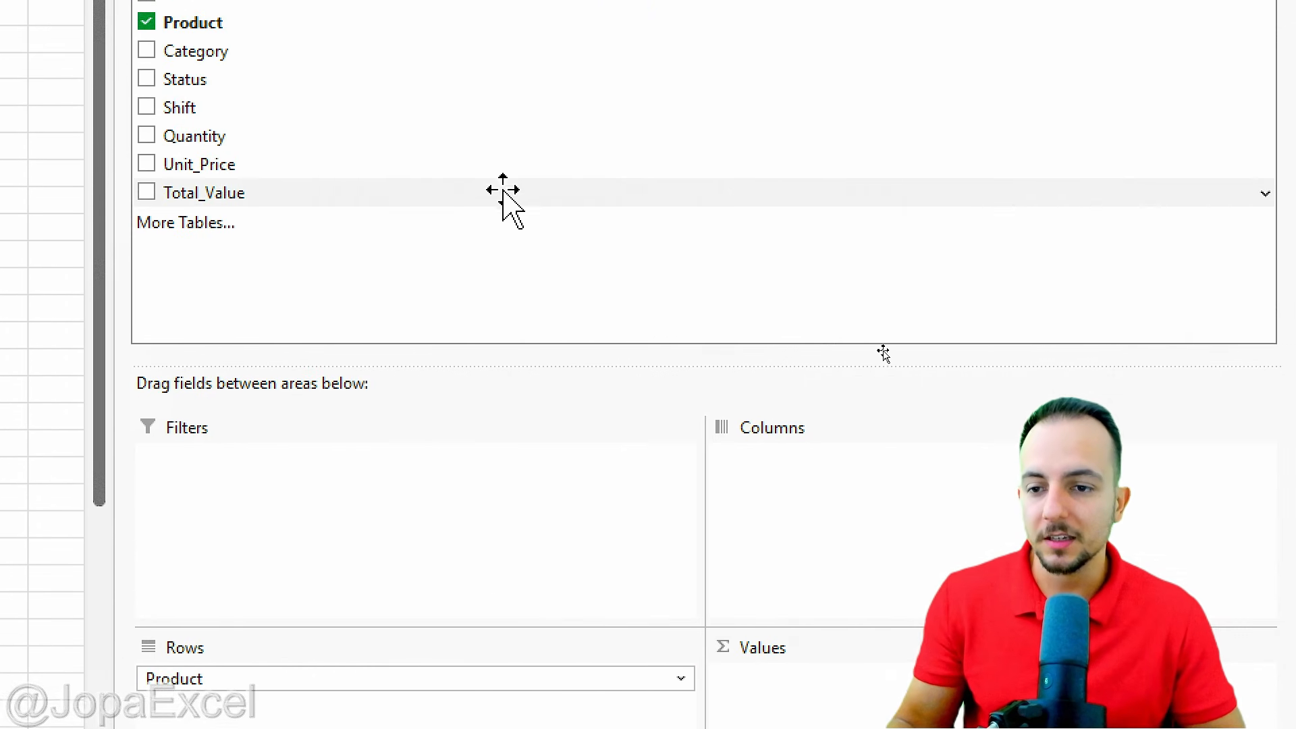
- Add the Total_Value field to the Values area of the new PivotTable as a sum
drag(249, 53, 223, 52)
drag(278, 141, 370, 194)
mouse_move(366, 286)
mouse_down()
mouse_move(644, 577)
mouse_move(606, 604)
mouse_up()
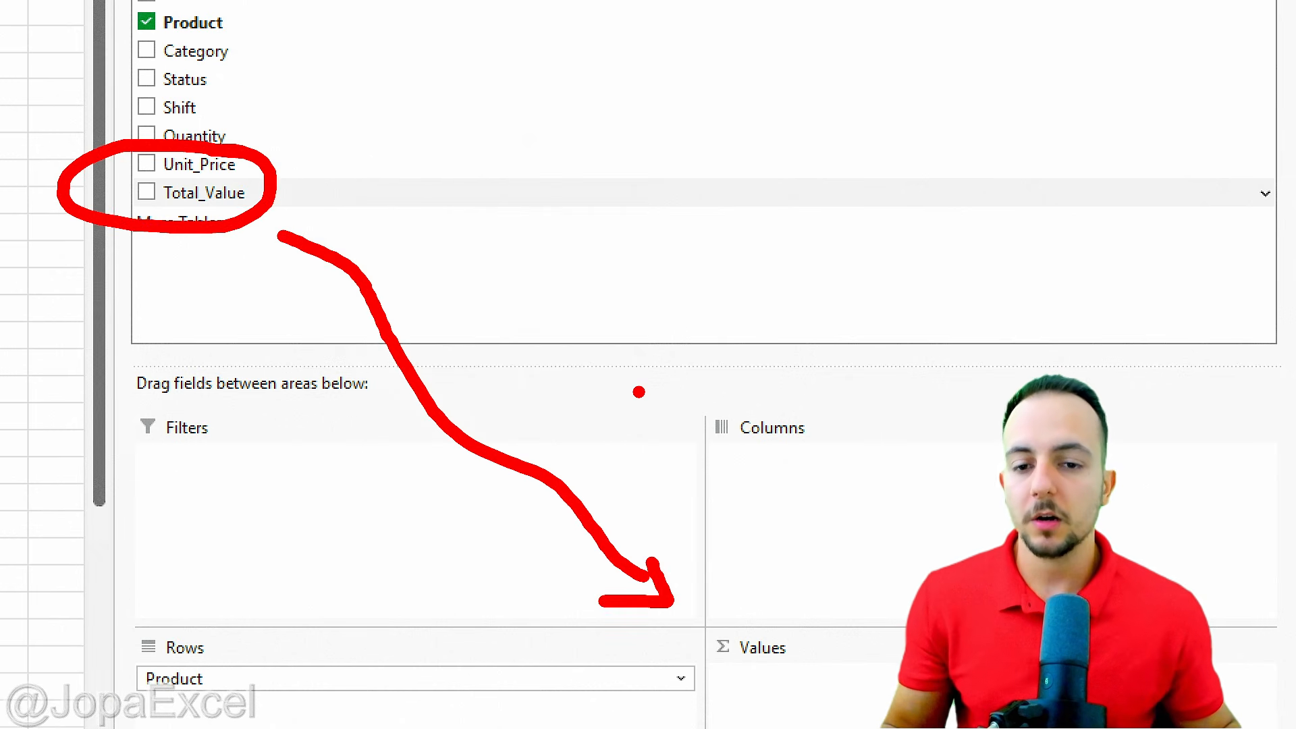
key(Escape)
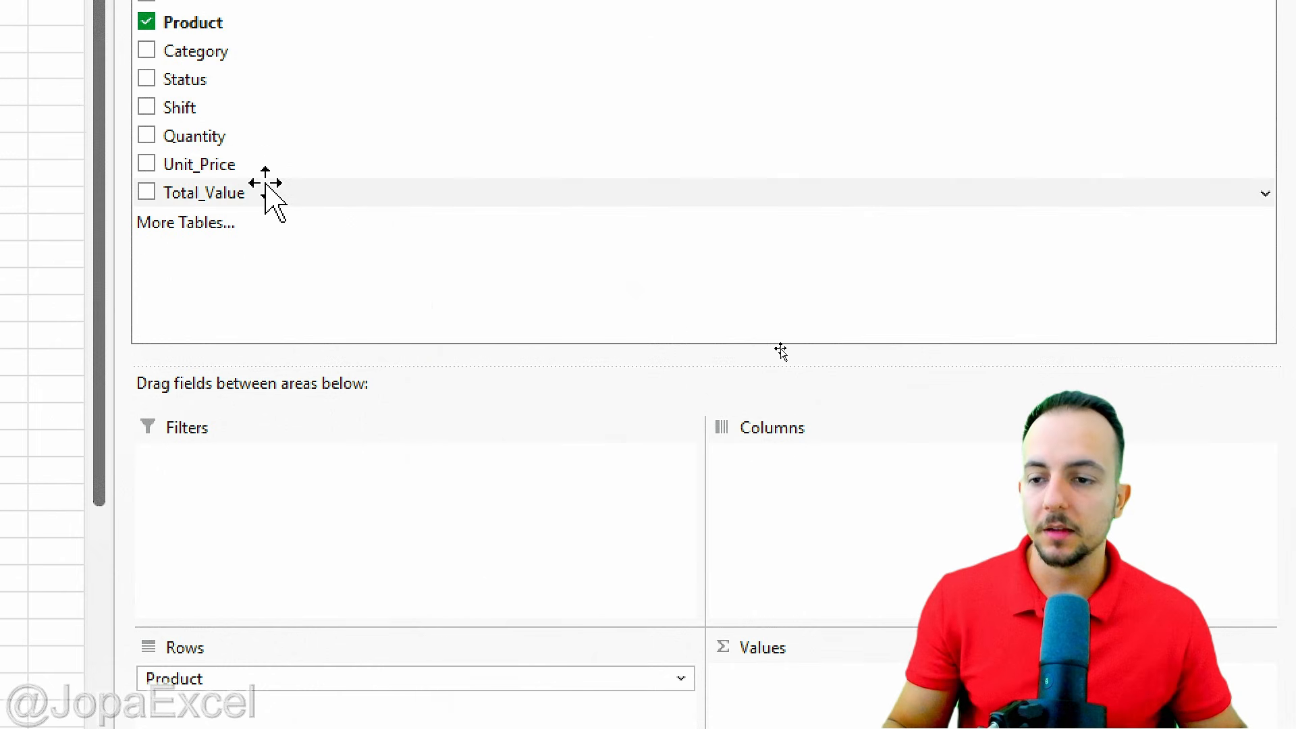
drag(229, 196, 791, 728)
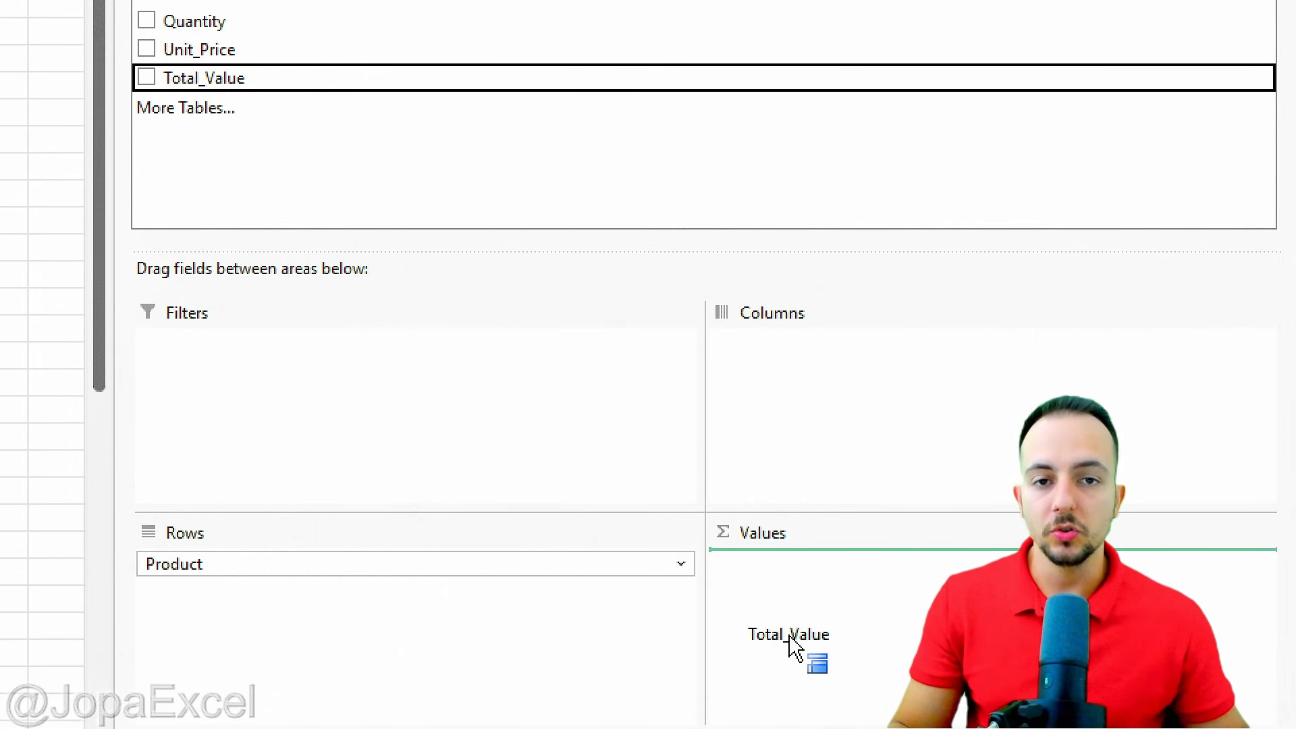
drag(795, 647, 795, 650)
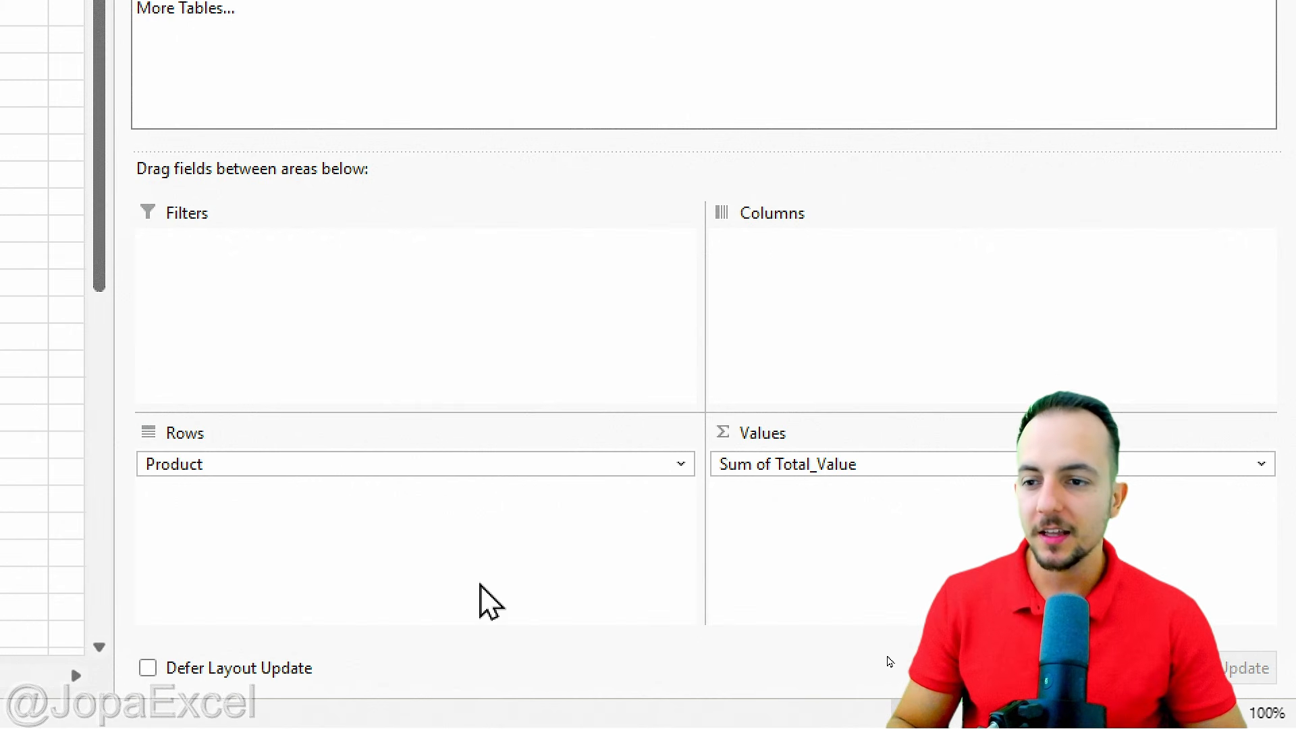
- Remove the Product field from the Rows area and compare the two PivotTables' totals on Sheet1
key(ctrl+2)
mouse_move(187, 419)
mouse_down()
mouse_move(144, 511)
mouse_move(243, 432)
mouse_up()
key(Escape)
click(211, 473)
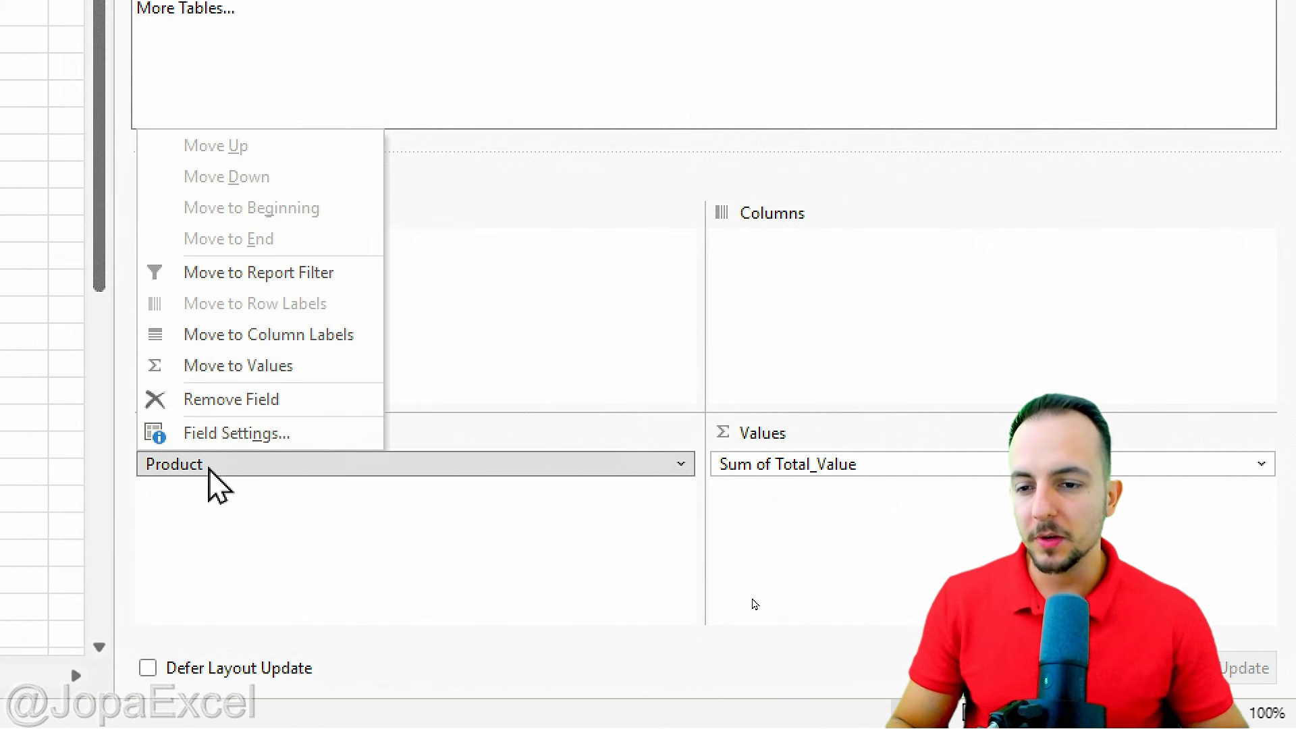
click(278, 409)
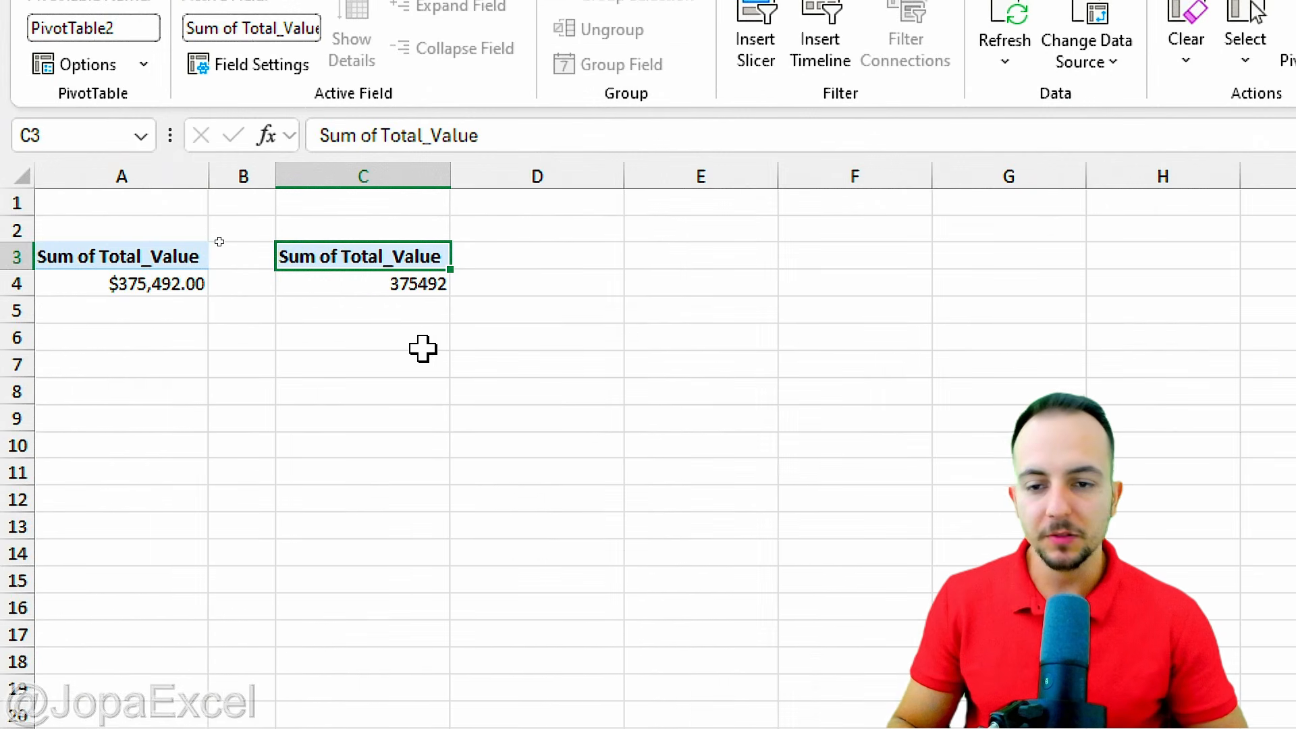
drag(436, 328, 521, 255)
drag(196, 329, 263, 261)
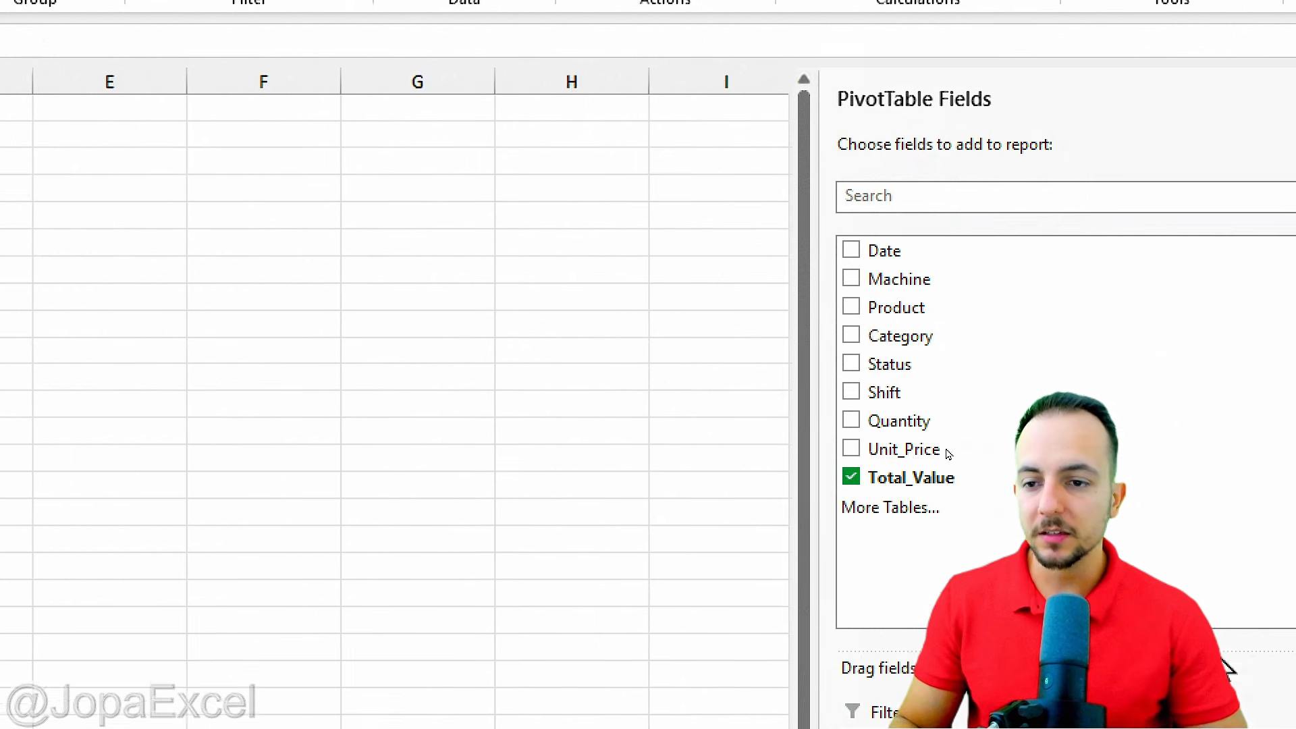
- Put the Product field back into the Rows area and review the total value for each product
drag(537, 243, 618, 580)
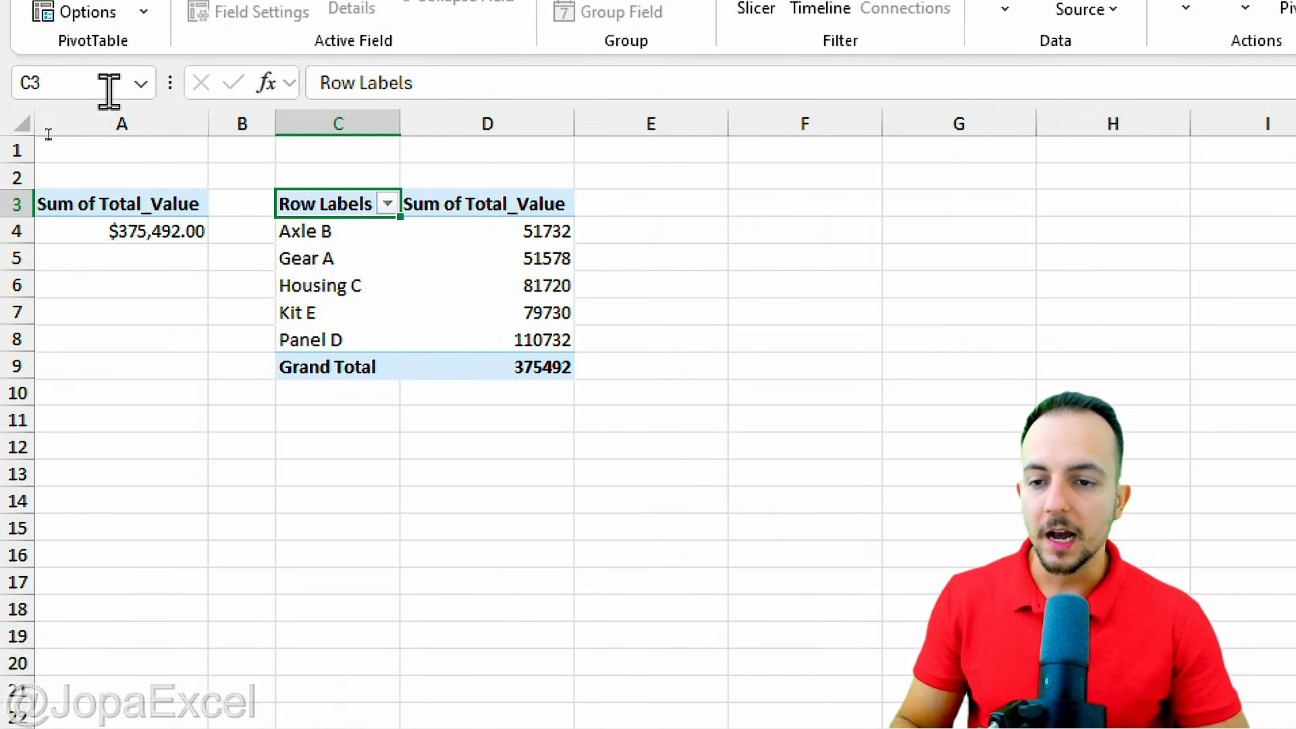
drag(354, 273, 506, 400)
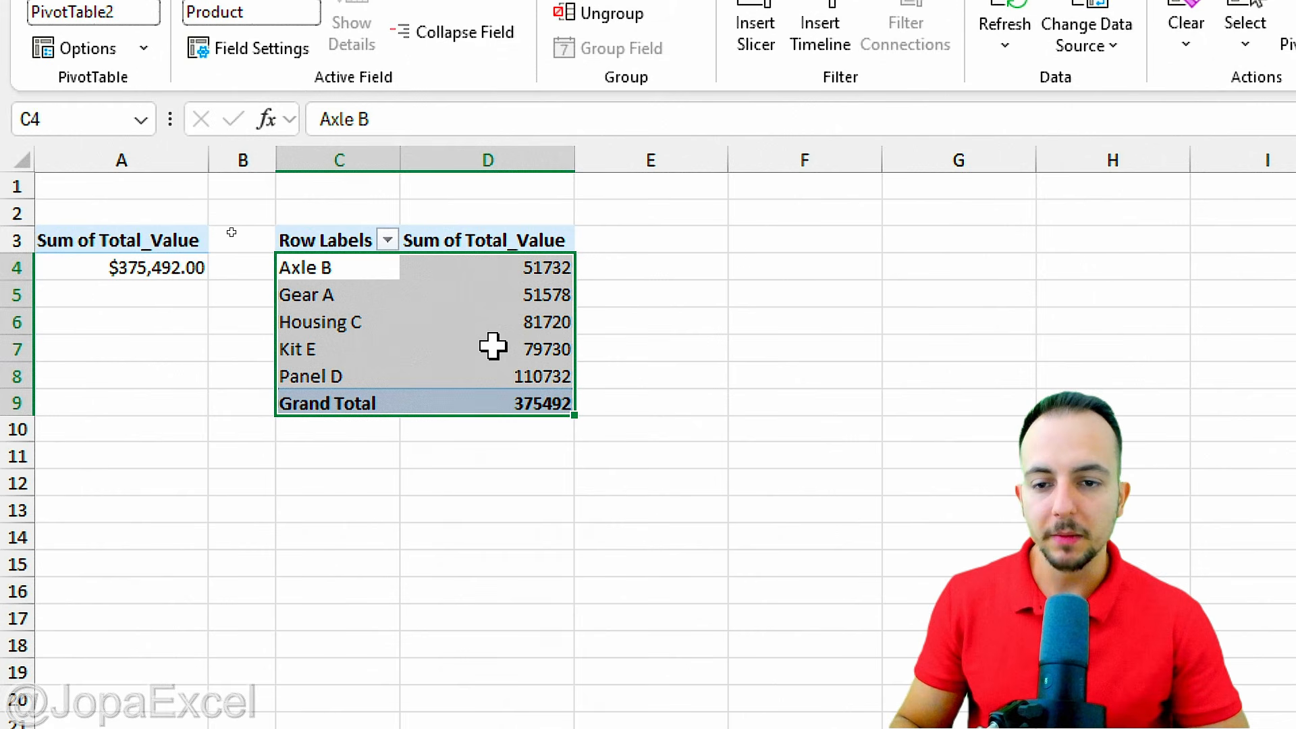
click(358, 241)
mouse_move(492, 339)
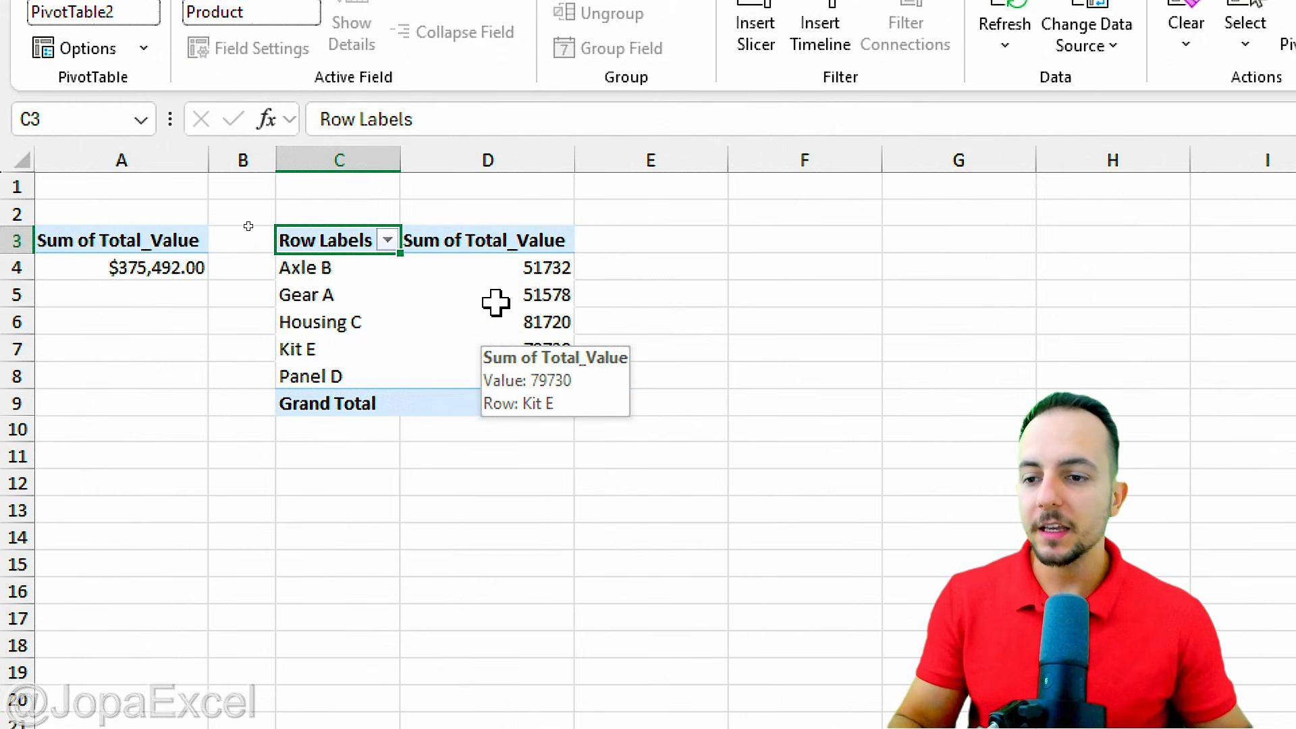
mouse_move(497, 300)
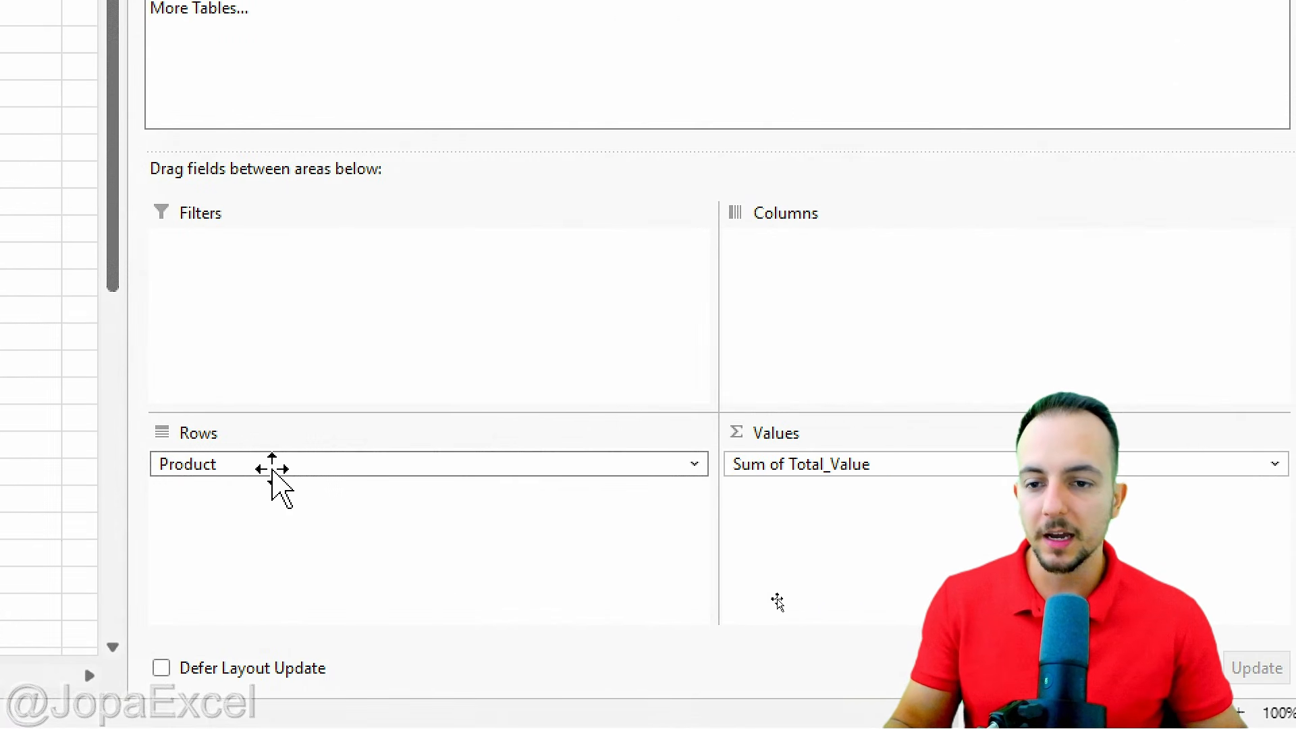
- Move the Product field from the Rows area to the Columns area to lay the products out horizontally
drag(272, 470, 869, 303)
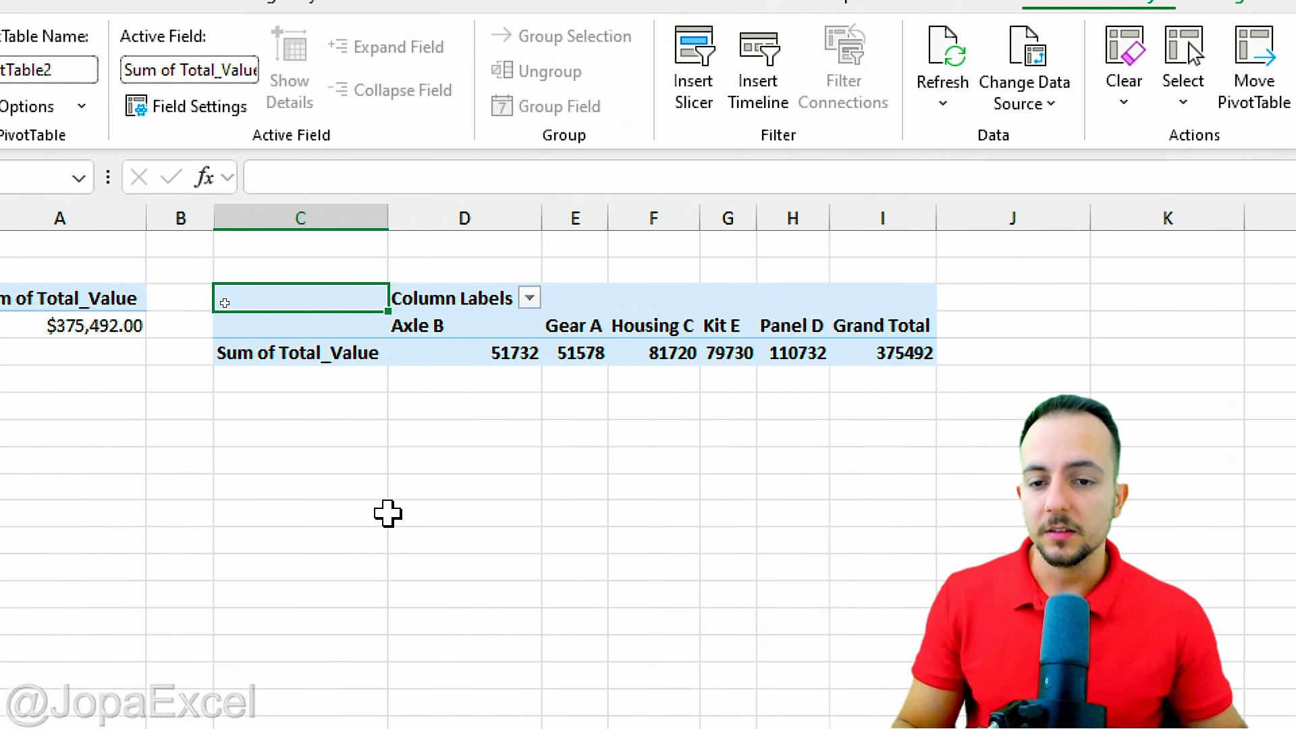
drag(223, 440, 390, 440)
mouse_move(363, 488)
mouse_down()
mouse_move(385, 525)
mouse_move(401, 525)
mouse_up()
mouse_move(246, 628)
mouse_down()
mouse_move(365, 630)
mouse_move(256, 670)
mouse_up()
key(e)
mouse_move(375, 270)
mouse_down()
mouse_move(540, 434)
mouse_move(577, 439)
mouse_up()
mouse_move(579, 312)
mouse_down()
mouse_move(607, 248)
mouse_move(686, 451)
mouse_move(697, 450)
mouse_up()
drag(697, 451, 769, 235)
key(Escape)
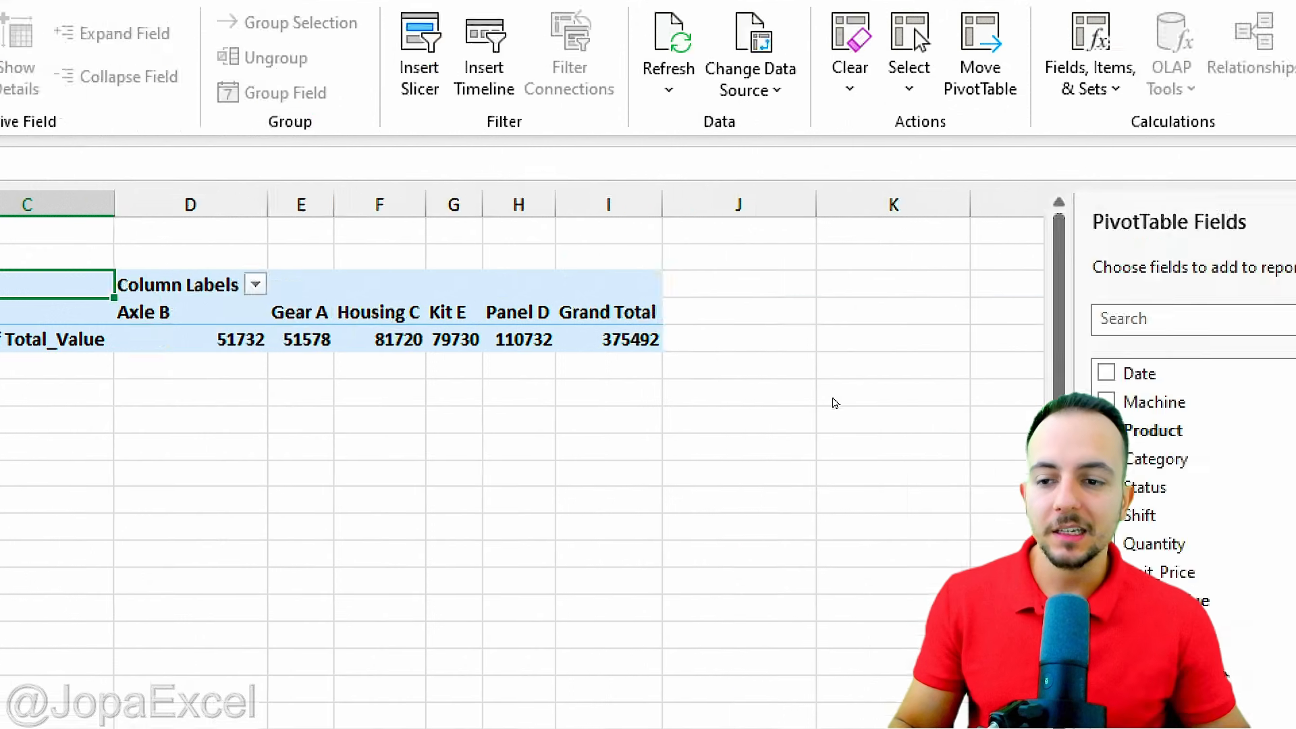
- Move the Product field from the Columns area to the Filters area of the PivotTable
key(ctrl+2)
mouse_move(741, 292)
mouse_down()
mouse_move(793, 334)
mouse_move(376, 255)
mouse_move(237, 309)
mouse_up()
key(Escape)
drag(768, 323, 228, 380)
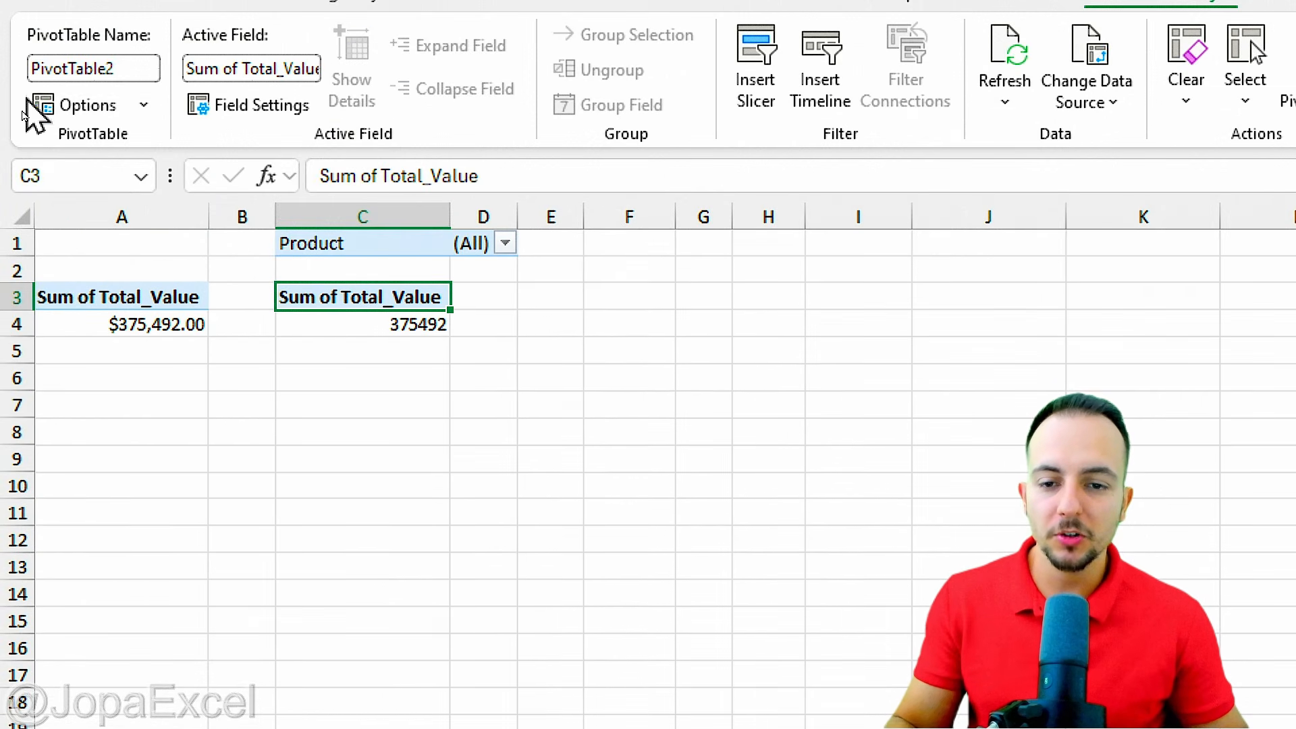
drag(415, 238, 513, 209)
drag(415, 356, 386, 374)
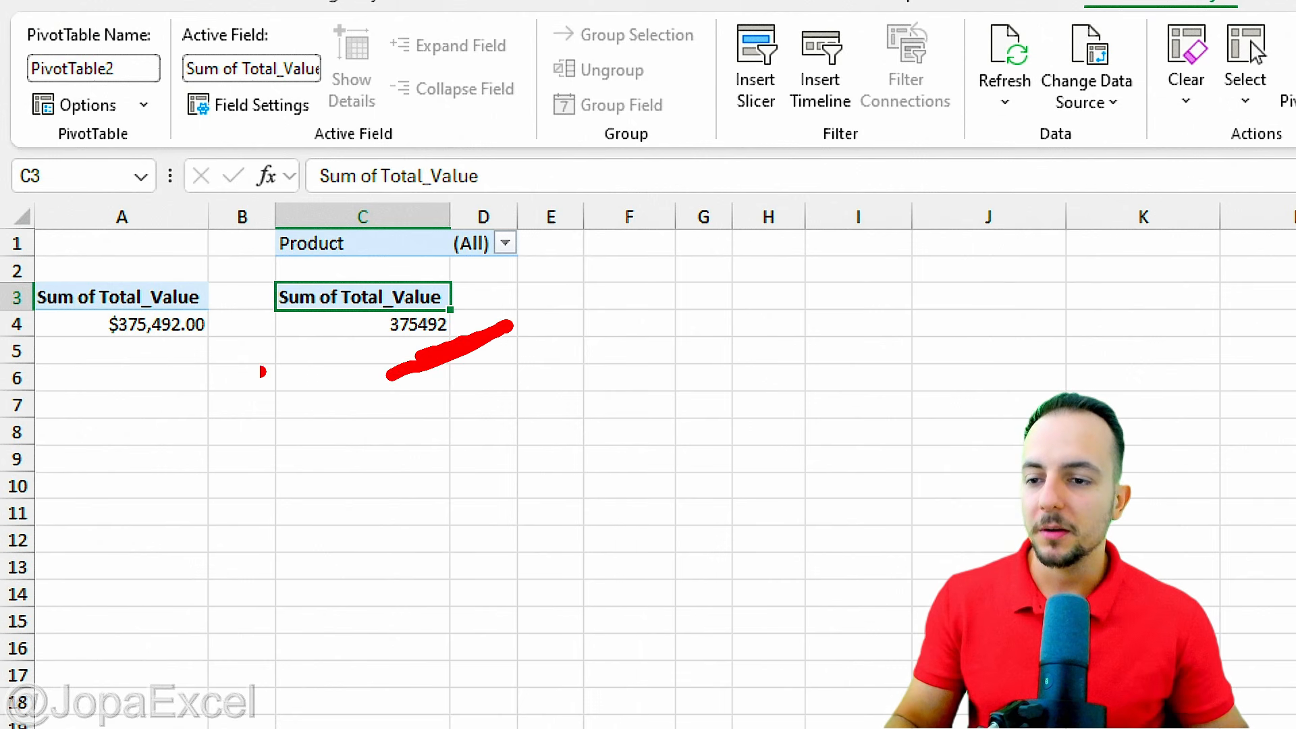
drag(259, 326, 186, 359)
drag(517, 206, 395, 237)
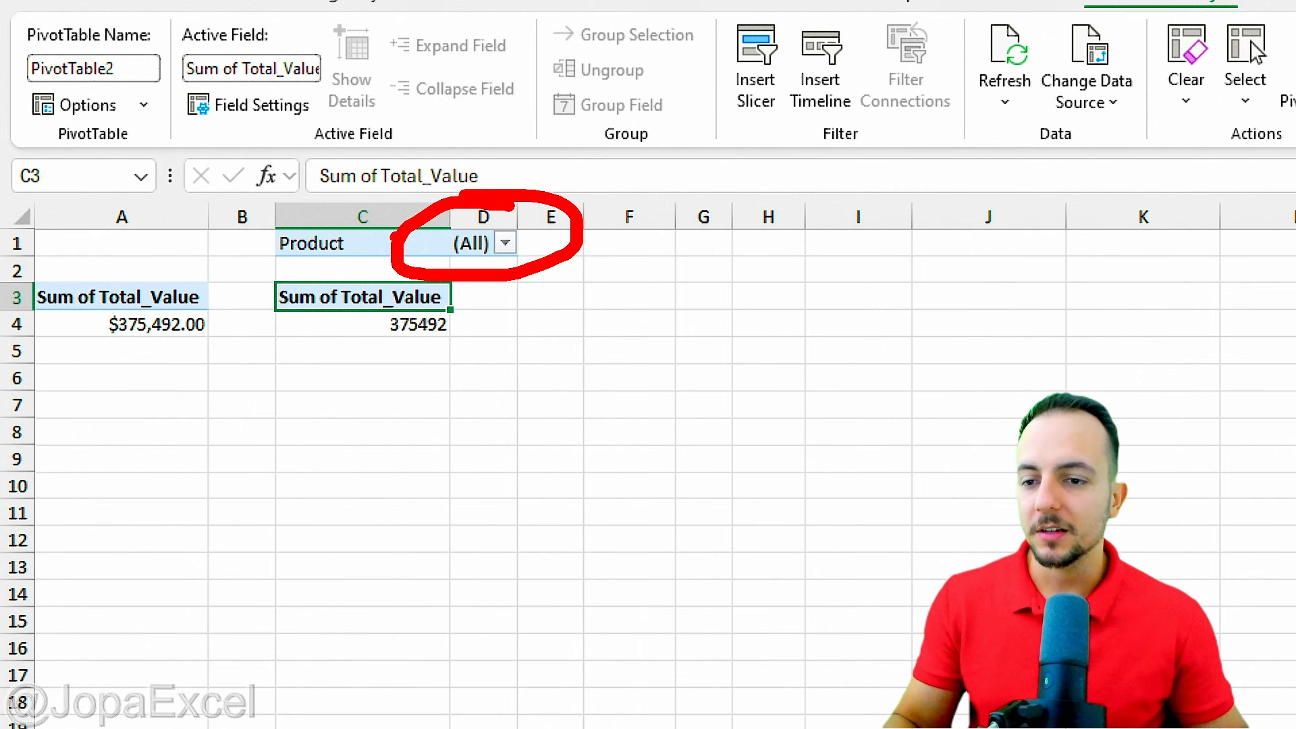
- Filter the second PivotTable's Product report filter to Gear A
click(506, 245)
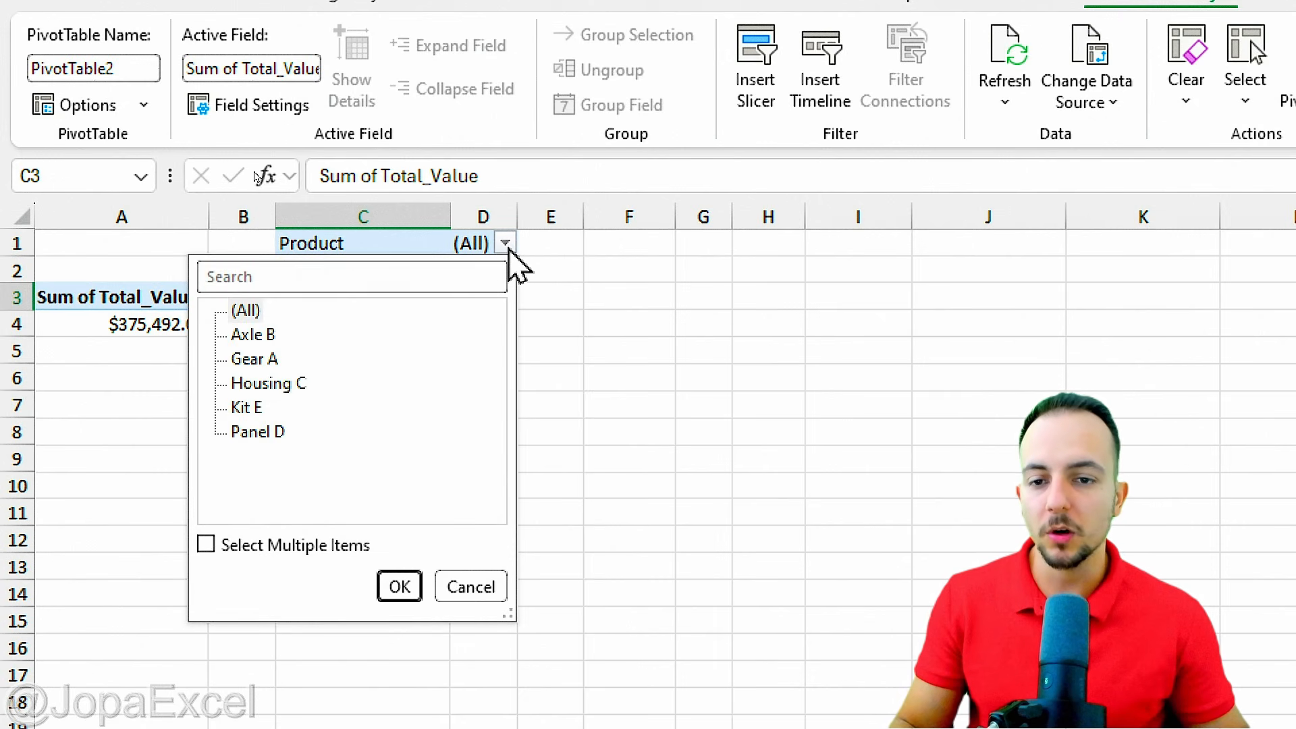
click(266, 361)
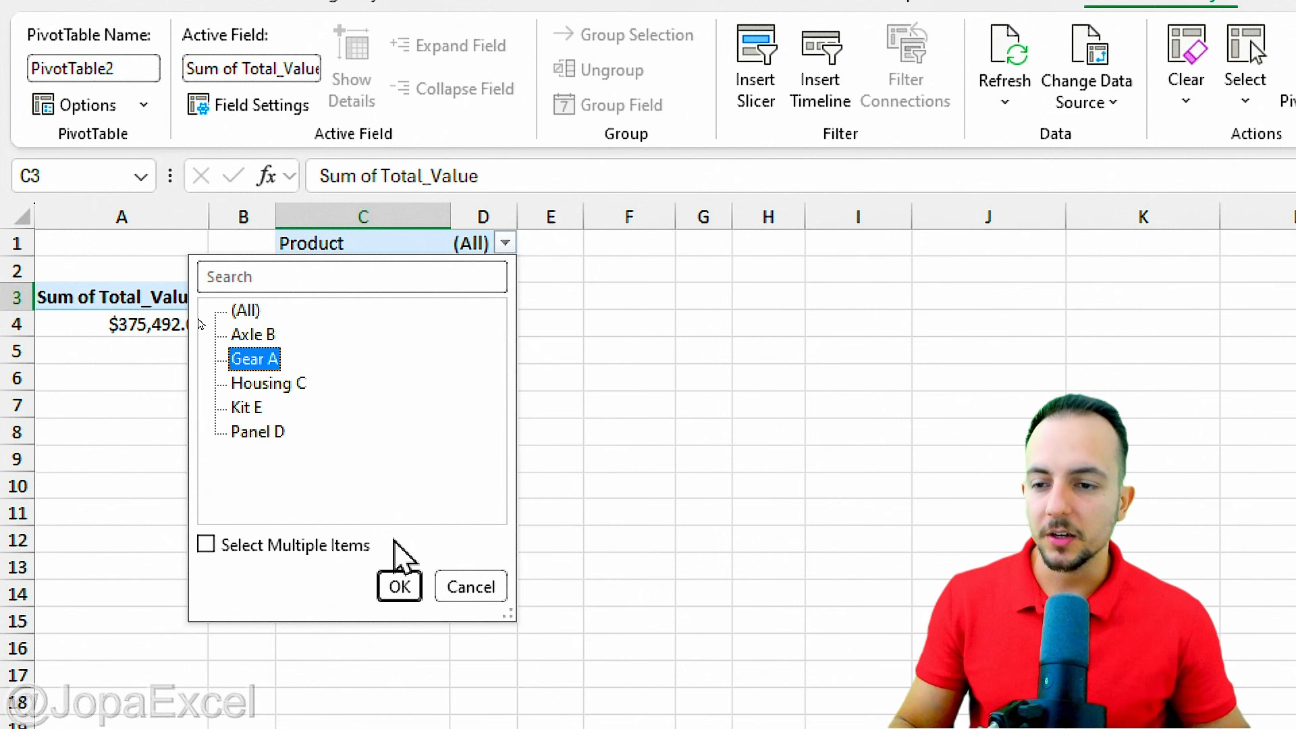
click(409, 589)
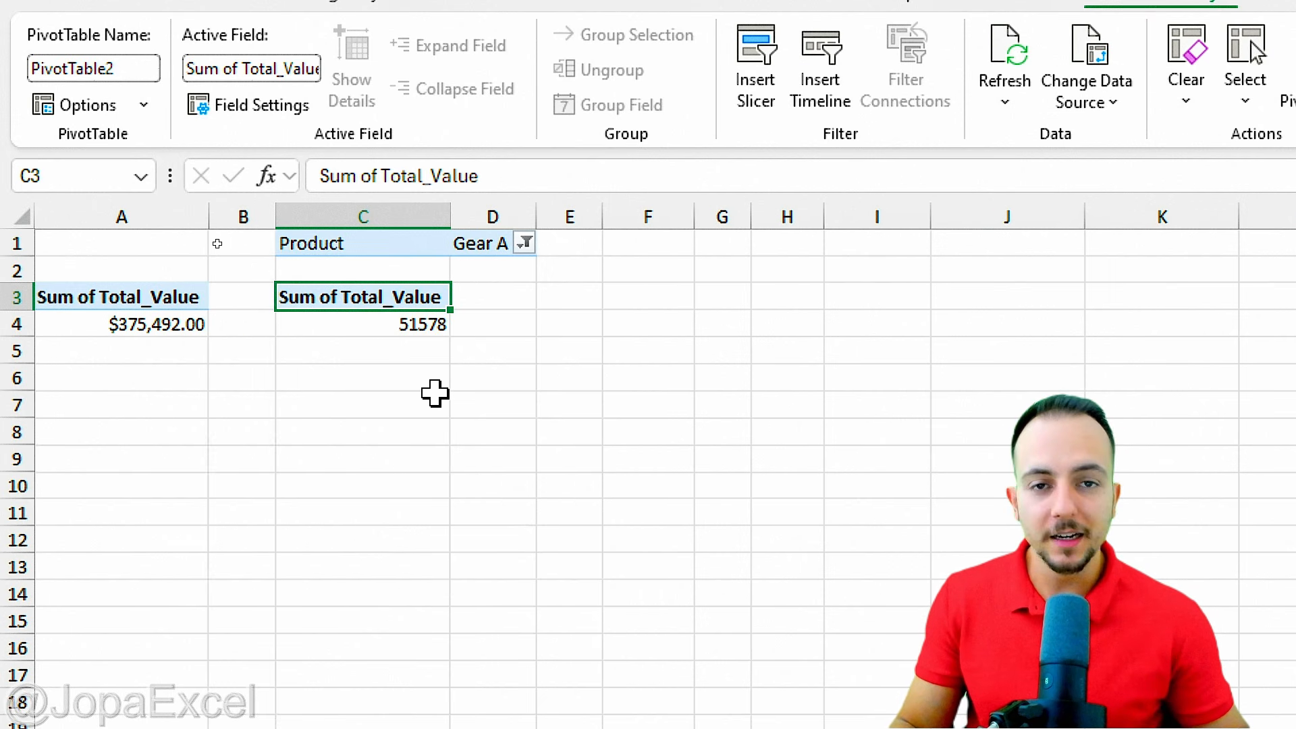
key(ctrl+2)
drag(438, 351, 488, 317)
drag(189, 354, 234, 325)
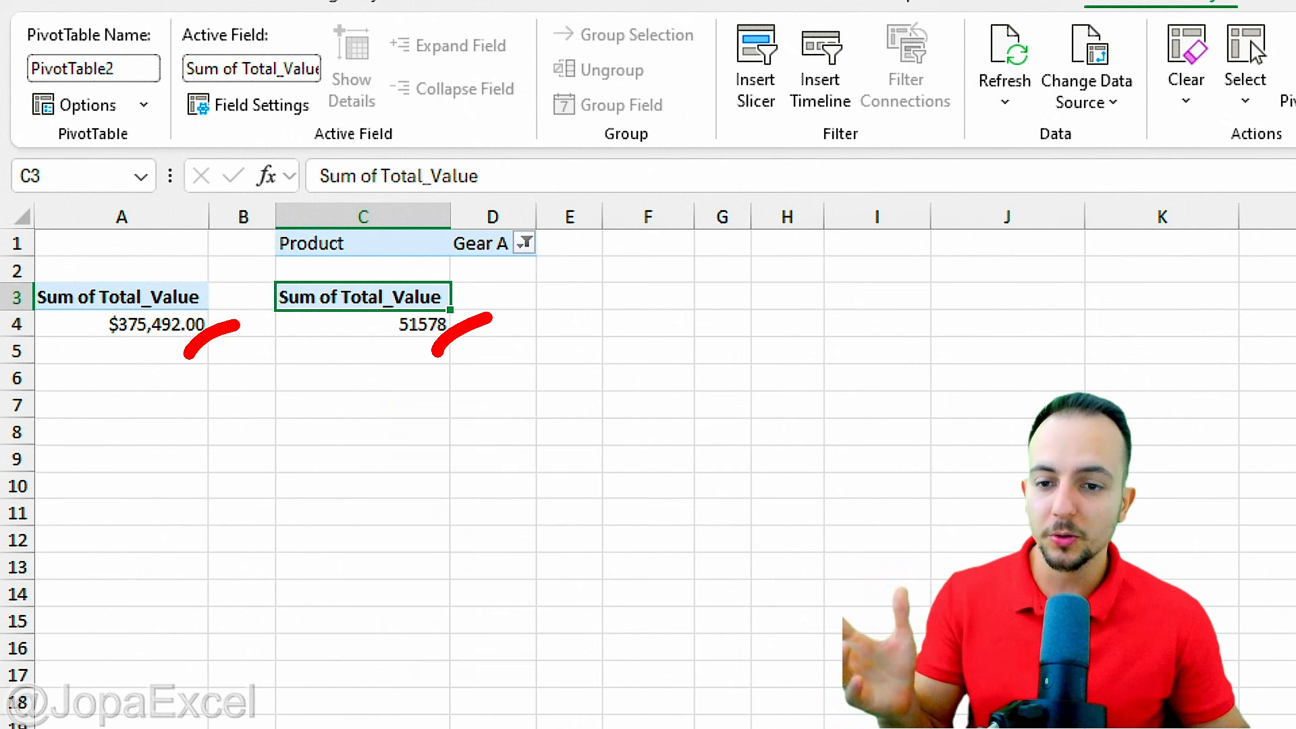
key(ctrl+z)
drag(513, 270, 613, 235)
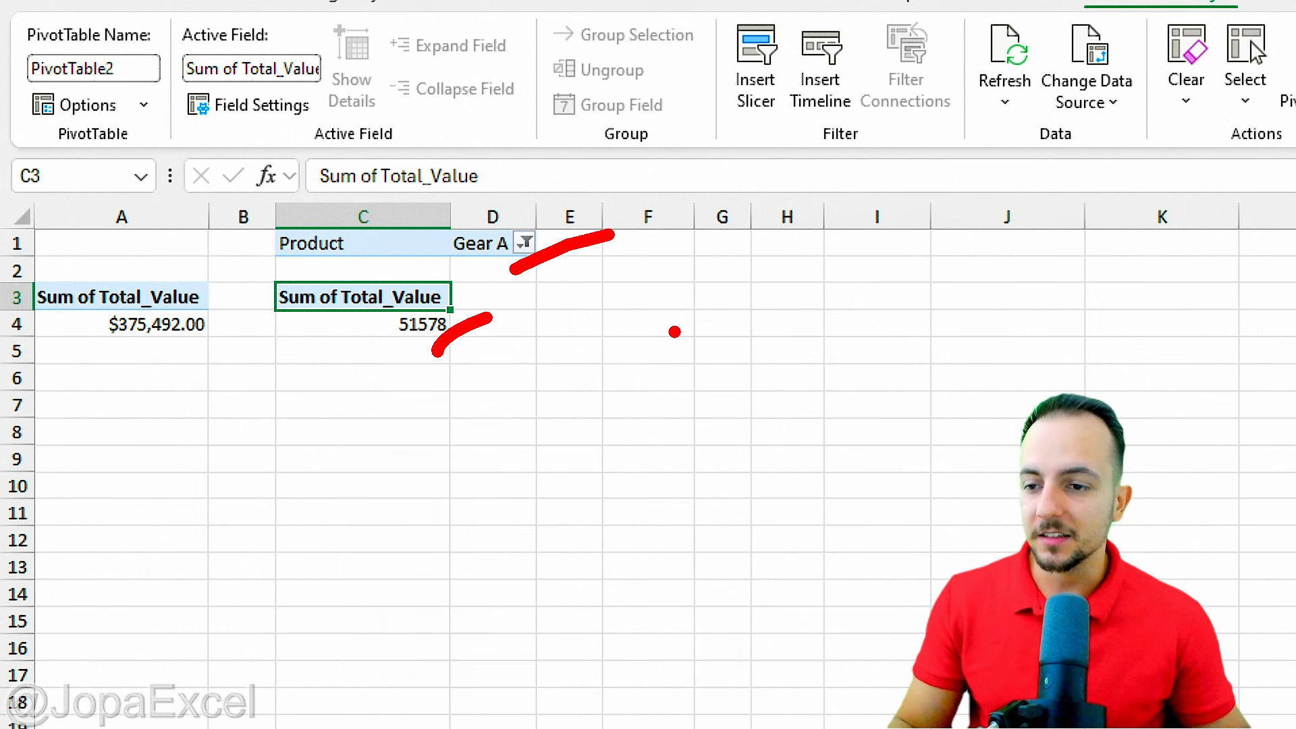
key(Escape)
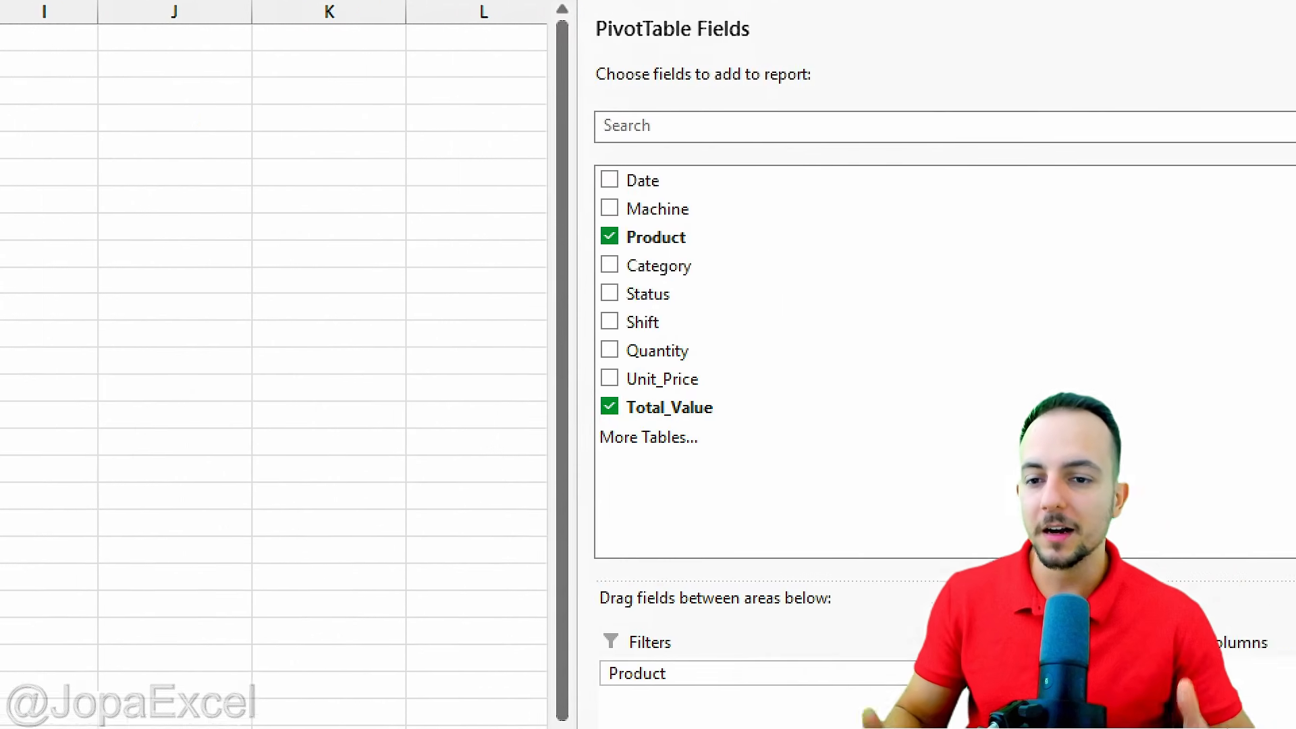
key(ctrl+2)
drag(112, 179, 985, 556)
key(Escape)
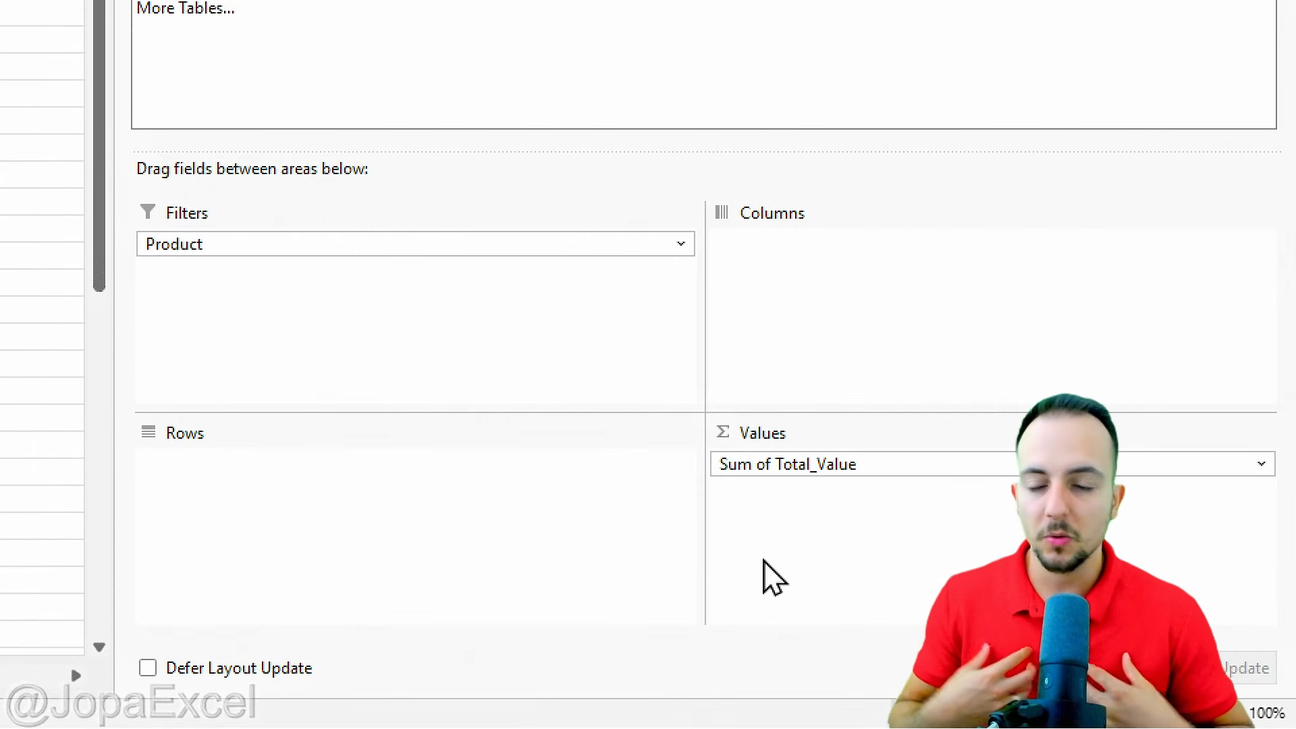
key(ctrl+2)
drag(170, 176, 108, 185)
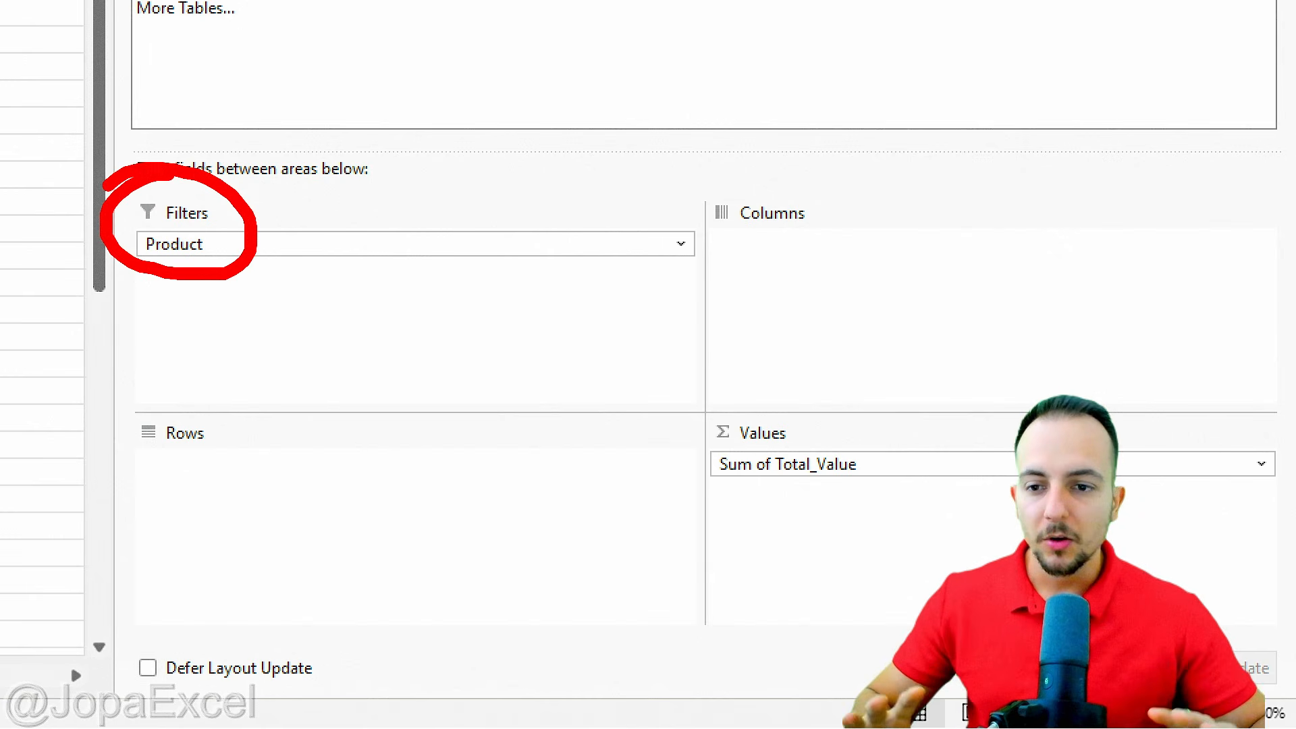
drag(196, 383, 198, 388)
mouse_move(740, 170)
mouse_down()
mouse_move(681, 236)
mouse_move(679, 161)
mouse_up()
drag(368, 194, 499, 154)
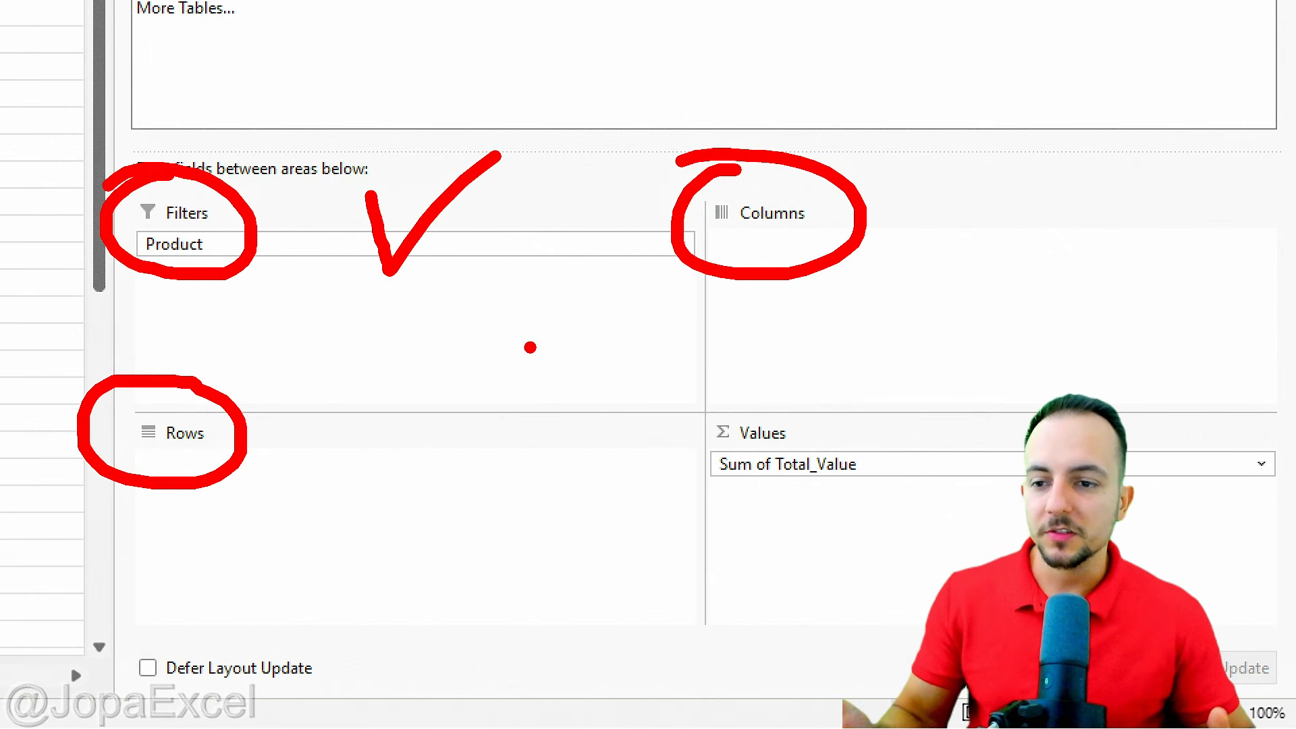
key(Escape)
key(ctrl+2)
mouse_move(732, 443)
mouse_down()
mouse_move(868, 476)
mouse_move(726, 454)
mouse_up()
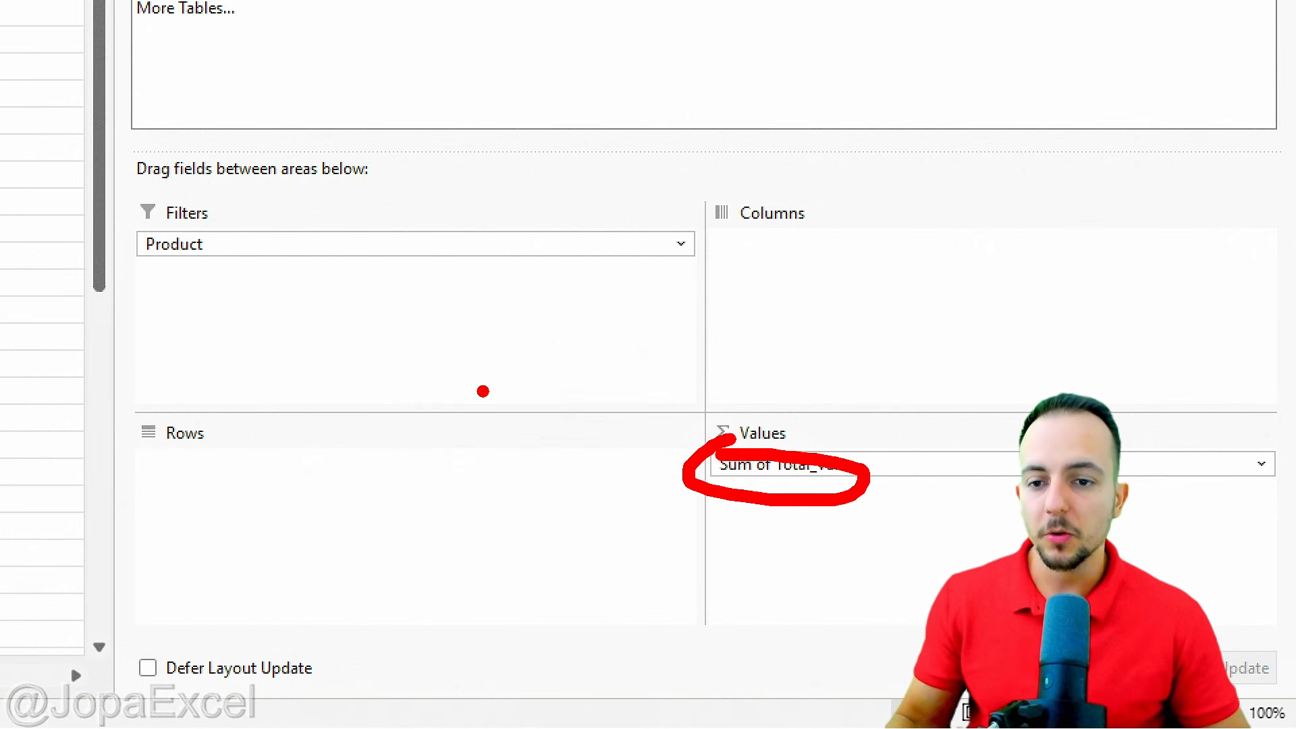
key(Escape)
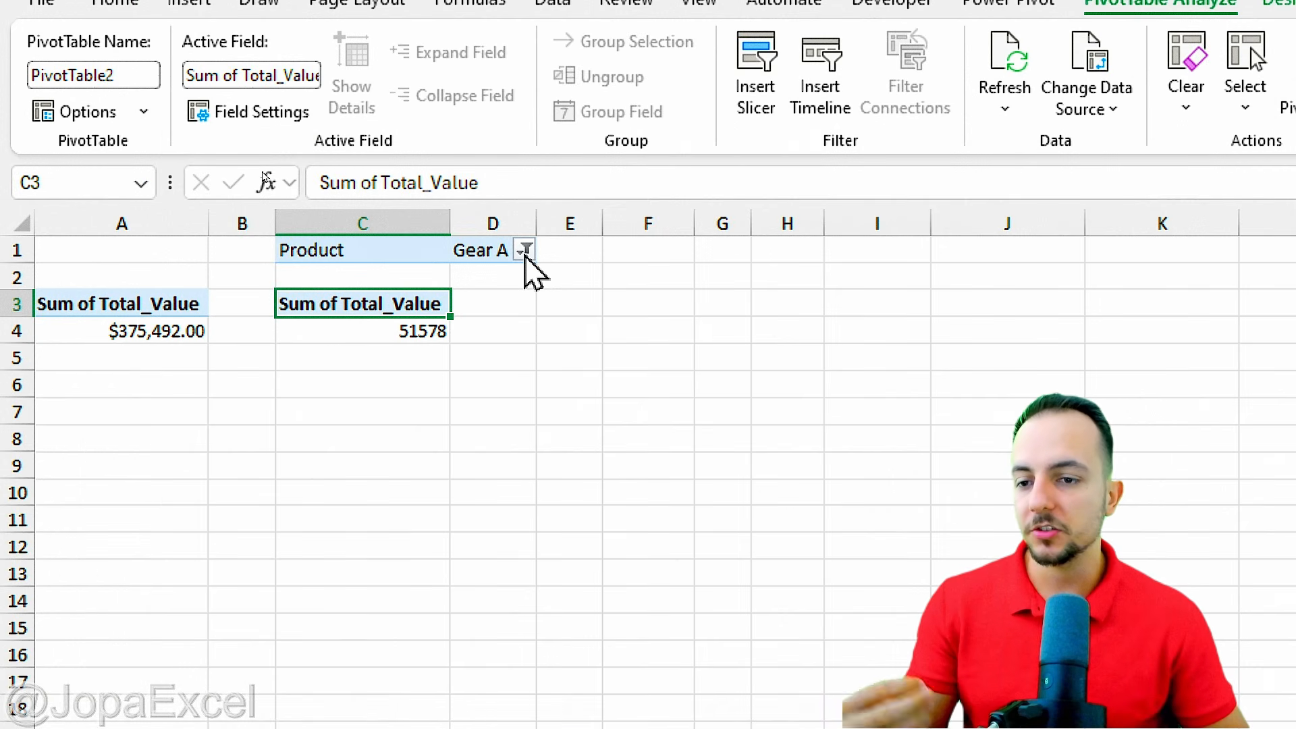
- Switch the second PivotTable's Product report filter to Housing C
click(526, 250)
click(286, 392)
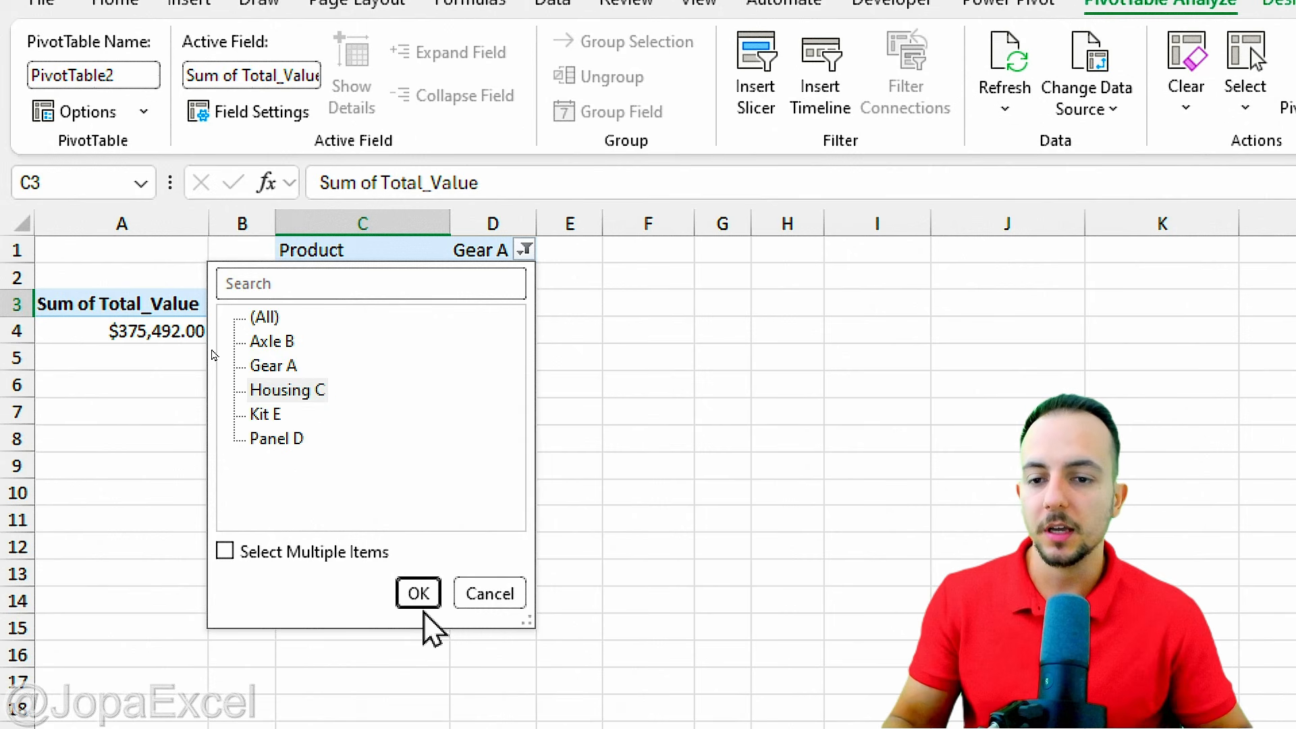
click(419, 592)
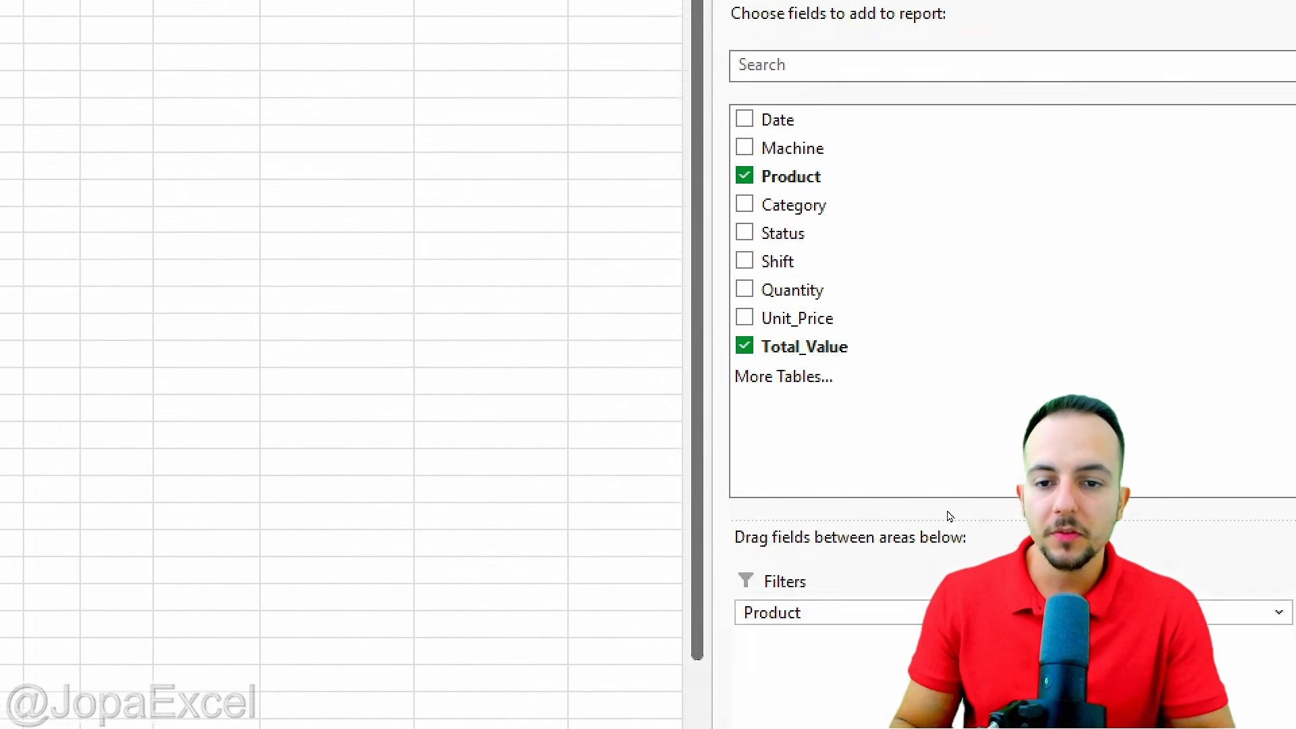
- Move the second PivotTable's Product field from Filters to Columns and on to the Rows area
drag(261, 305, 865, 388)
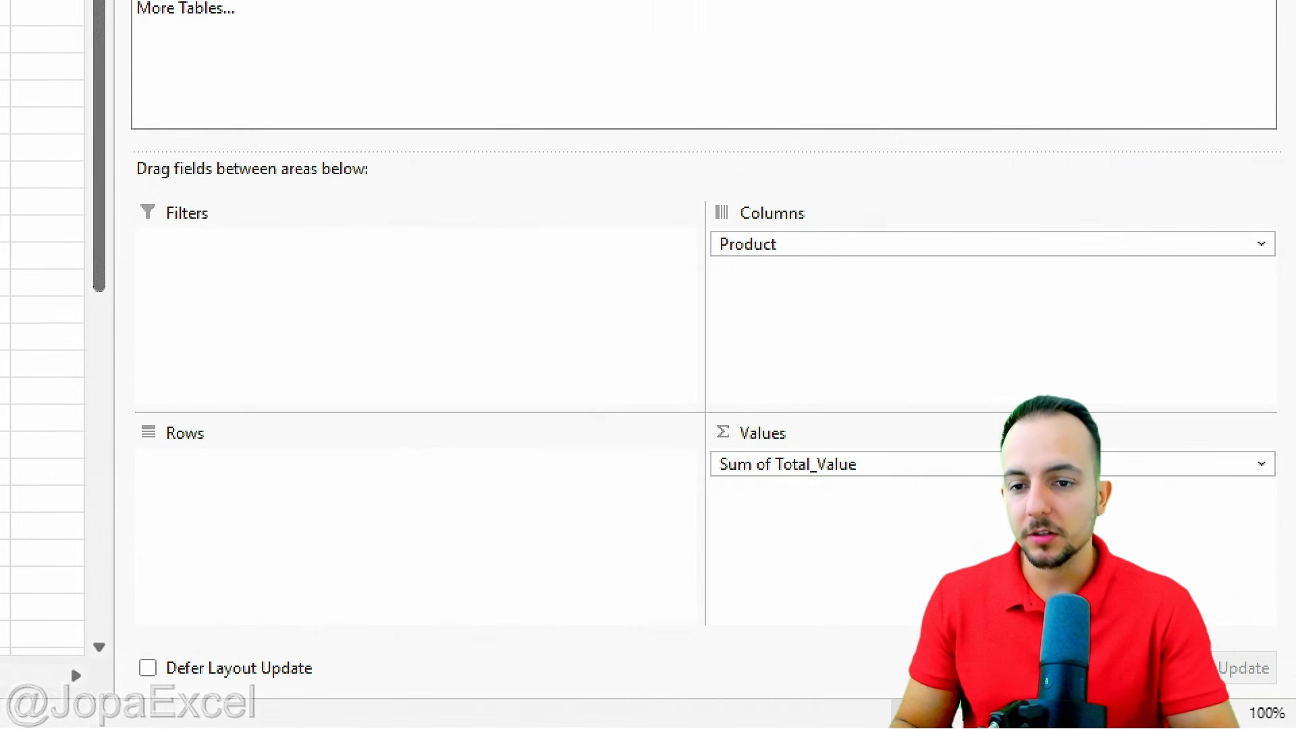
drag(796, 245, 364, 523)
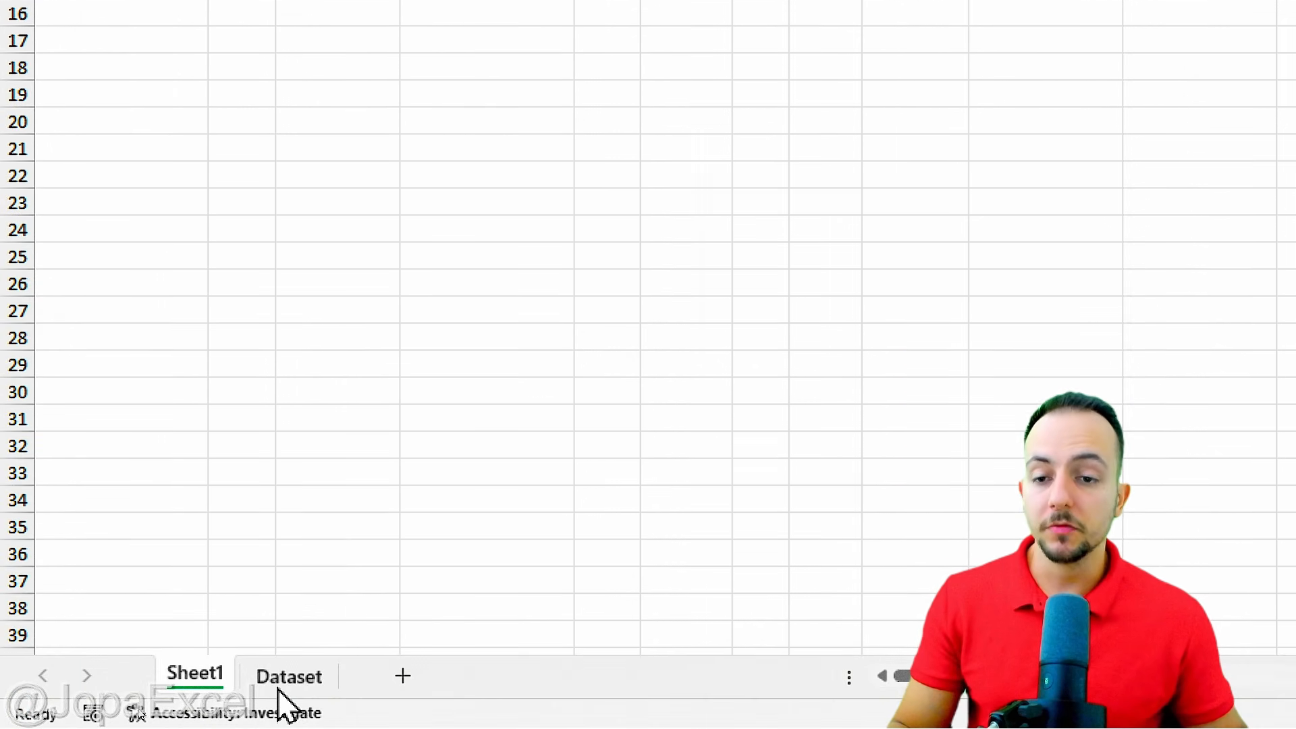
- Create a third PivotTable from Table1 on the Dataset sheet, placed in the existing worksheet at Sheet1!$F$3
click(278, 690)
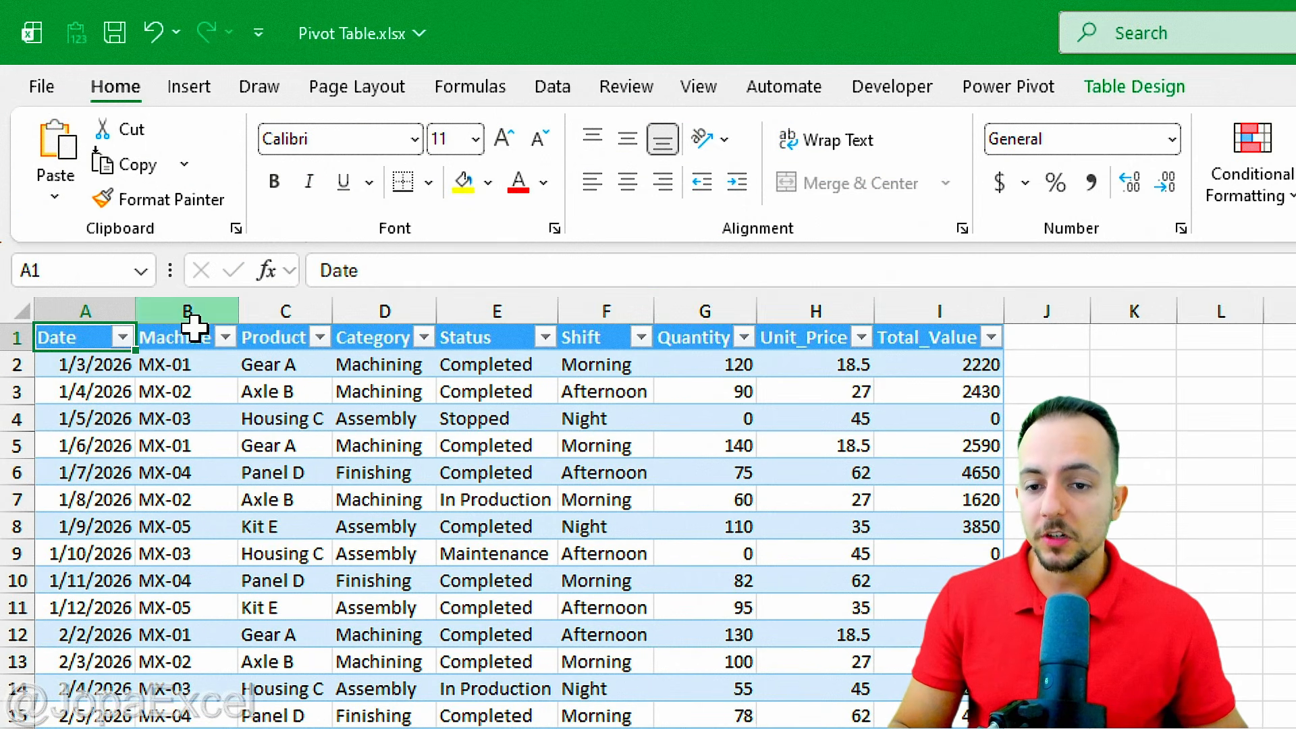
click(190, 87)
click(65, 146)
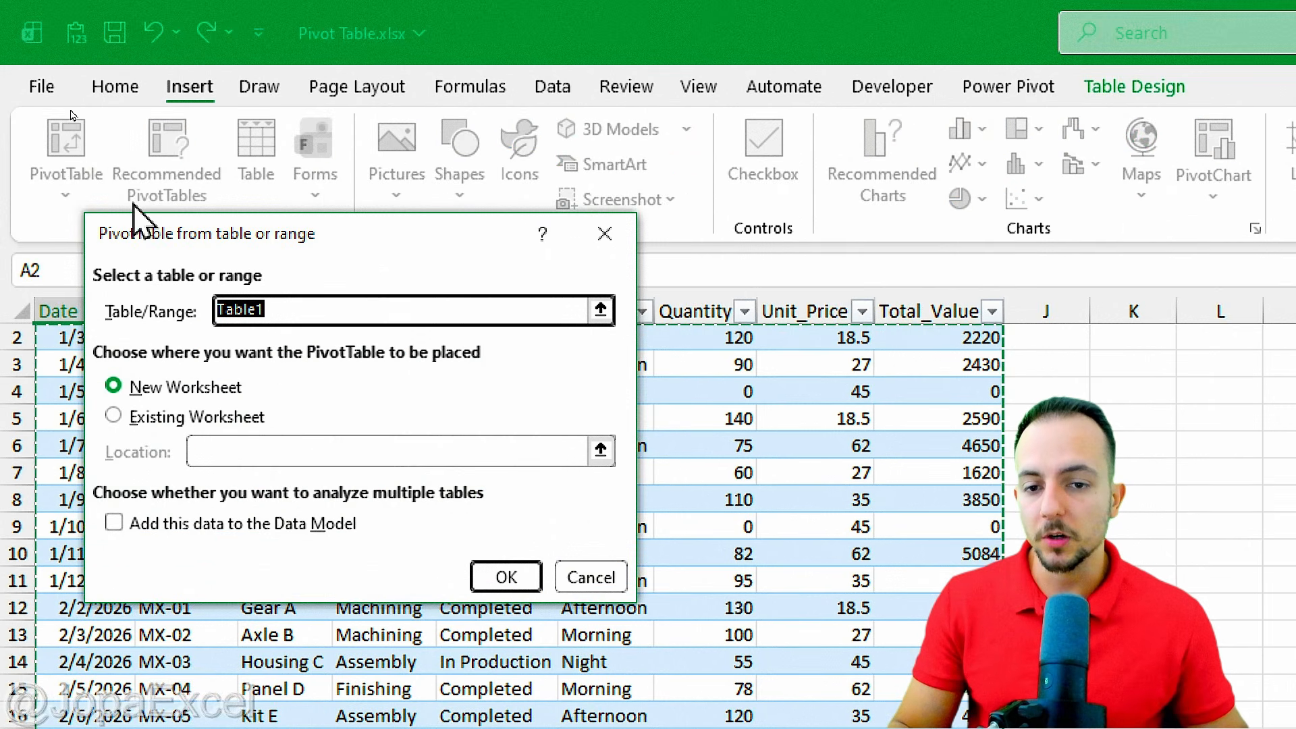
click(164, 419)
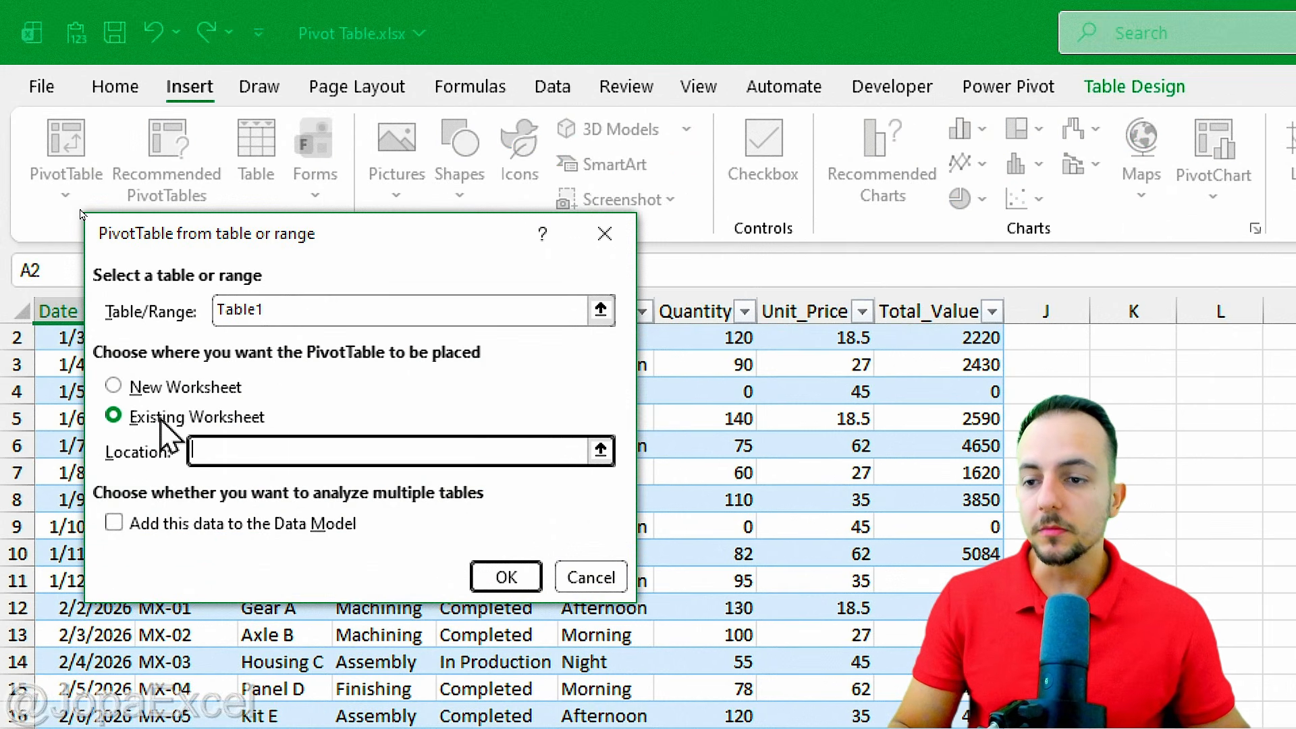
click(601, 451)
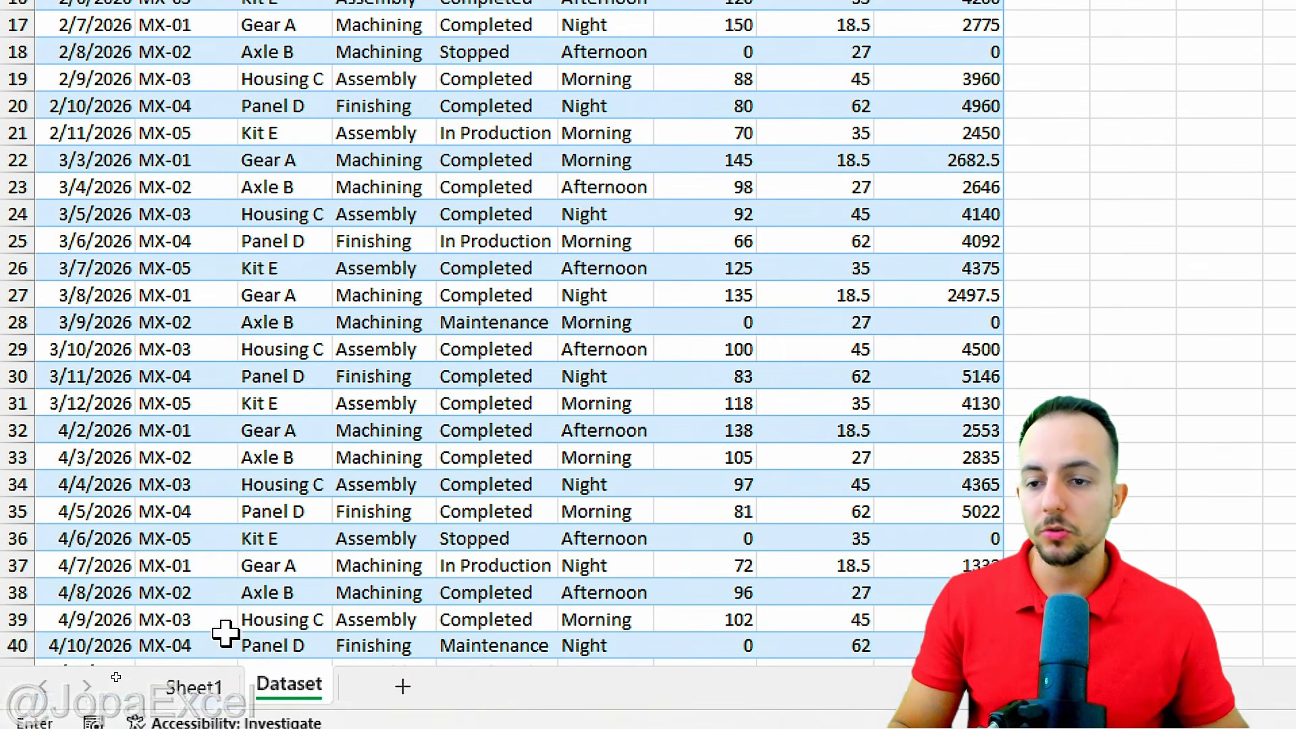
click(216, 676)
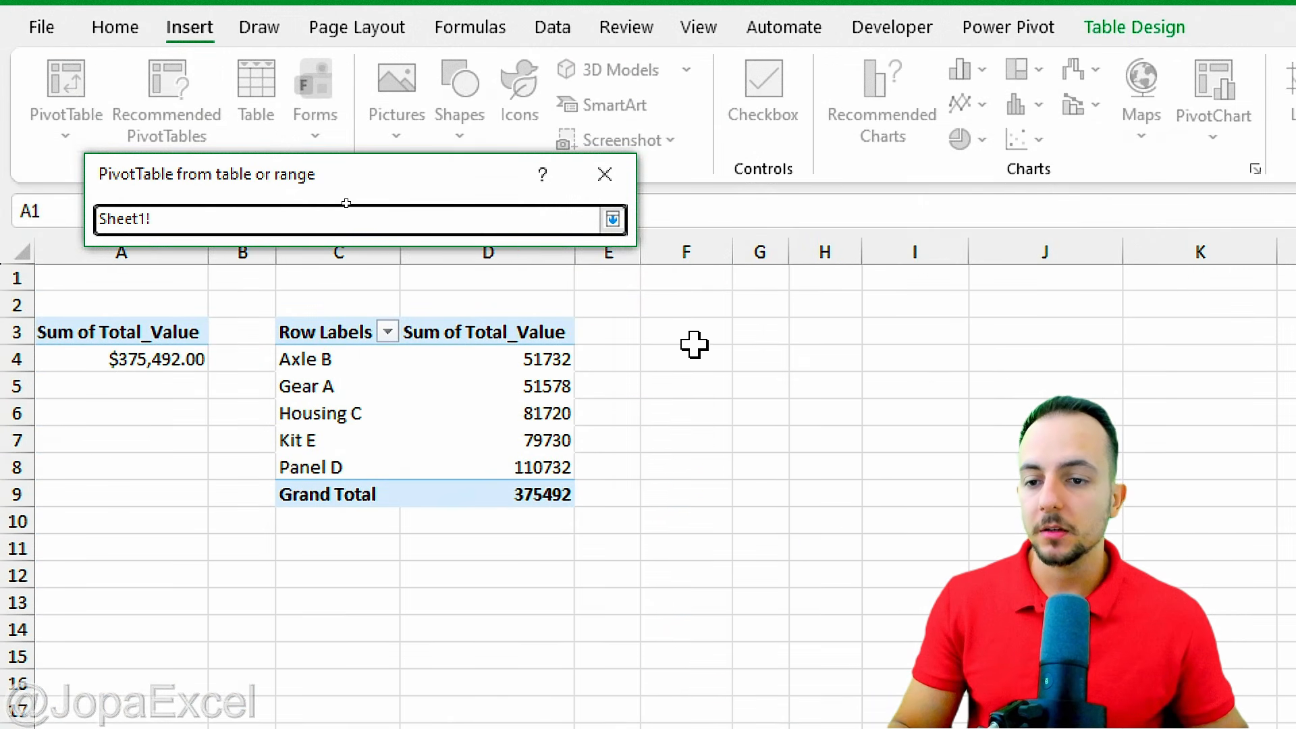
click(679, 327)
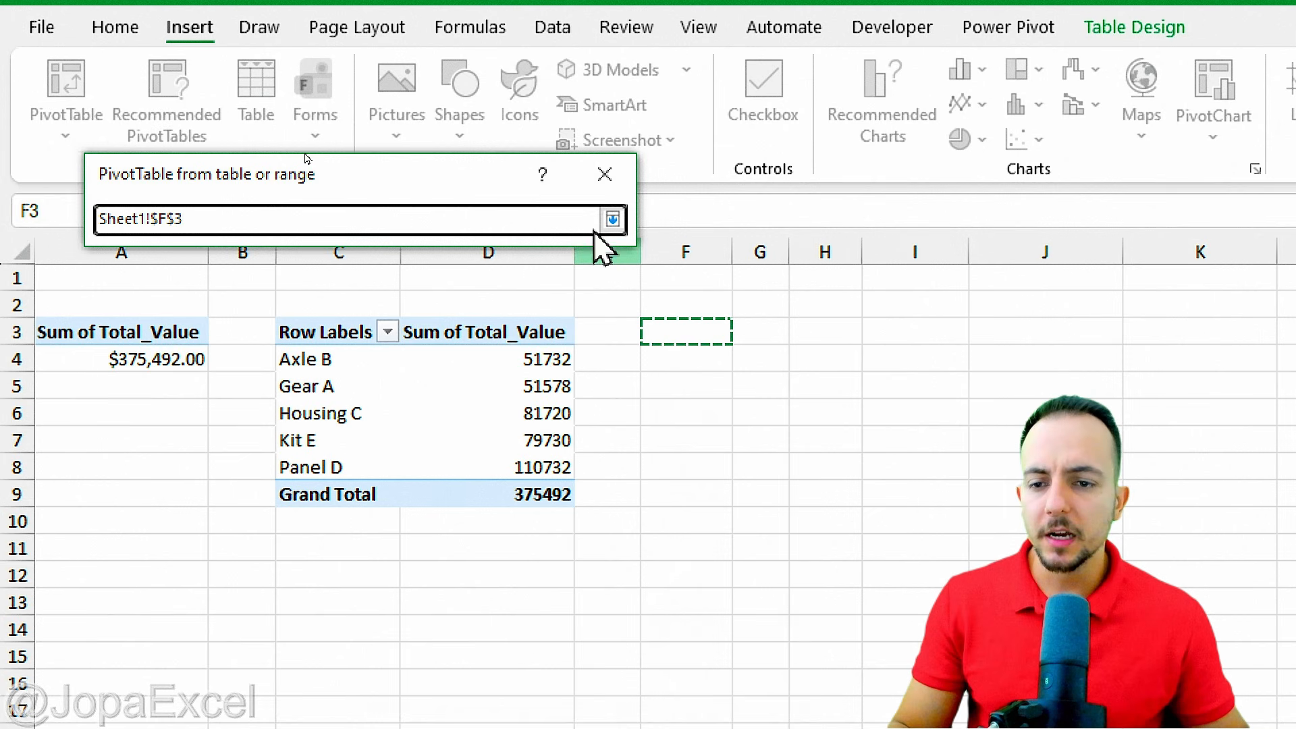
click(610, 225)
click(505, 518)
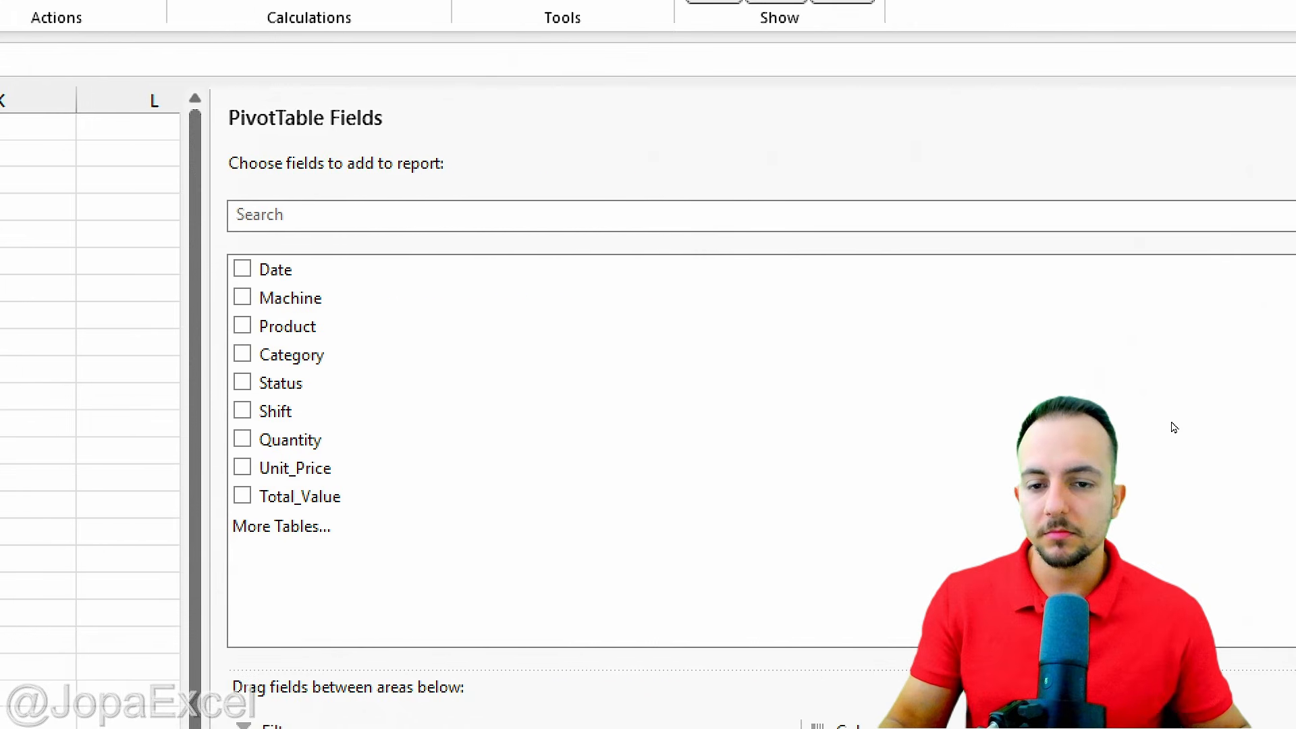
- Add Total_Value to the Values area and Date to the Rows area of the new PivotTable
drag(229, 440, 871, 728)
drag(871, 644, 801, 728)
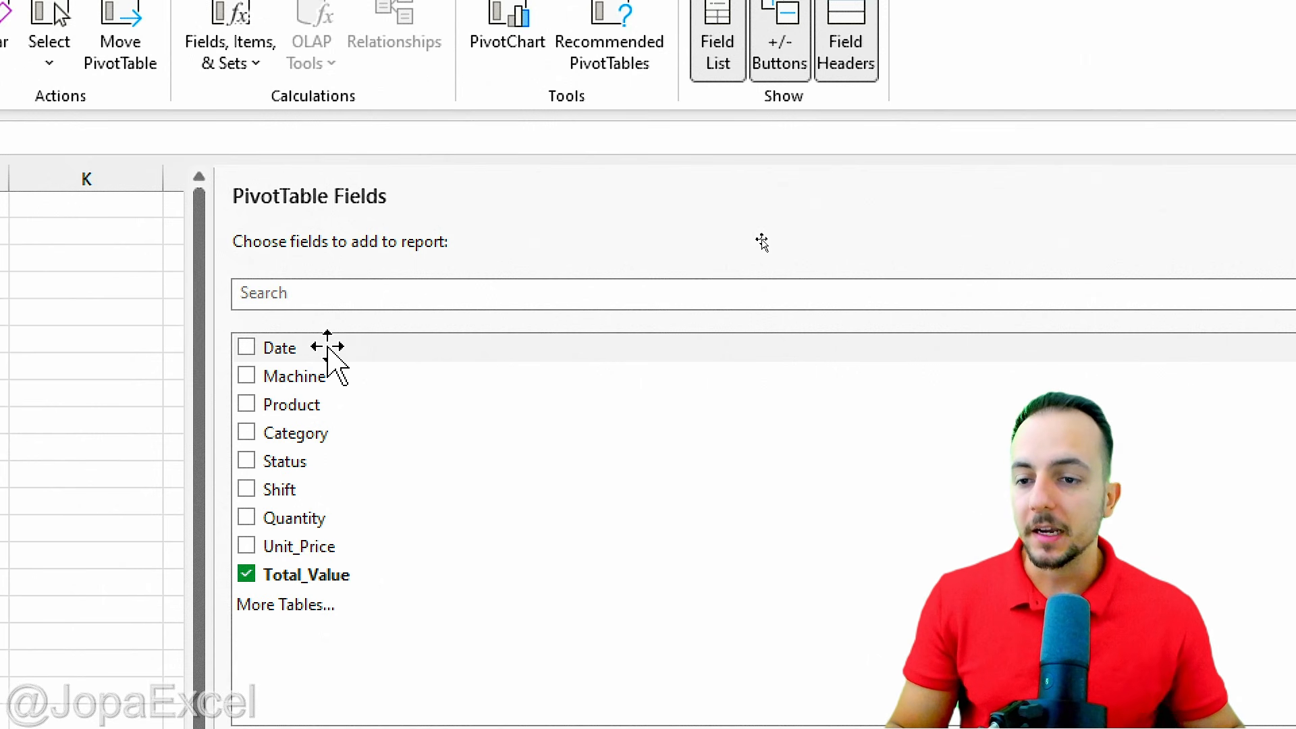
drag(328, 348, 357, 728)
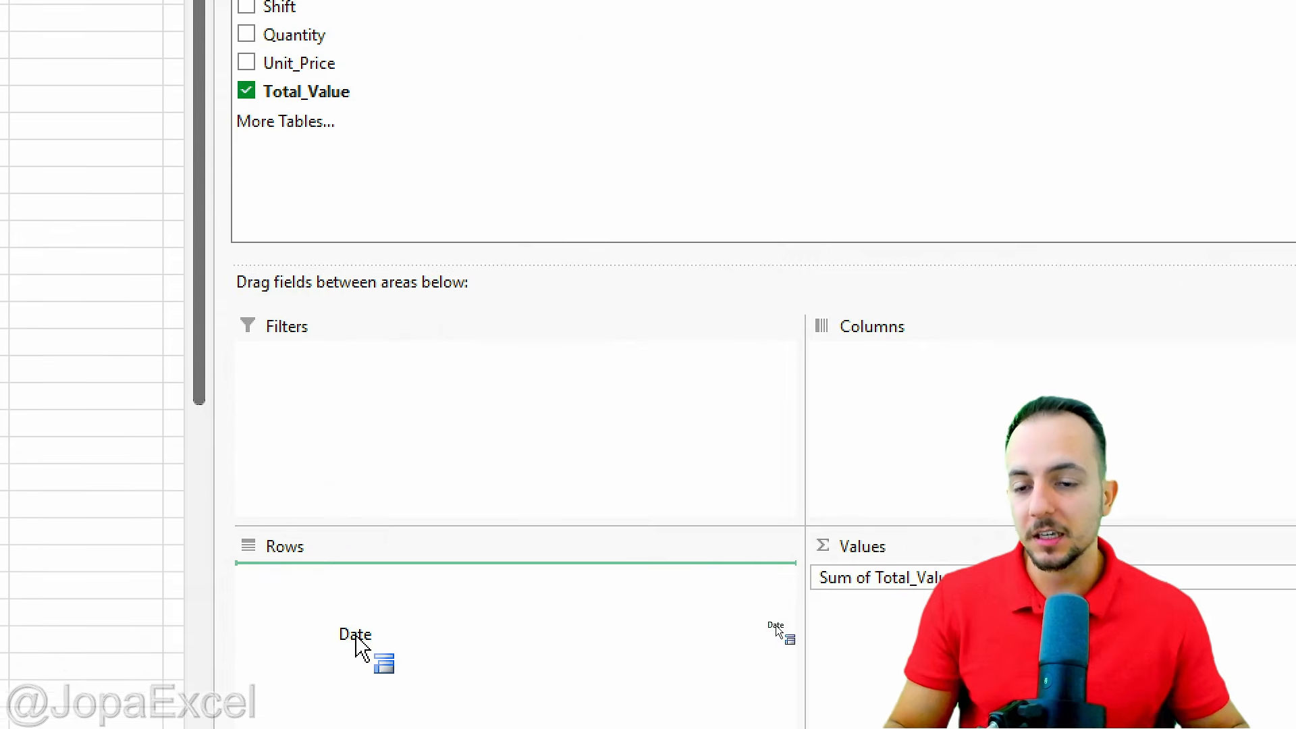
drag(356, 638, 330, 688)
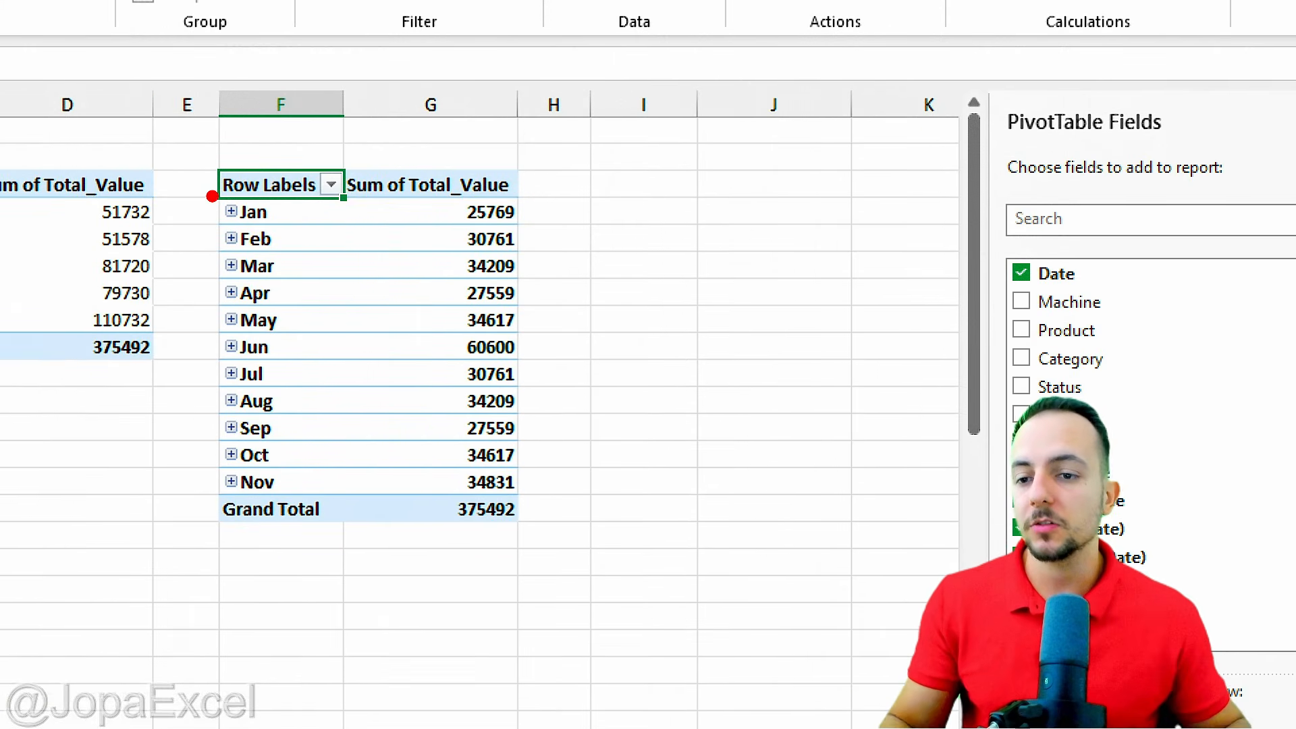
mouse_move(212, 195)
mouse_down()
mouse_move(177, 429)
mouse_move(195, 501)
mouse_up()
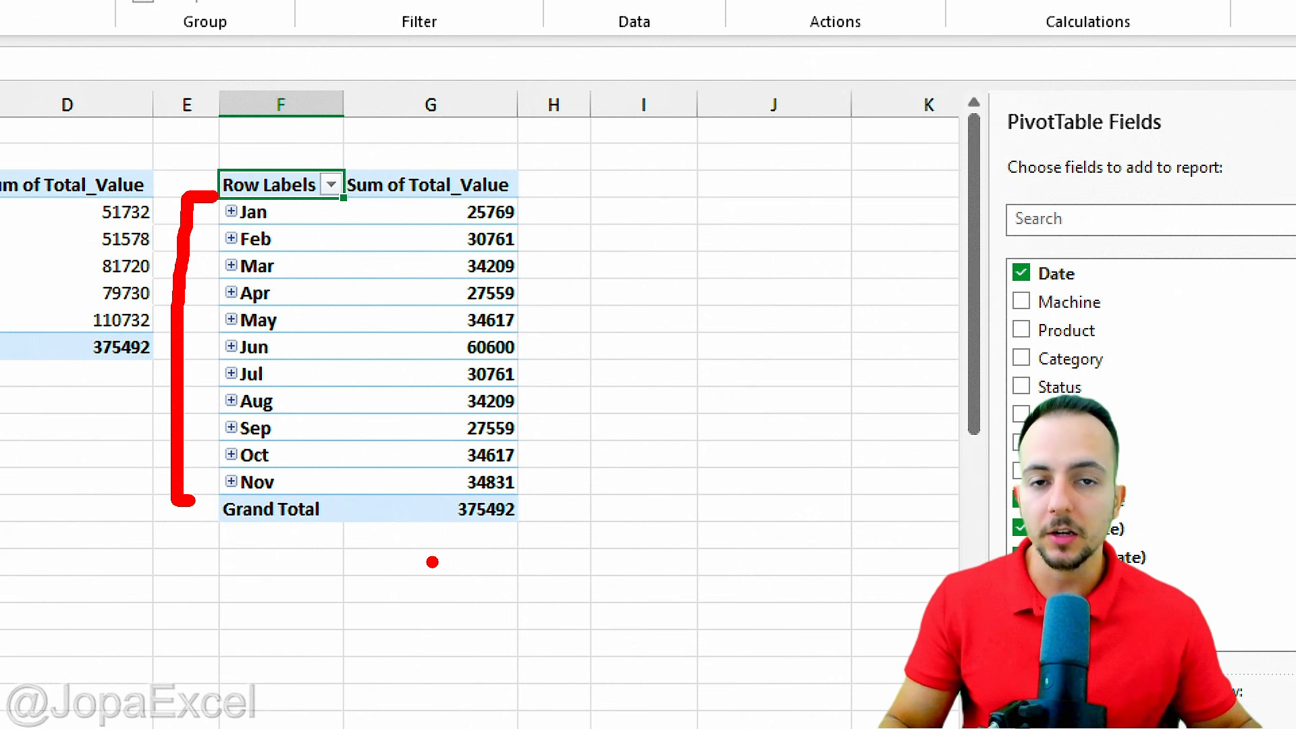
key(Escape)
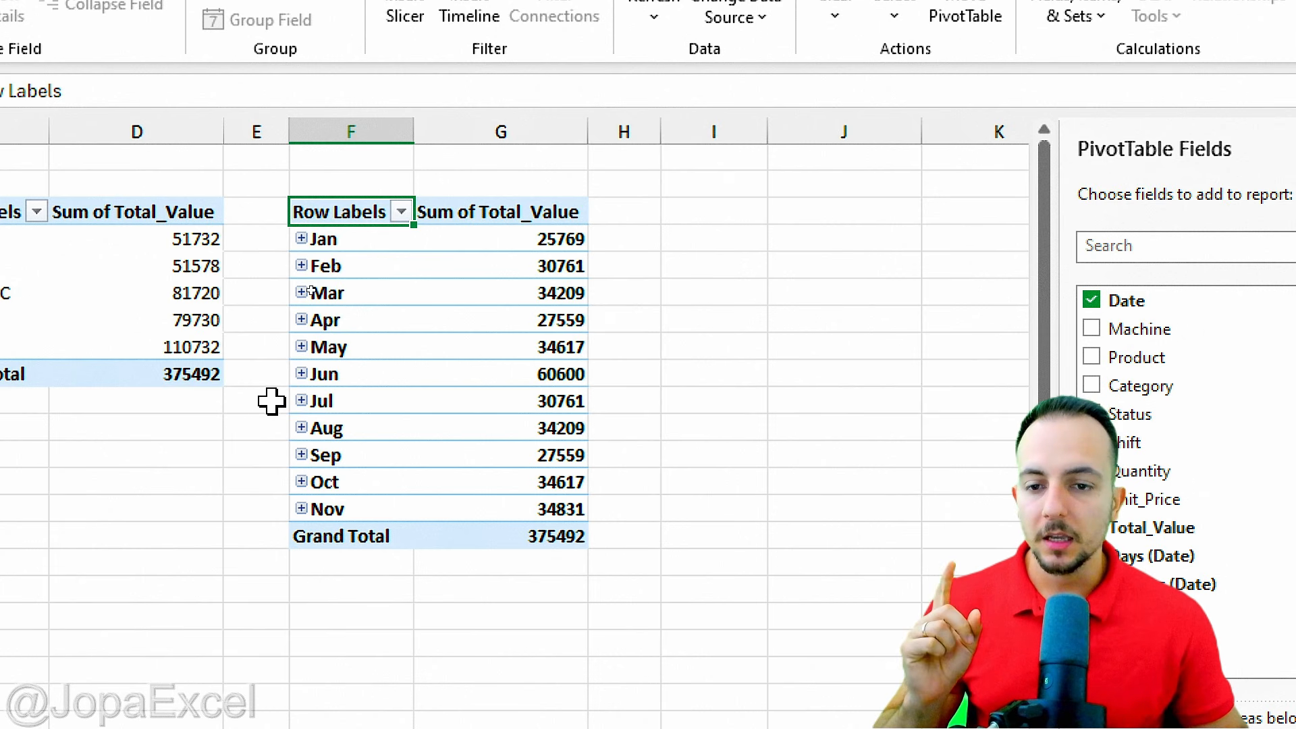
- Expand April and March in the date PivotTable and inspect the daily detail for 3-Apr and 4-Mar to 6-Mar
click(302, 320)
click(319, 374)
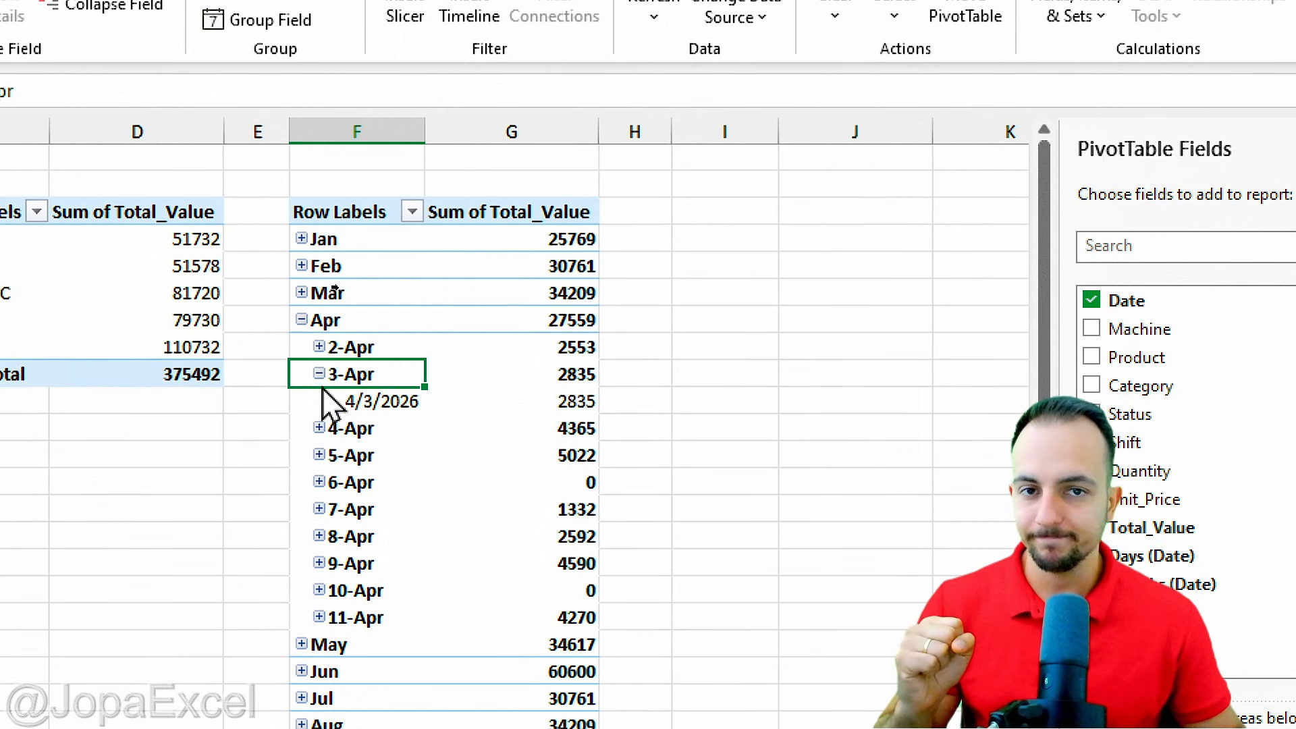
drag(407, 326, 407, 399)
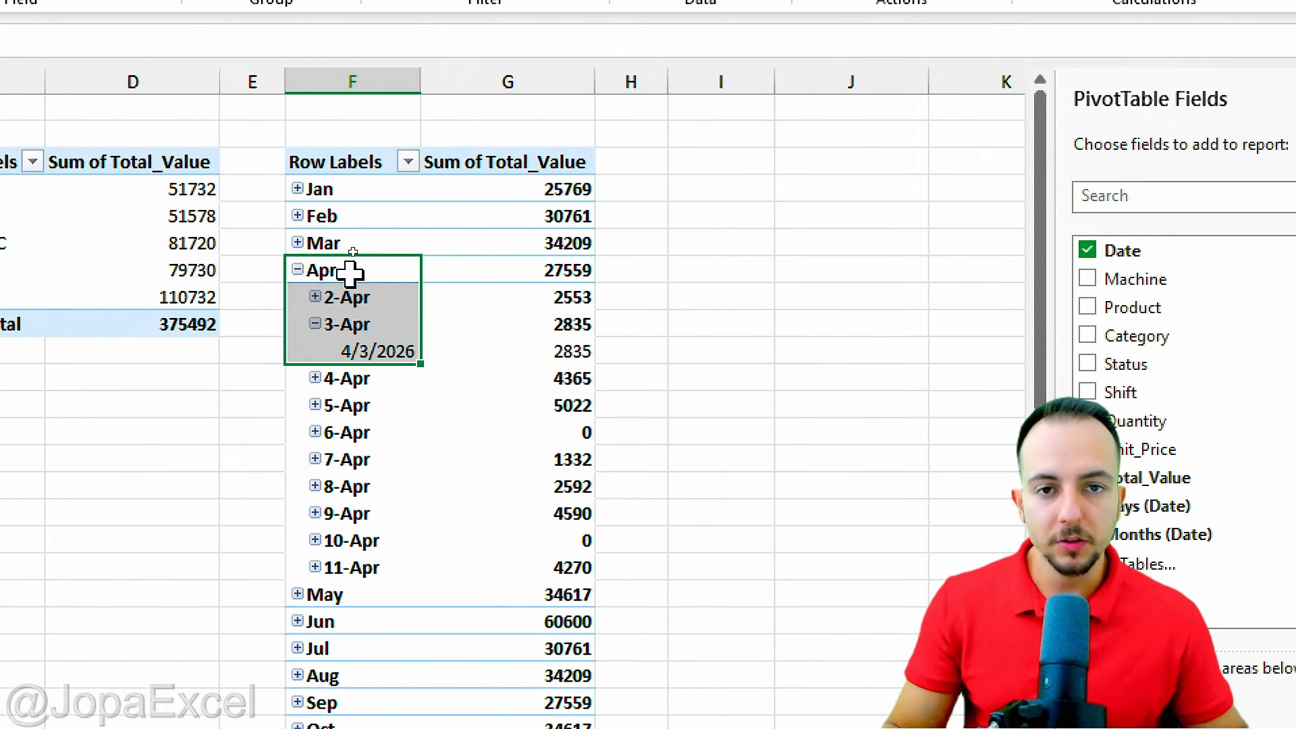
click(310, 153)
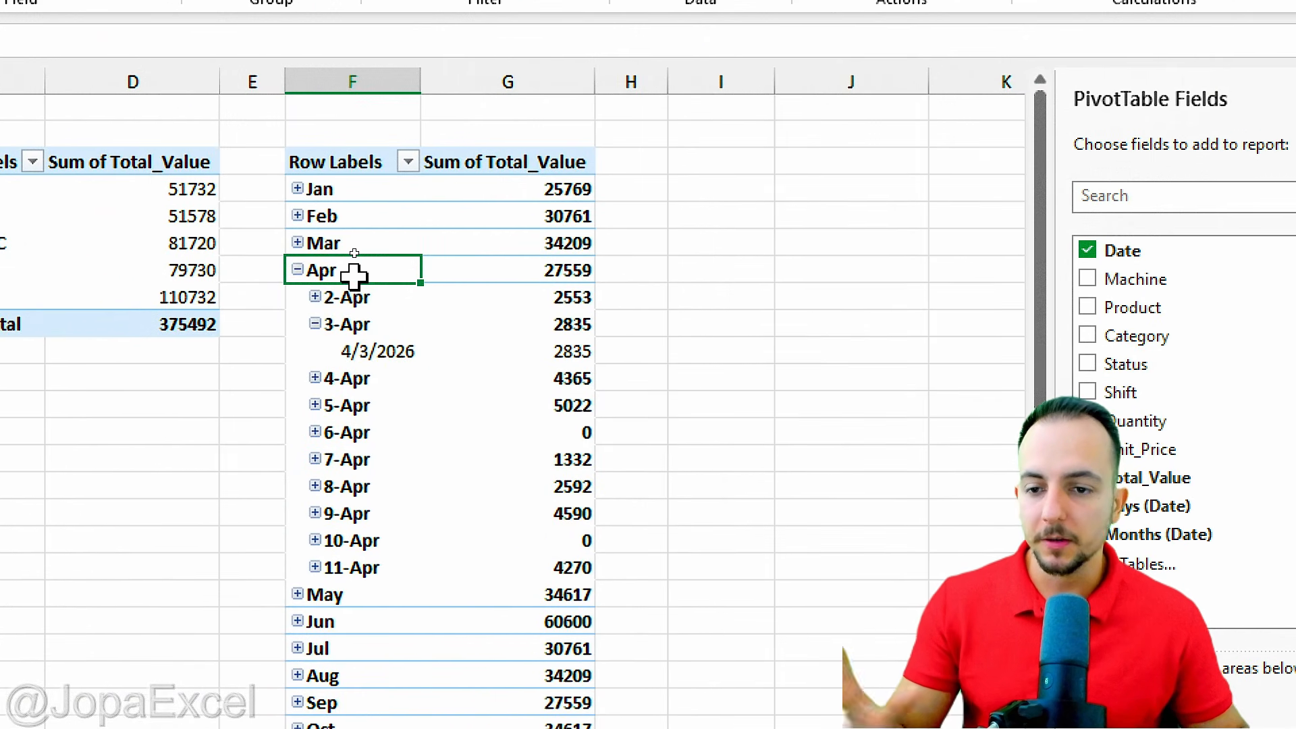
click(297, 243)
click(314, 297)
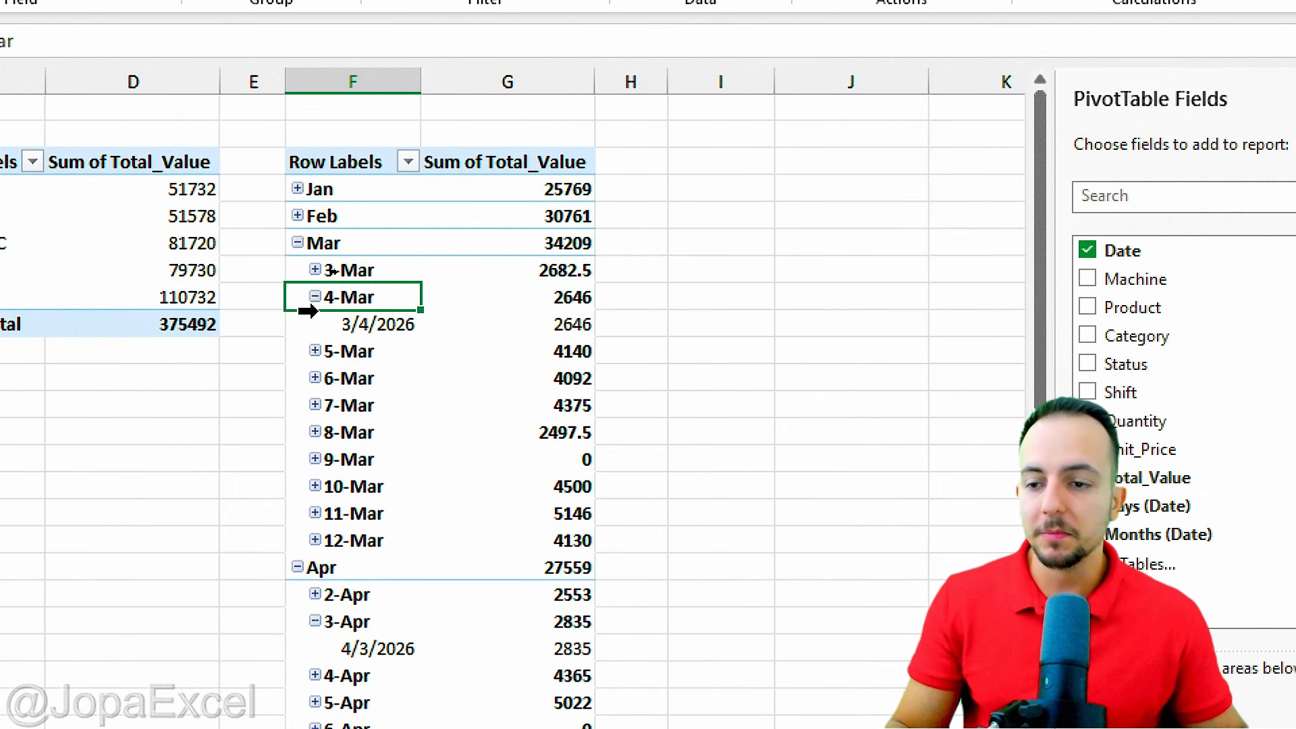
click(315, 351)
click(315, 405)
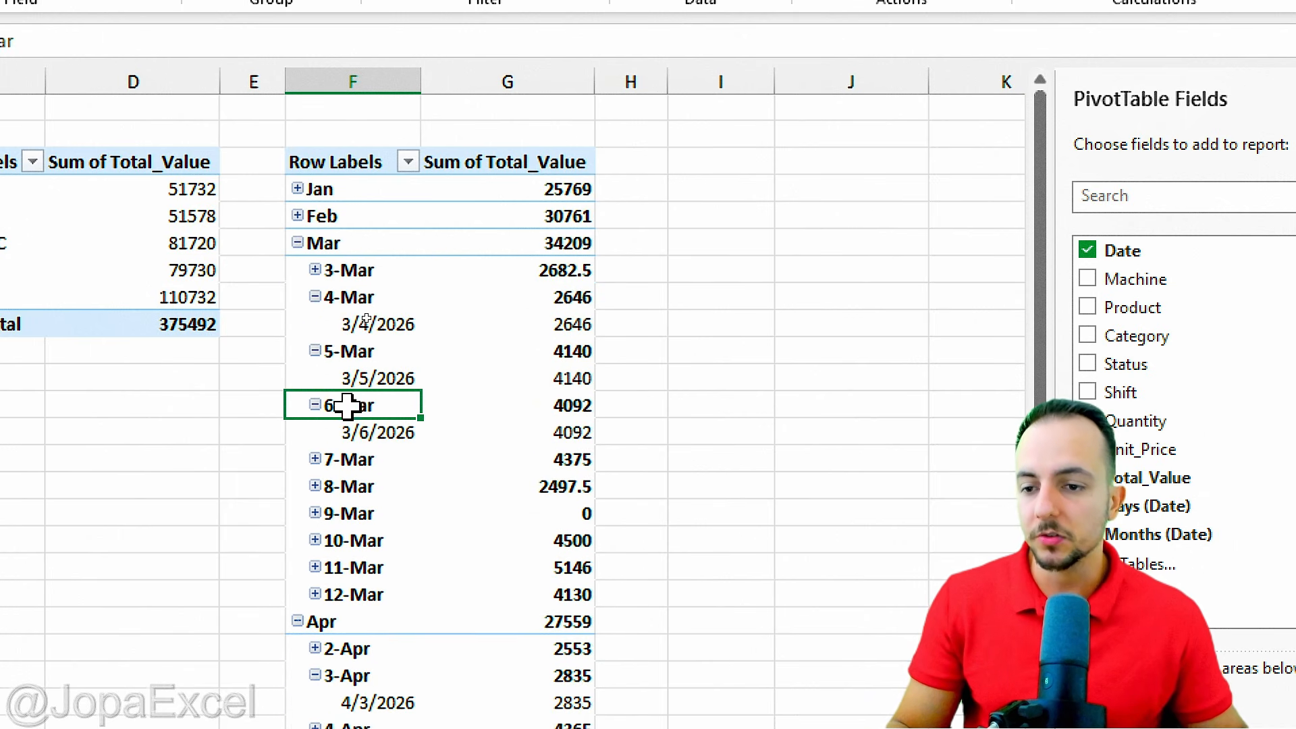
click(298, 216)
click(297, 216)
click(297, 216)
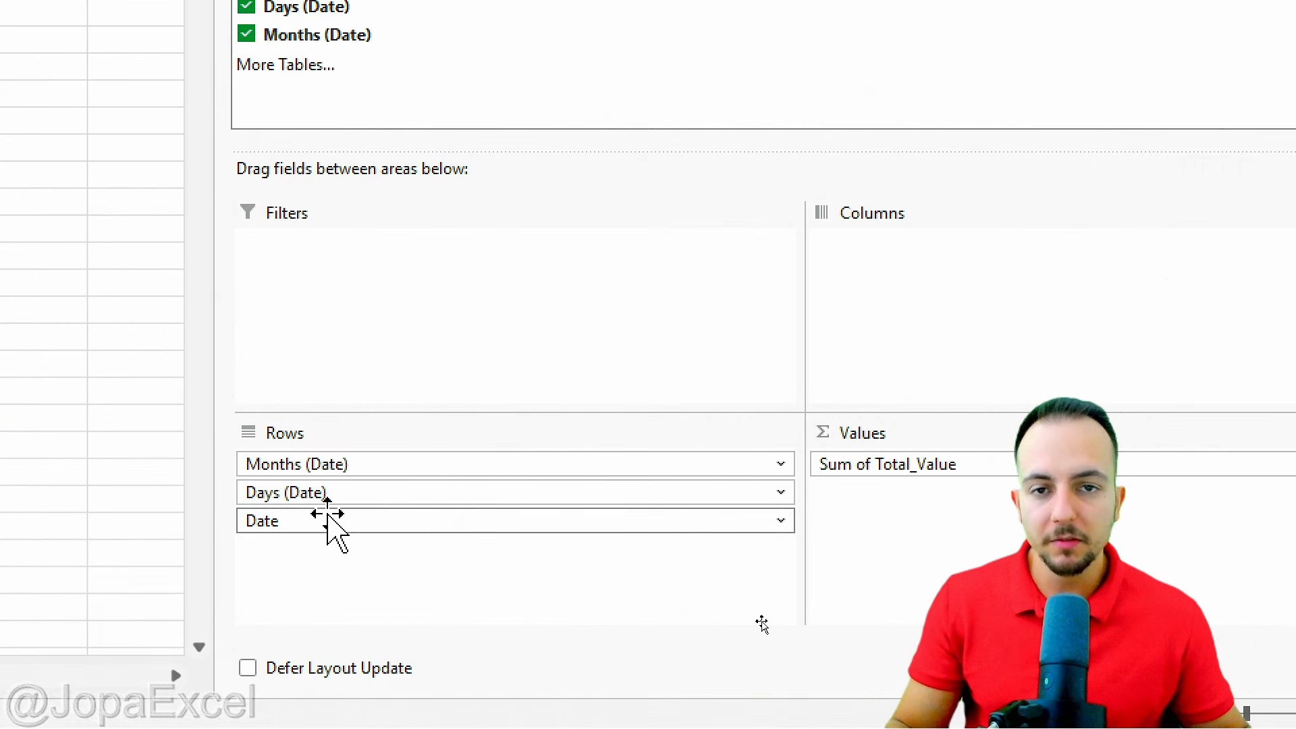
- Remove the Date and Days (Date) fields from the Rows area, keeping only Months (Date)
click(283, 527)
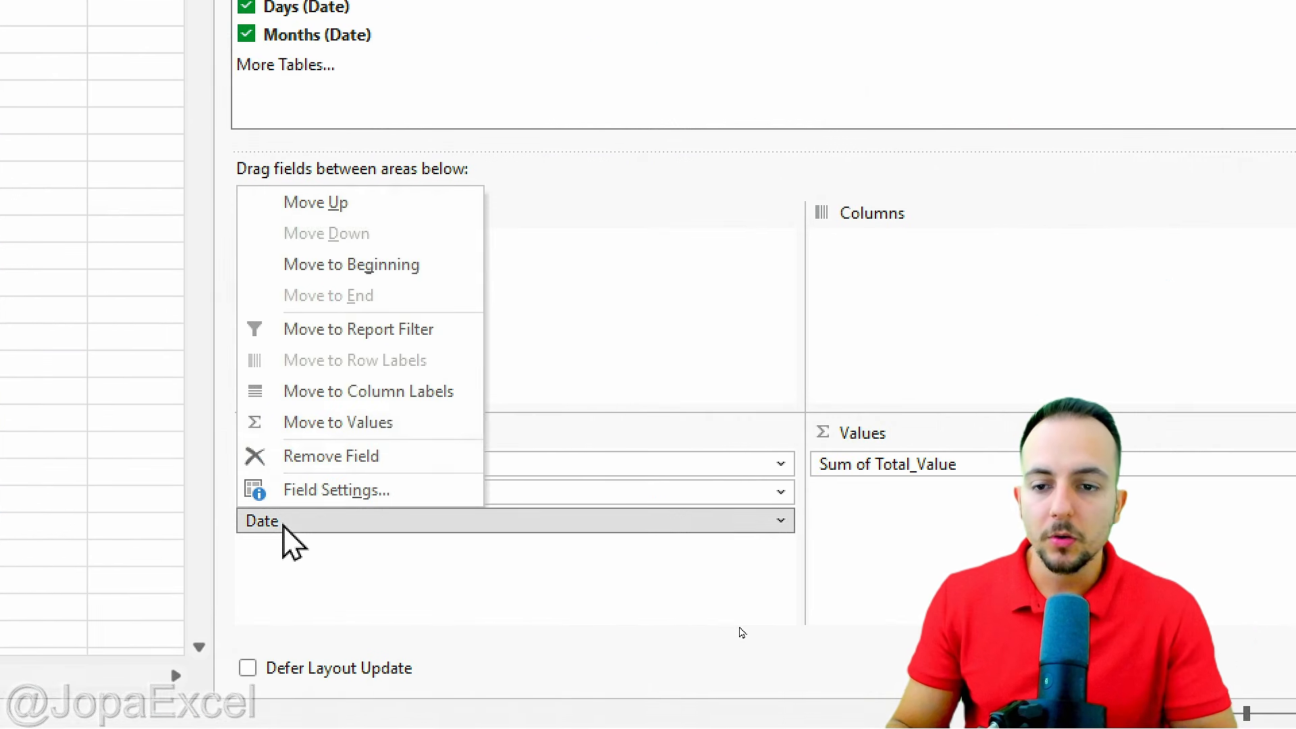
click(361, 464)
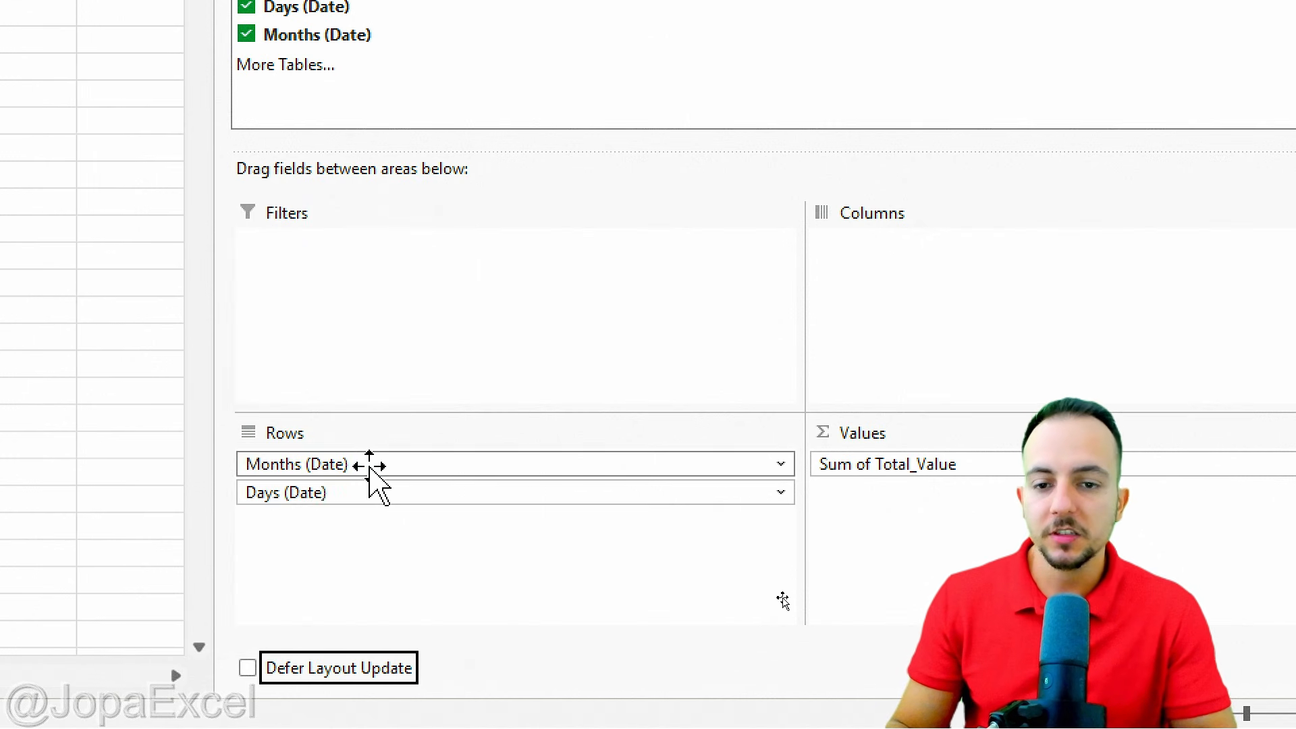
click(315, 496)
click(332, 432)
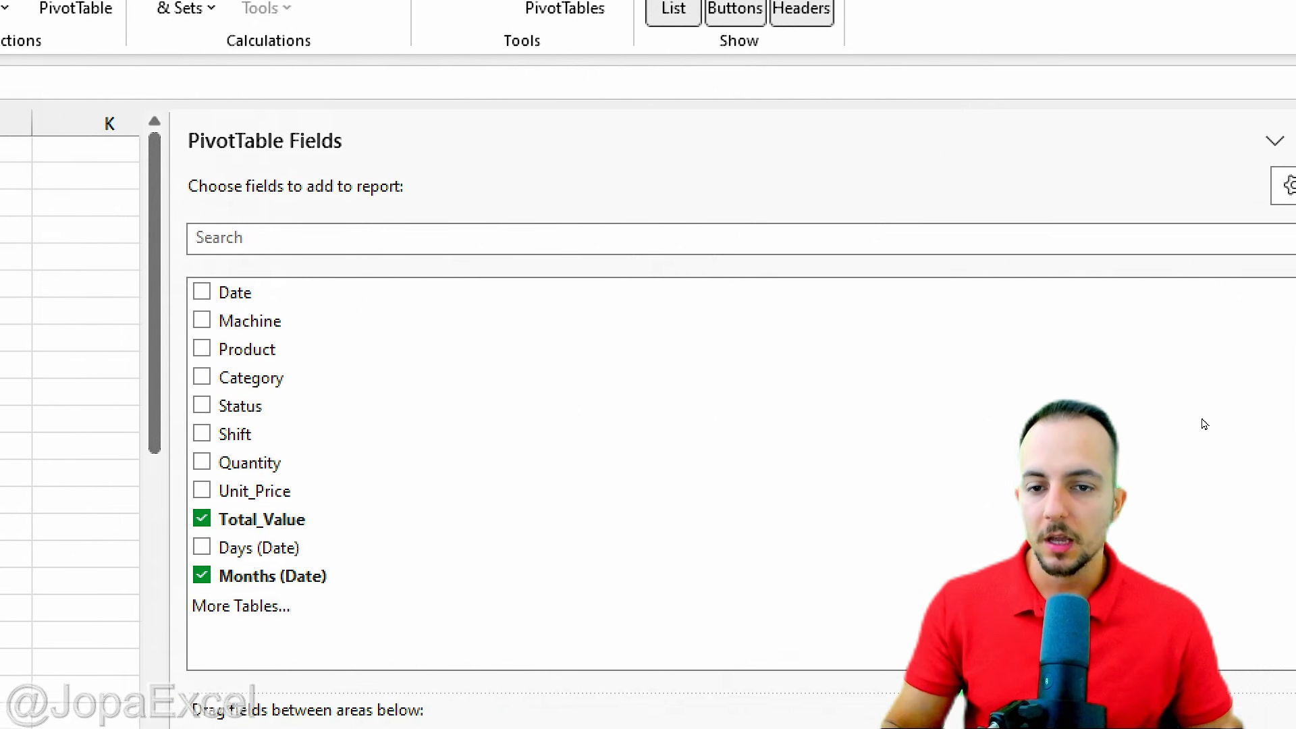
- Add the Product field to the Filters area of the monthly PivotTable
key(ctrl+2)
mouse_move(210, 259)
mouse_down()
mouse_move(364, 338)
mouse_move(550, 642)
mouse_move(533, 645)
mouse_up()
key(Escape)
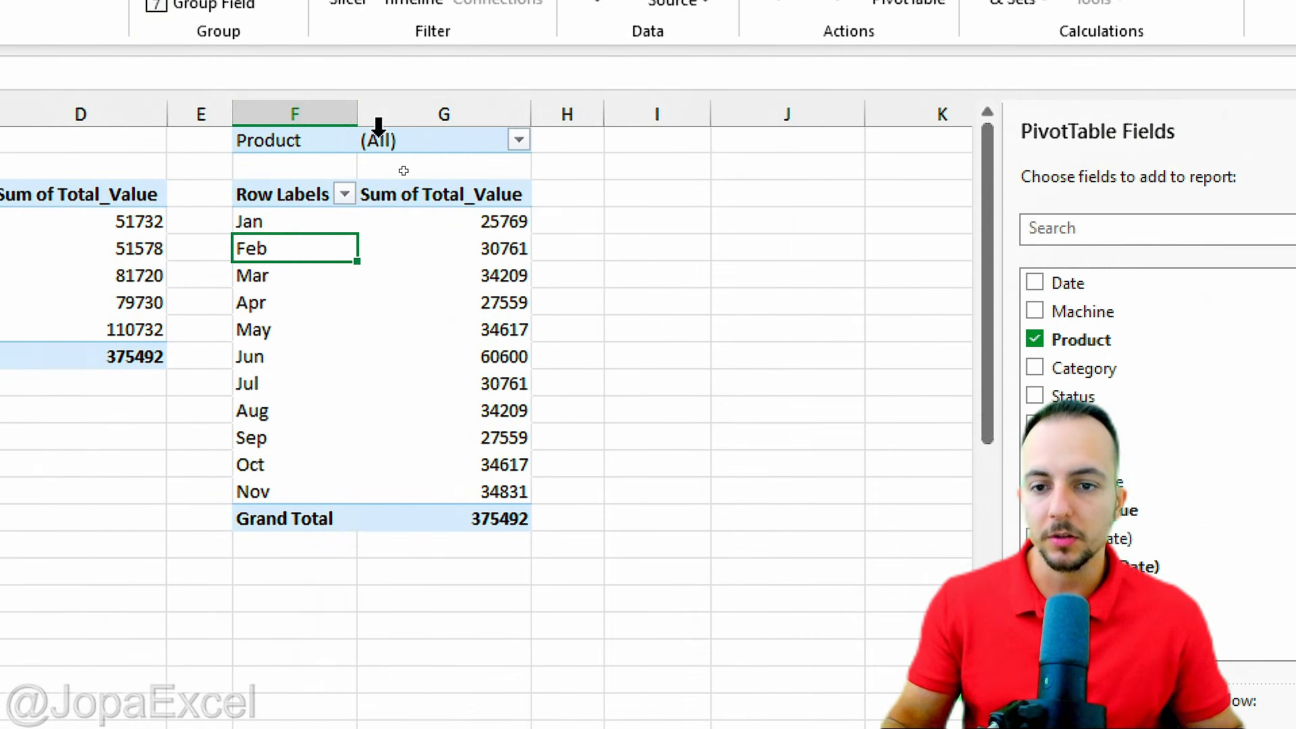
- Filter the monthly PivotTable's Product report filter to Axle B
click(519, 140)
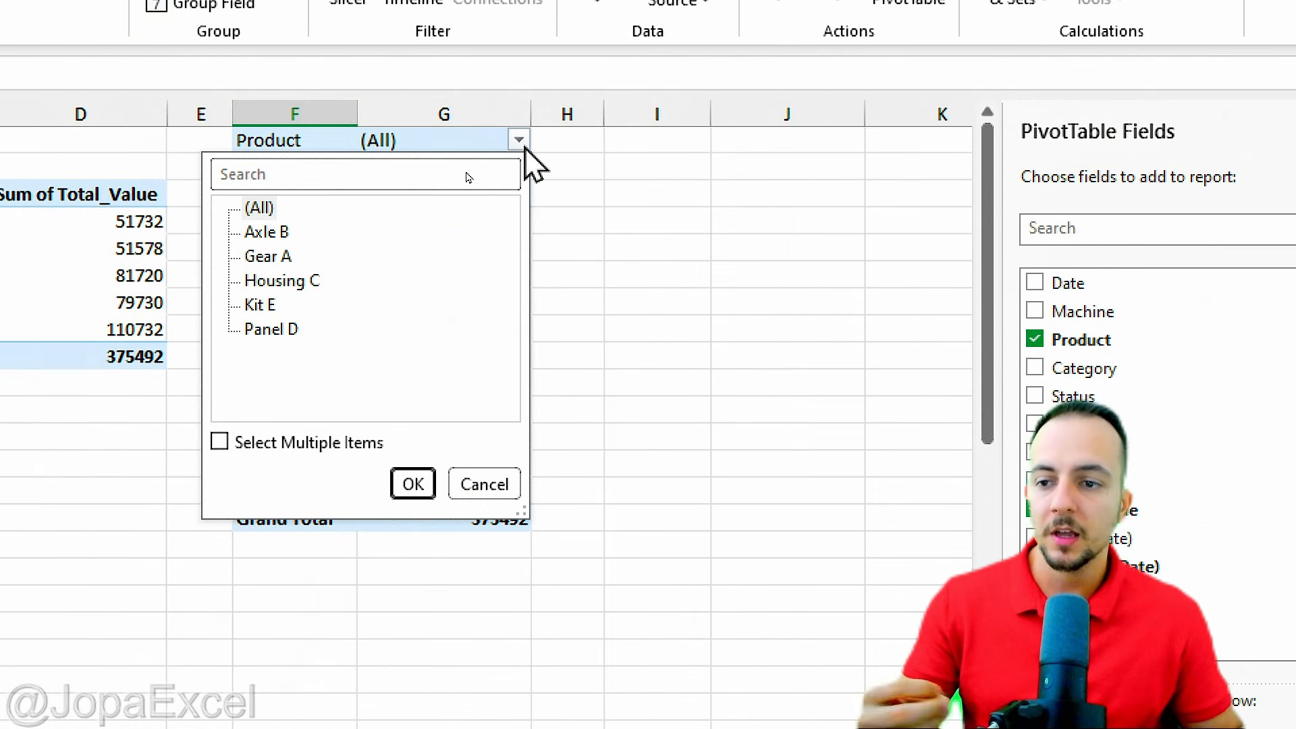
click(525, 147)
drag(487, 248, 488, 275)
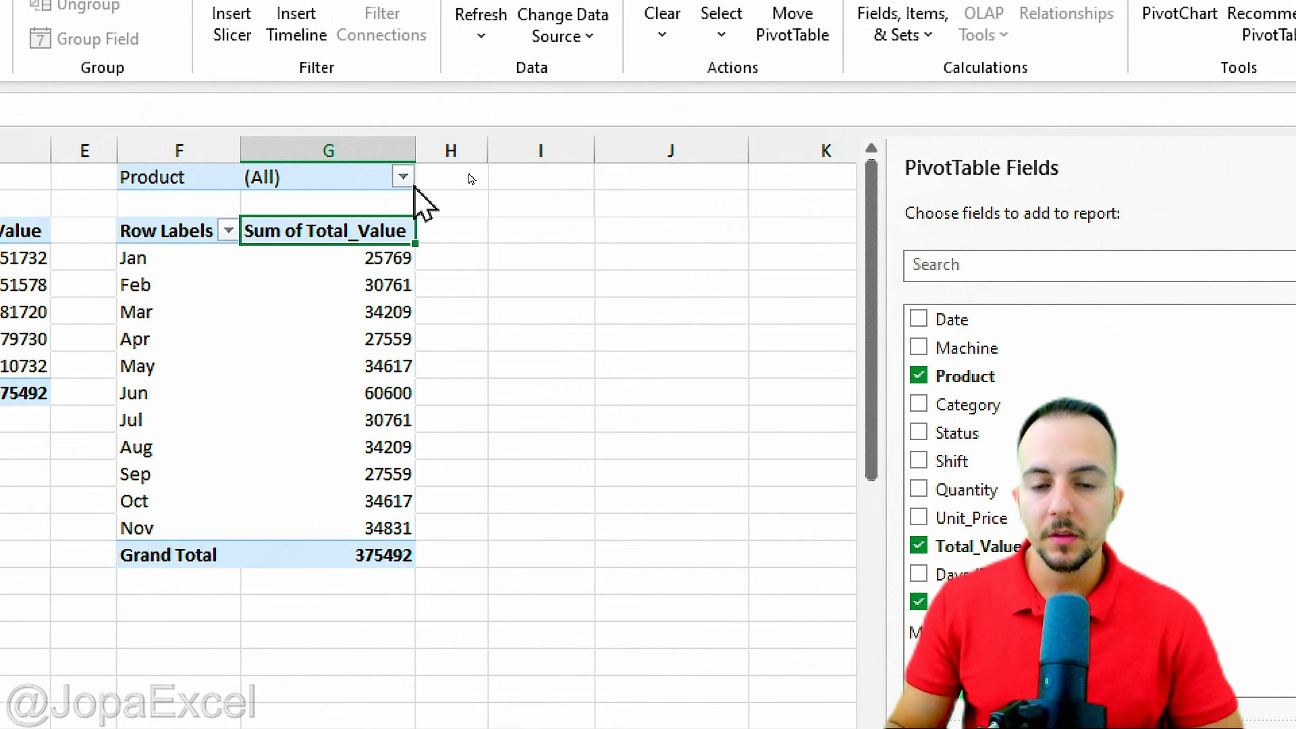
click(403, 178)
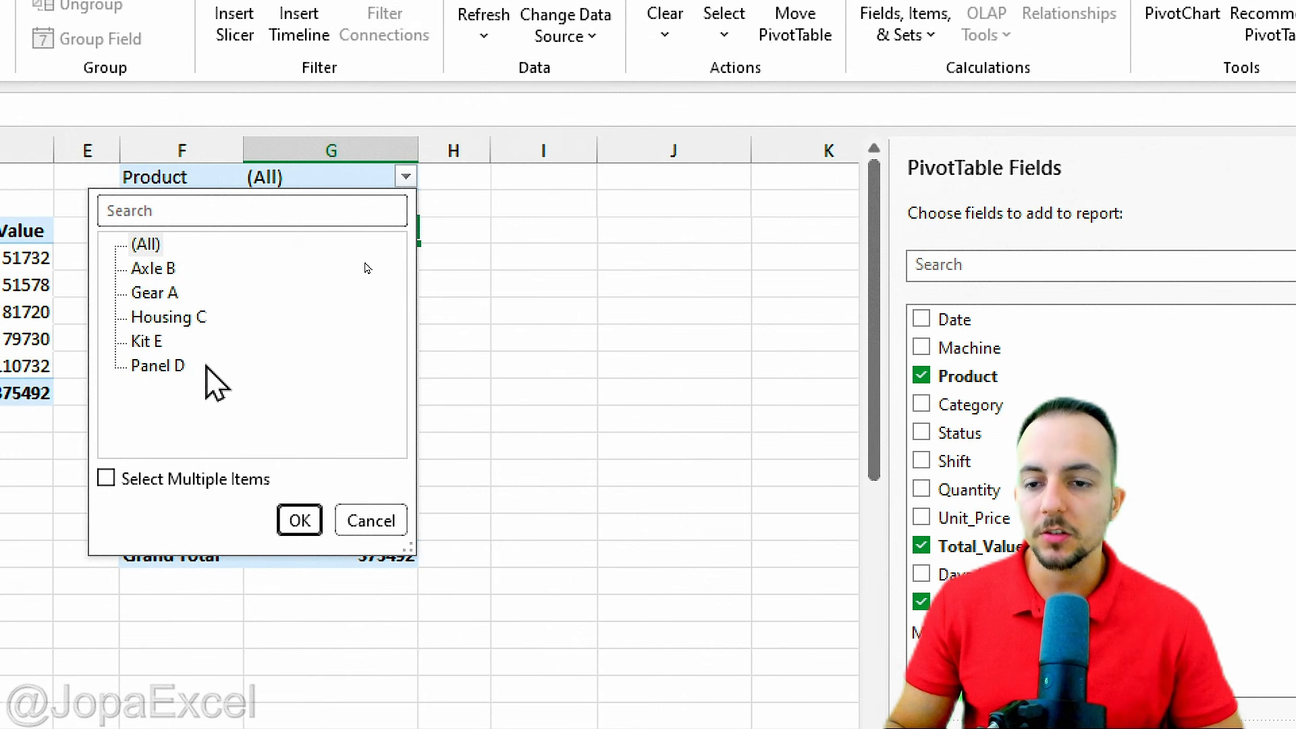
click(162, 269)
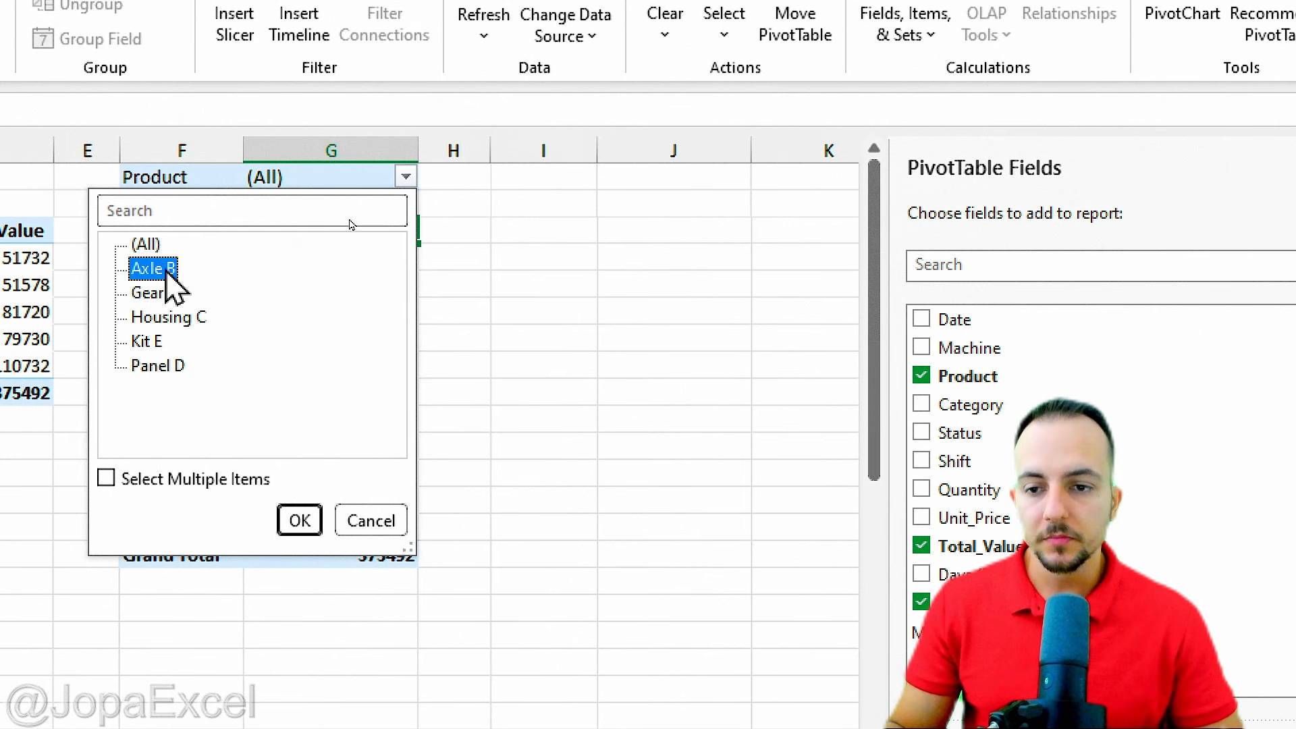
click(299, 521)
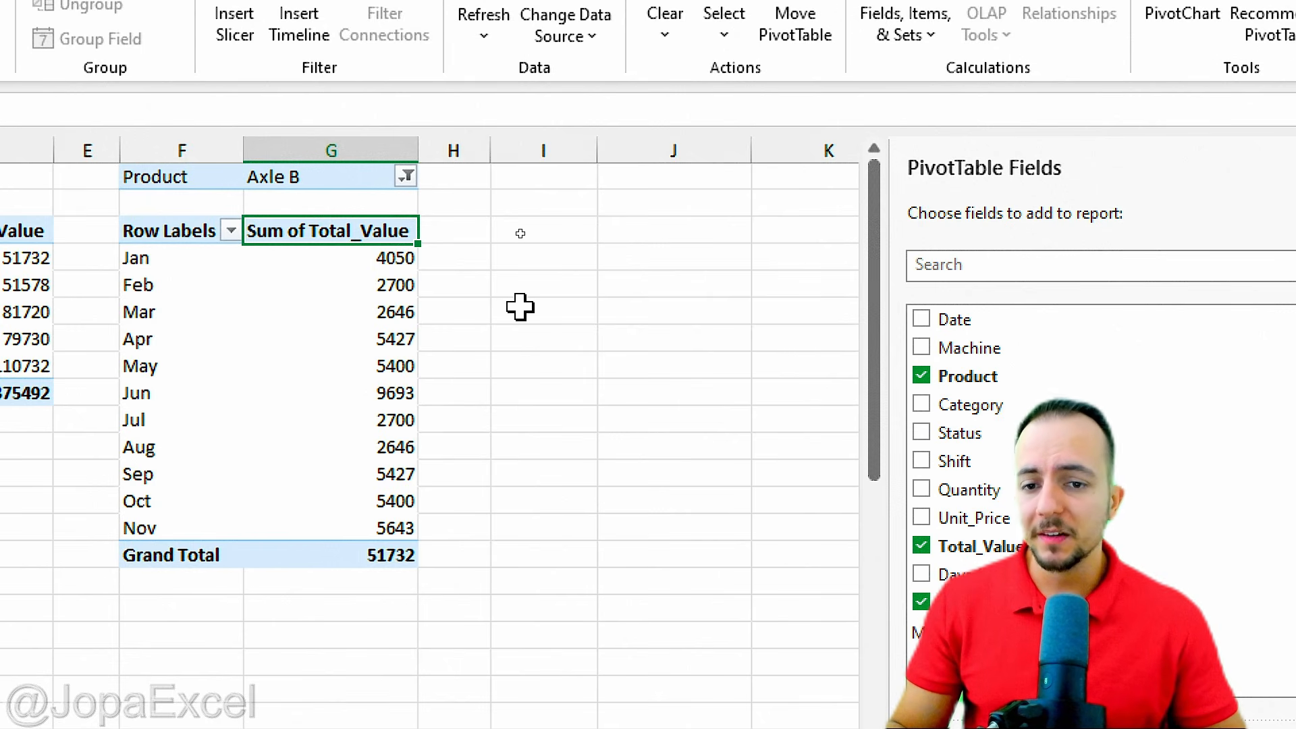
- Switch the monthly PivotTable's Product report filter to Panel D
drag(188, 233, 355, 533)
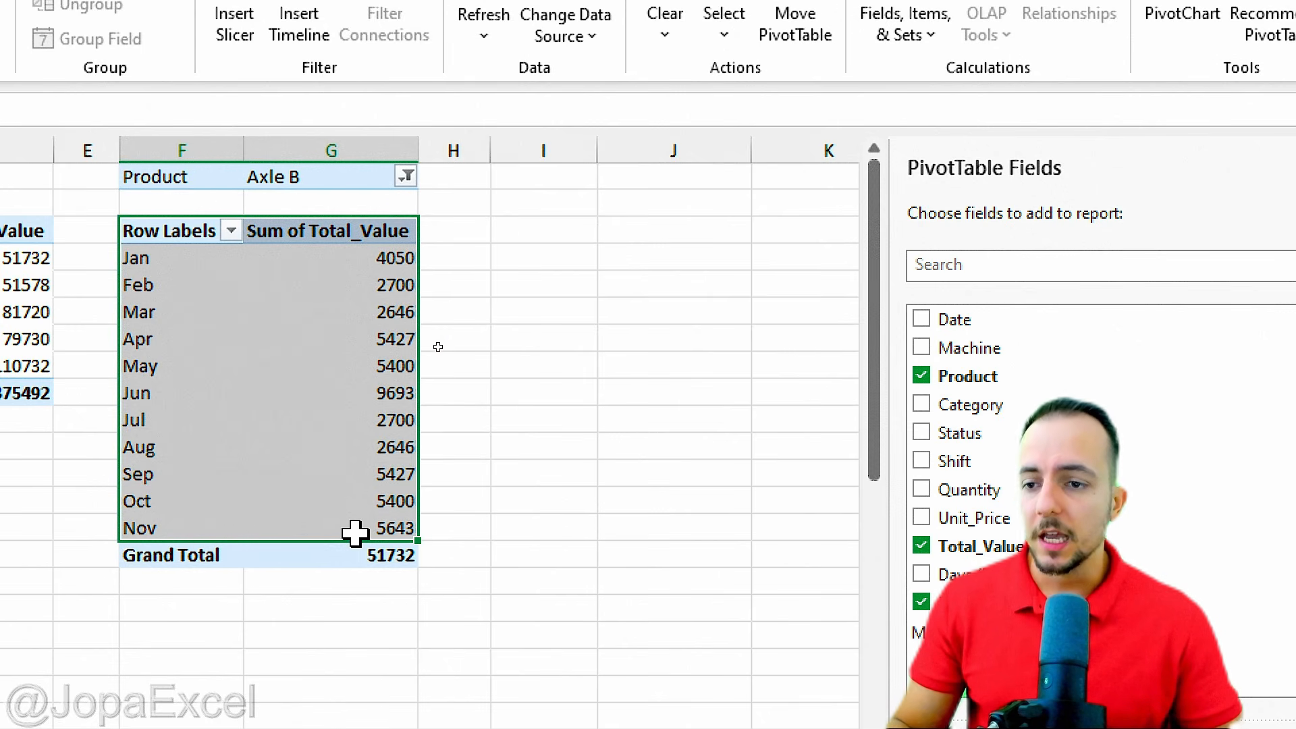
click(358, 233)
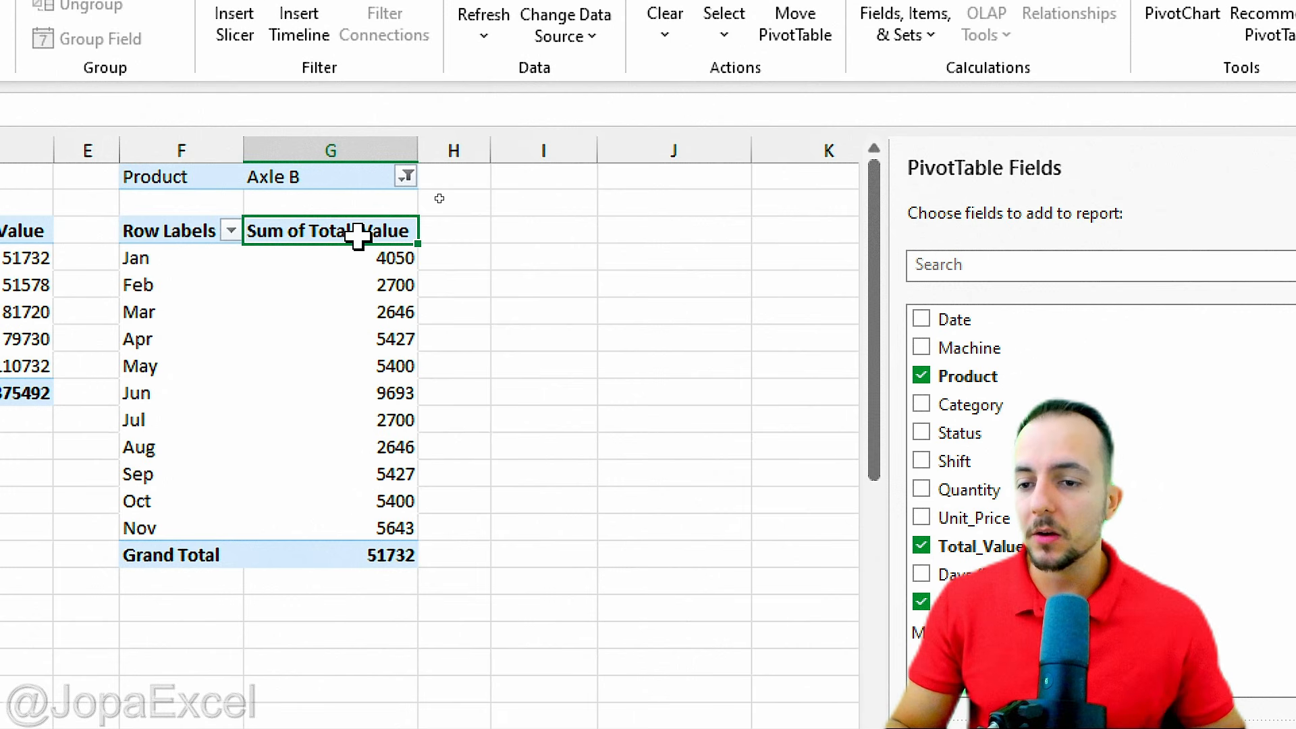
click(406, 176)
click(159, 366)
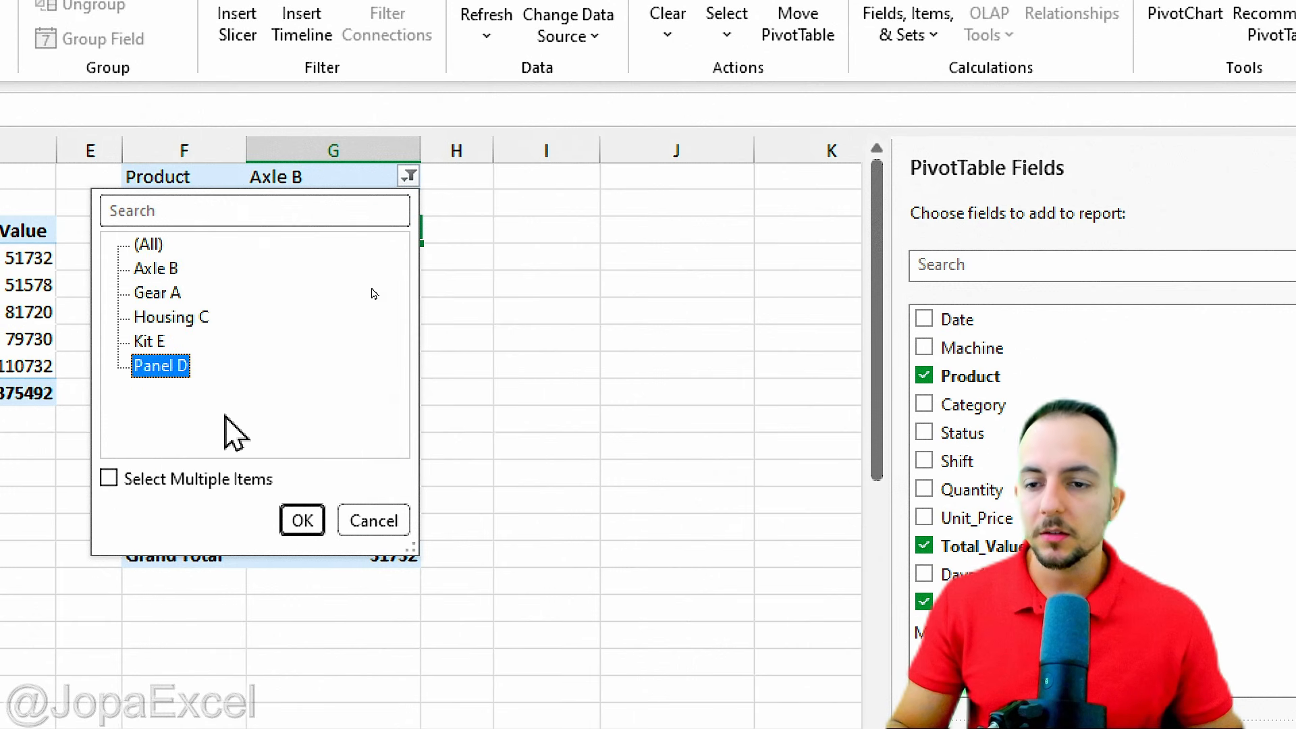
click(300, 520)
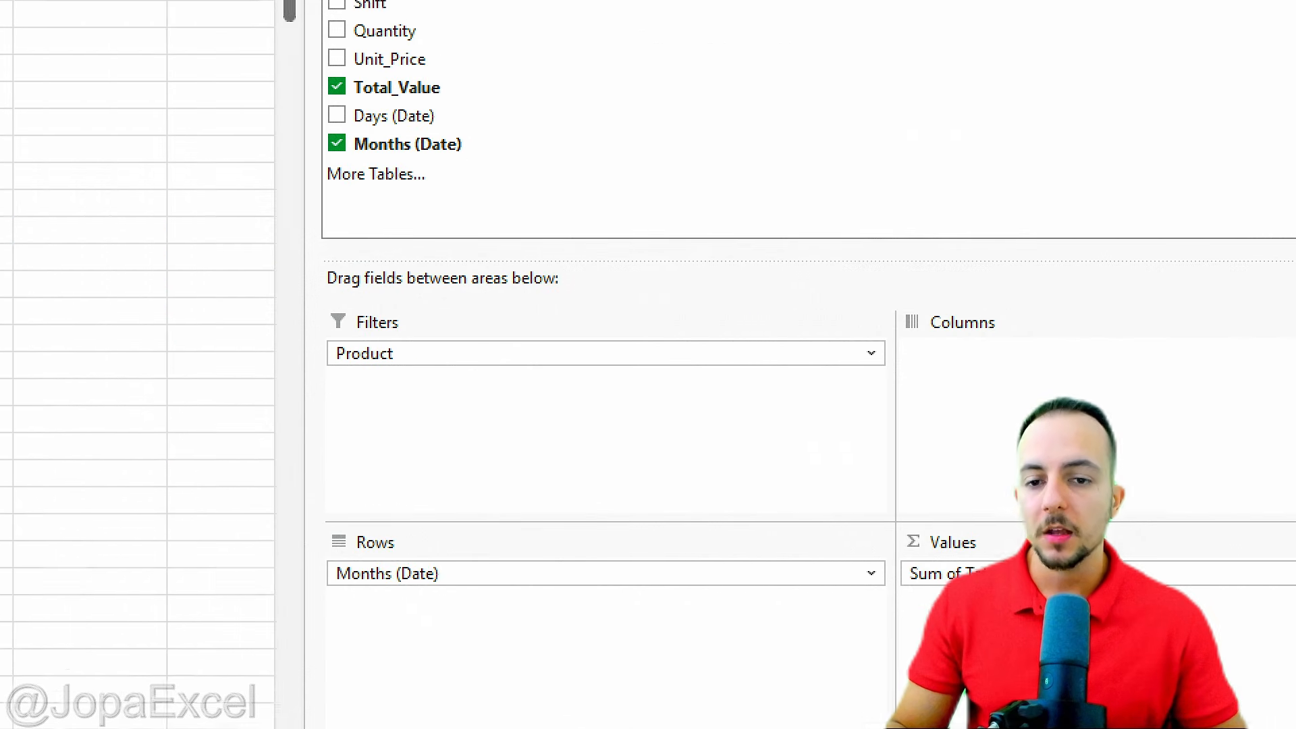
- Move the Product field from the Filters area to the Columns area of the monthly PivotTable
click(755, 471)
mouse_move(195, 290)
mouse_down()
mouse_move(302, 326)
mouse_move(204, 290)
mouse_up()
drag(310, 308, 747, 308)
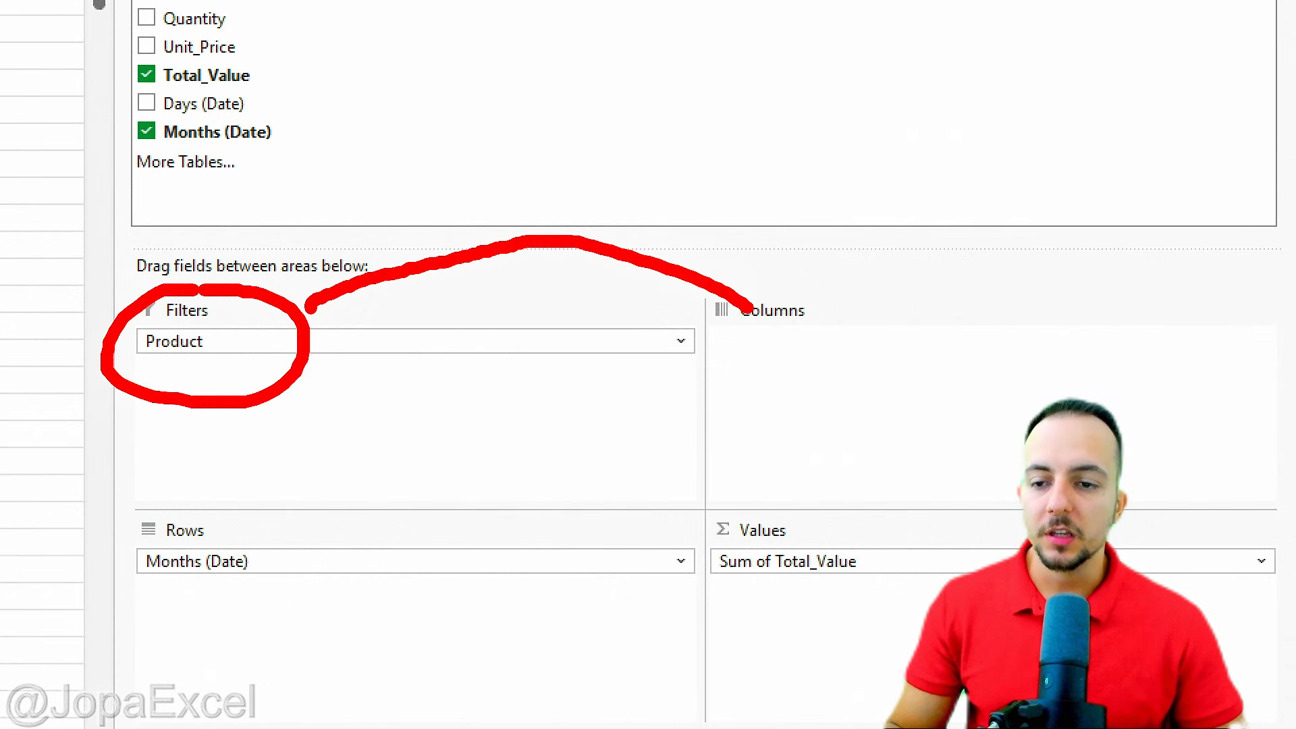
key(Escape)
drag(347, 346, 898, 354)
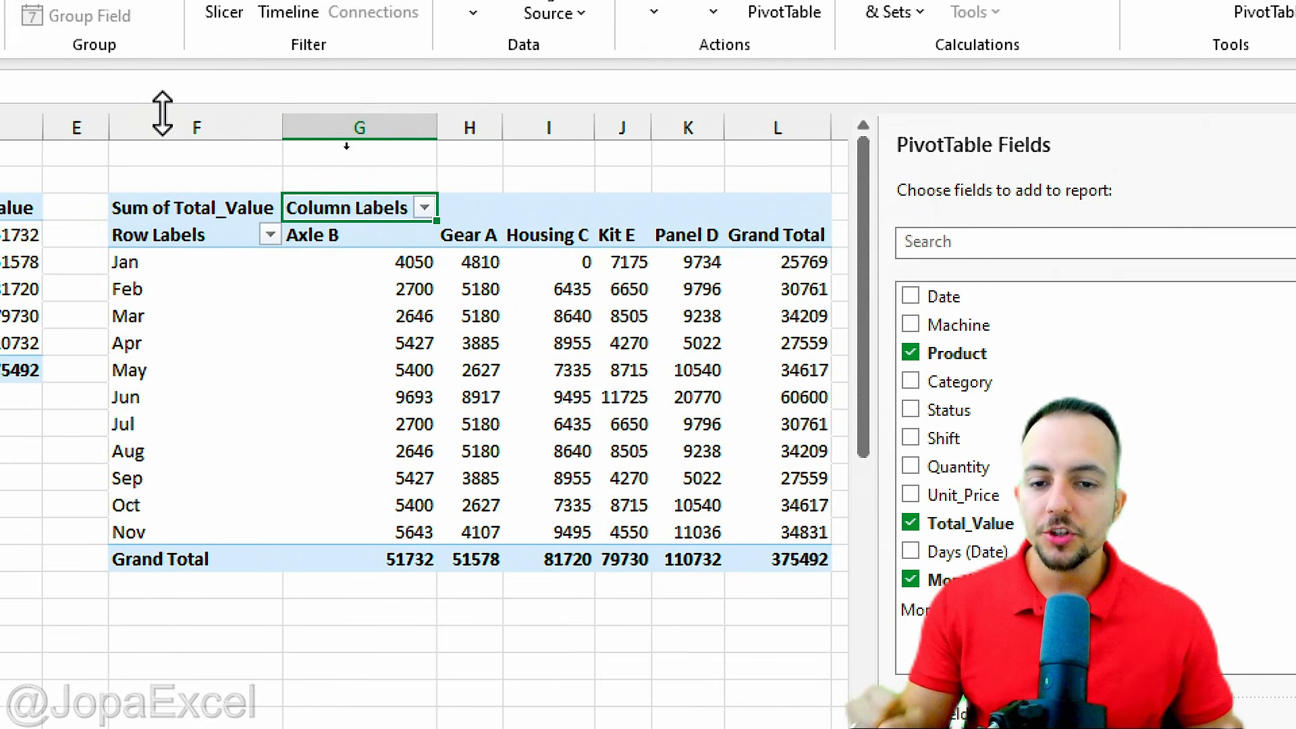
key(ctrl+2)
drag(372, 182, 417, 120)
drag(494, 179, 548, 119)
drag(592, 192, 649, 131)
drag(673, 183, 732, 118)
drag(779, 179, 823, 127)
key(Escape)
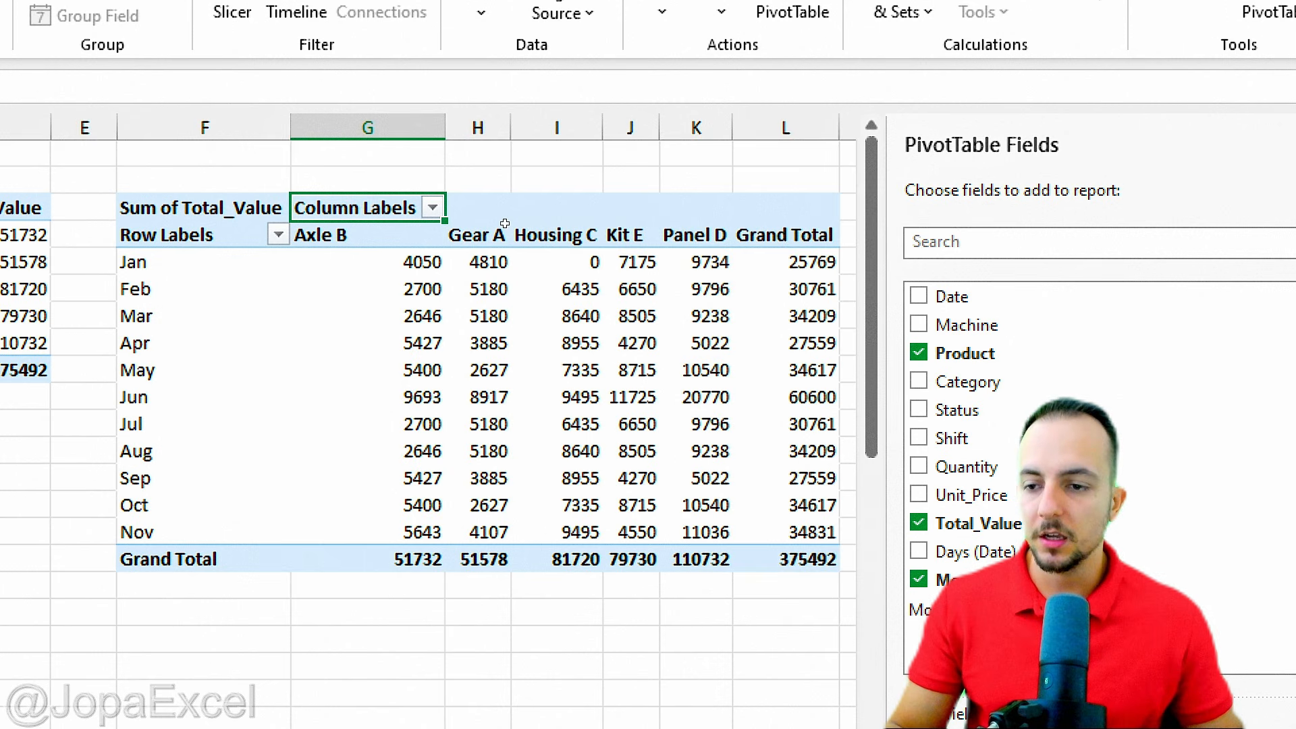
drag(100, 382, 553, 414)
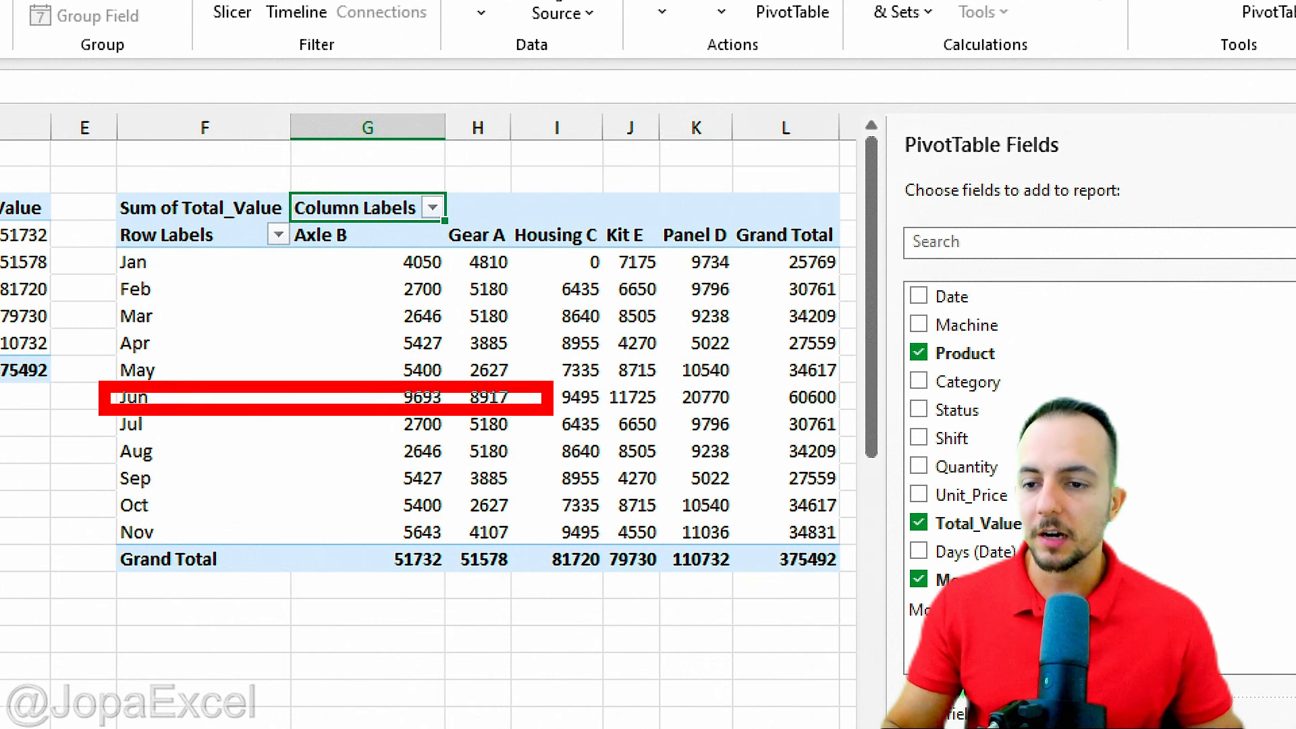
mouse_move(462, 387)
mouse_down()
mouse_move(461, 361)
mouse_move(514, 382)
mouse_up()
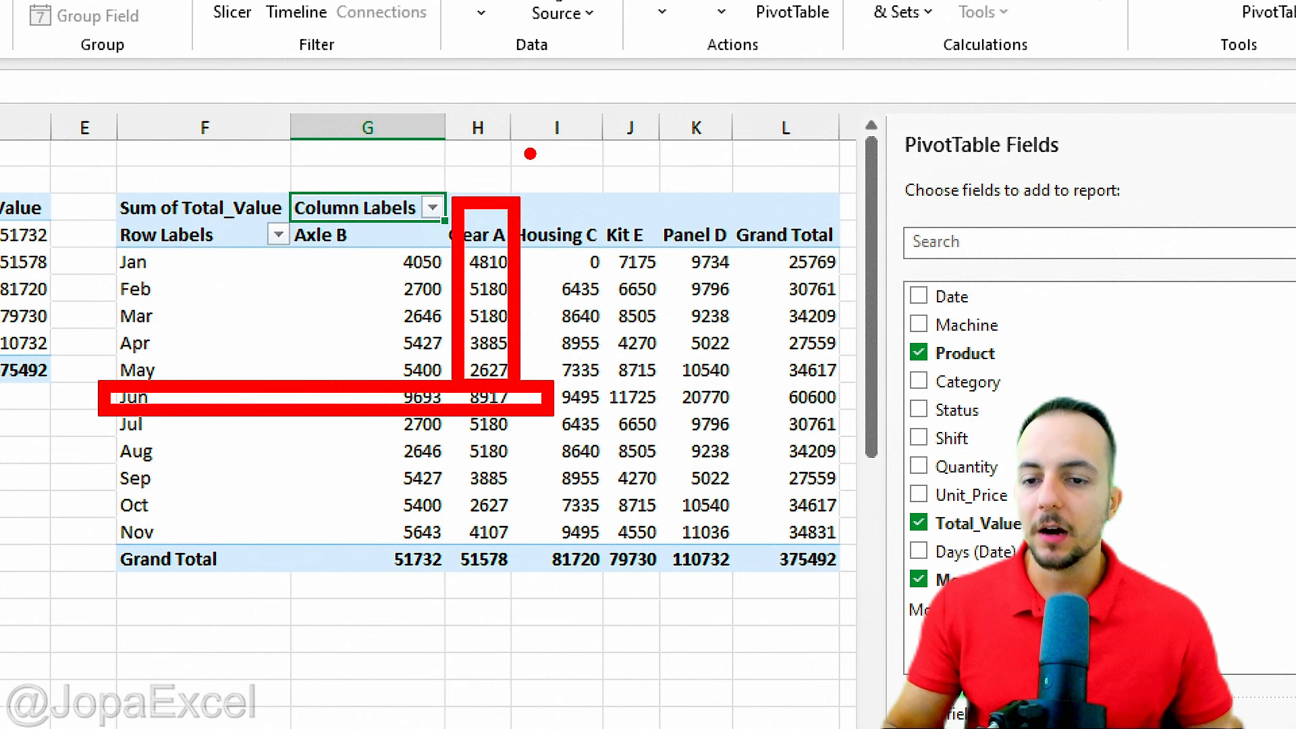
key(Escape)
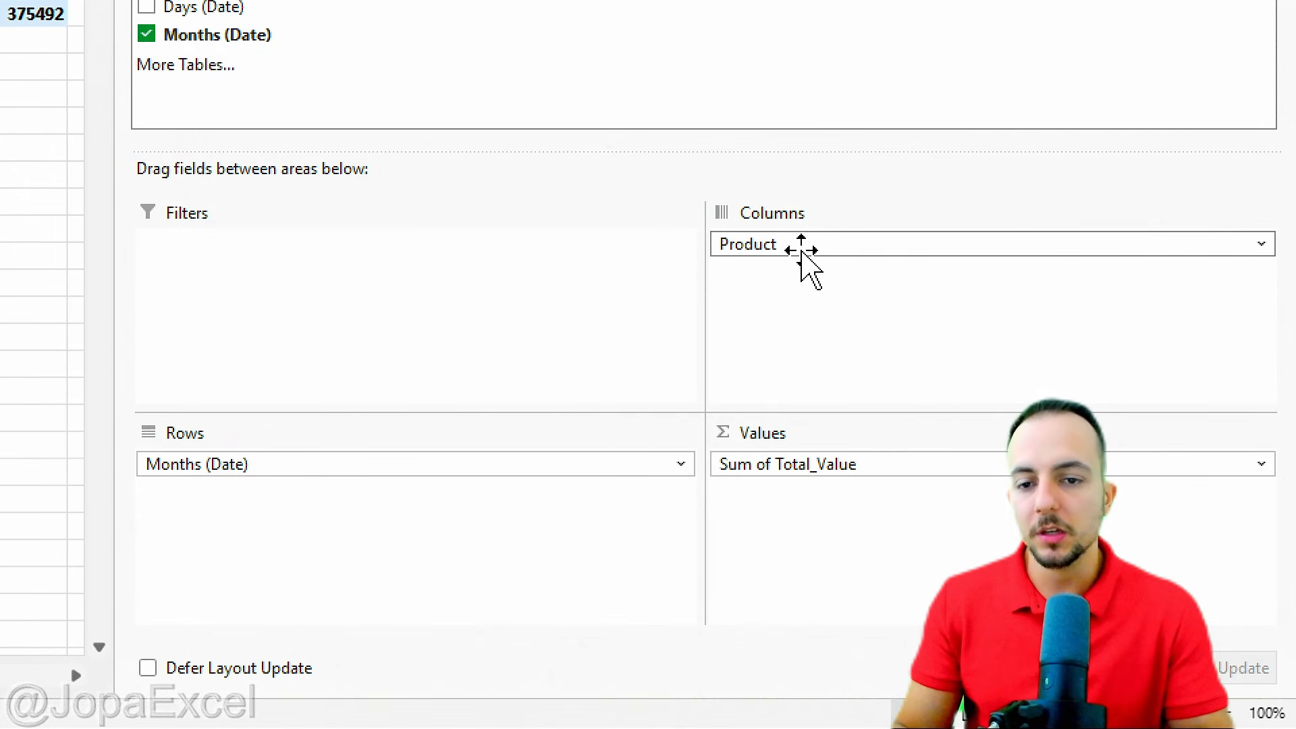
- Move the Product field from the Columns area to the Rows area, below Months (Date)
drag(799, 247, 168, 548)
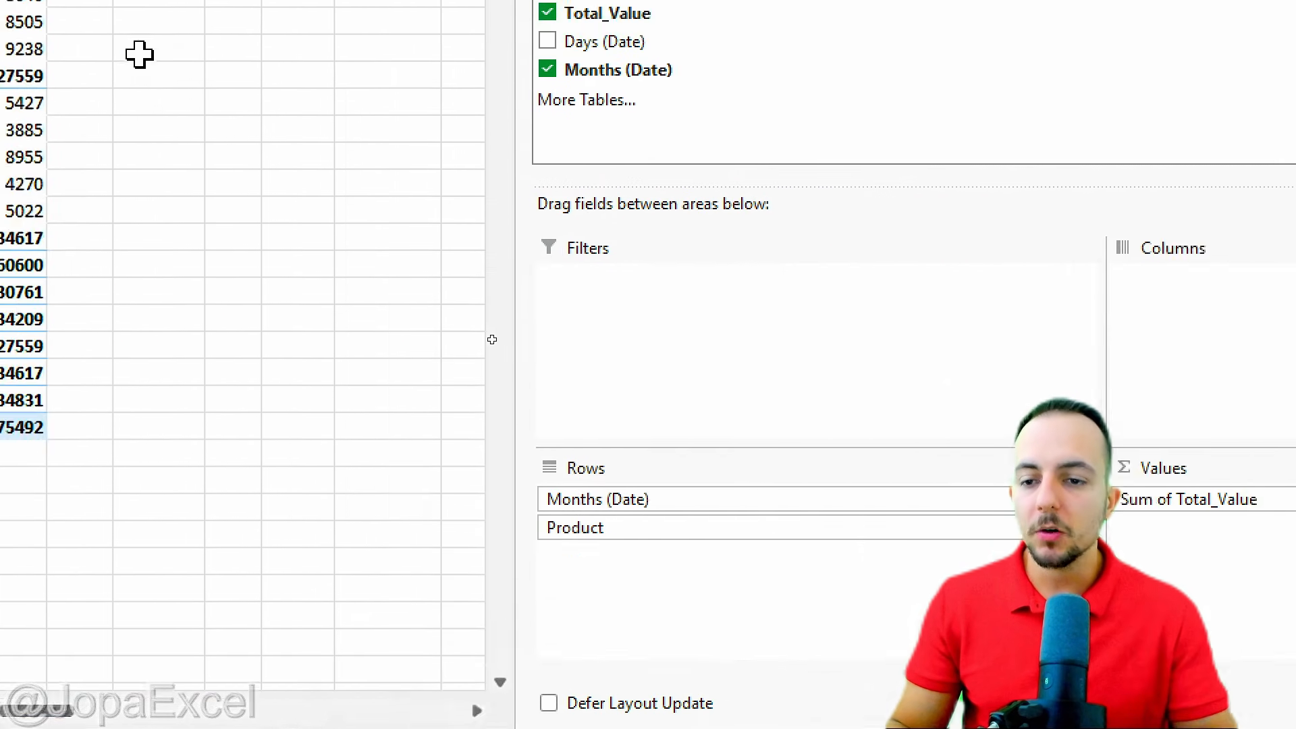
key(ctrl+2)
drag(221, 274, 152, 294)
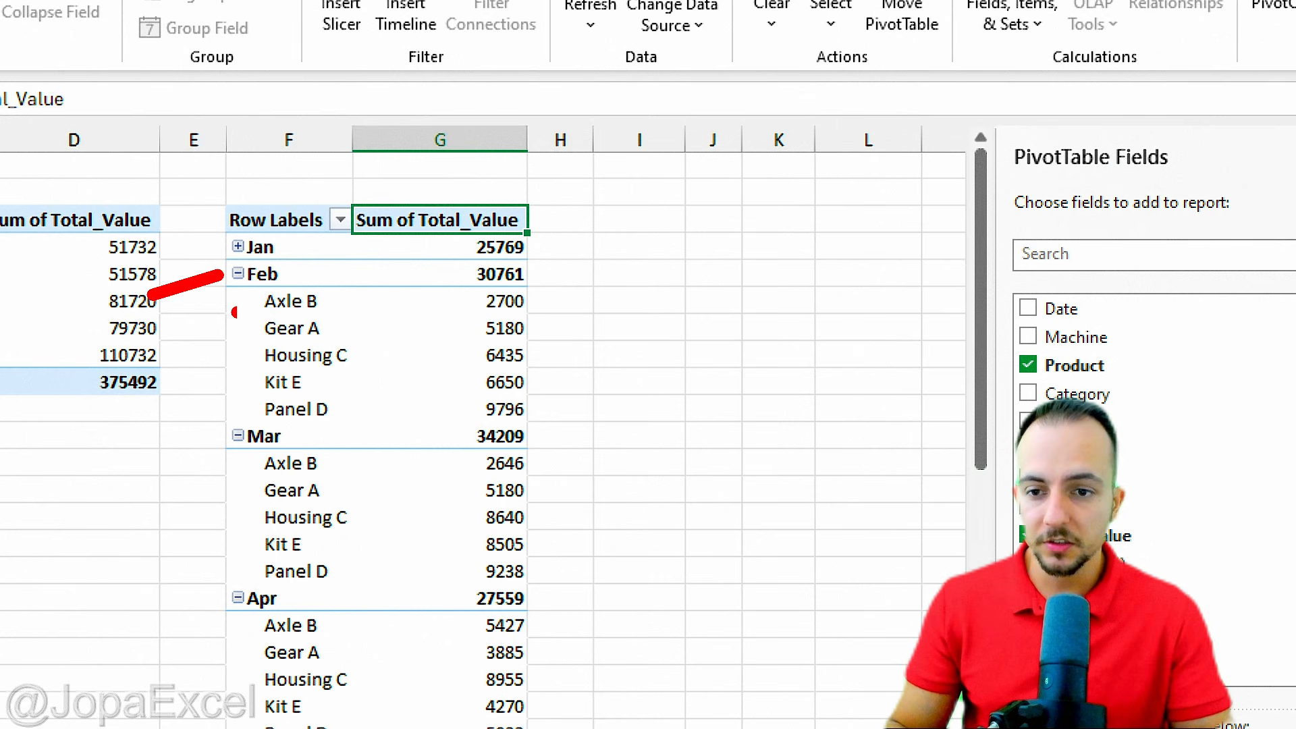
drag(255, 291, 255, 422)
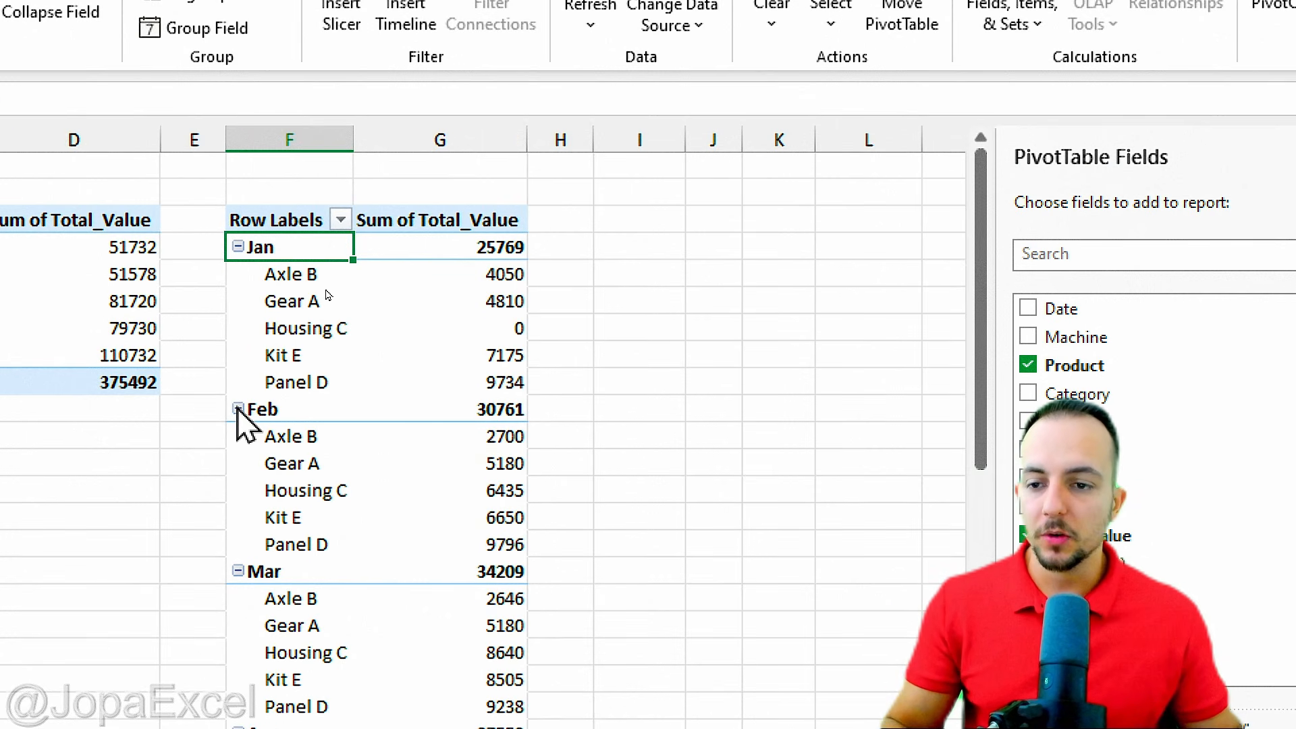
- Collapse February and March in the monthly PivotTable, leaving January expanded to review its product breakdown
click(238, 409)
click(238, 247)
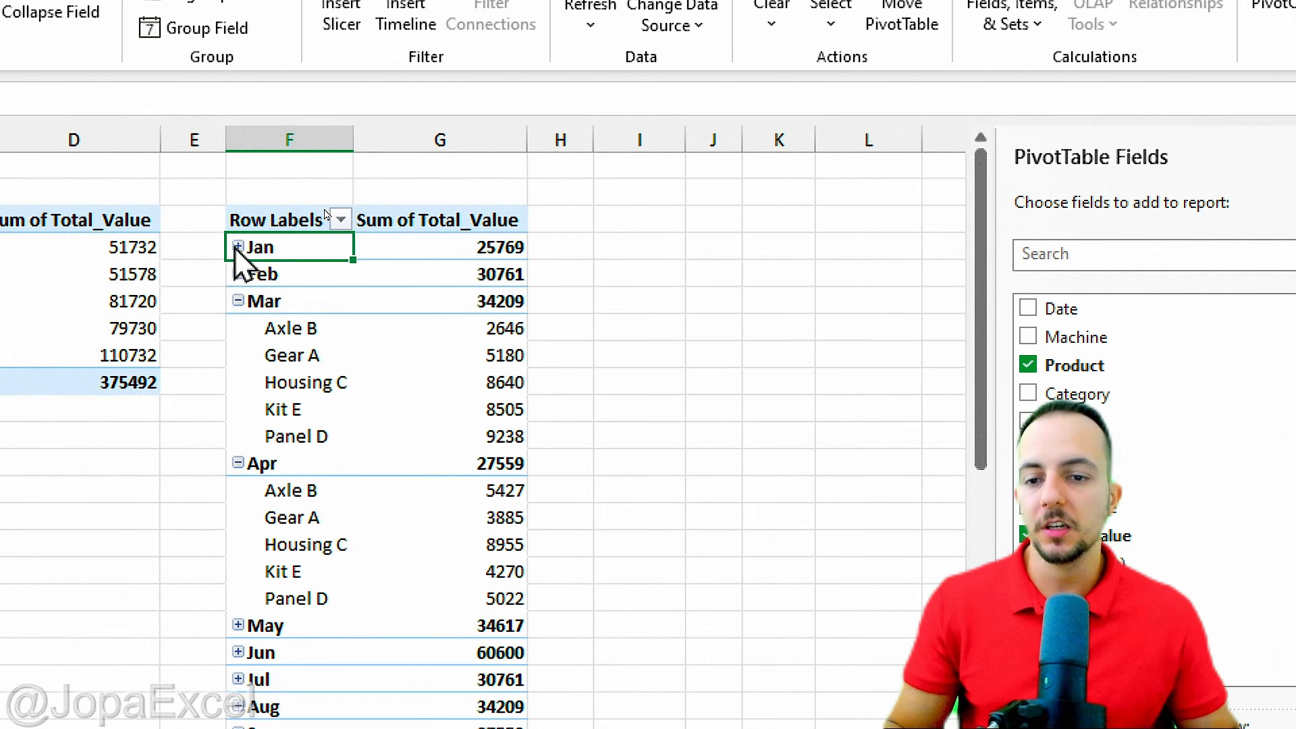
click(237, 247)
click(237, 247)
click(238, 301)
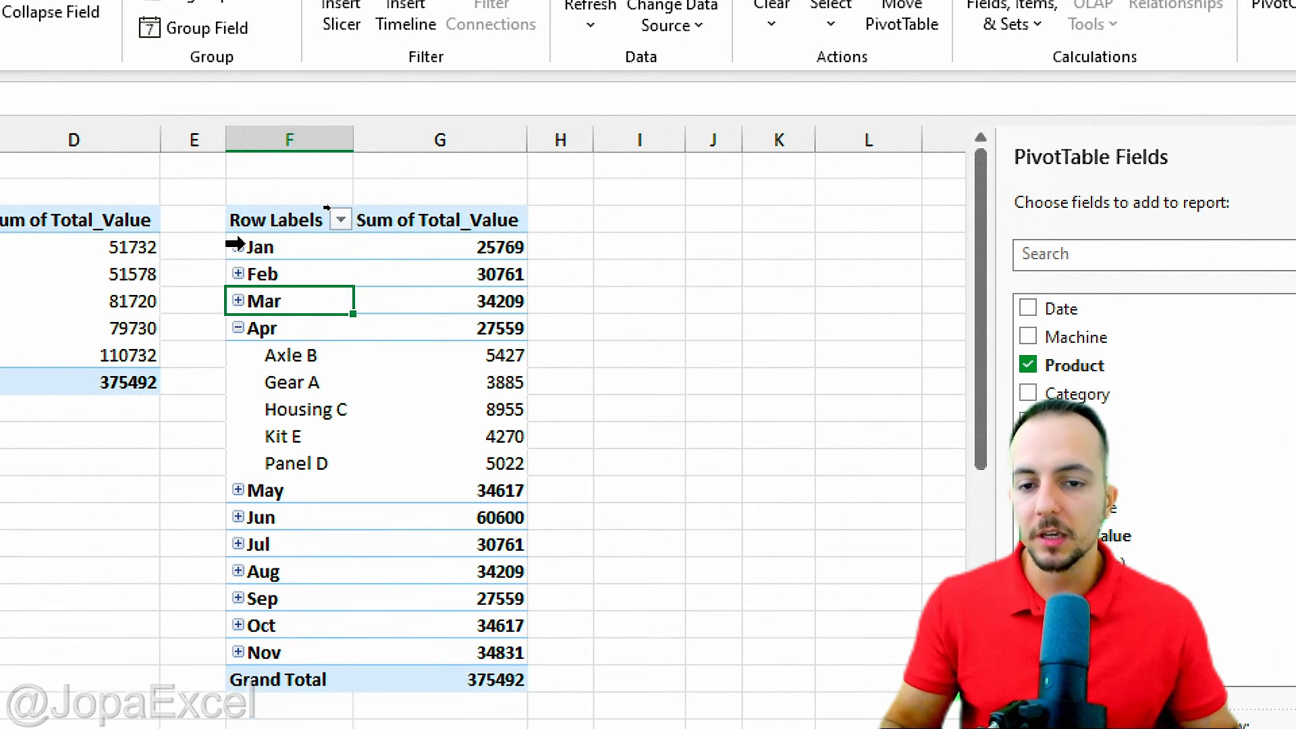
click(237, 247)
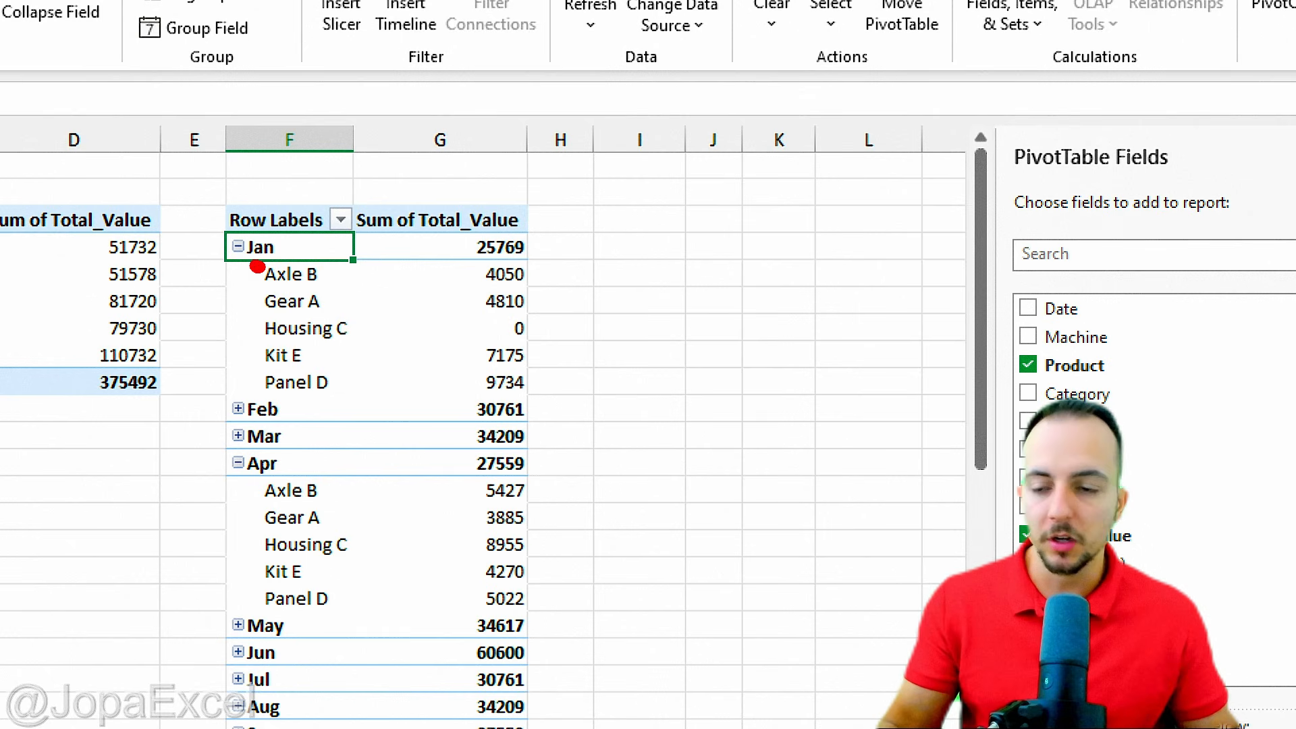
drag(257, 266, 252, 393)
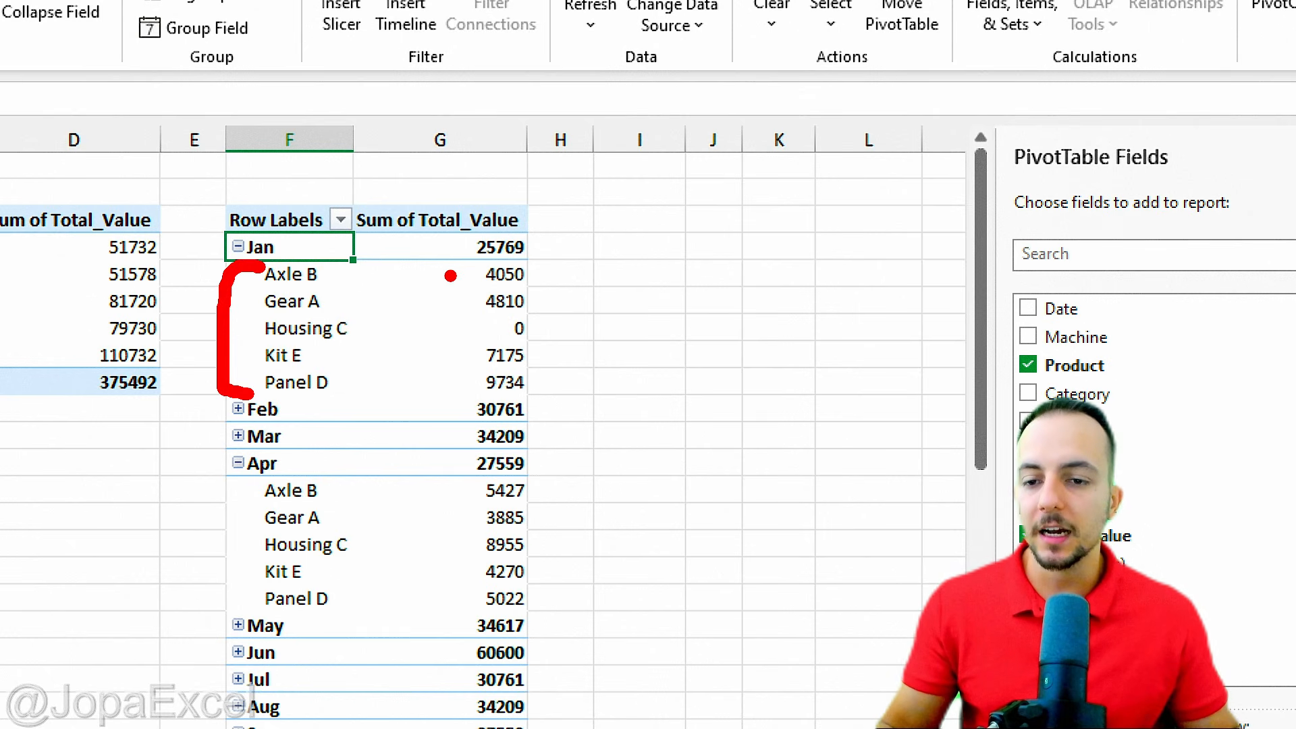
mouse_move(332, 273)
mouse_down()
mouse_move(469, 272)
mouse_move(352, 301)
mouse_move(439, 329)
mouse_move(346, 355)
mouse_move(454, 385)
mouse_up()
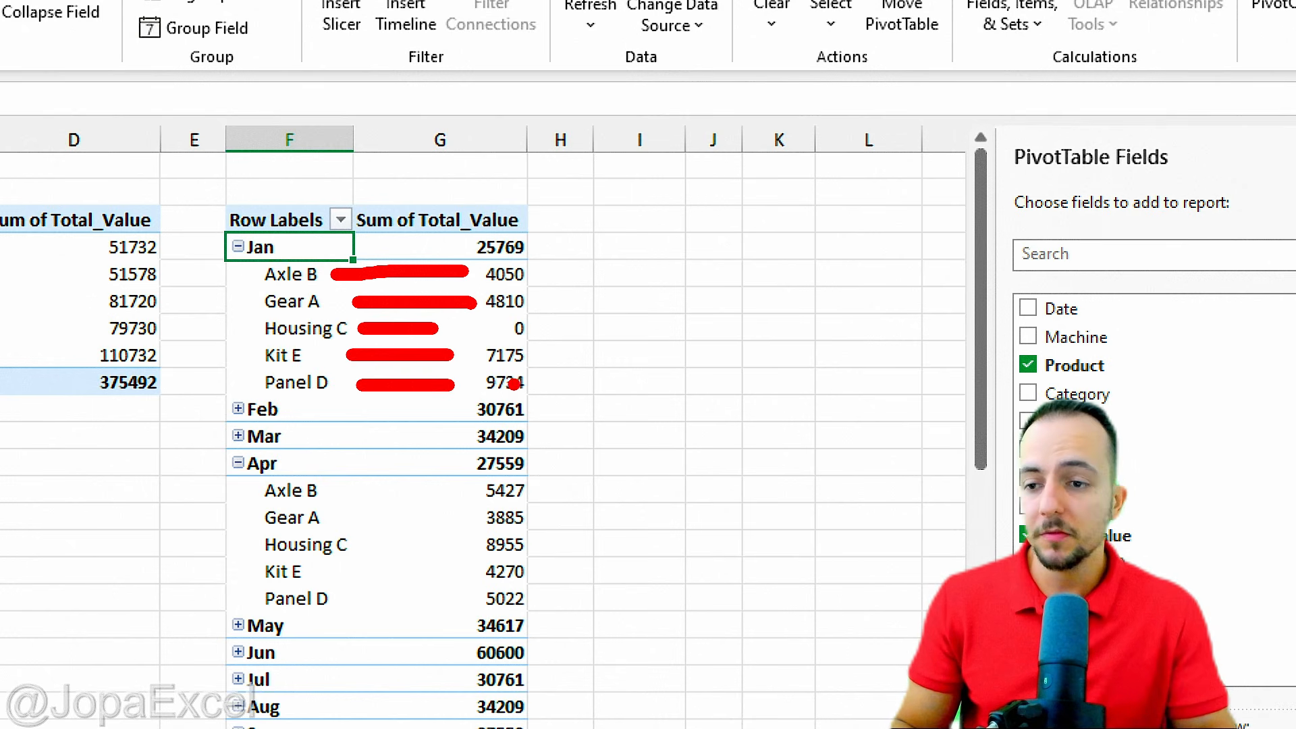
key(Escape)
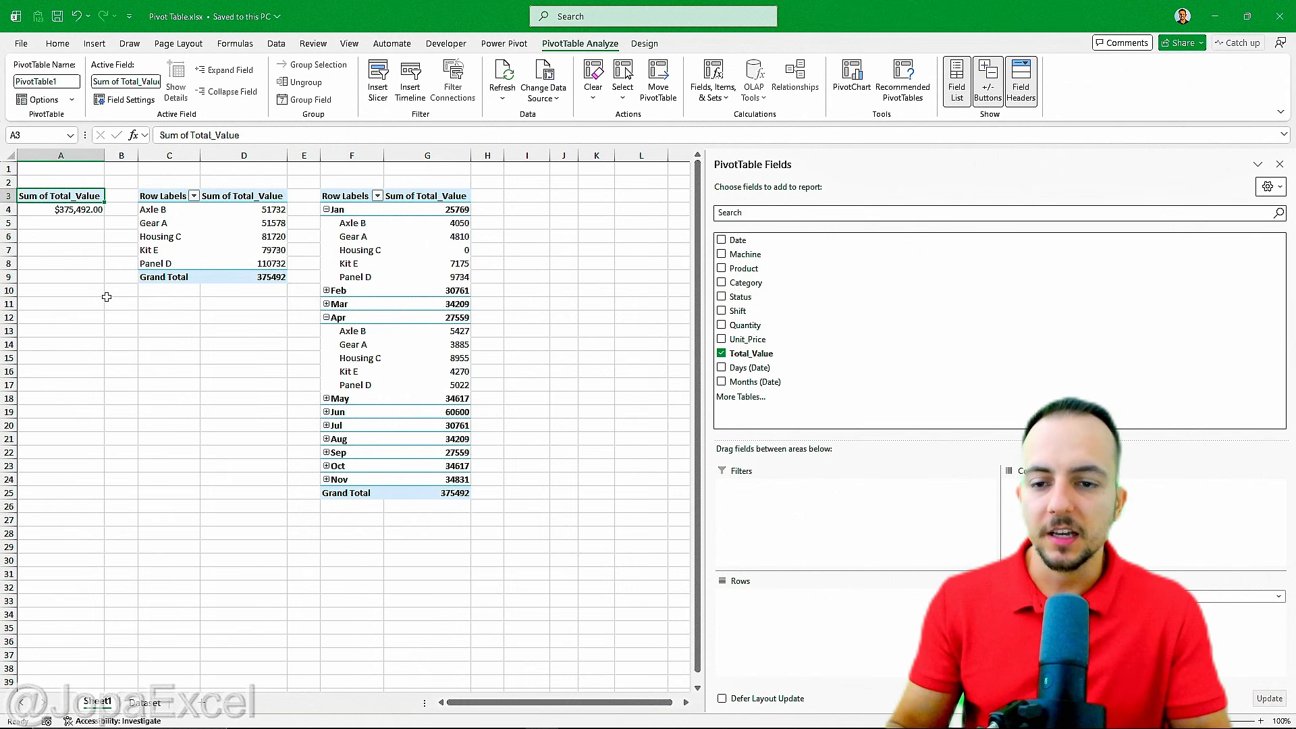
- Place Product above Months (Date) in the Rows area so the months are nested under each product
click(367, 259)
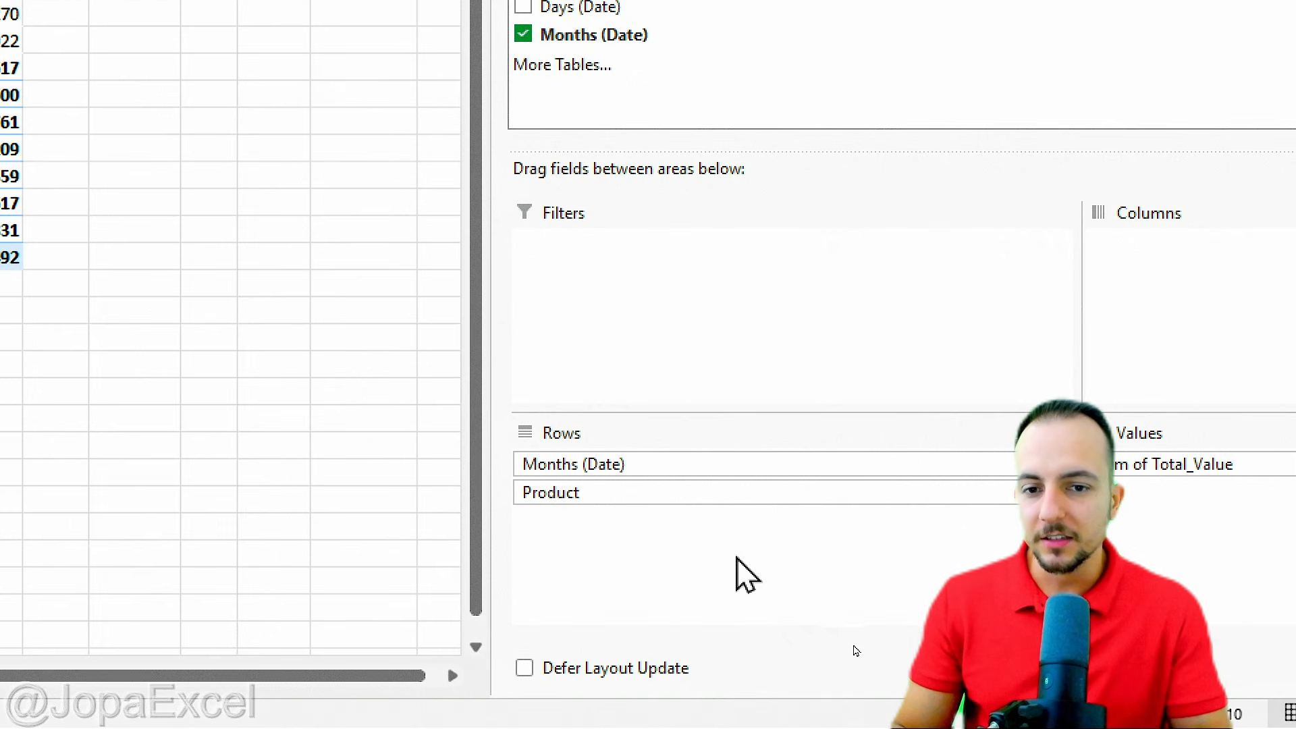
drag(635, 498, 673, 501)
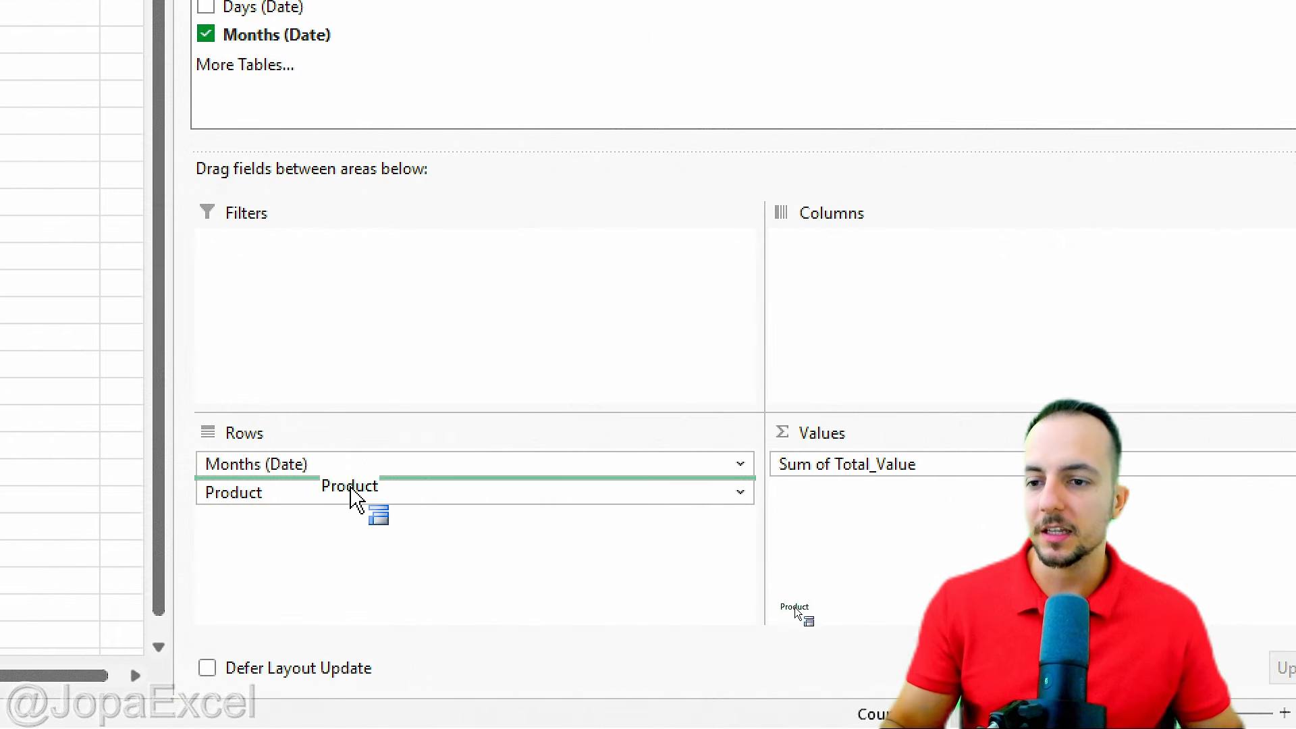
drag(351, 489, 379, 456)
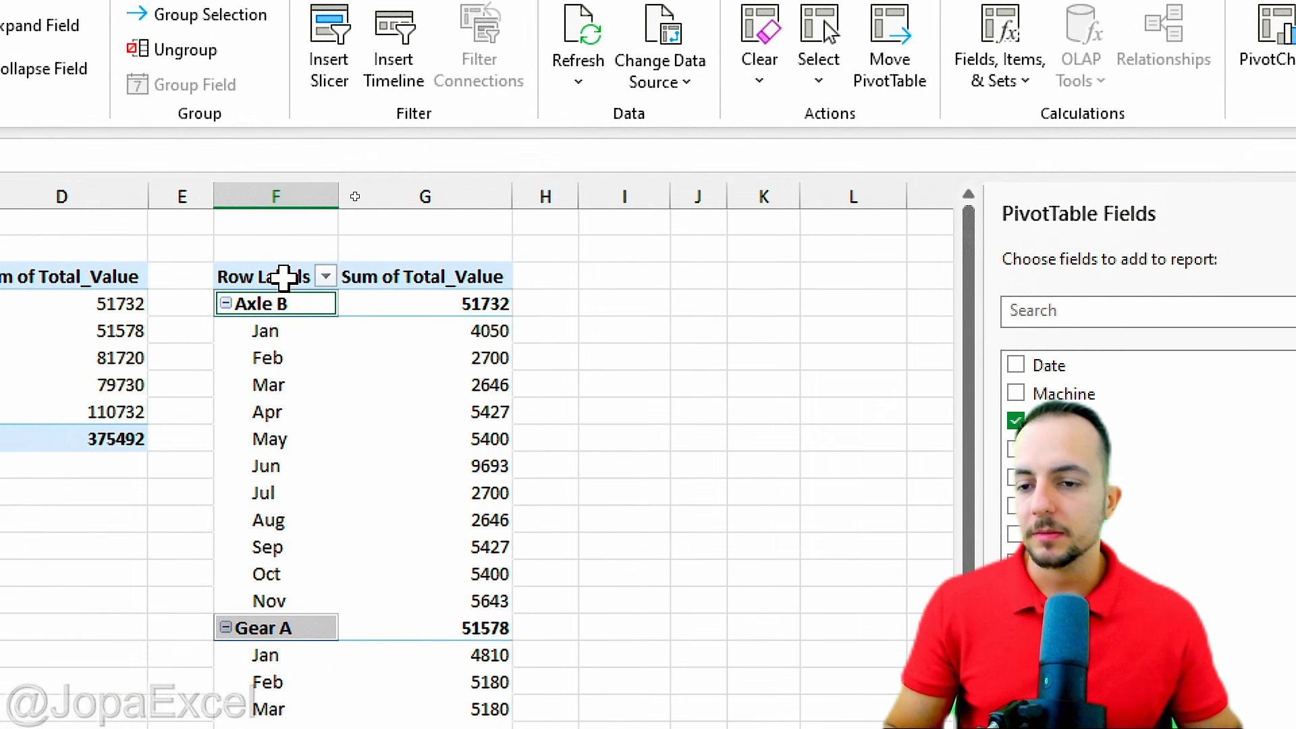
click(283, 278)
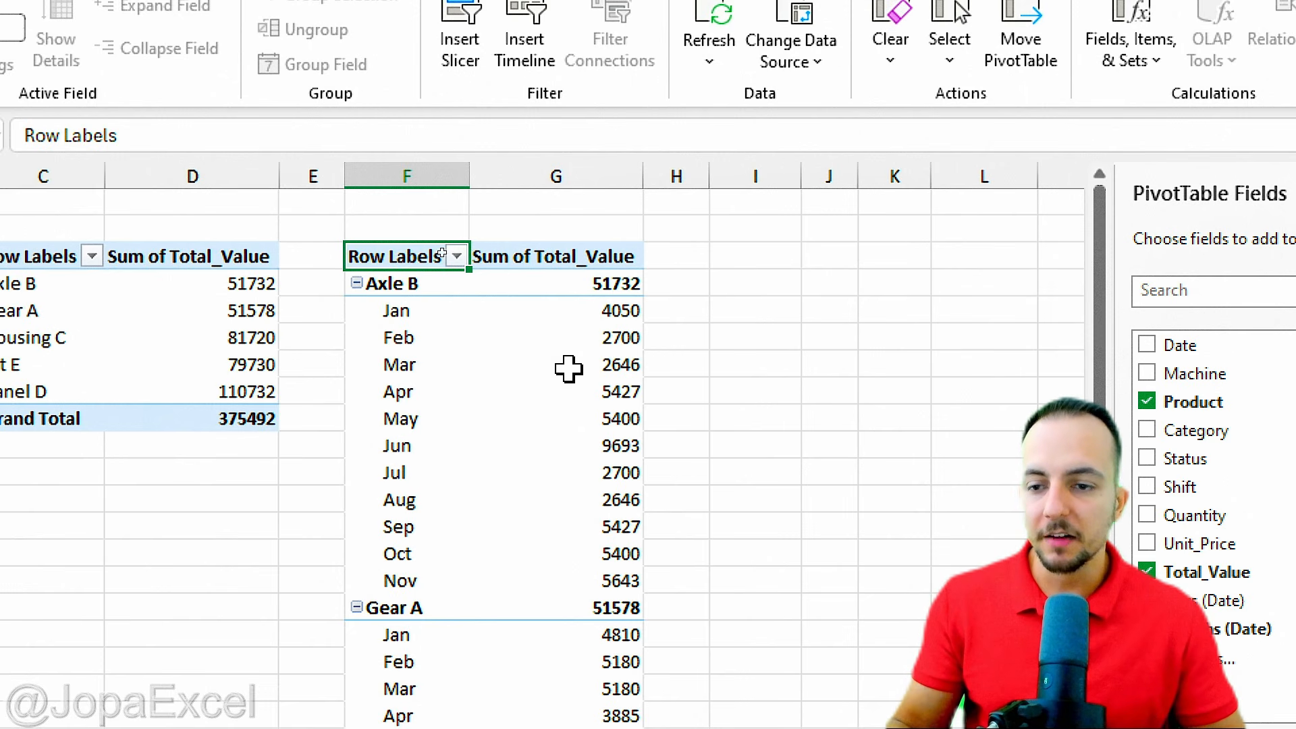
- Collapse Axle B, Gear A, Housing C, Kit E and Panel D in the product-by-month PivotTable
click(356, 283)
click(356, 310)
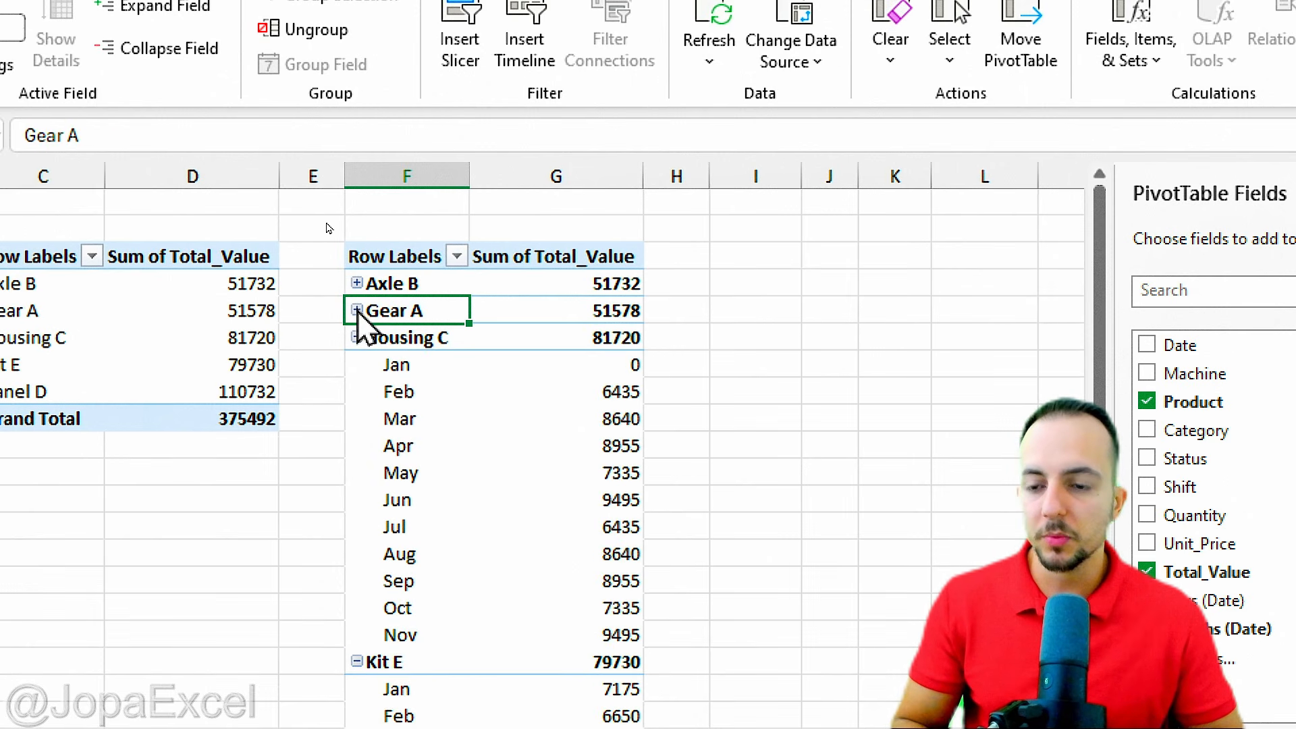
click(357, 338)
click(357, 365)
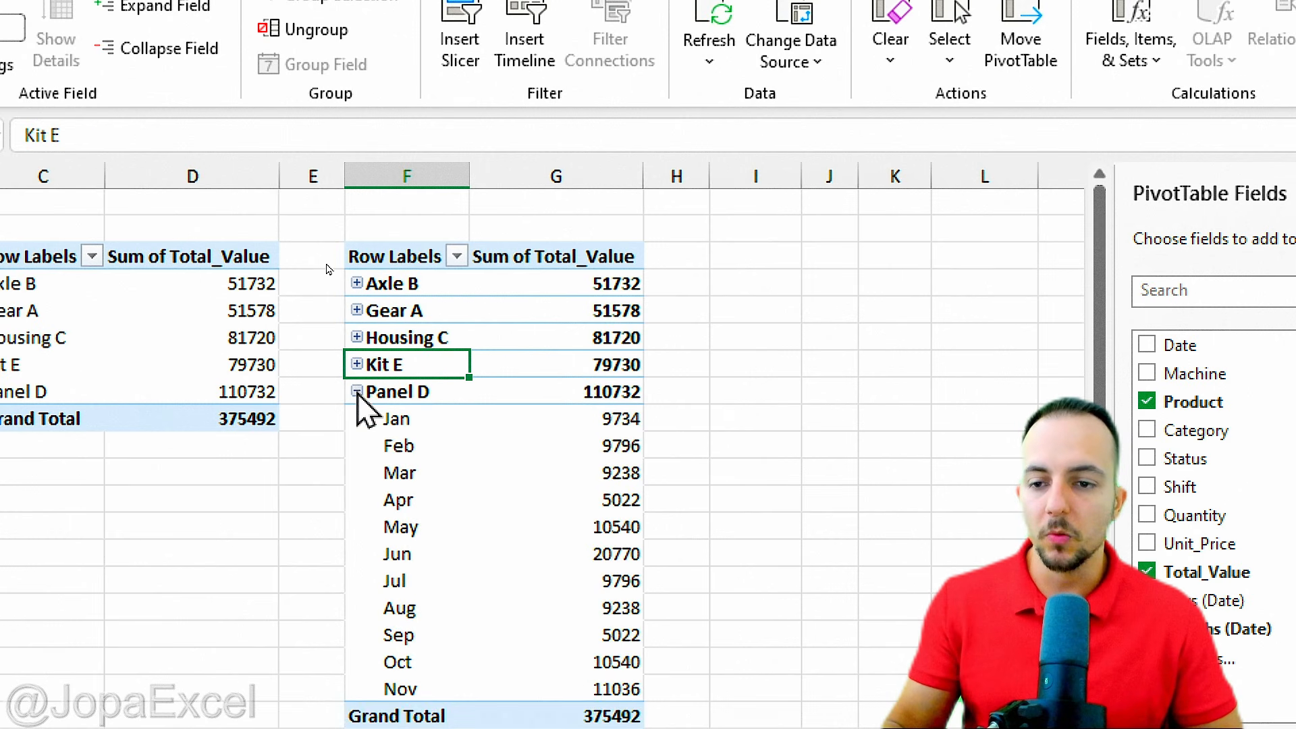
click(357, 392)
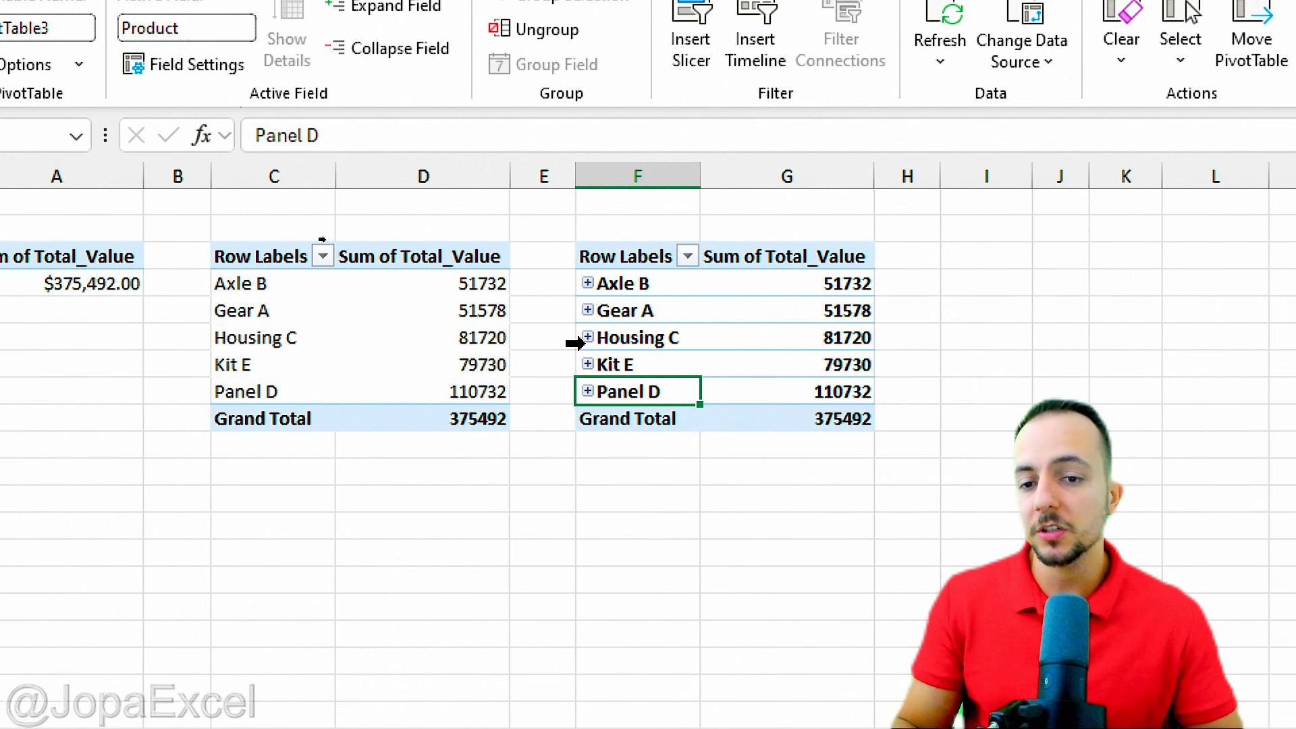
- Expand Housing C in the product-by-month PivotTable and review its monthly values
click(588, 336)
drag(646, 366, 821, 632)
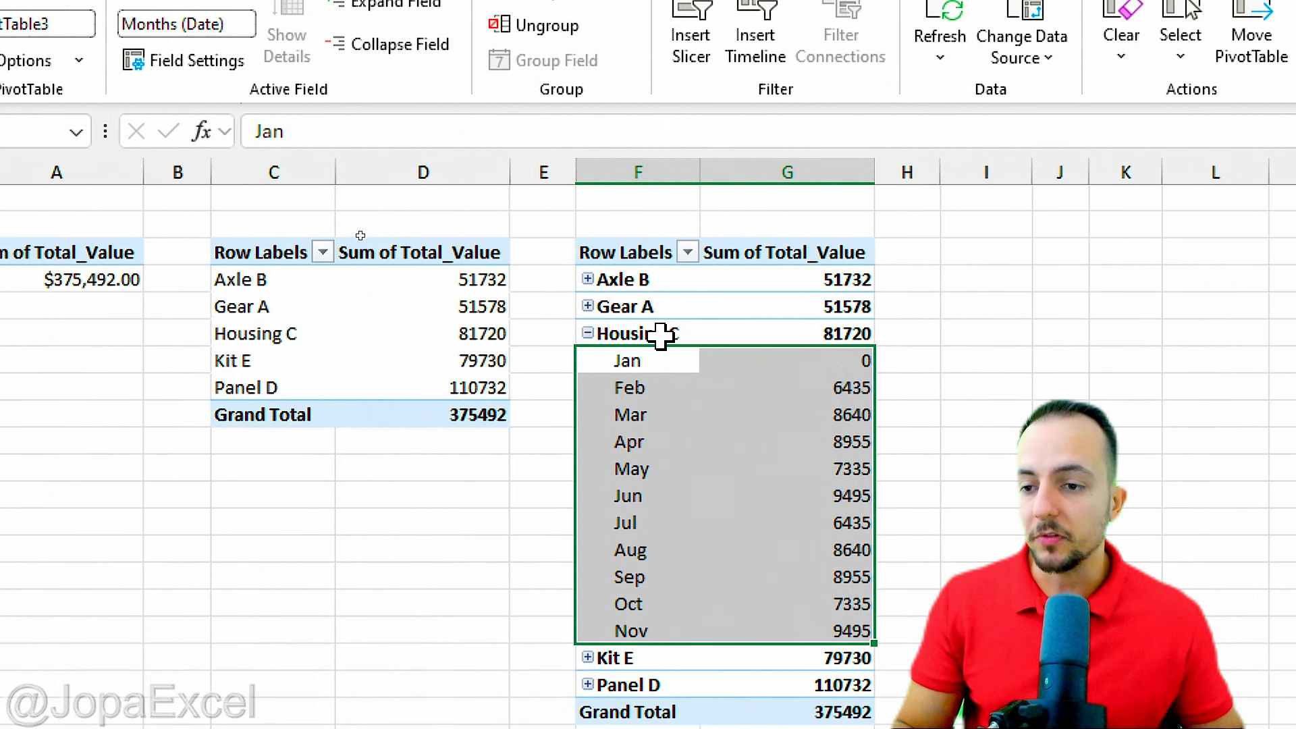
click(642, 254)
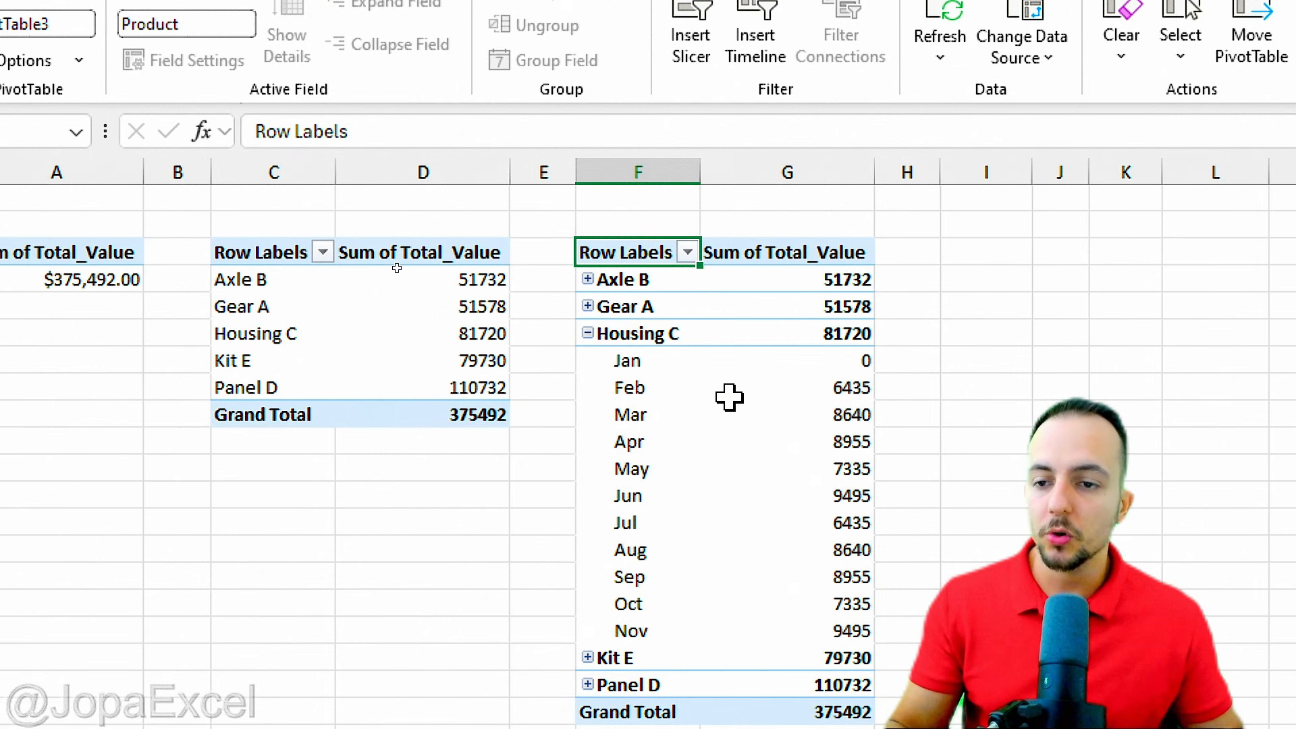
mouse_move(729, 398)
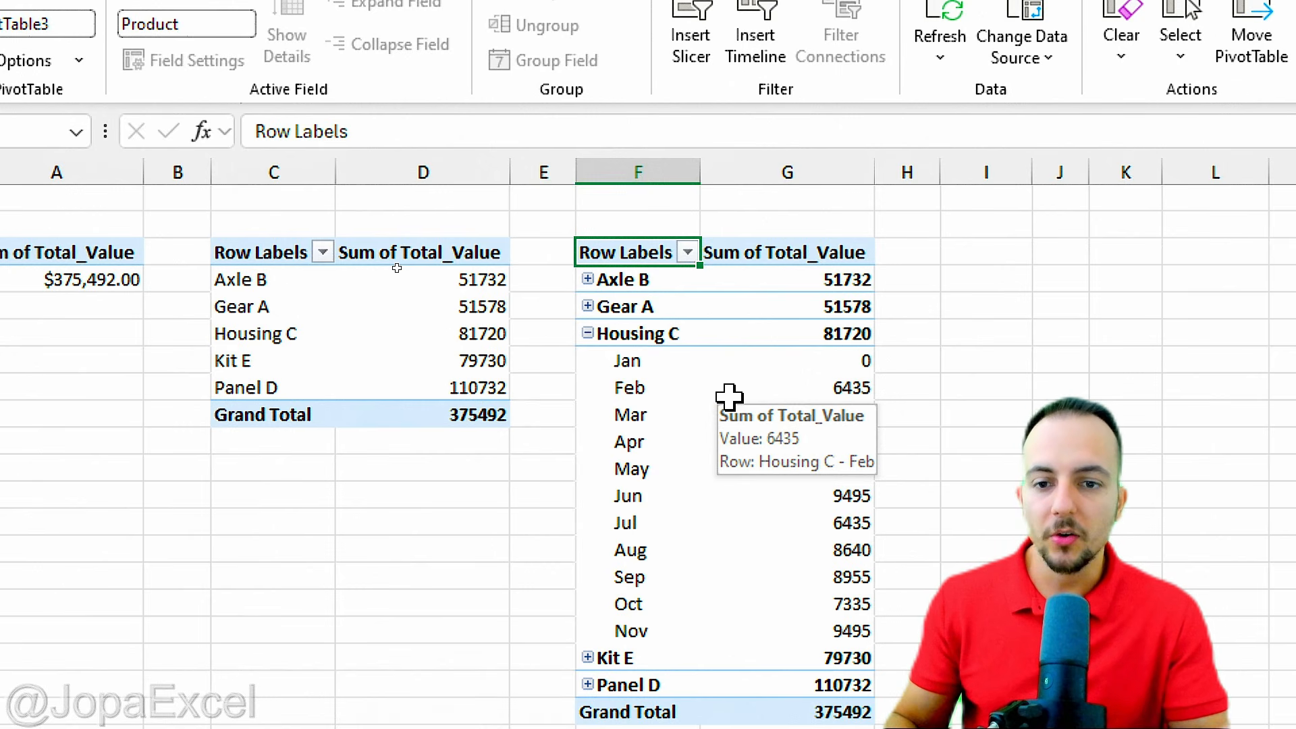
key(ctrl+2)
mouse_move(871, 211)
mouse_down()
mouse_move(731, 284)
mouse_move(860, 221)
mouse_up()
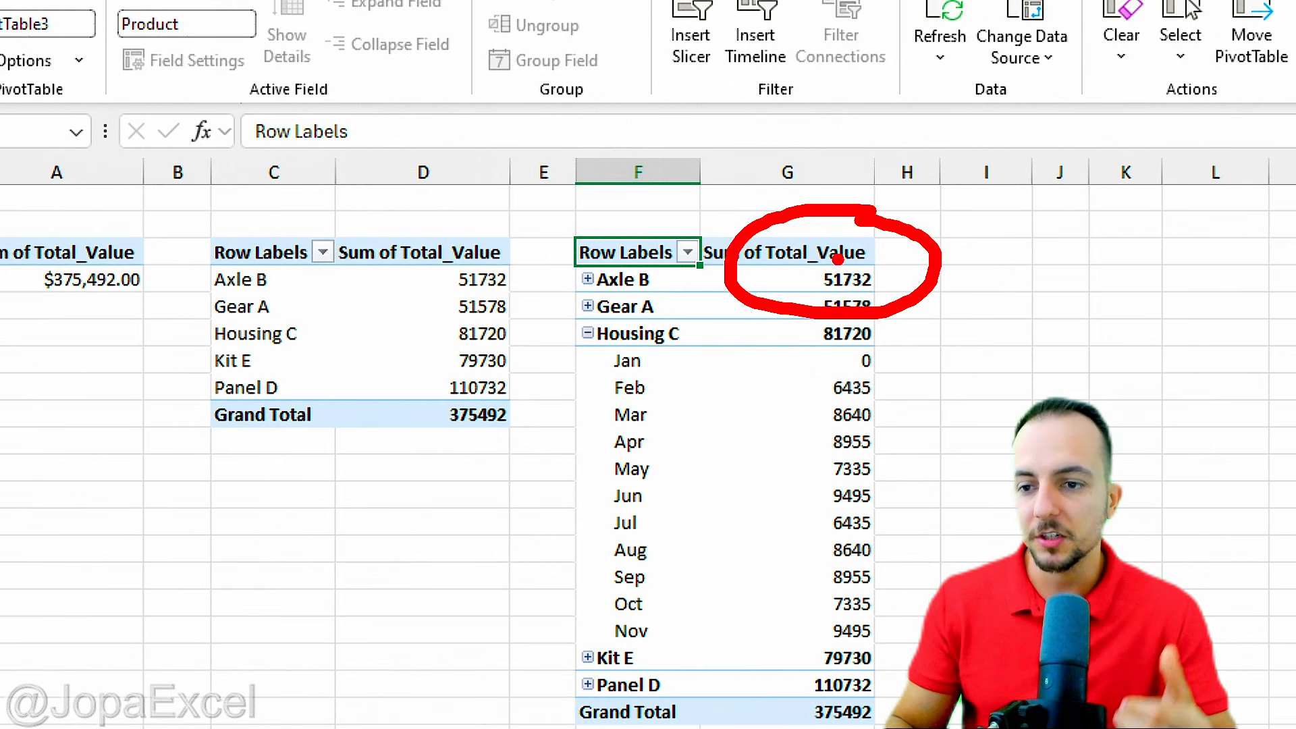
key(Escape)
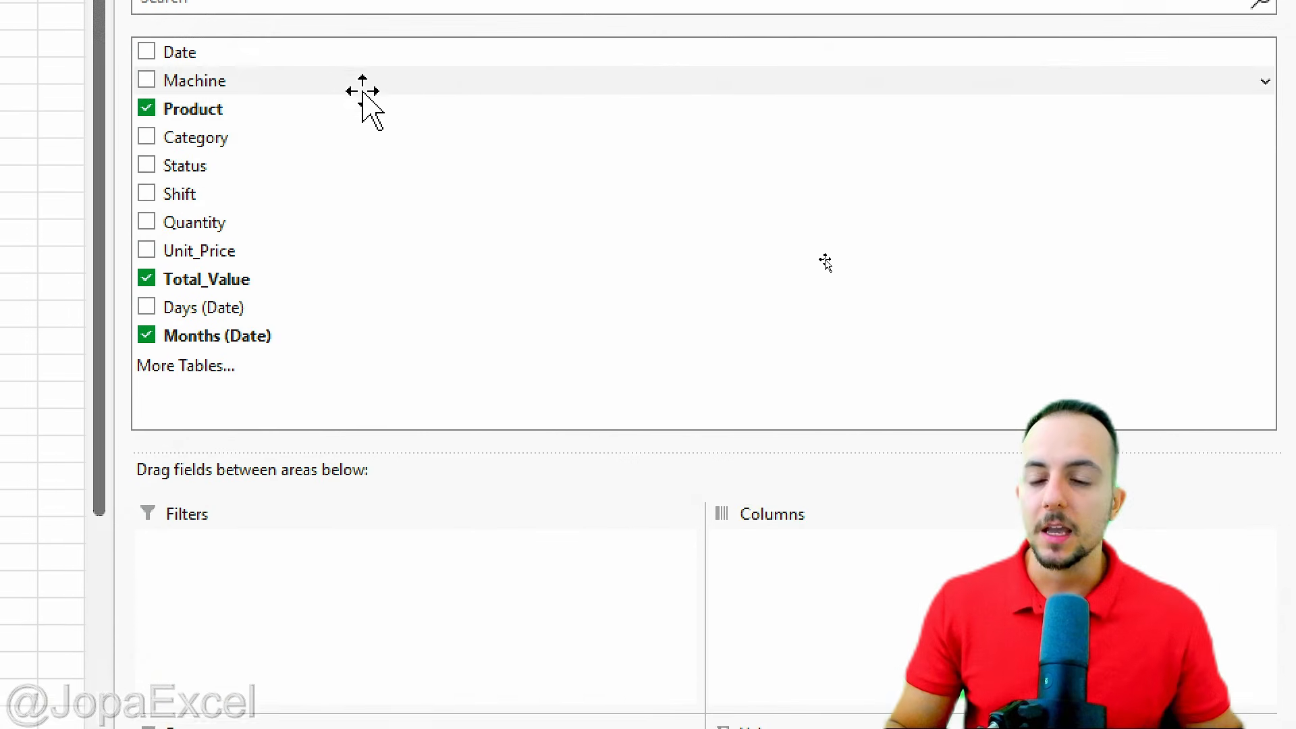
- Add the Quantity field to the Values area and place Sum of Quantity before Sum of Total_Value
mouse_move(223, 218)
mouse_down()
mouse_move(203, 205)
mouse_move(844, 399)
mouse_move(1273, 714)
mouse_move(1245, 728)
mouse_up()
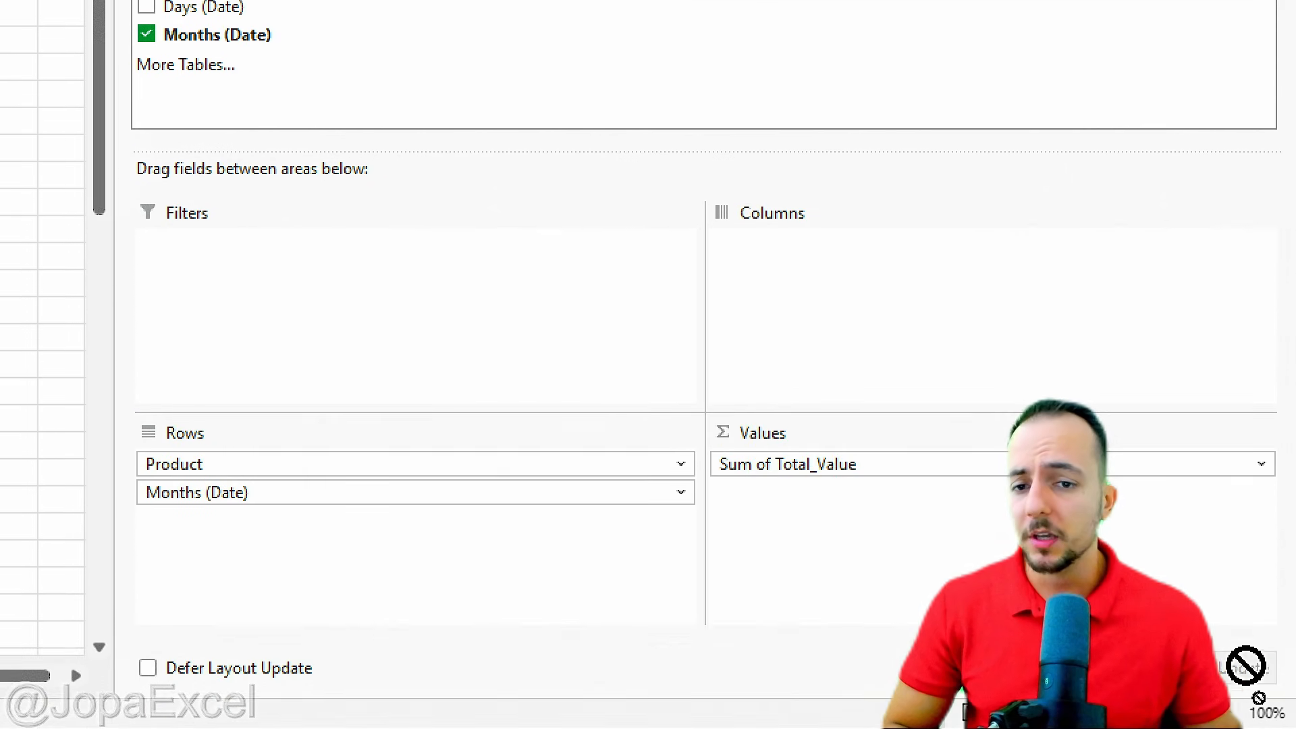
drag(1245, 665, 813, 567)
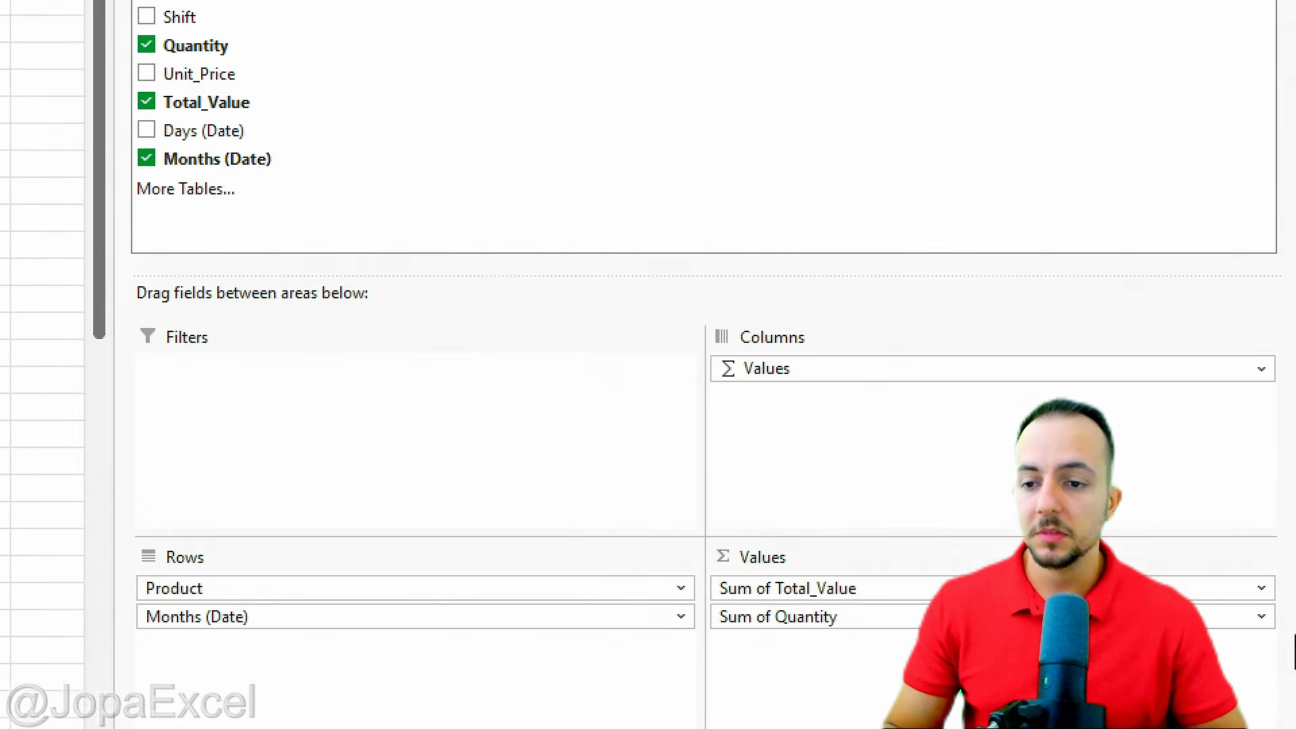
drag(808, 492, 862, 467)
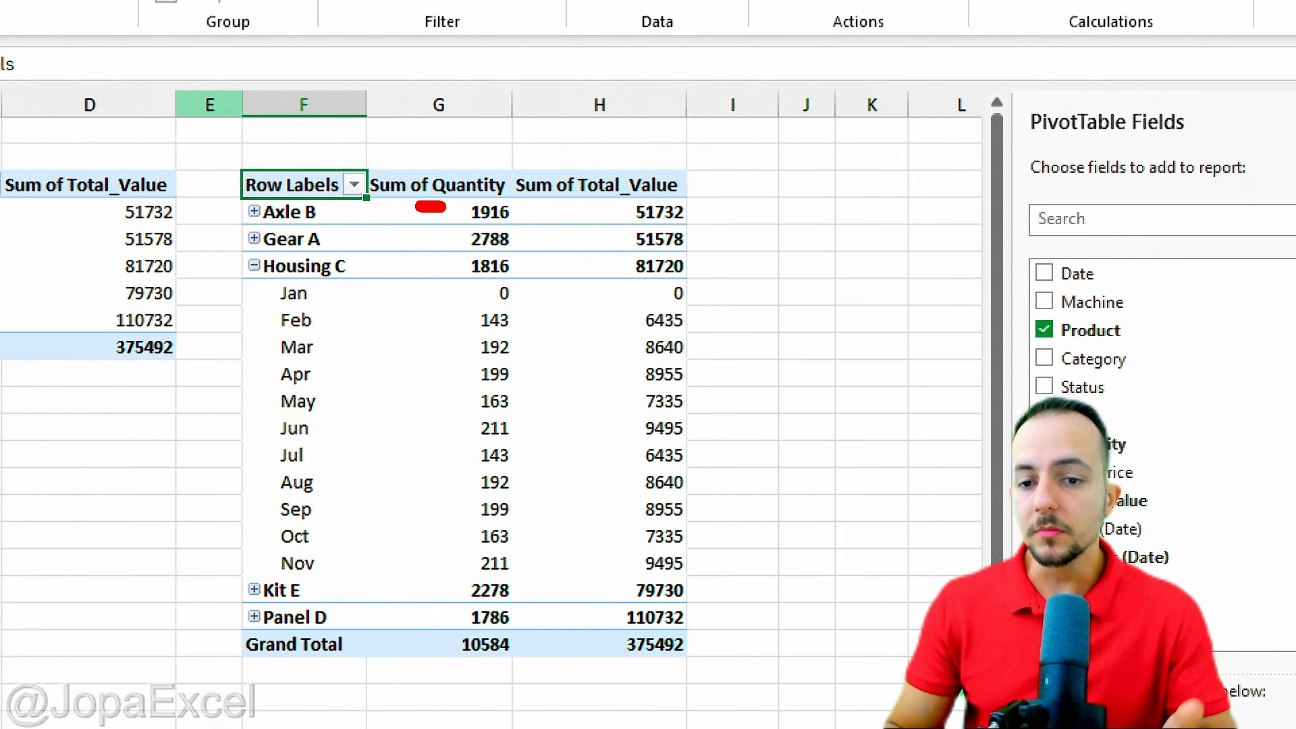
drag(442, 207, 714, 200)
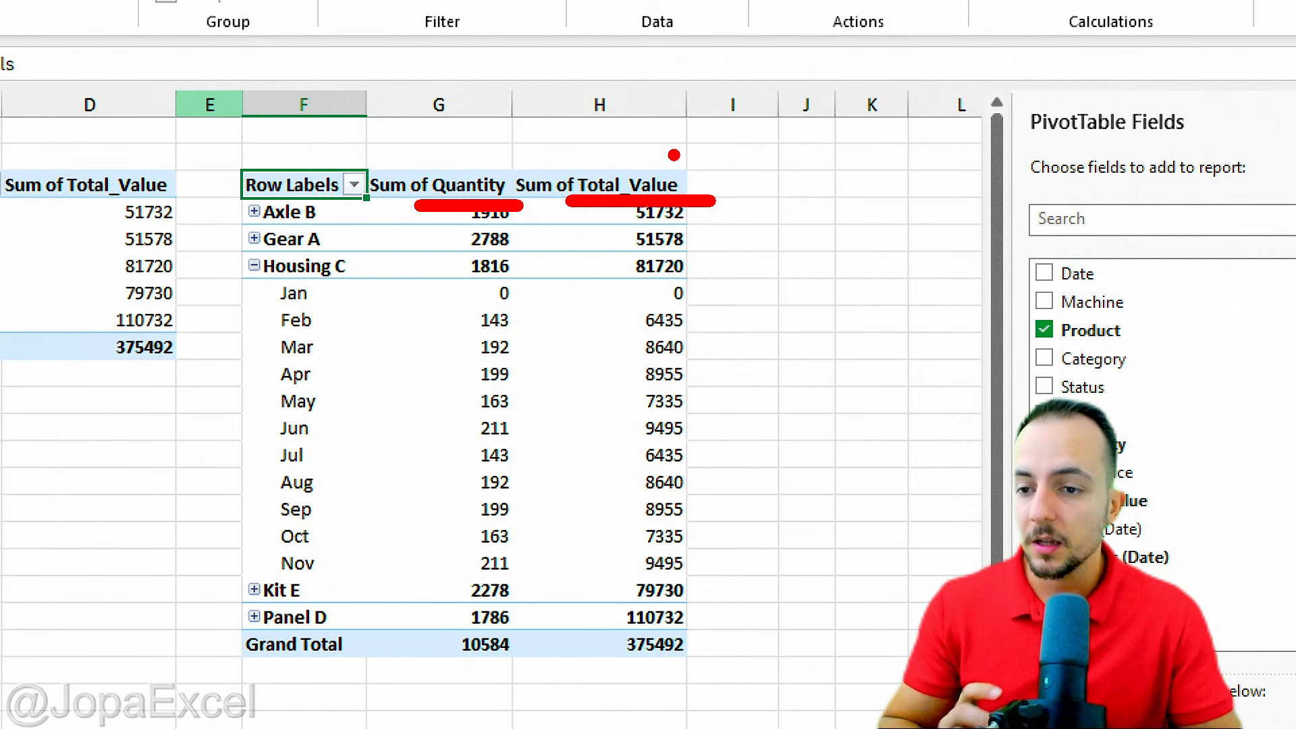
- Move Months (Date) from the Rows area to the Filters area and filter the PivotTable to Mar
key(Escape)
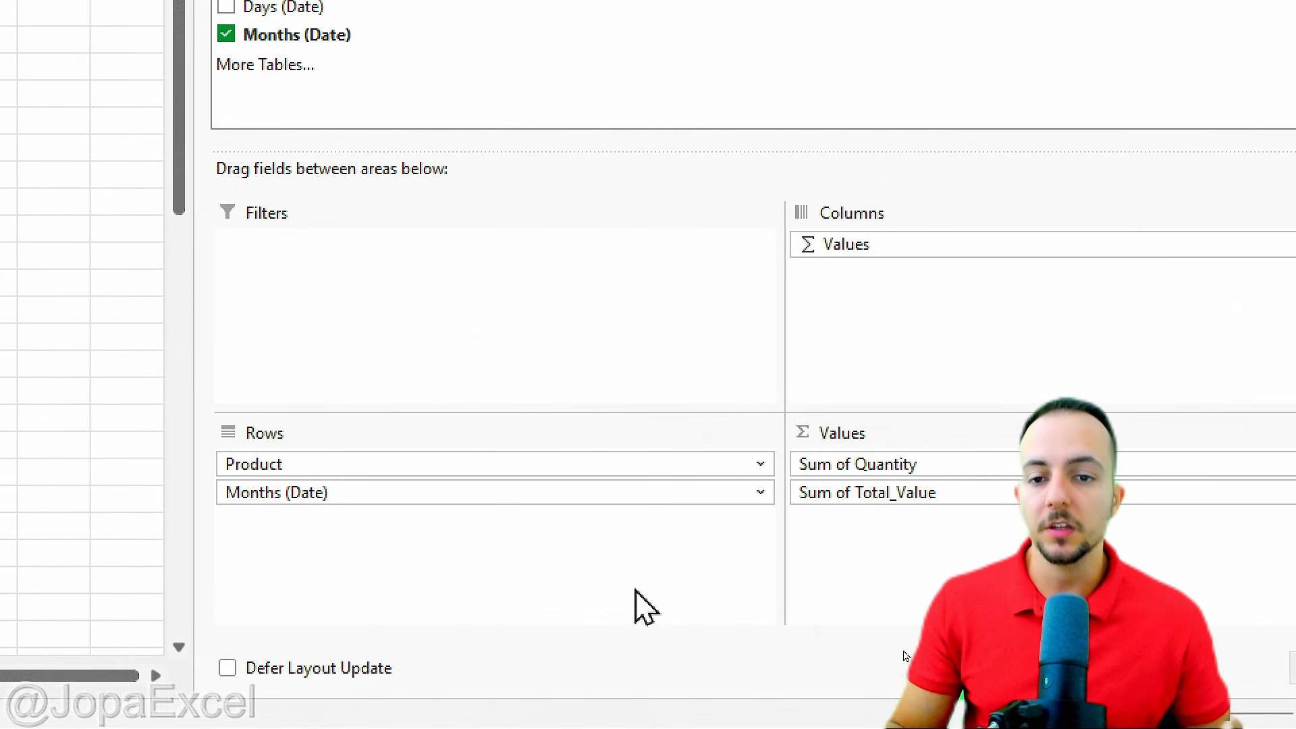
drag(420, 494, 506, 348)
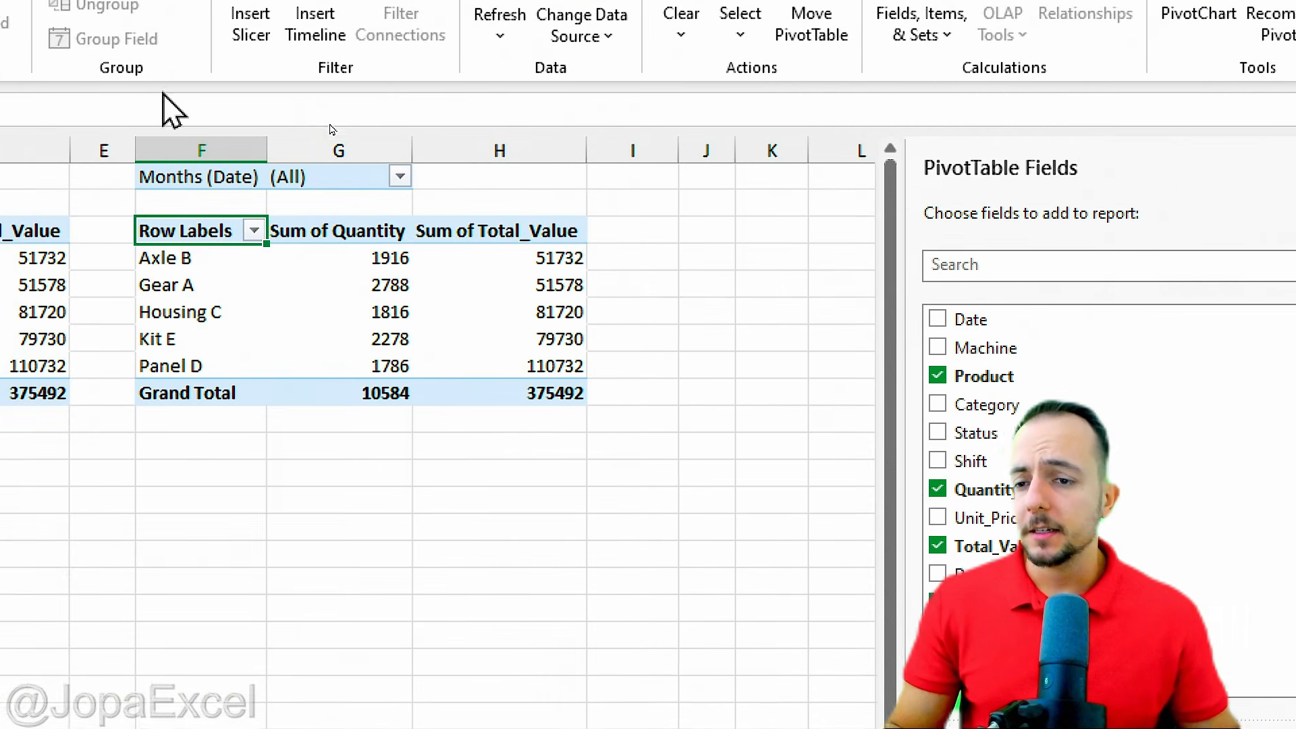
click(399, 177)
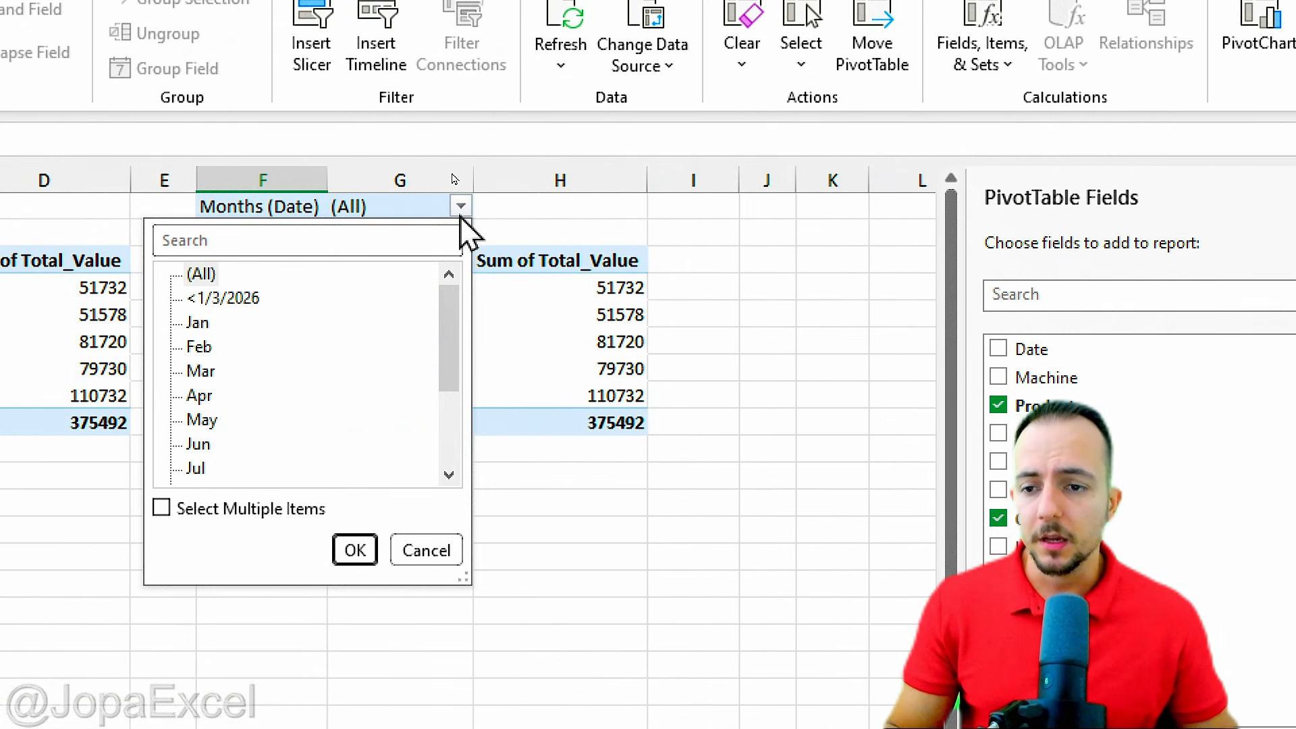
click(201, 370)
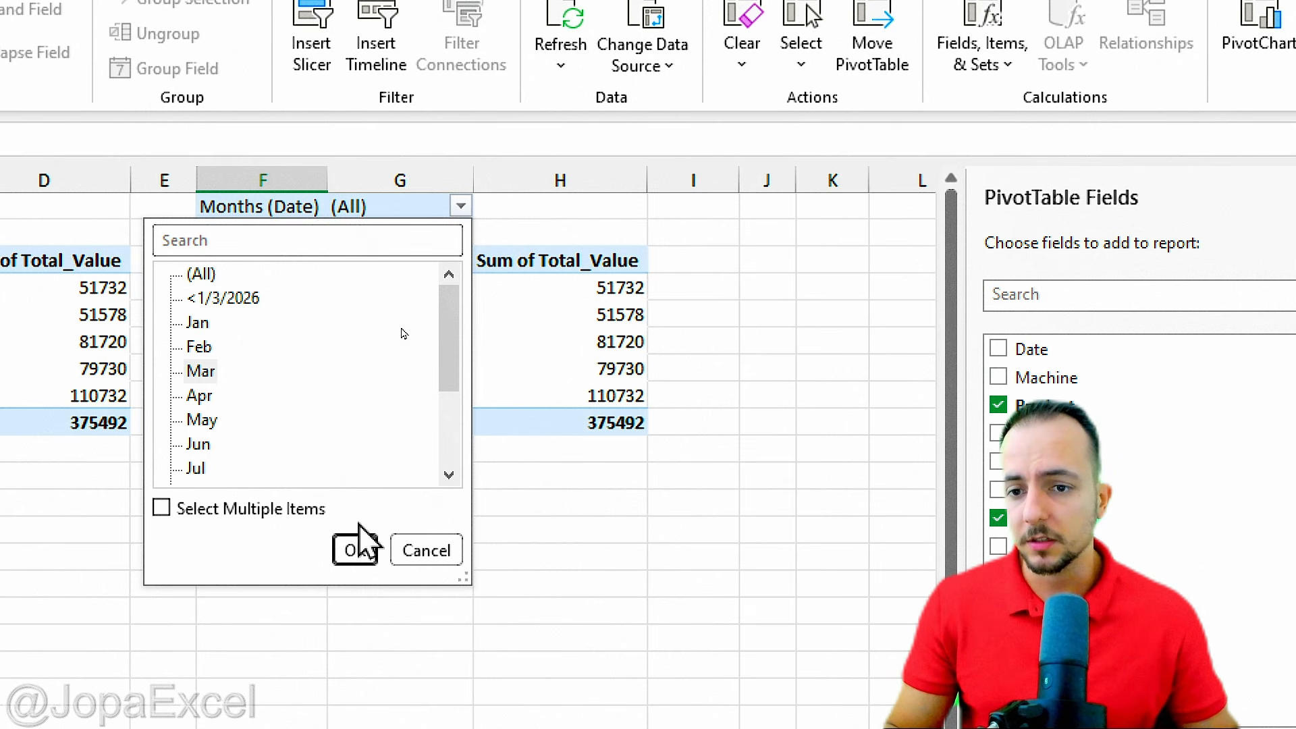
click(355, 549)
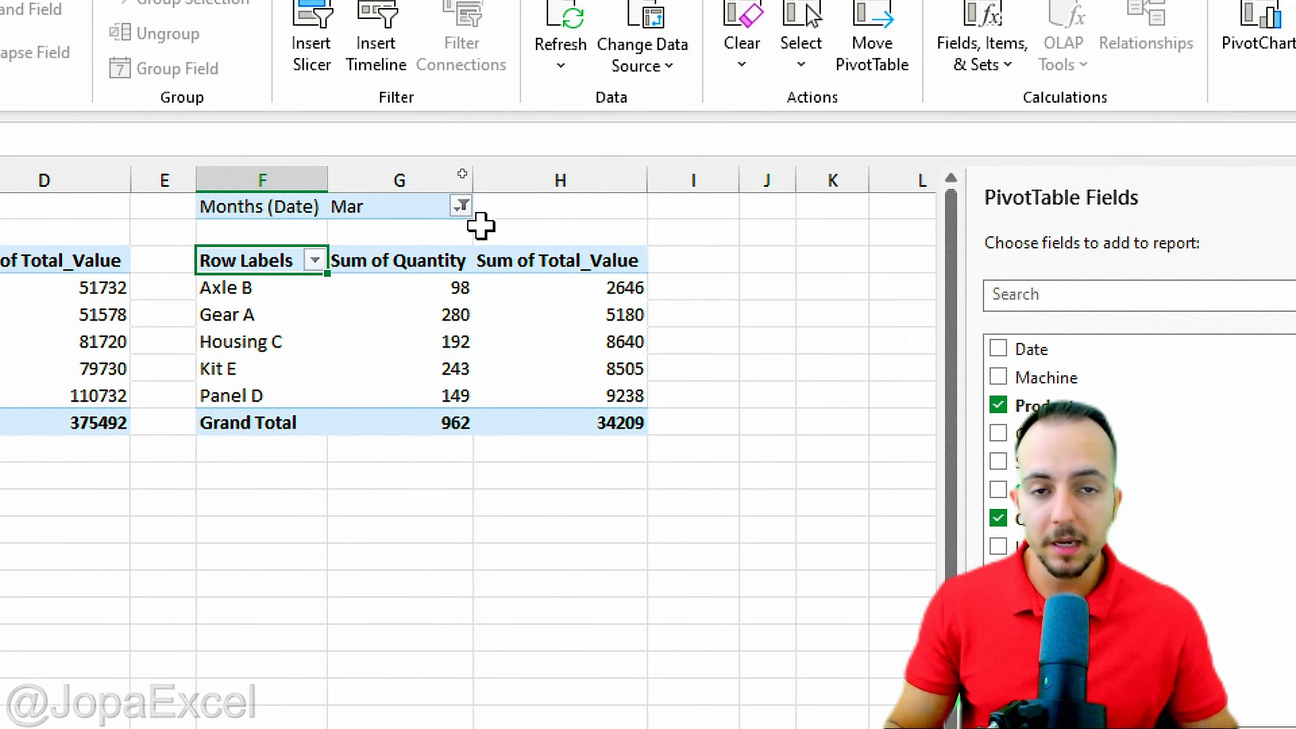
- Change the Months (Date) report filter to May
click(461, 205)
click(200, 419)
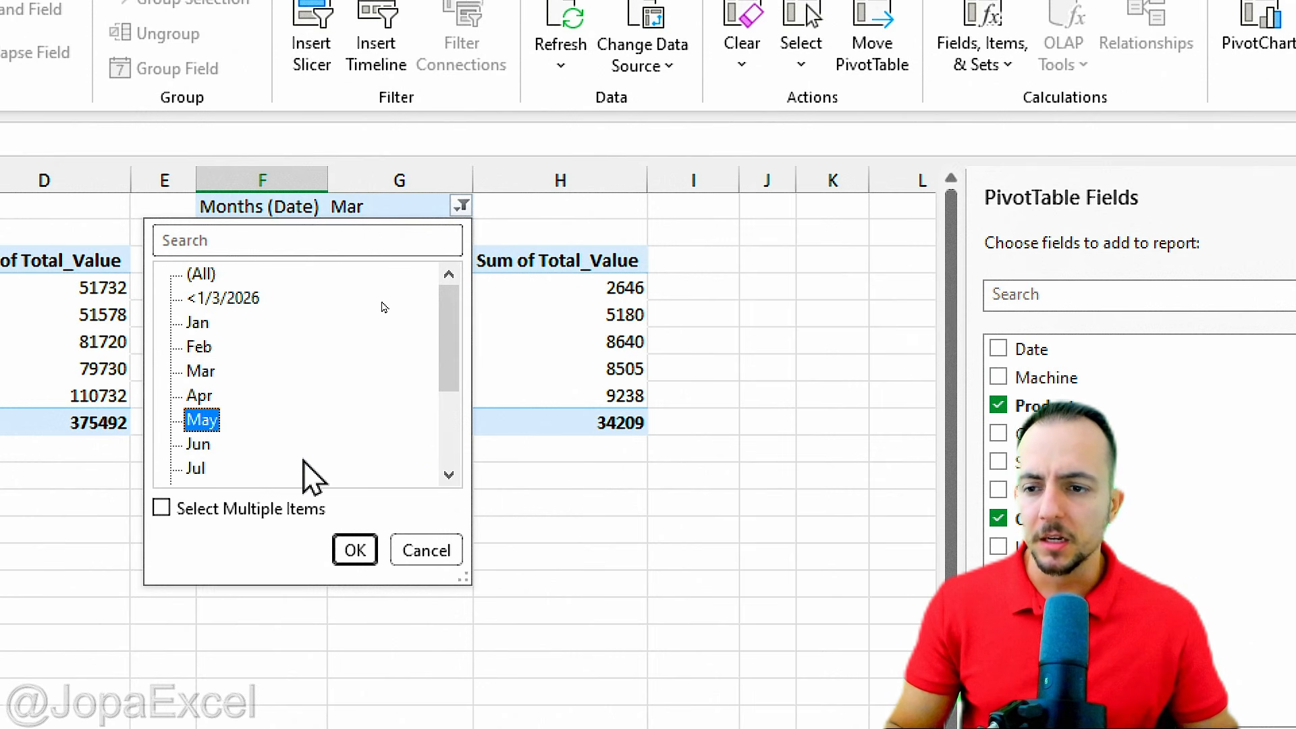
click(356, 549)
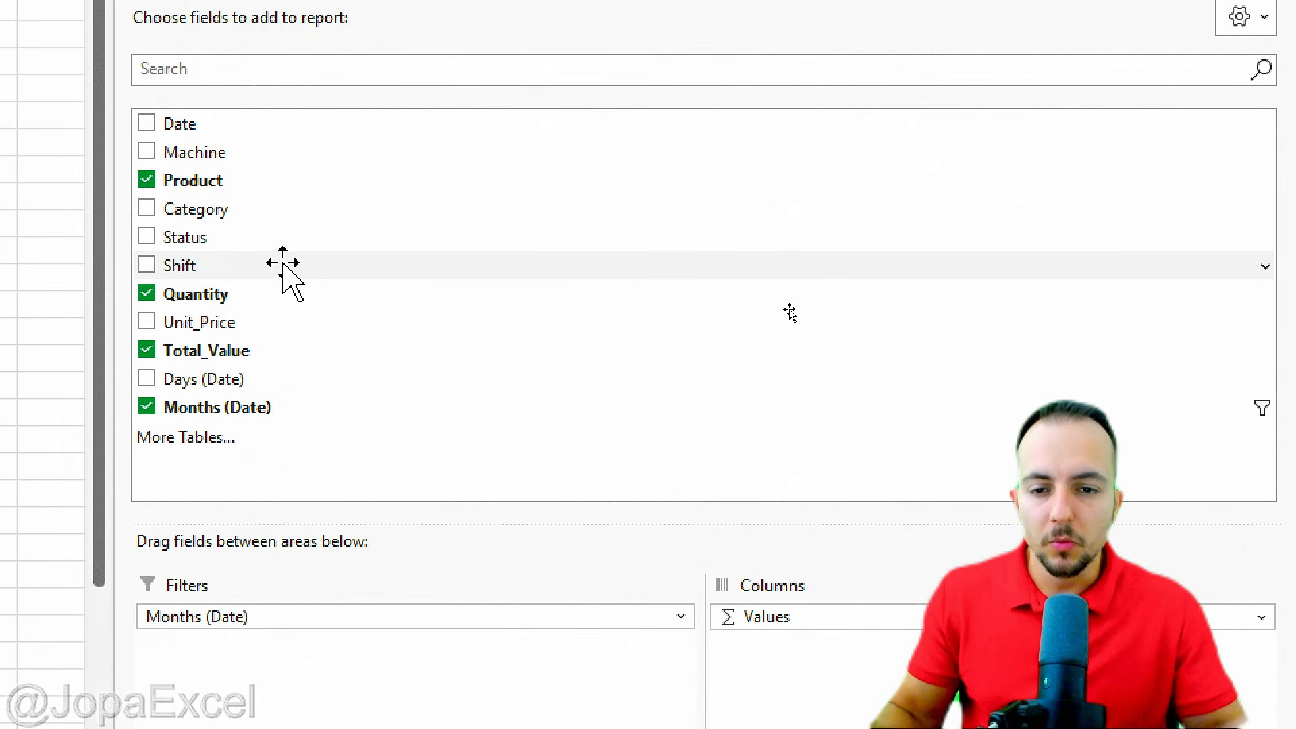
- Add the Status field to the Filters area below Months (Date)
key(ctrl+2)
mouse_move(175, 198)
mouse_down()
mouse_move(124, 217)
mouse_move(153, 186)
mouse_up()
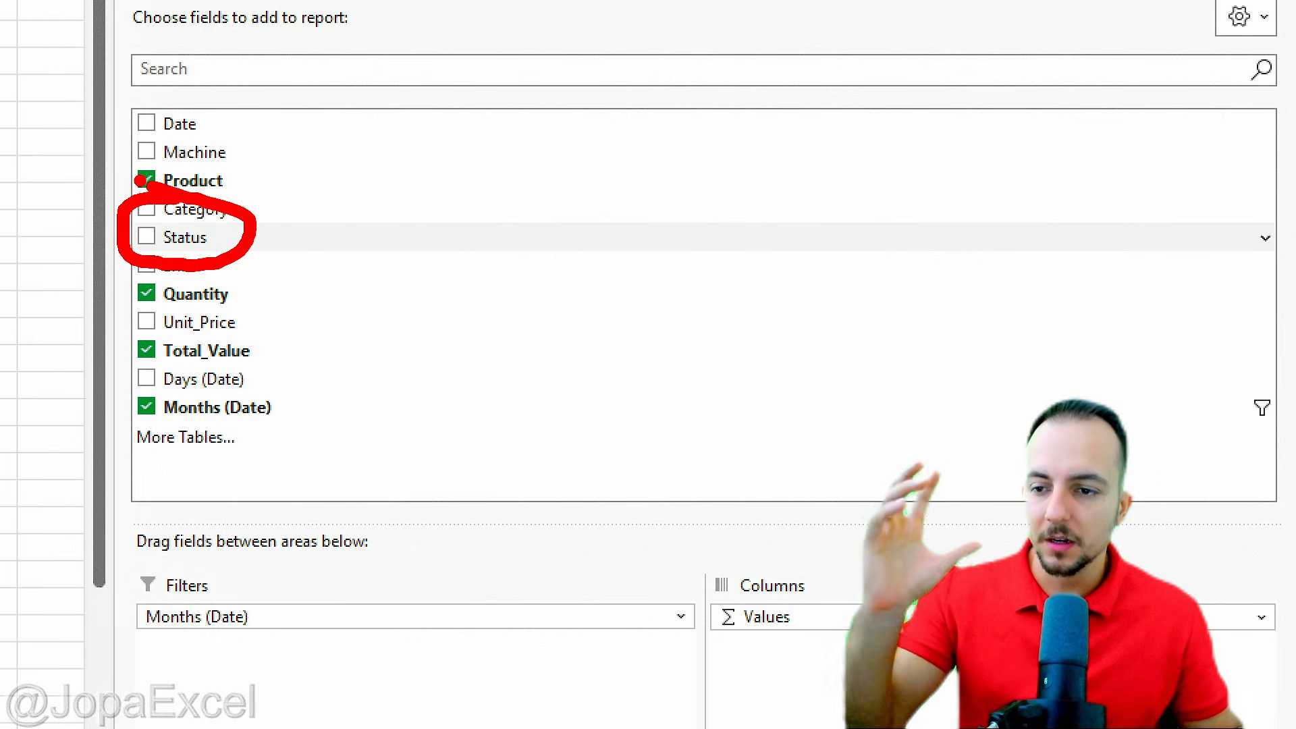
key(Escape)
mouse_move(185, 237)
mouse_down()
mouse_move(226, 225)
mouse_move(298, 541)
mouse_move(290, 693)
mouse_up()
drag(290, 648, 284, 654)
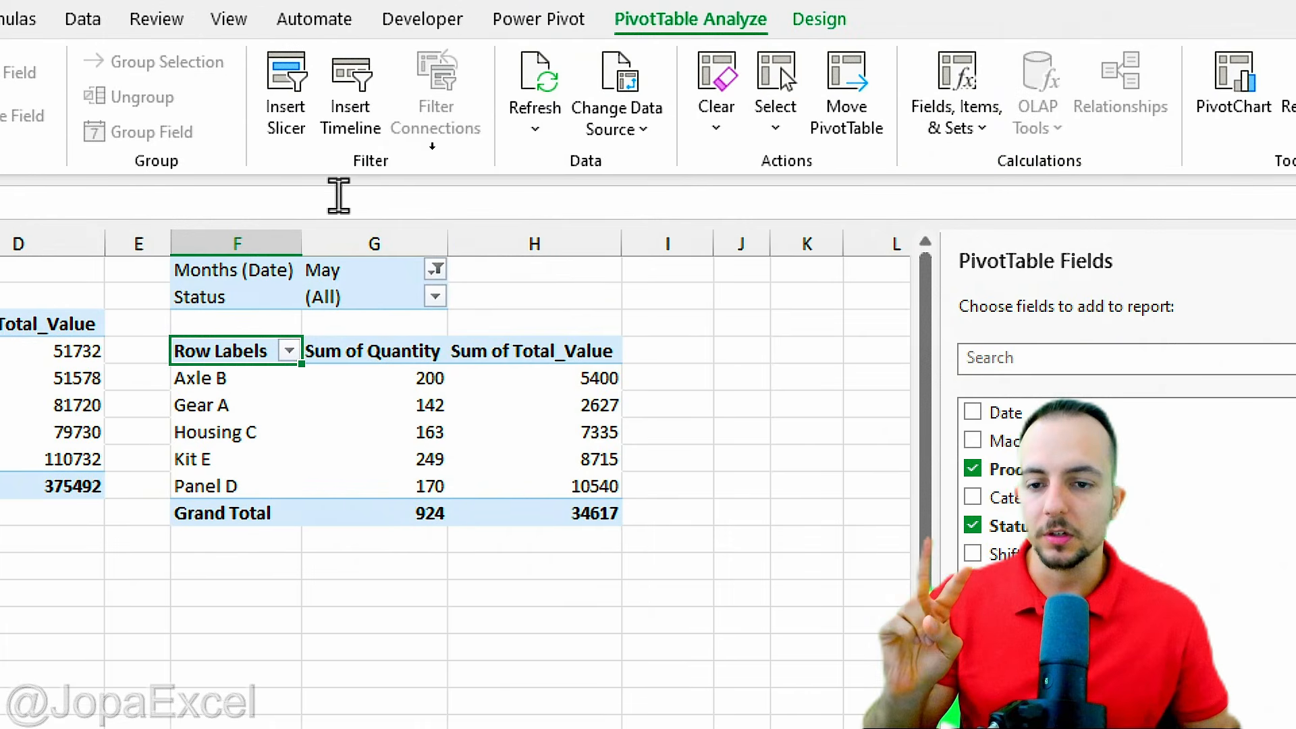
key(ctrl+2)
drag(334, 249, 394, 230)
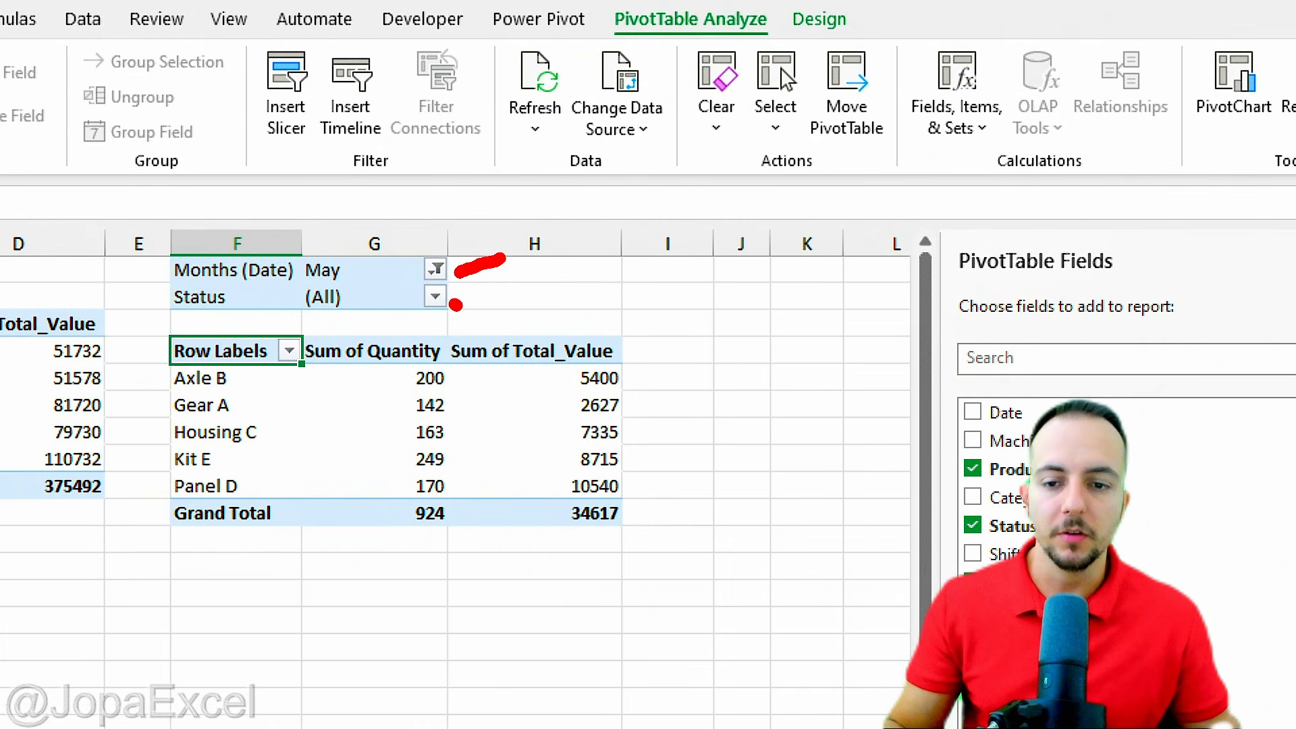
drag(329, 280, 374, 303)
key(Escape)
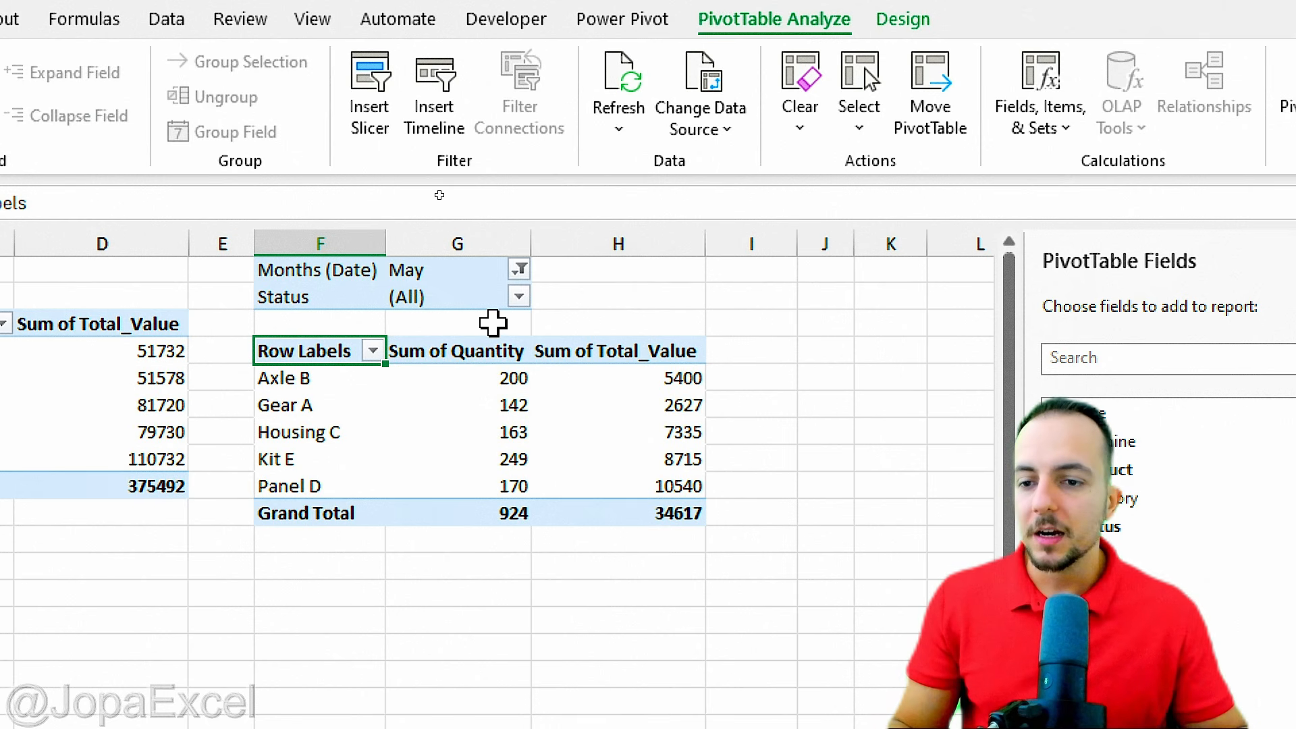
- Set the Status report filter to Maintenance
click(447, 275)
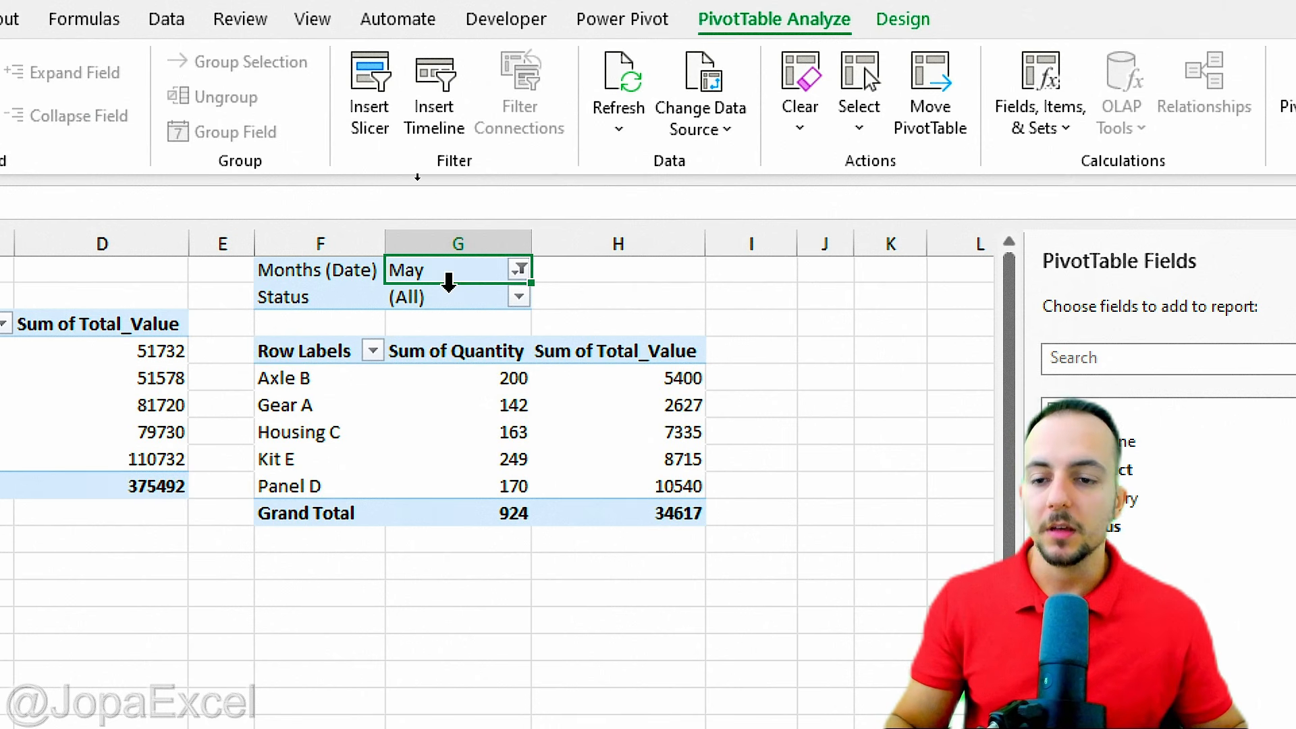
click(461, 297)
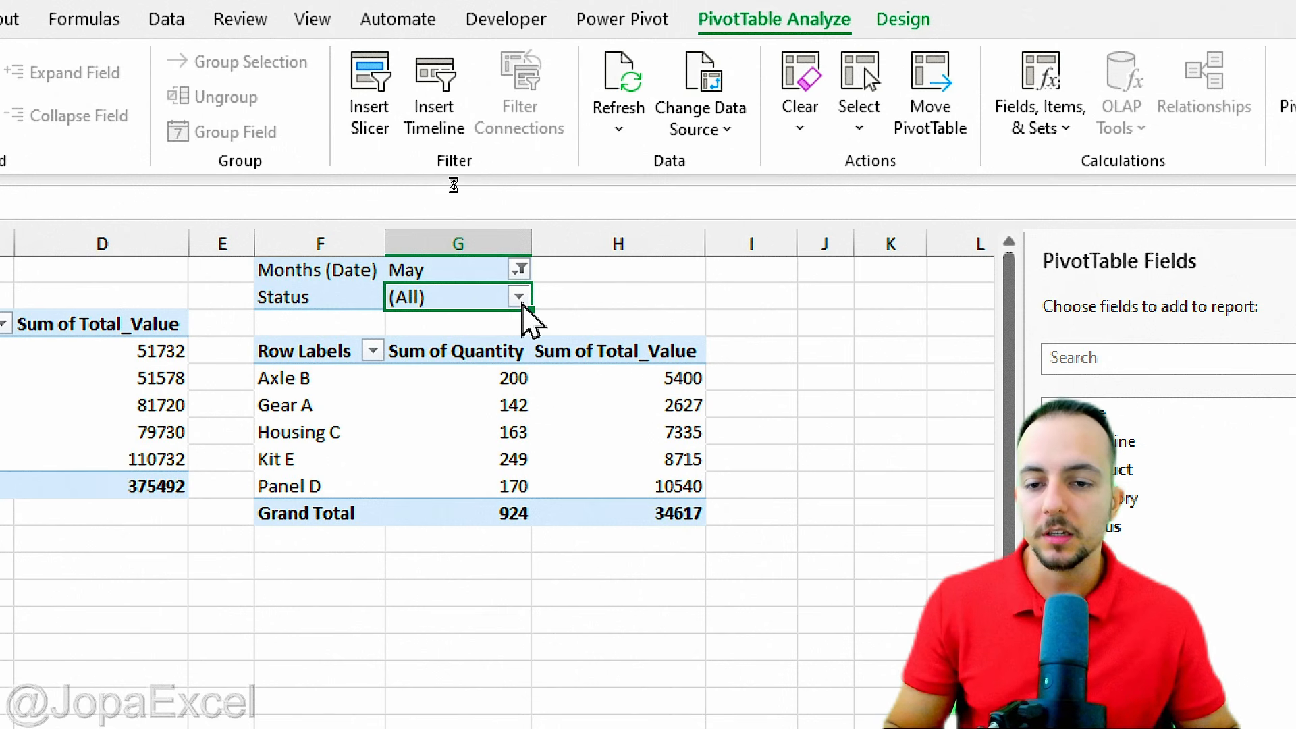
click(518, 297)
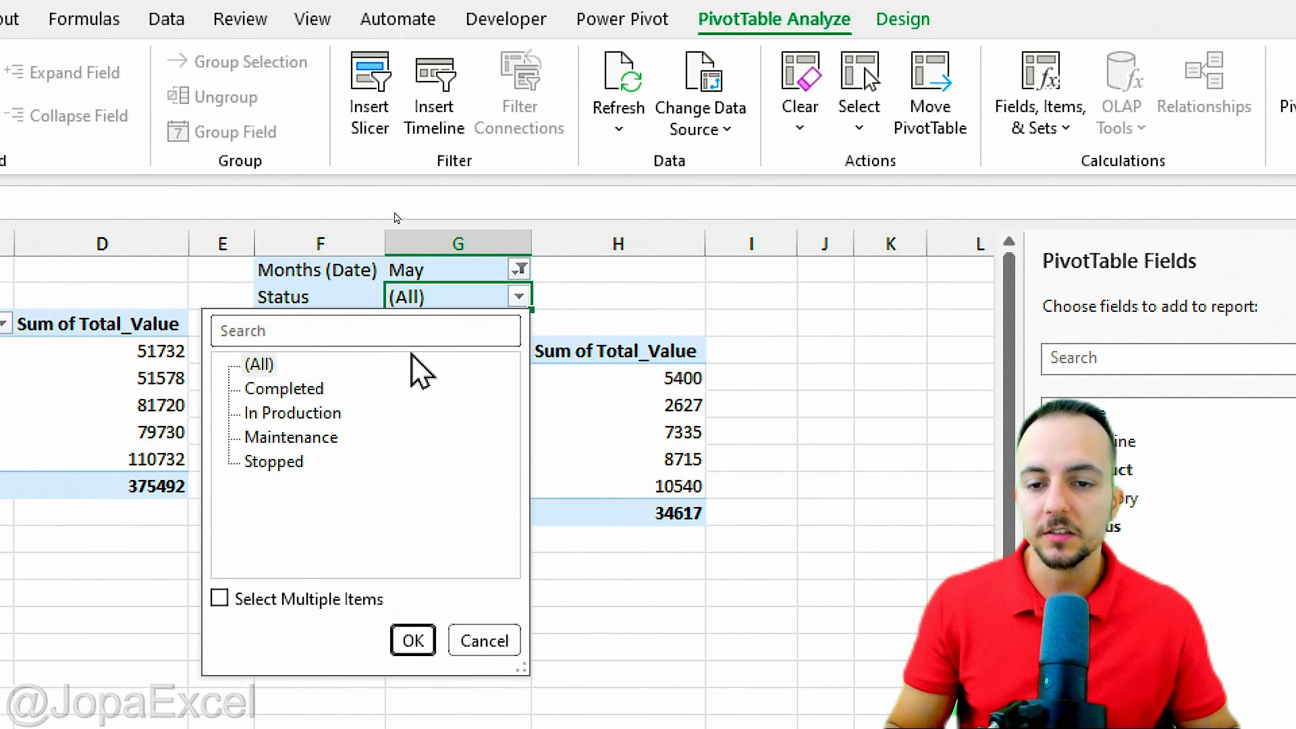
click(304, 439)
click(410, 637)
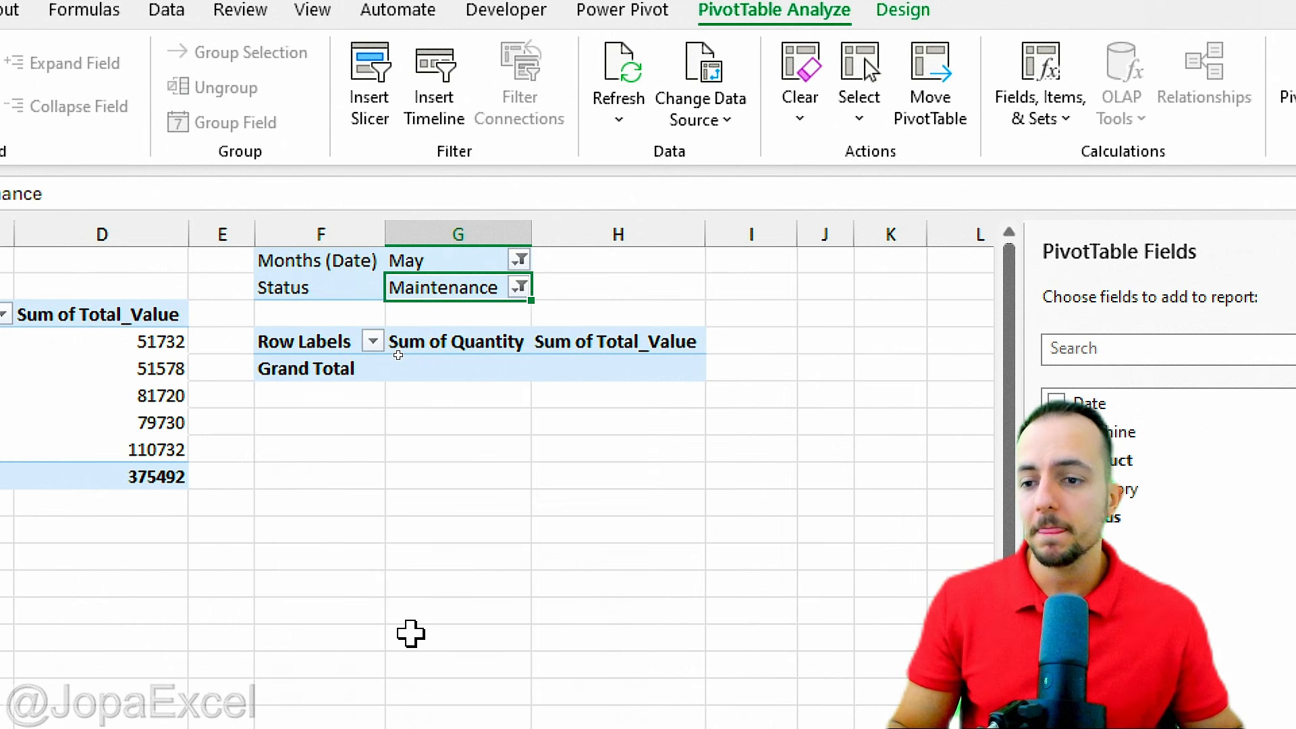
- Switch the Status report filter to Stopped
click(328, 264)
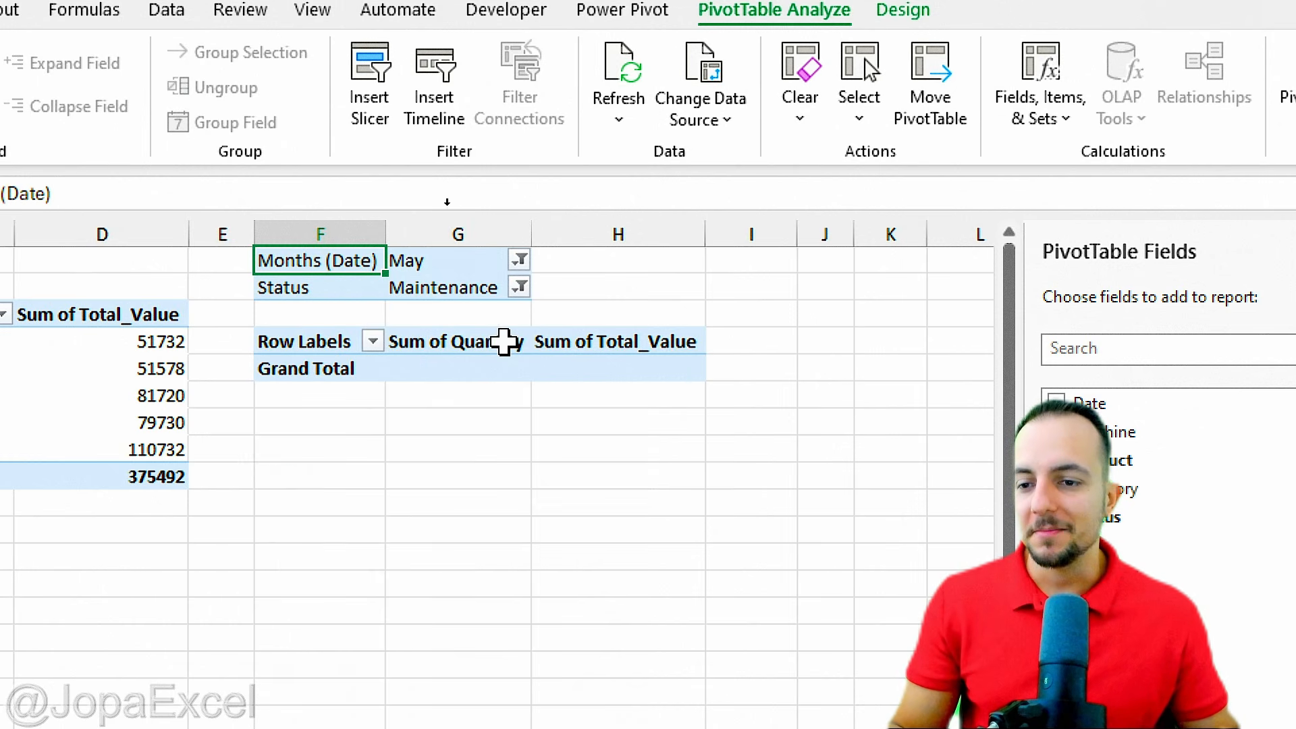
click(519, 287)
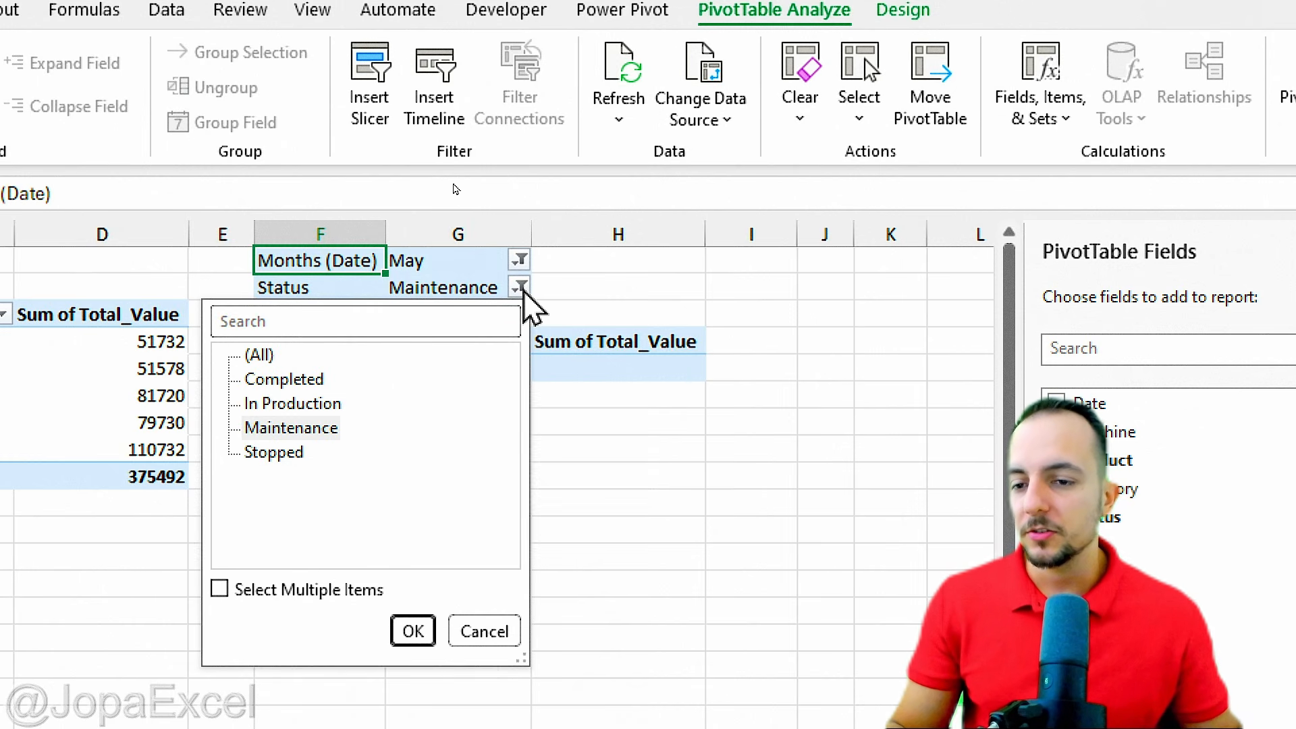
click(289, 453)
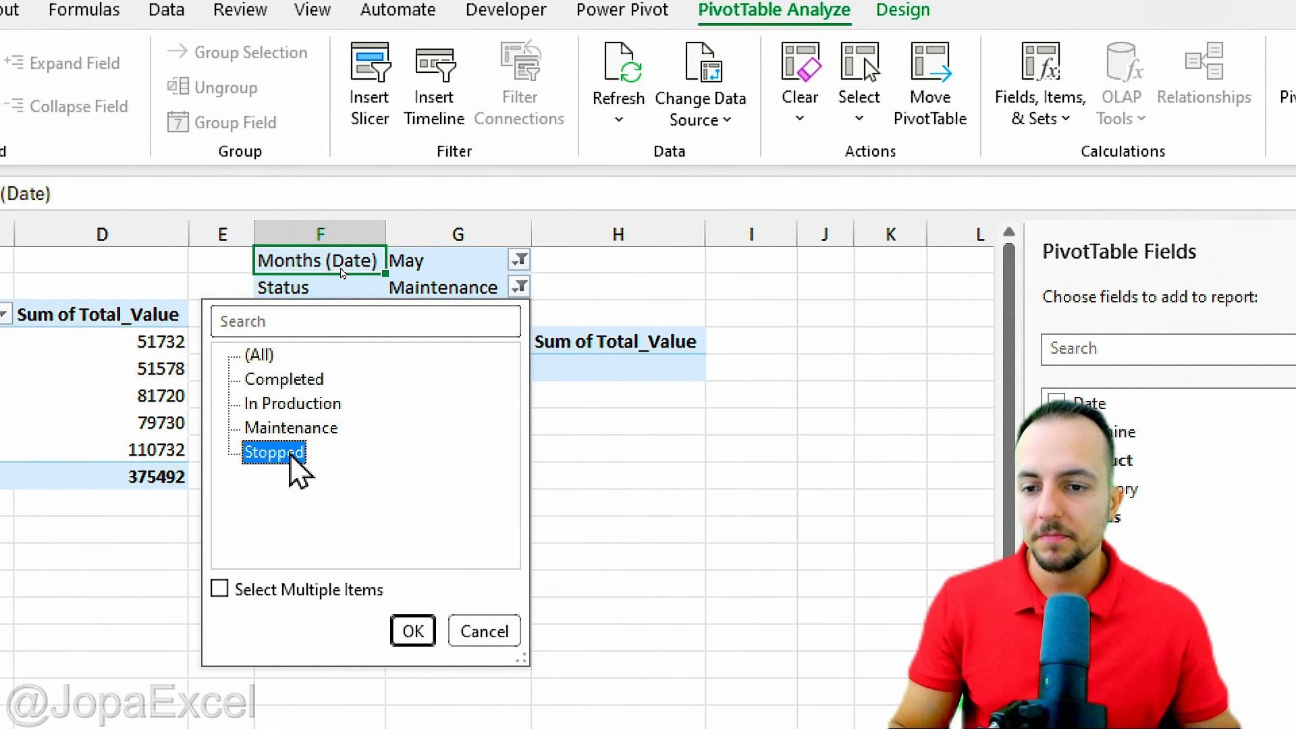
click(410, 630)
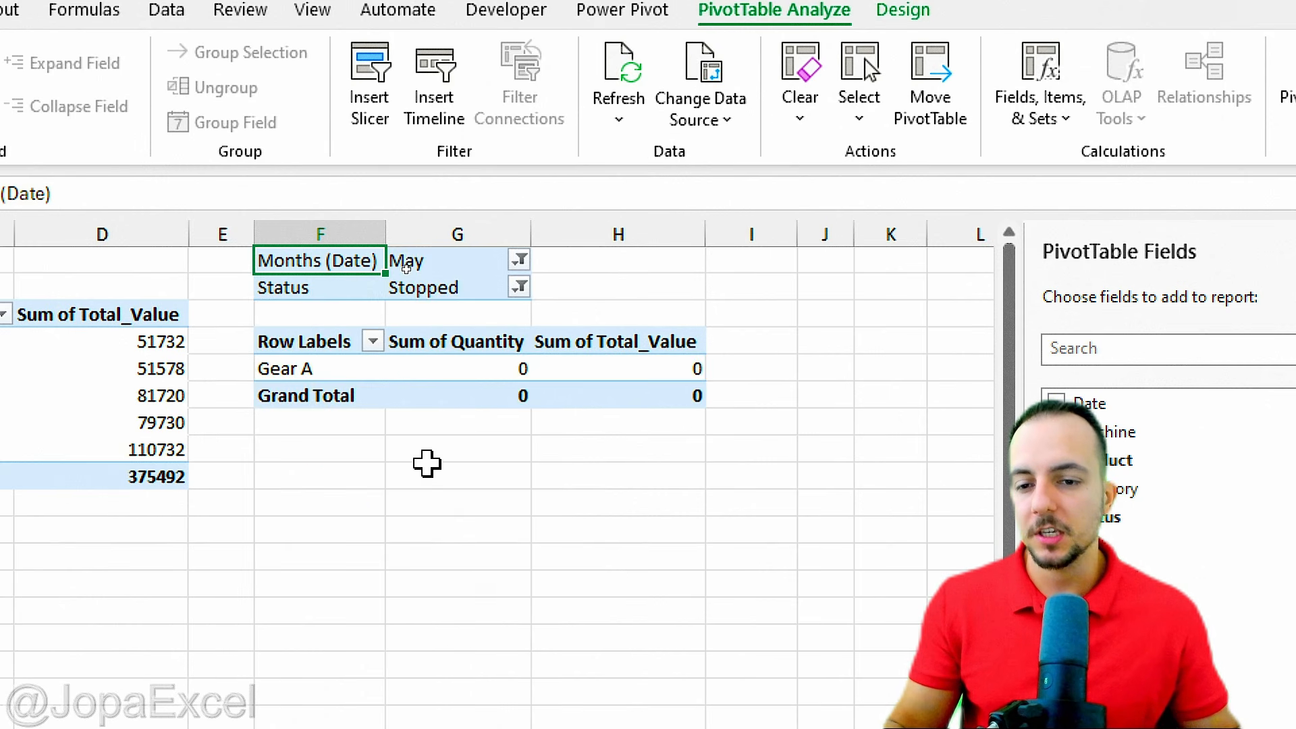
- Set the Status report filter to Completed and select the filtered product summary to review it
click(519, 289)
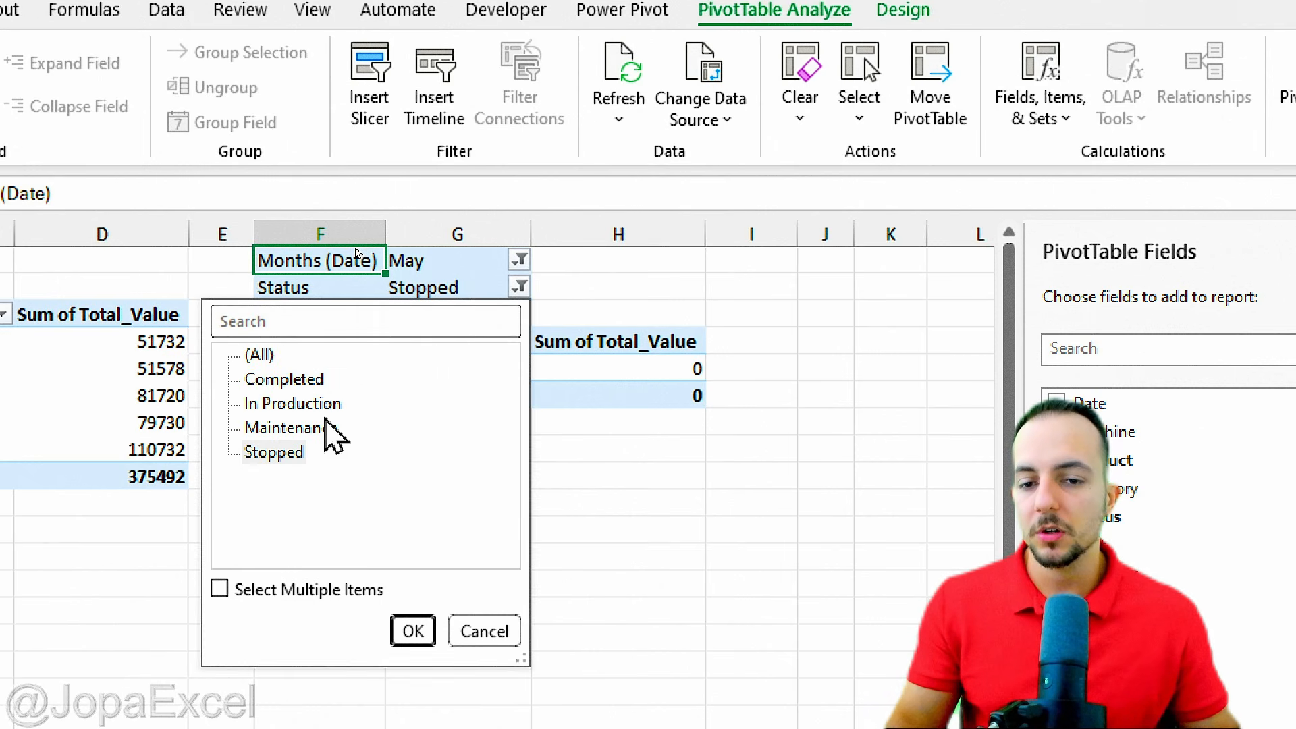
click(305, 383)
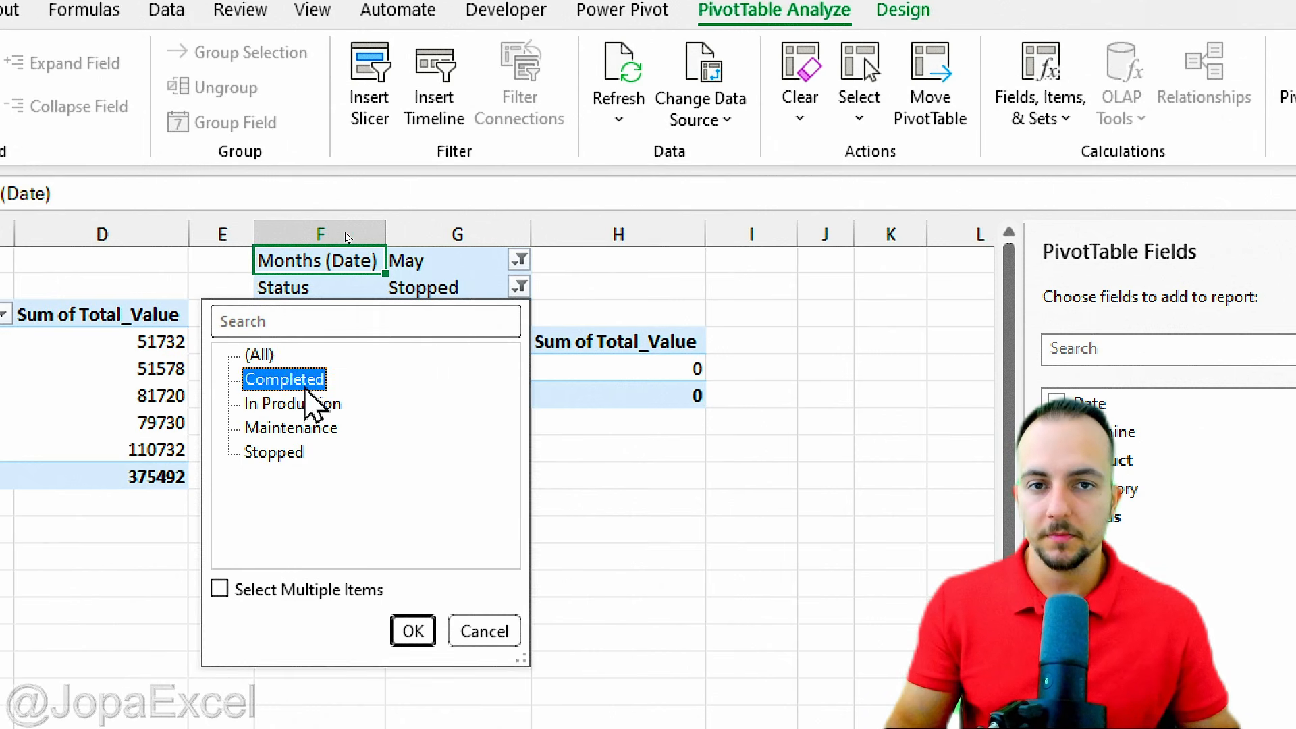
click(413, 625)
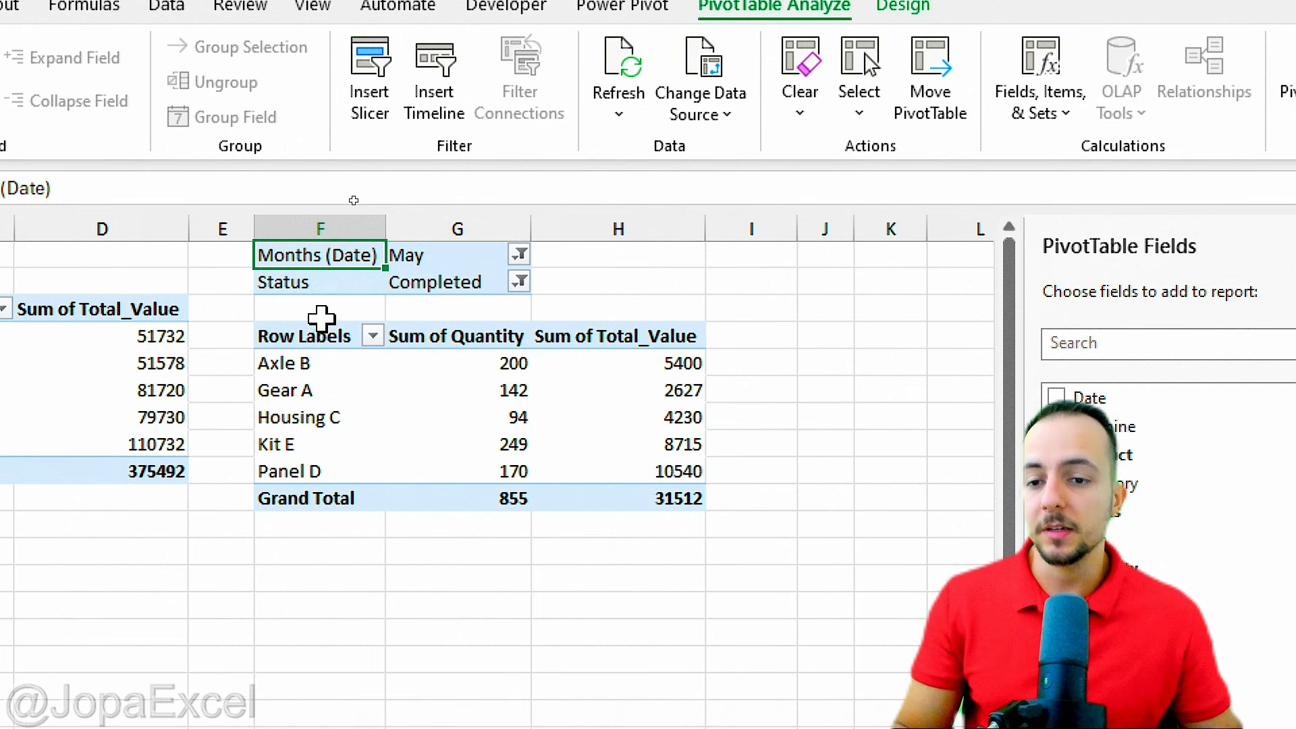
click(334, 343)
mouse_move(335, 343)
mouse_down()
mouse_move(480, 442)
mouse_move(634, 500)
mouse_up()
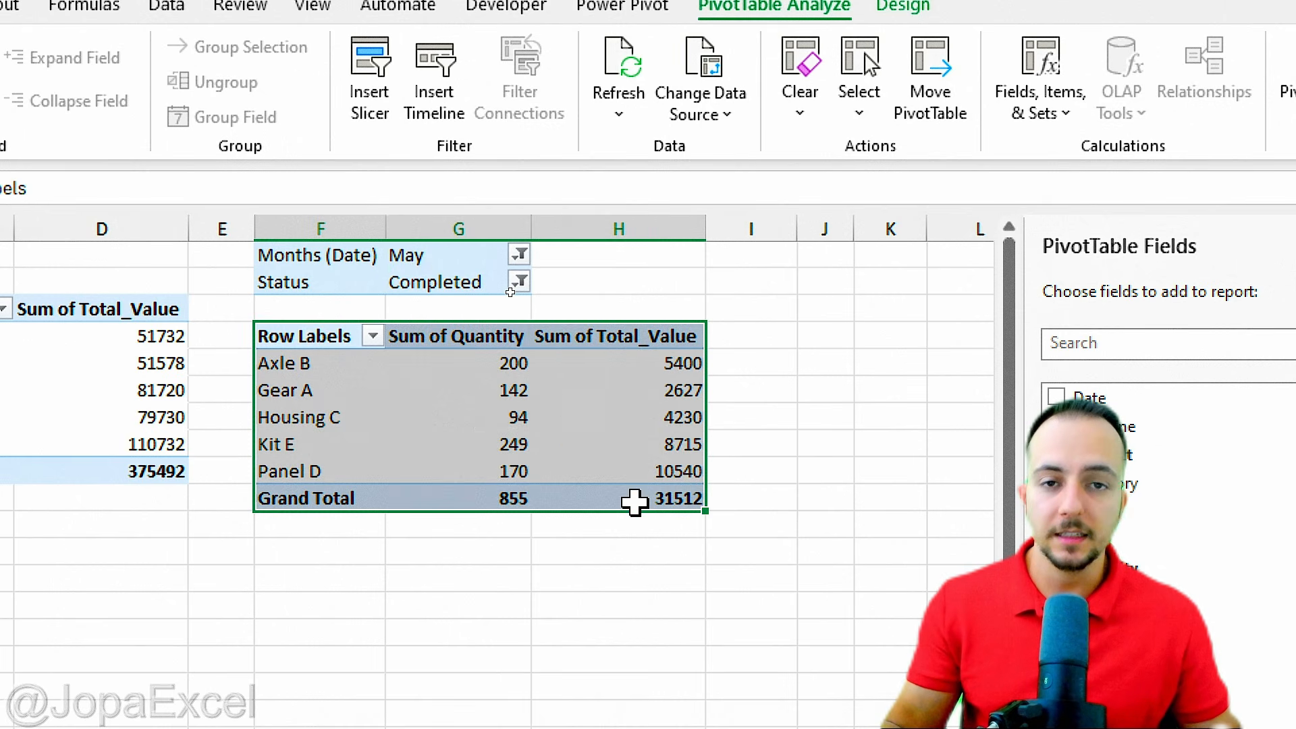
click(336, 342)
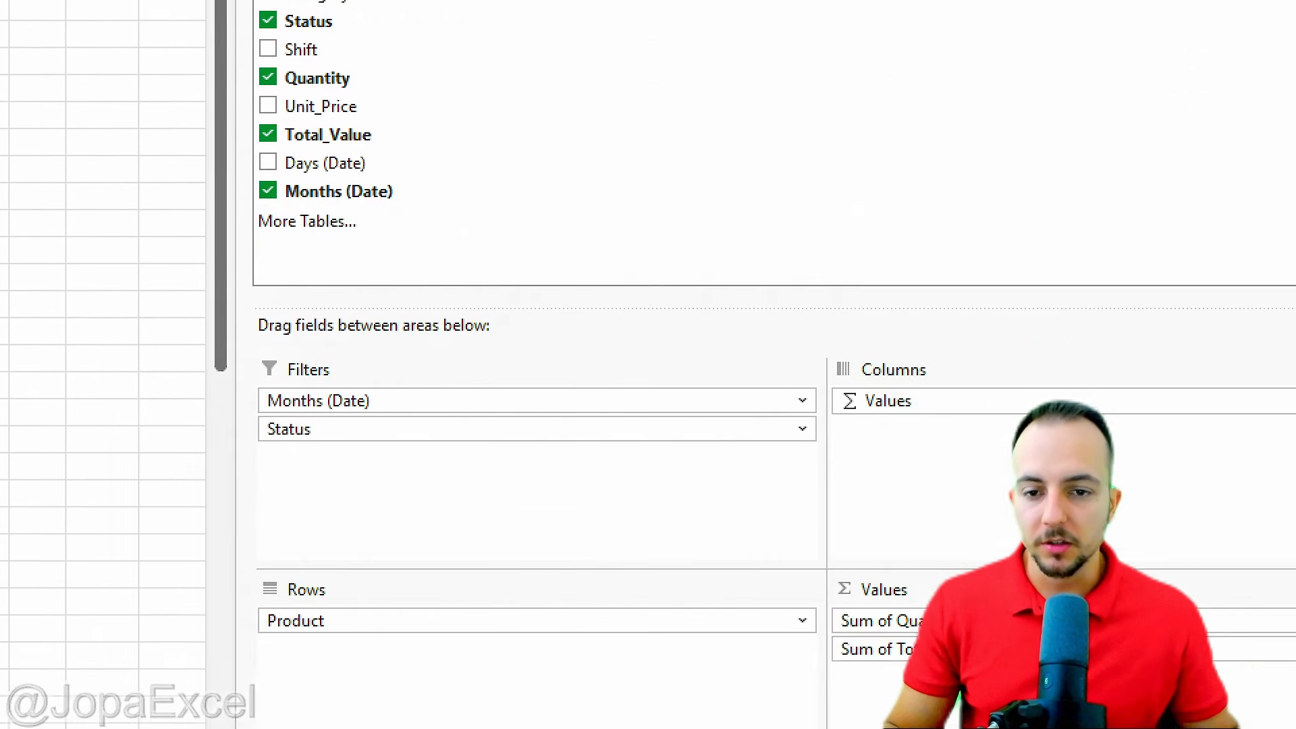
- Move Months (Date) and Status from the Filters area to the Rows area, nested in that order under Product
click(404, 481)
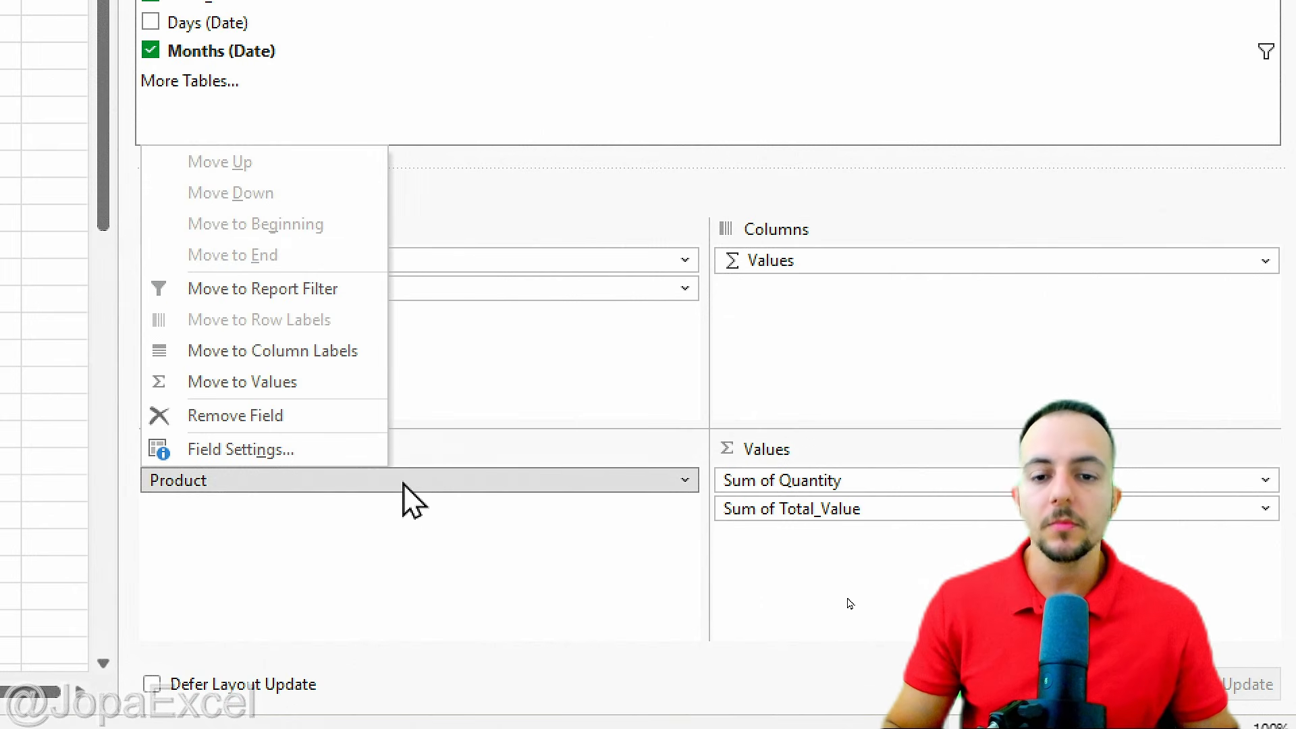
click(404, 484)
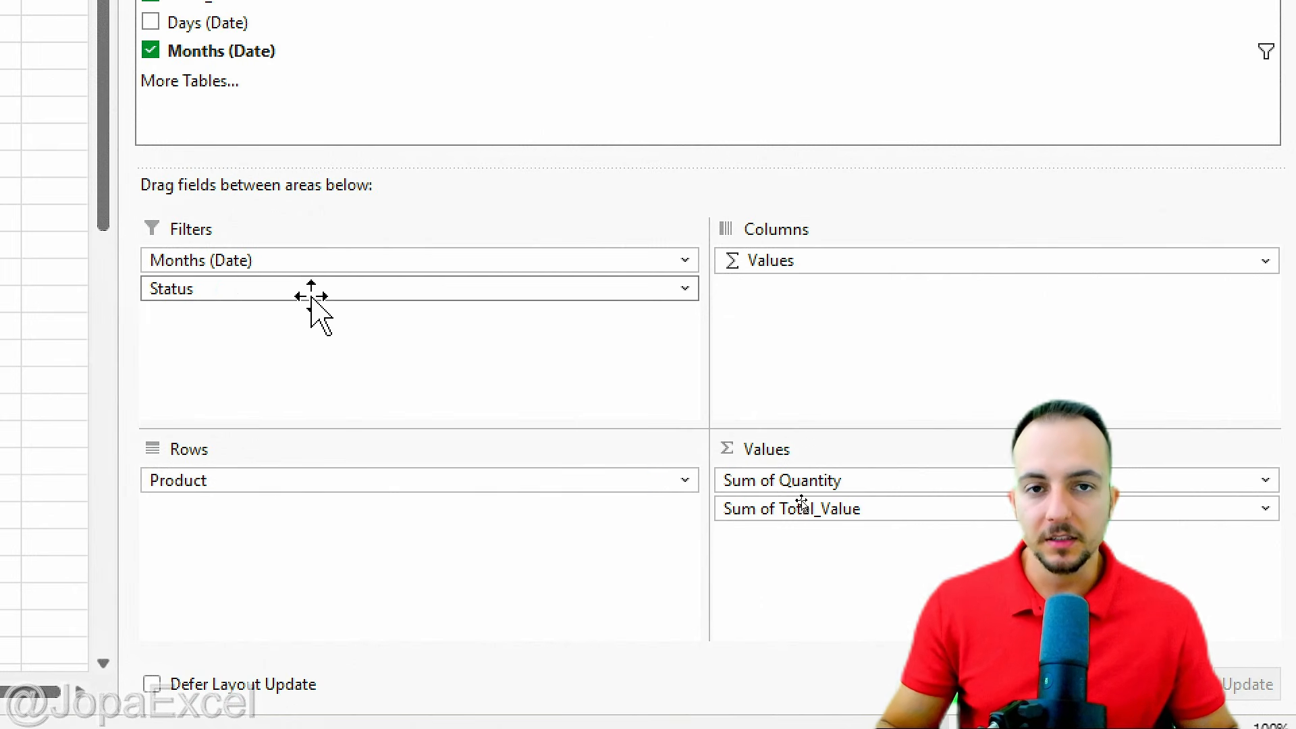
drag(290, 266, 365, 513)
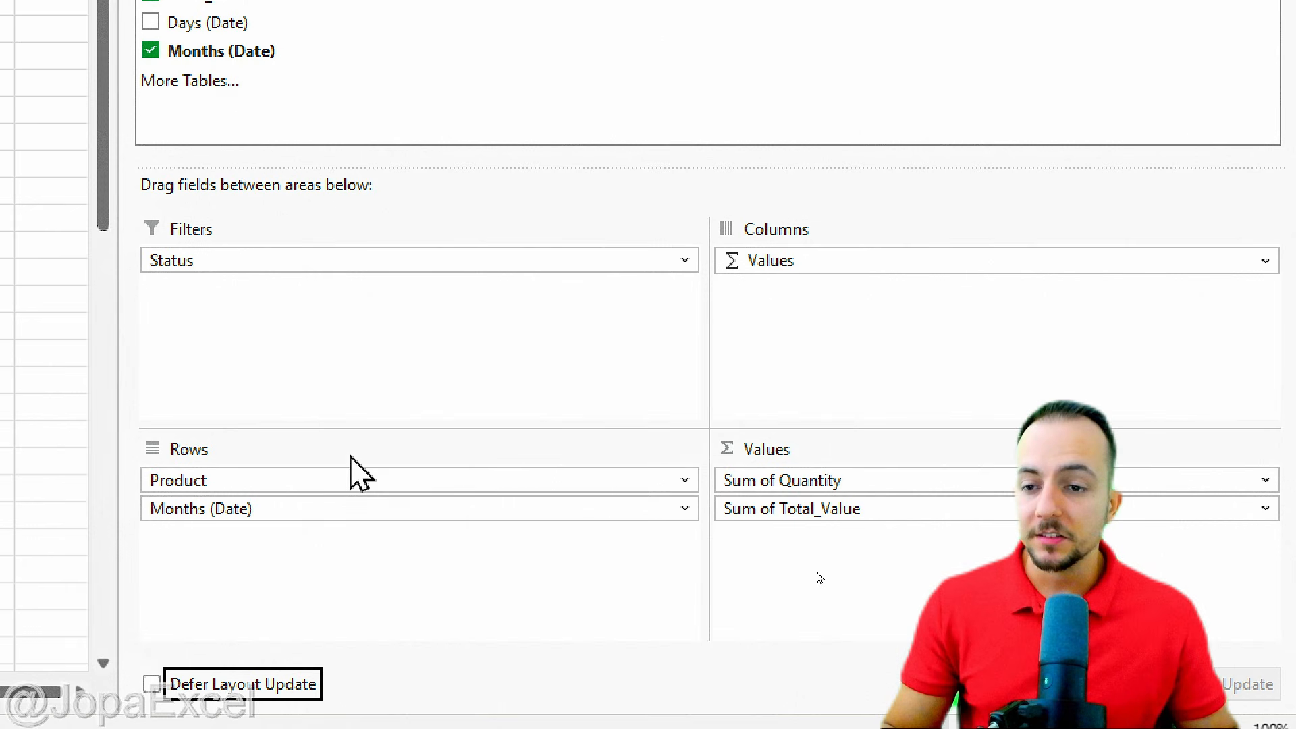
drag(232, 263, 281, 548)
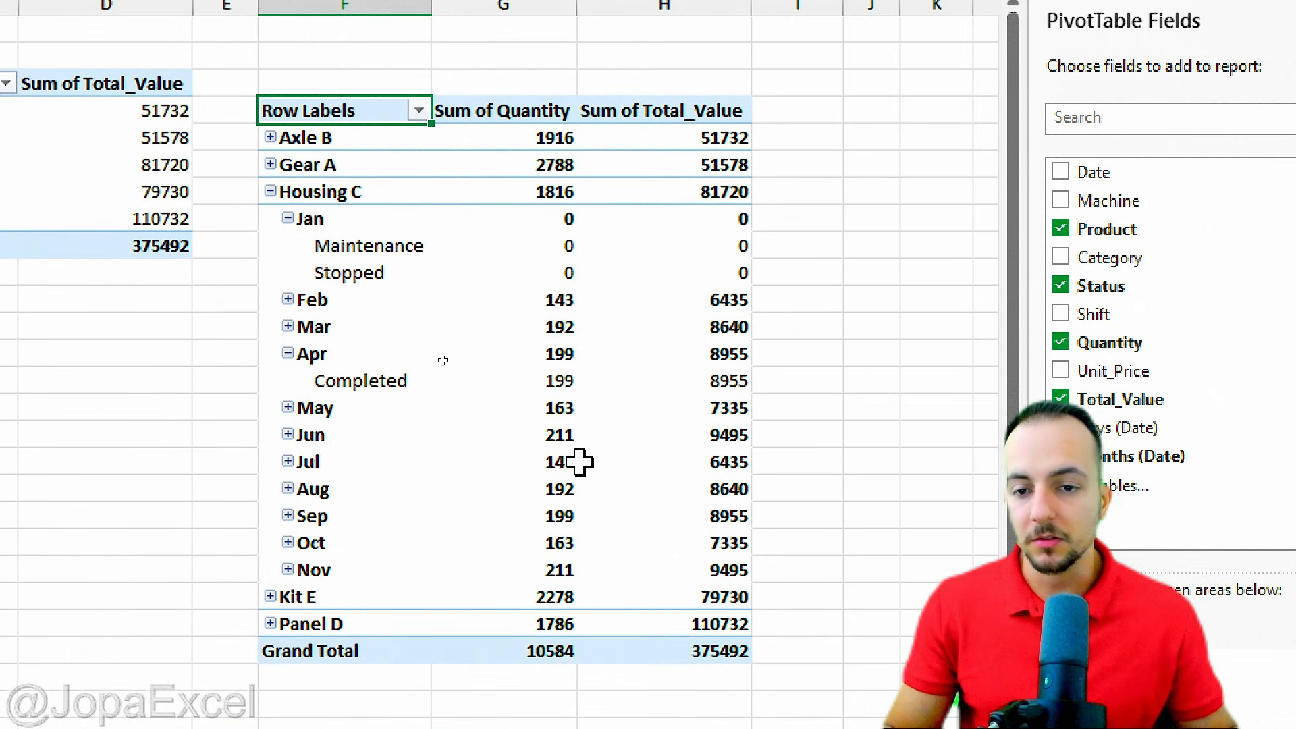
- Under Housing C, show the status breakdown for Feb only, with Jan and Apr collapsed, and select its Completed and In Production rows
click(288, 219)
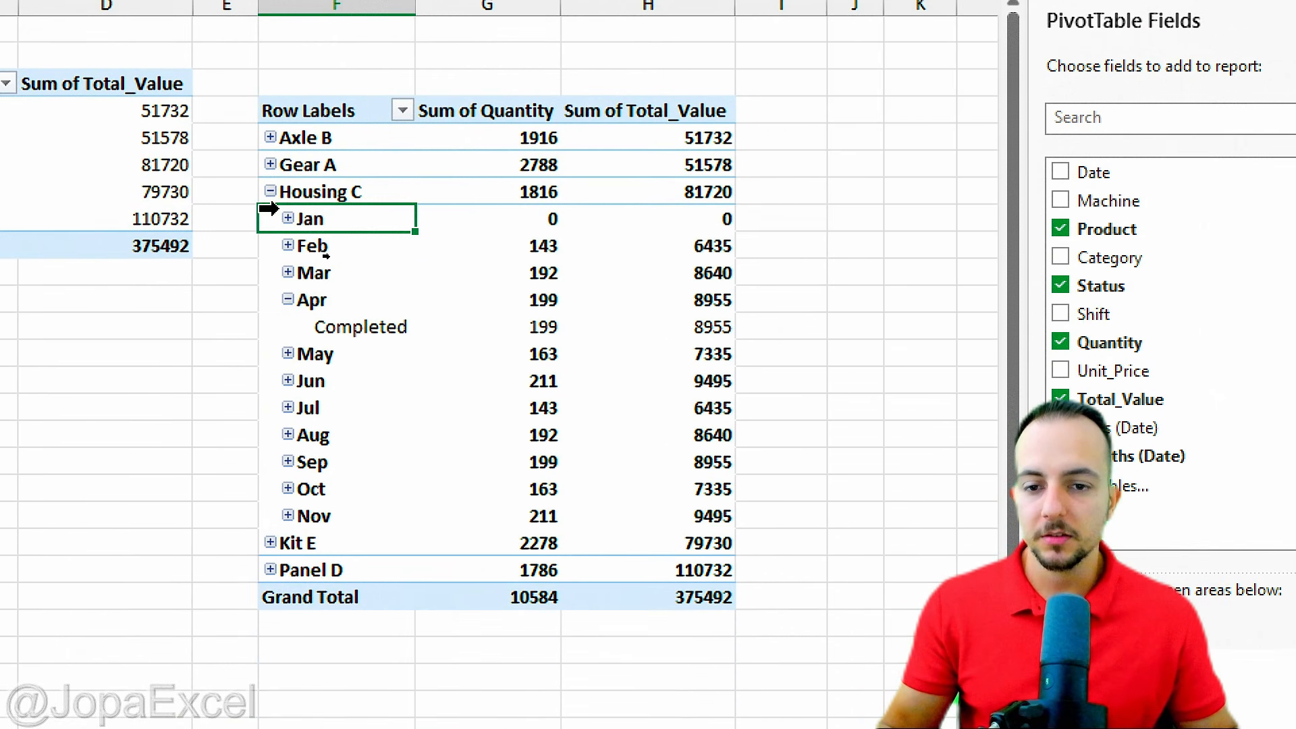
click(270, 192)
click(270, 192)
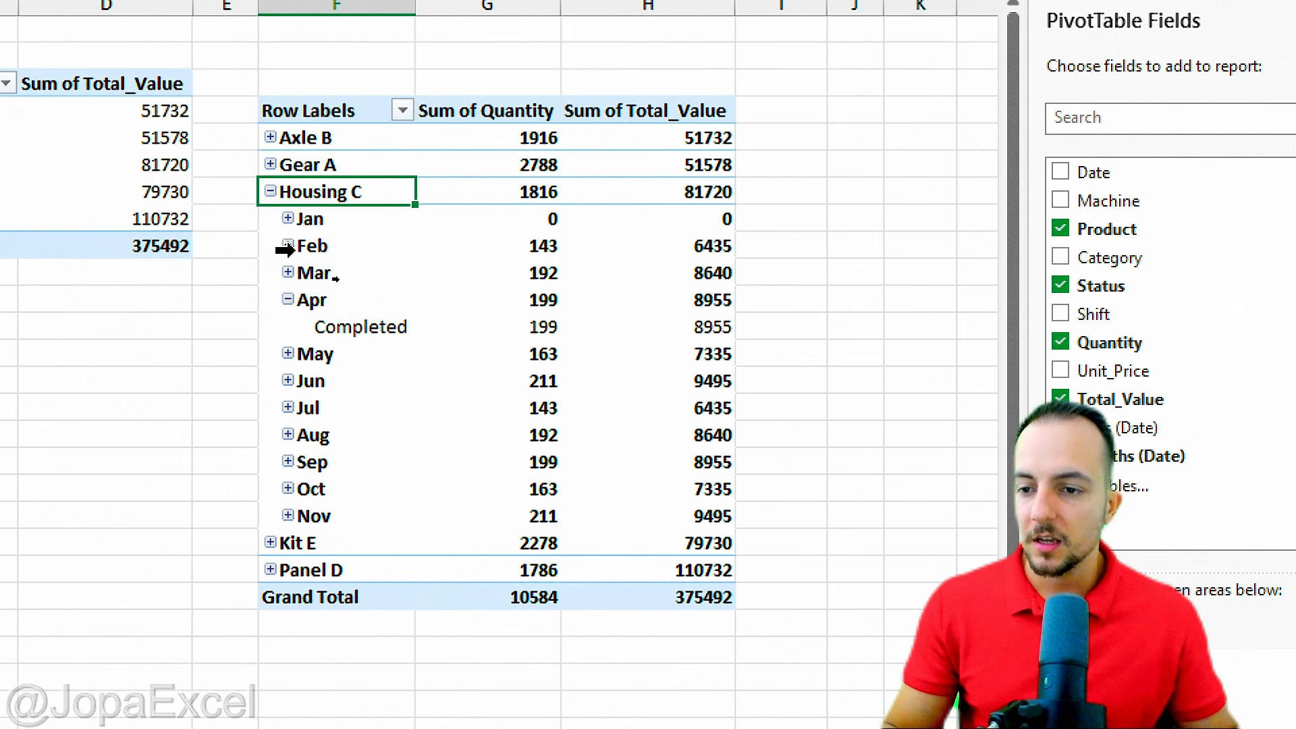
click(288, 246)
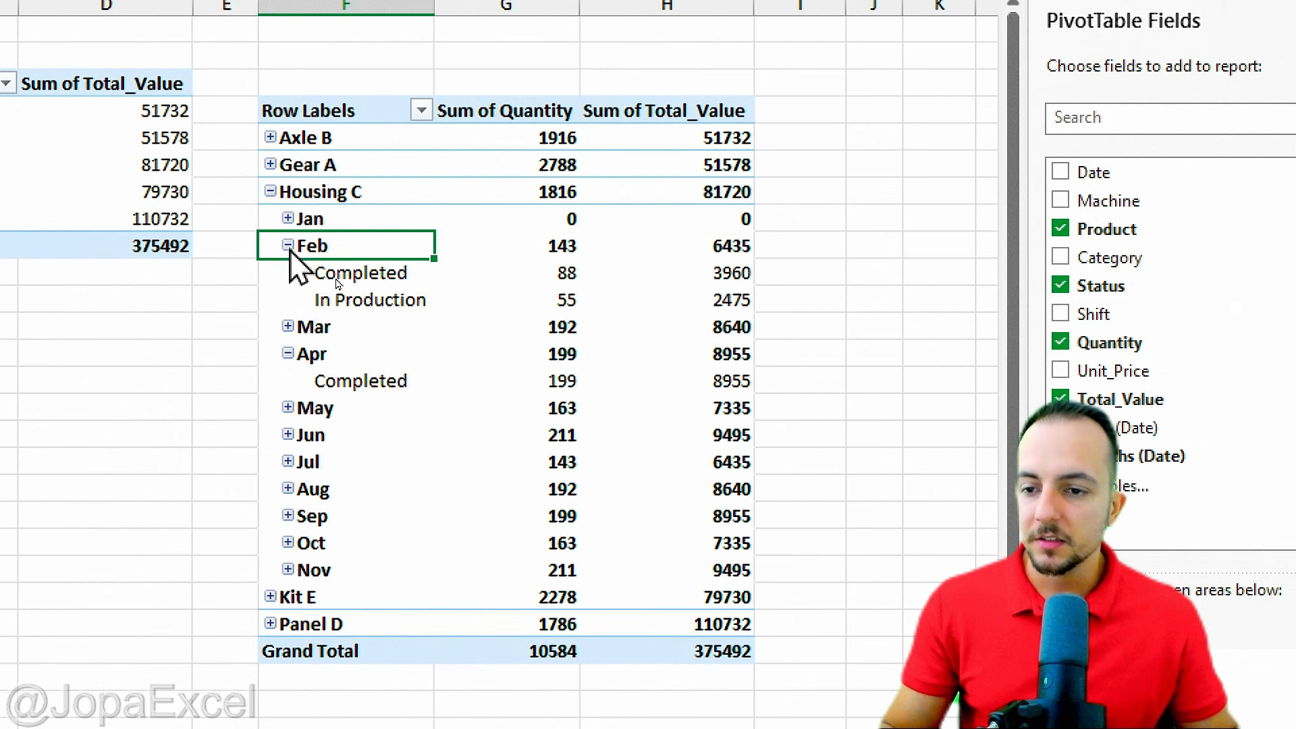
click(270, 191)
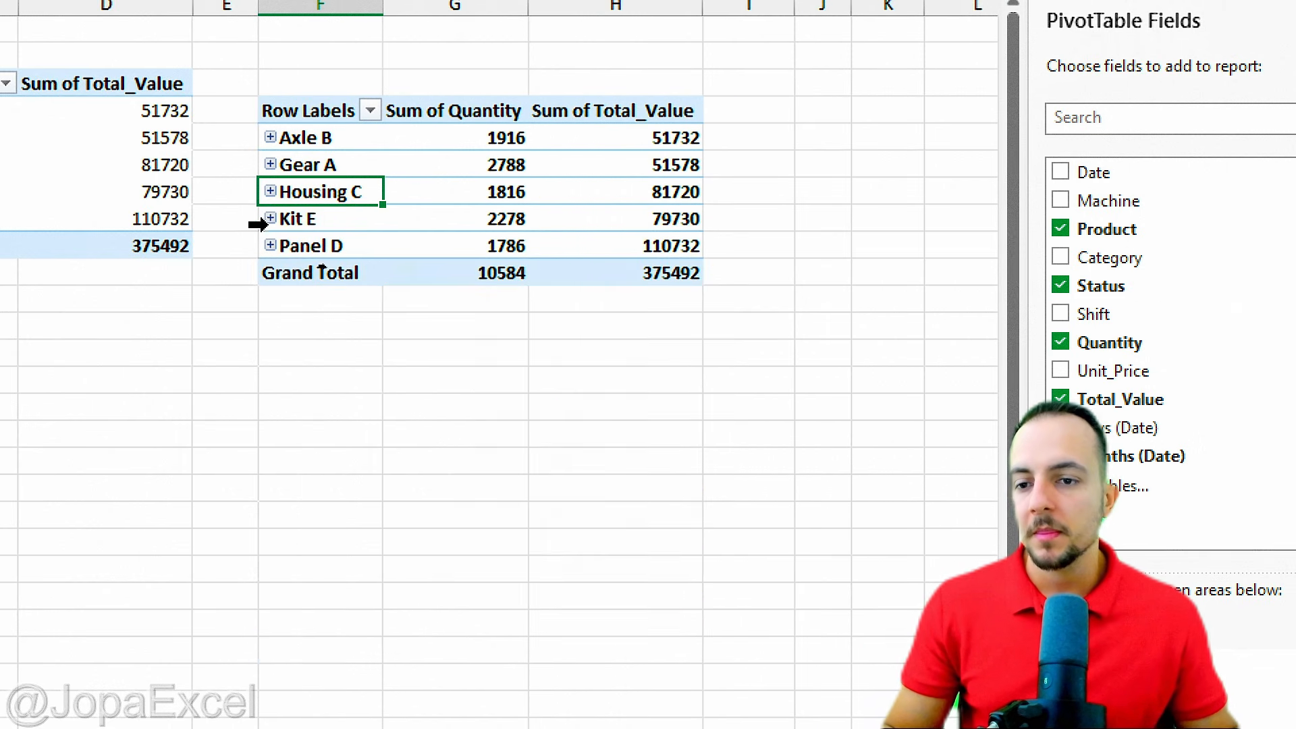
click(270, 191)
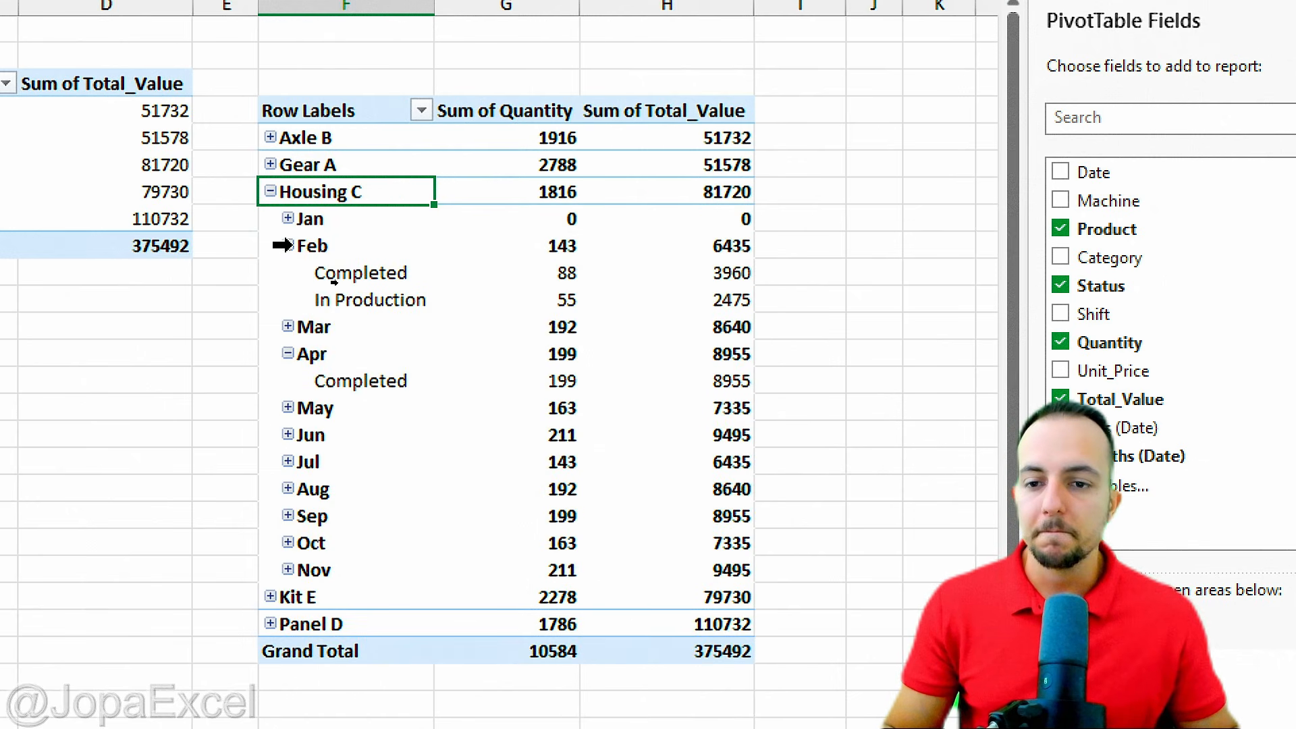
click(288, 354)
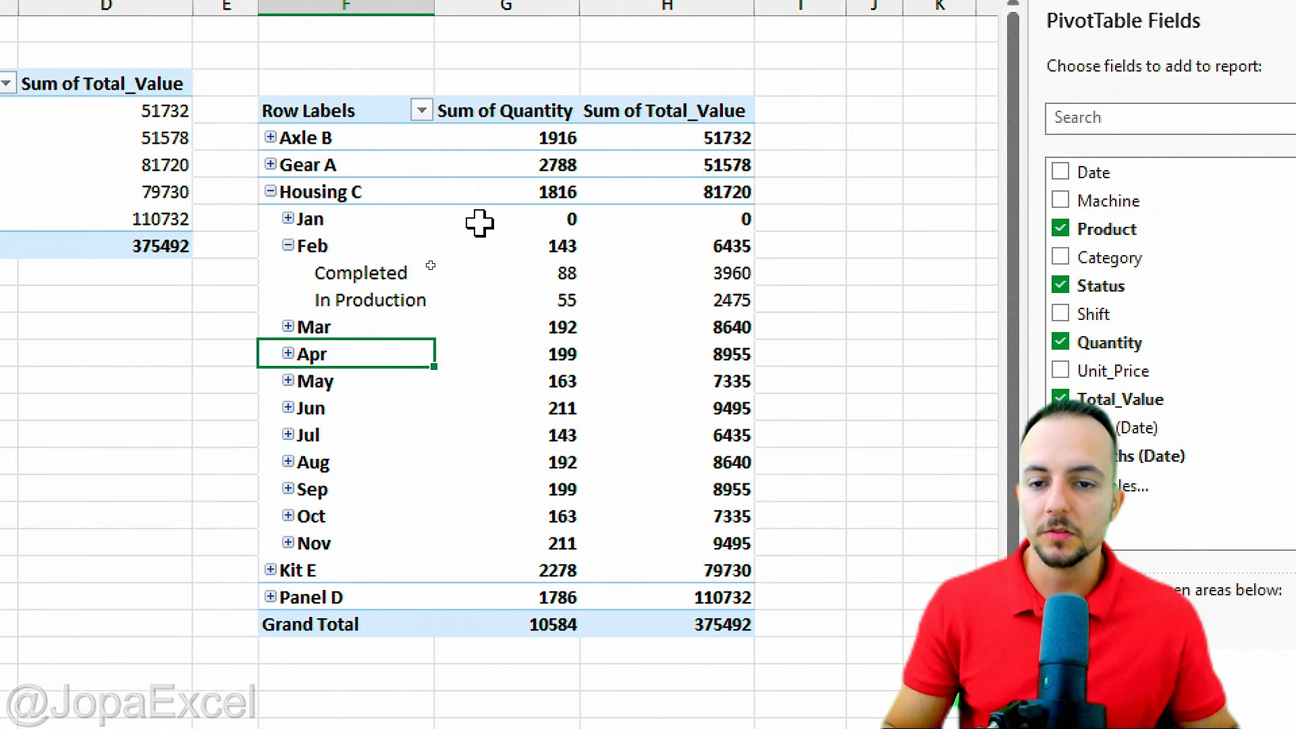
click(409, 273)
drag(446, 295, 666, 290)
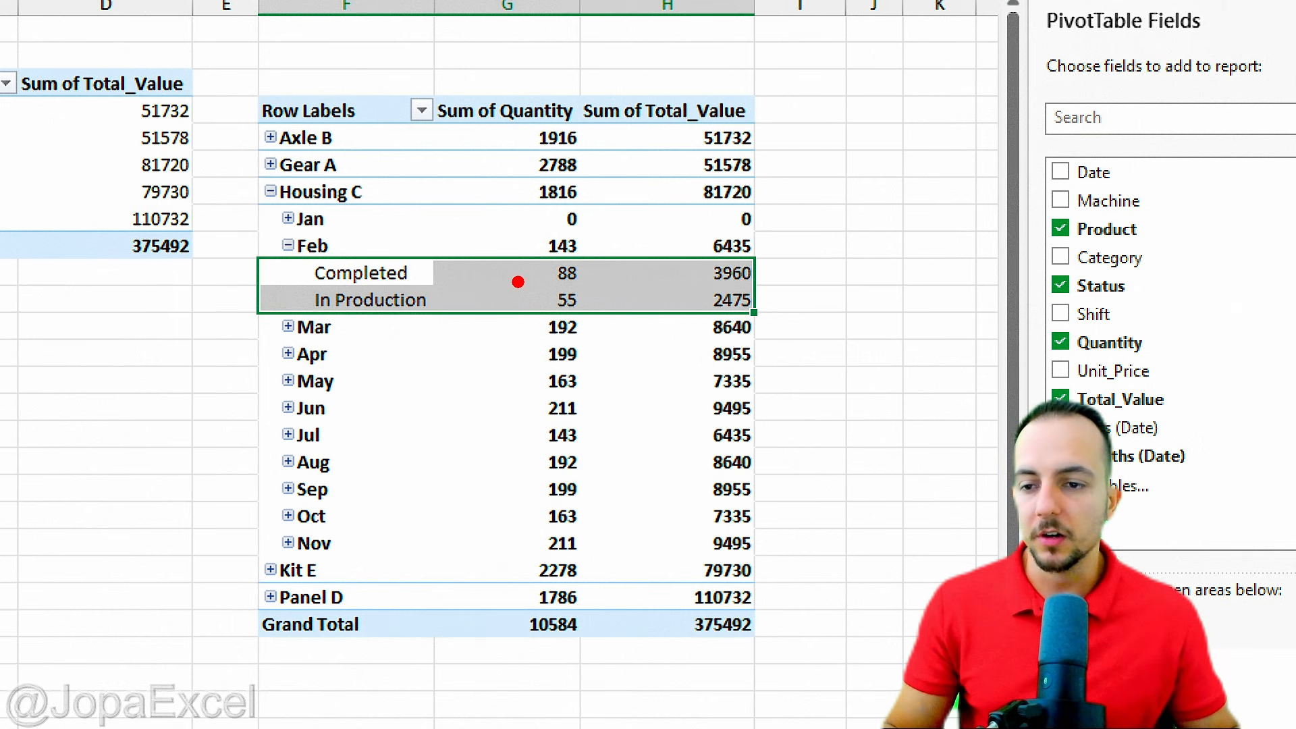
drag(516, 282, 514, 197)
drag(656, 140, 671, 273)
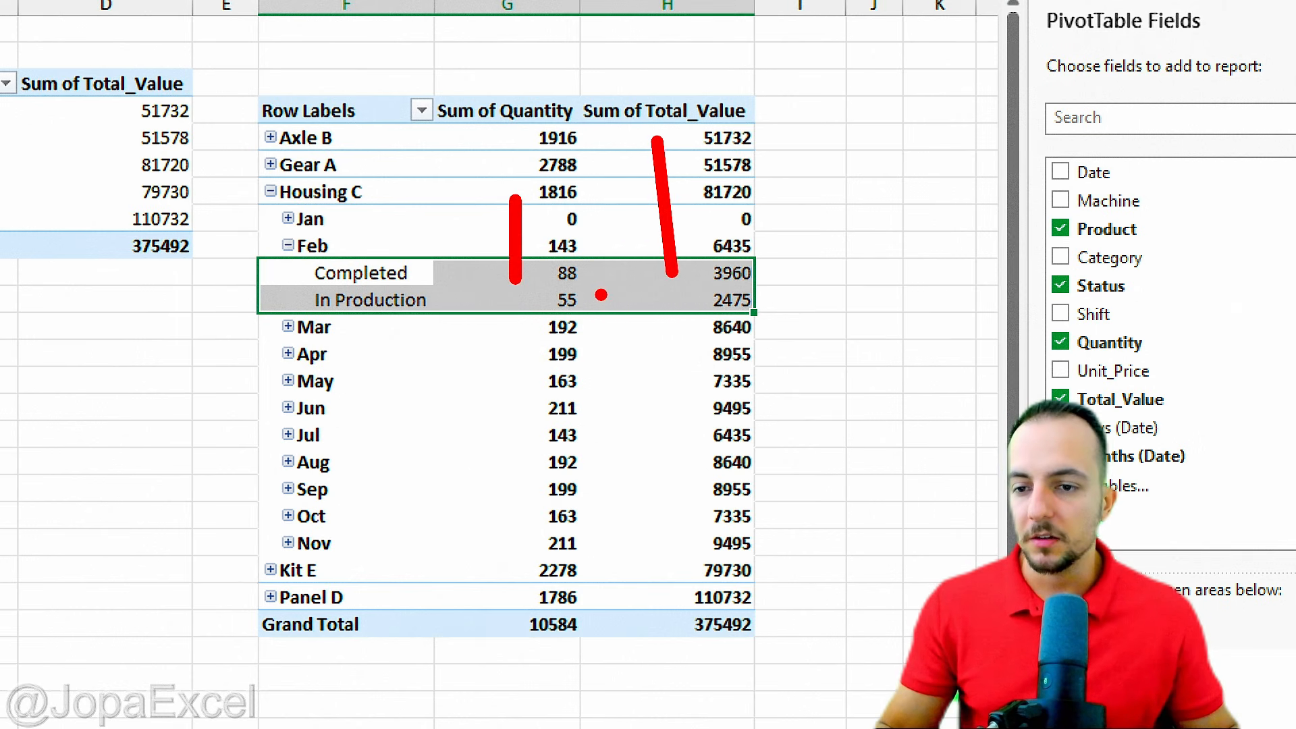
key(Escape)
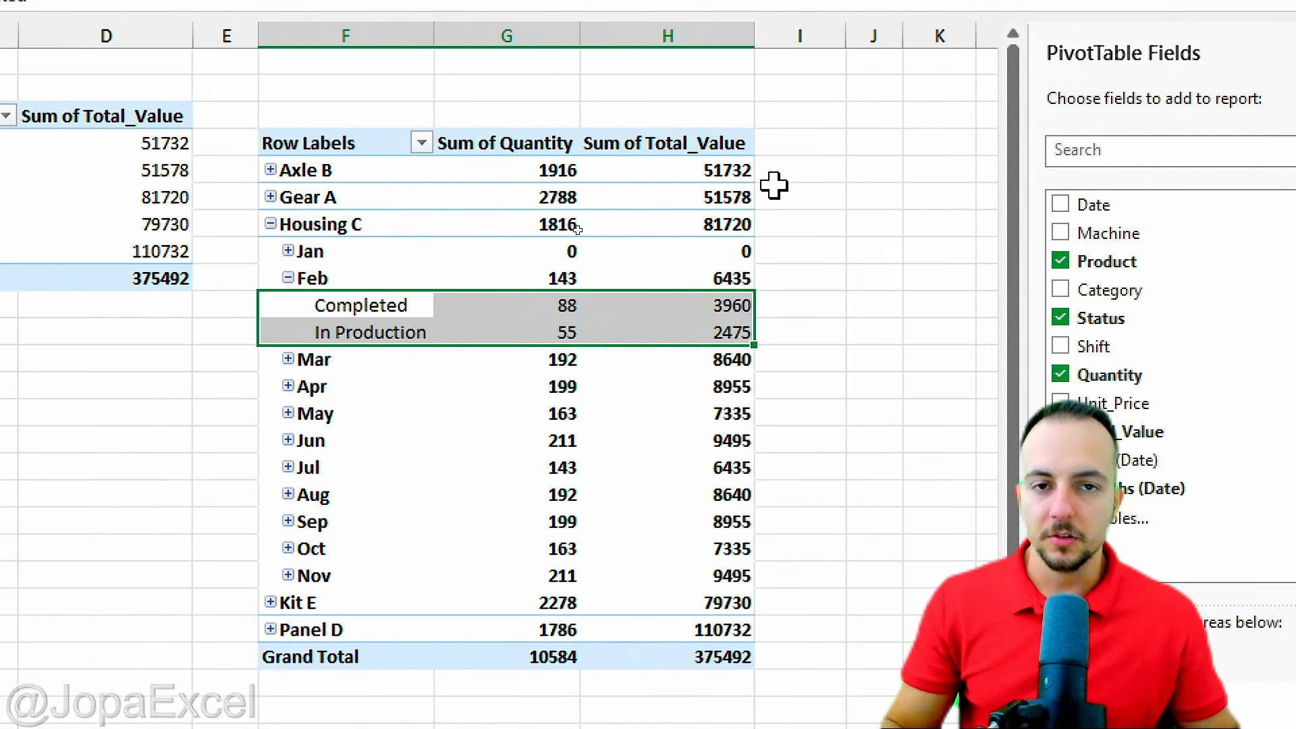
- Activate the product-only PivotTable in columns C and D, selecting its Sum of Total_Value header to view its fields
click(385, 138)
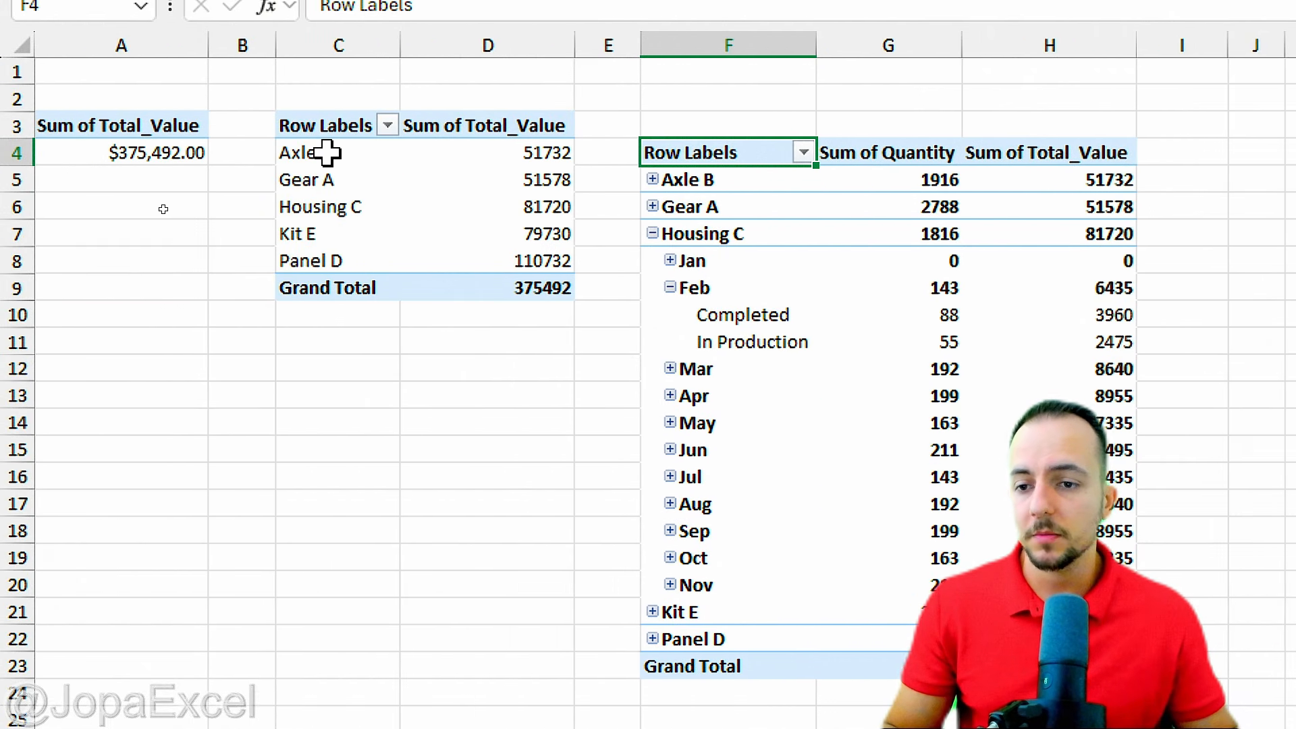
click(327, 152)
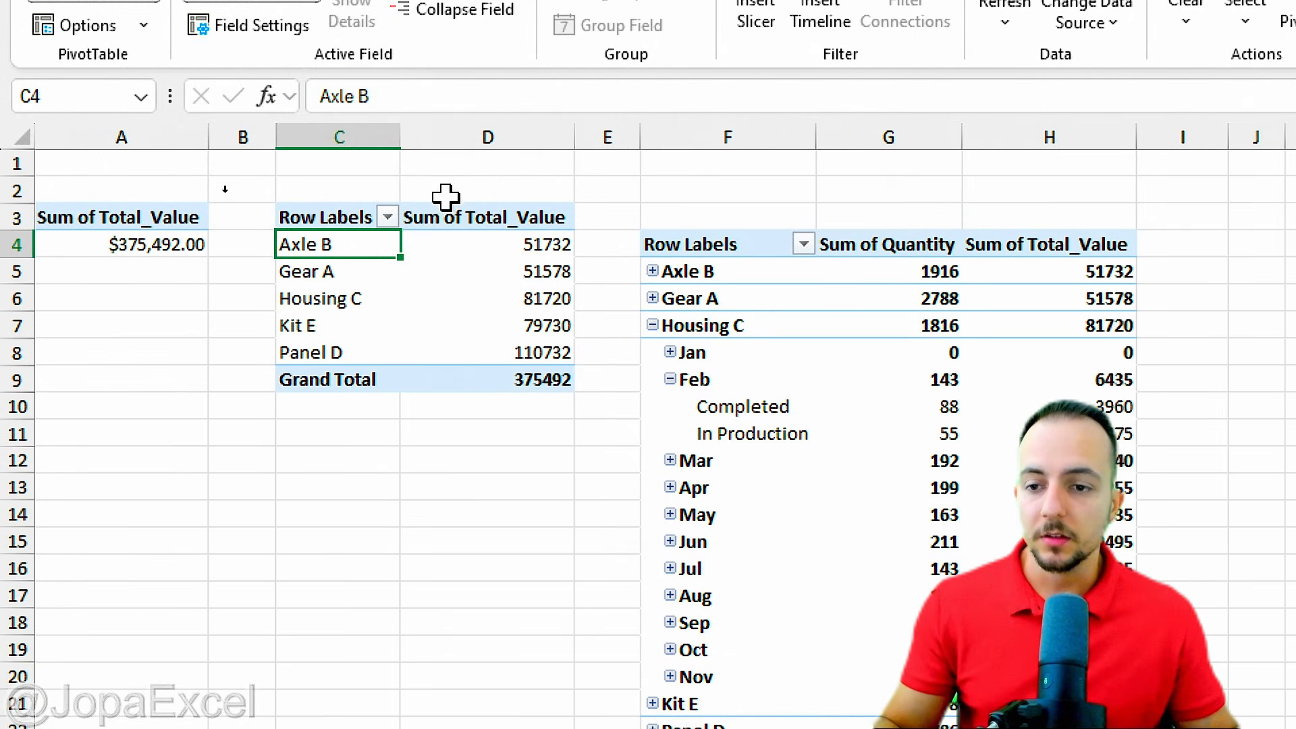
click(449, 217)
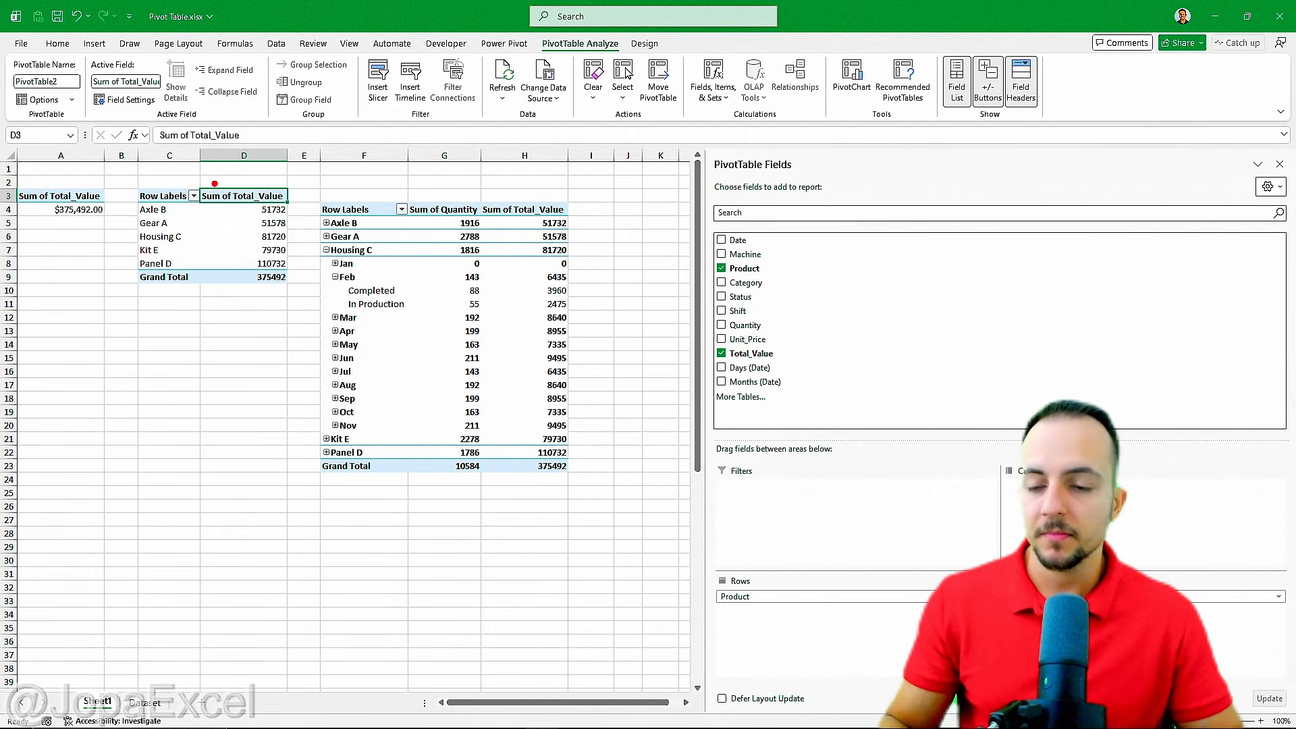
mouse_move(55, 148)
mouse_down()
mouse_move(24, 156)
mouse_move(64, 135)
mouse_move(334, 112)
mouse_move(743, 258)
mouse_move(672, 258)
mouse_up()
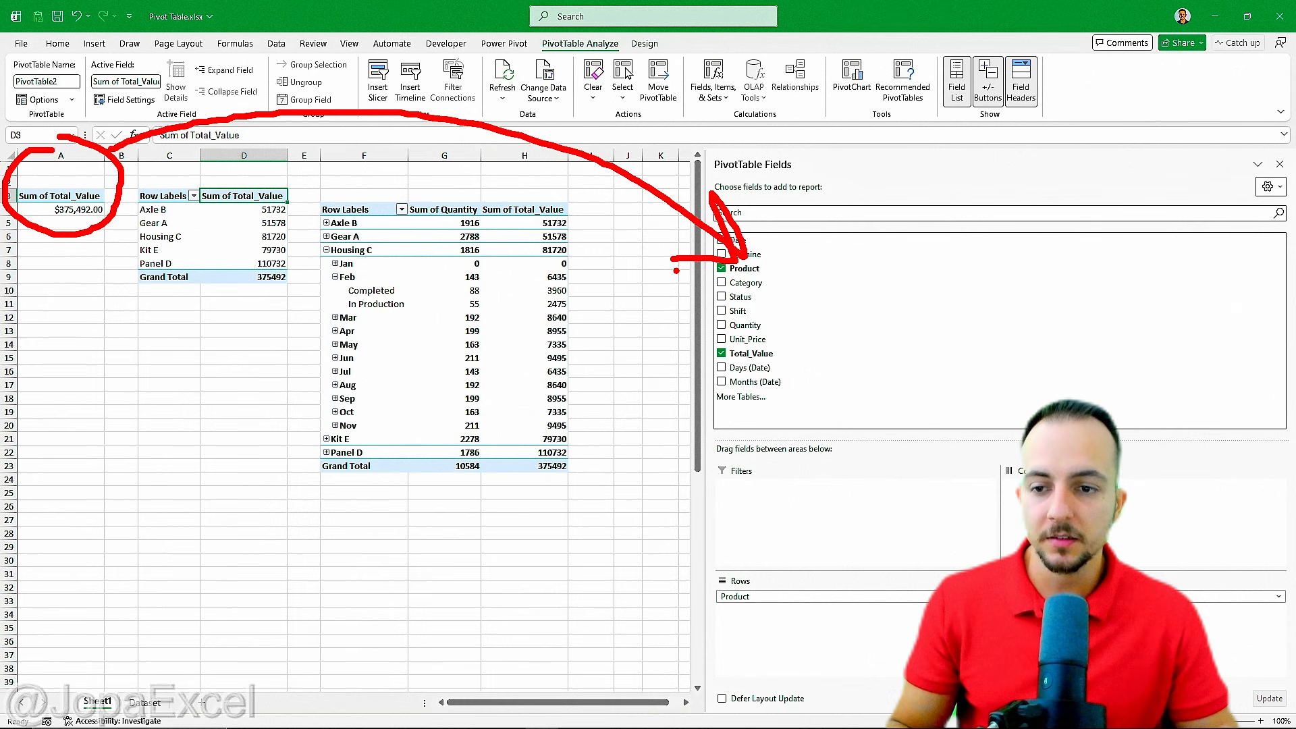
key(ctrl+z)
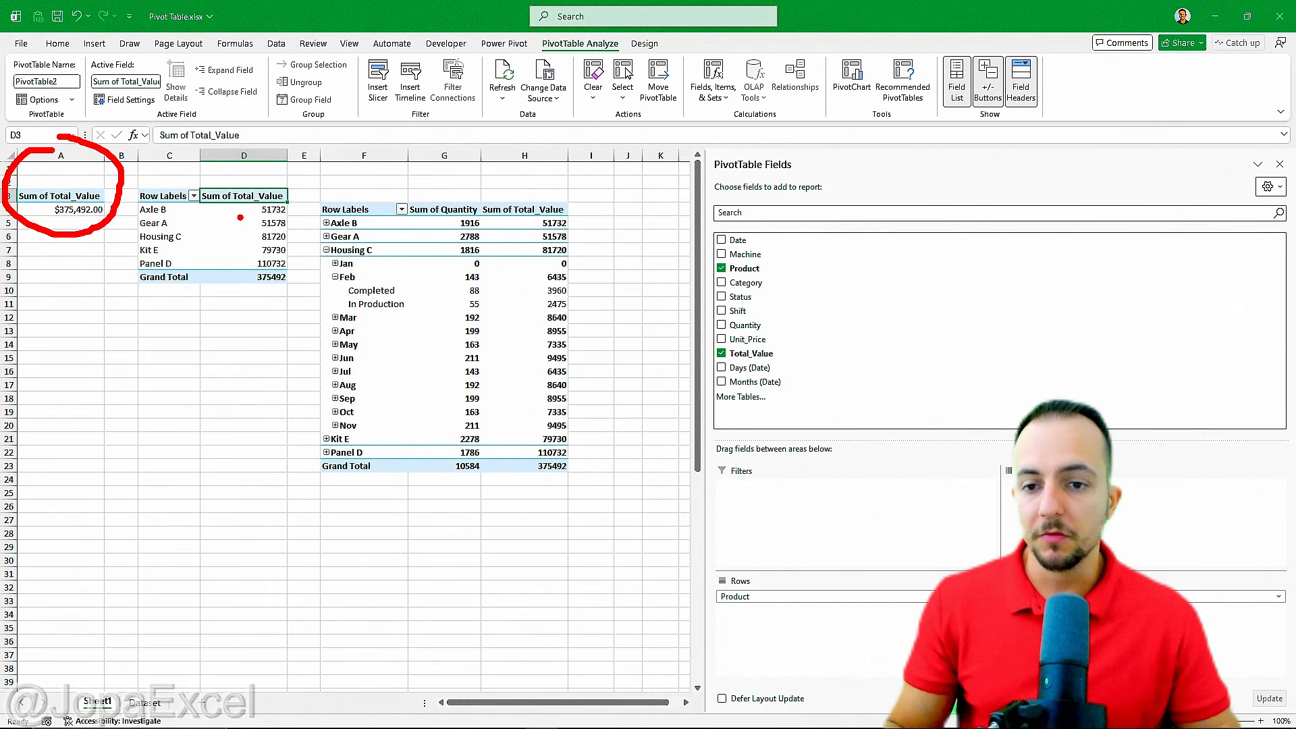
key(ctrl+z)
mouse_move(422, 177)
mouse_down()
mouse_move(476, 348)
mouse_move(405, 180)
mouse_move(760, 237)
mouse_move(746, 246)
mouse_move(759, 185)
mouse_up()
key(Escape)
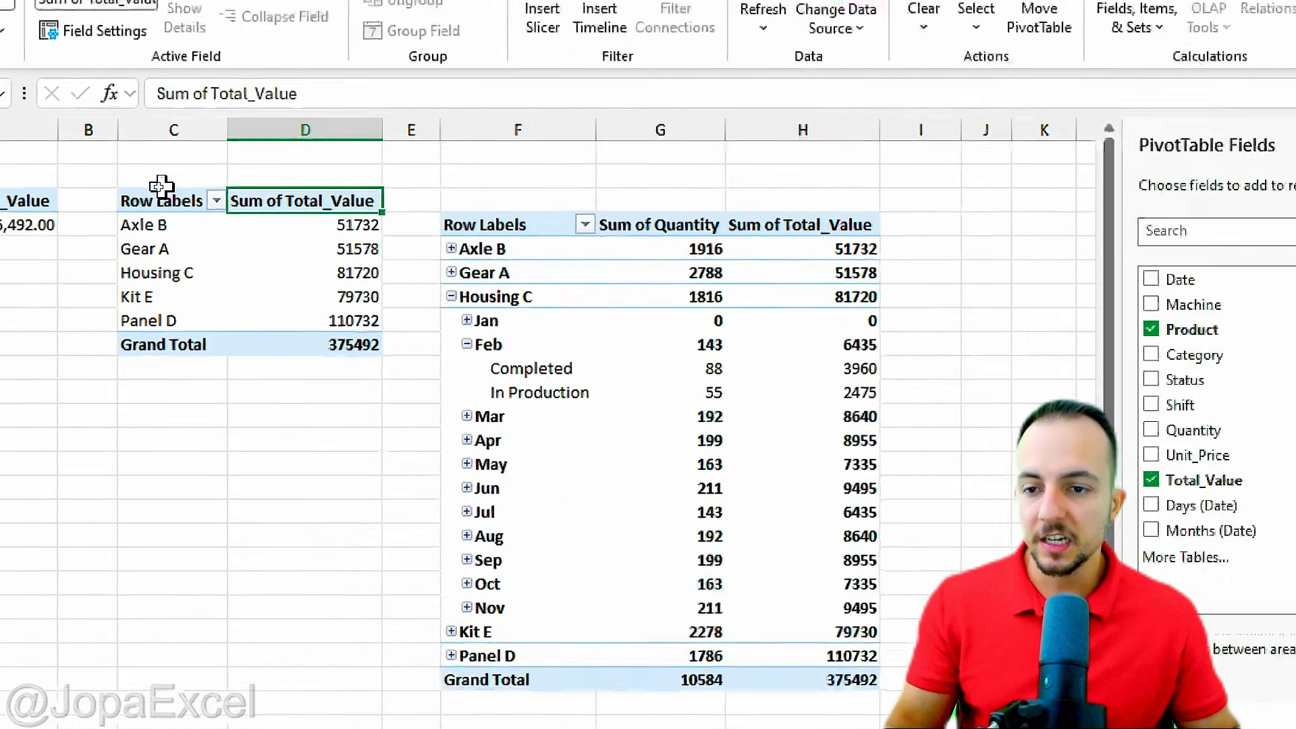
- Select the Gear A total in the product-only PivotTable to examine how its values are summarised
drag(121, 169, 264, 240)
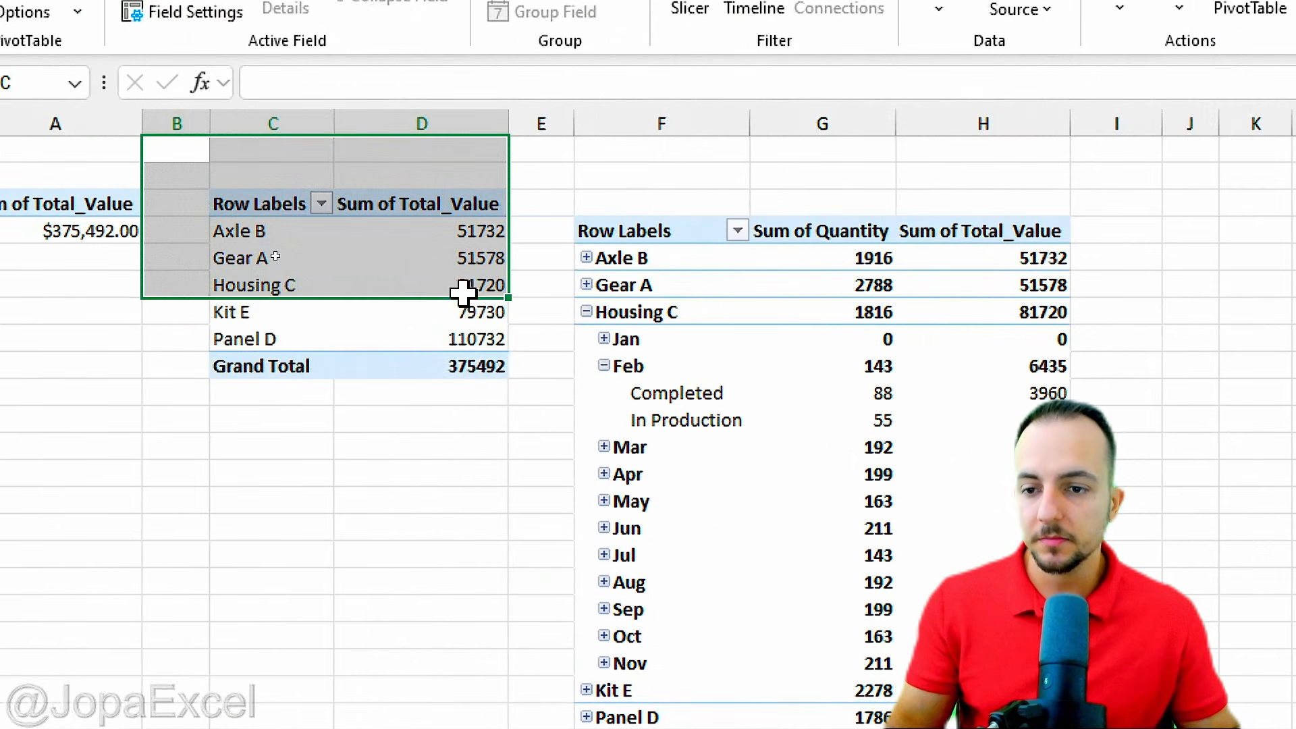
drag(463, 293, 540, 418)
click(381, 260)
key(ctrl+2)
mouse_move(405, 218)
mouse_down()
mouse_move(298, 277)
mouse_move(356, 222)
mouse_up()
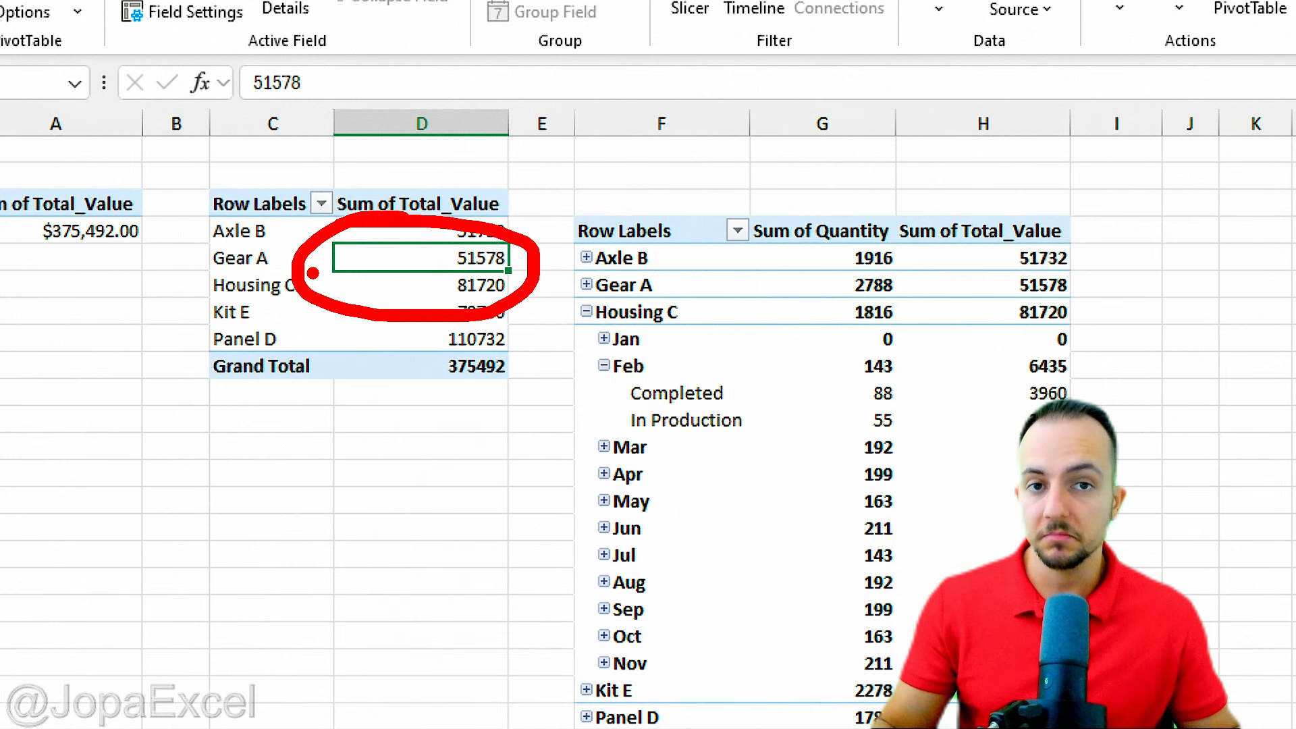
key(Escape)
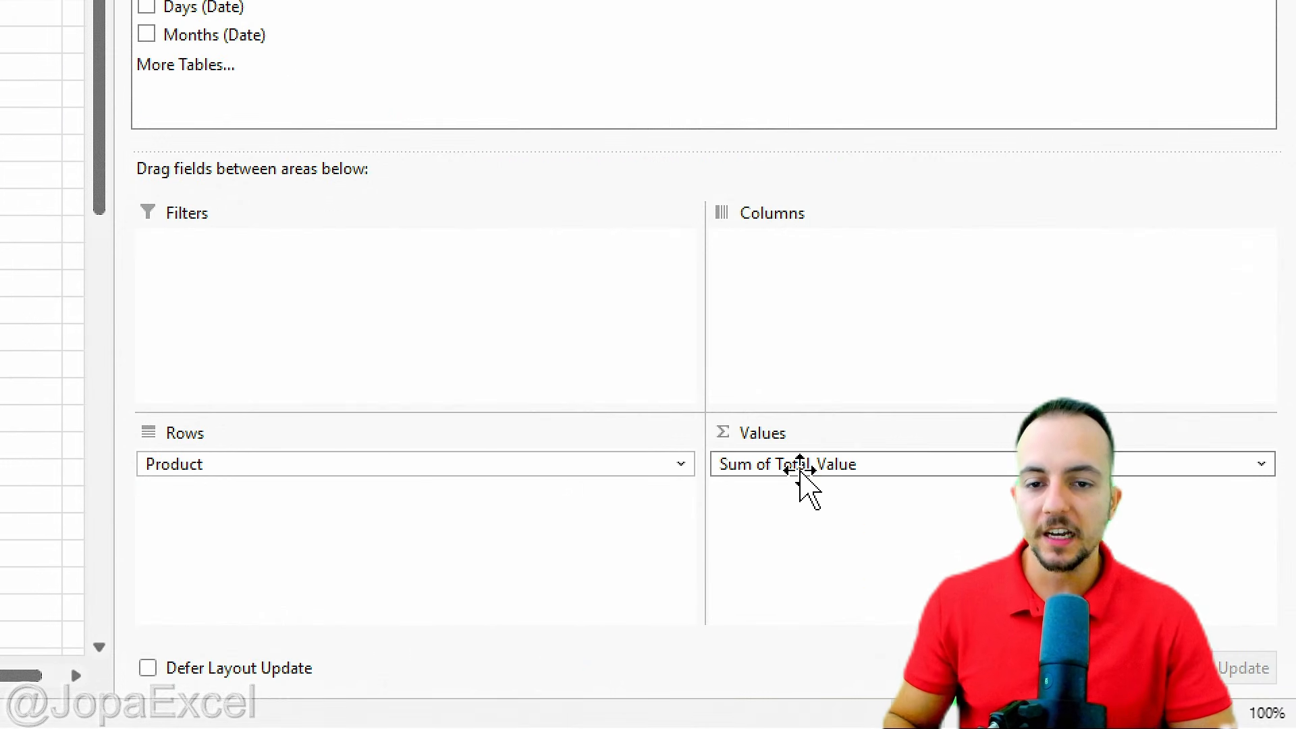
- Open the value field settings of Total_Value in the product-only PivotTable and try the Average, Max, Min and Count functions
click(800, 466)
click(813, 442)
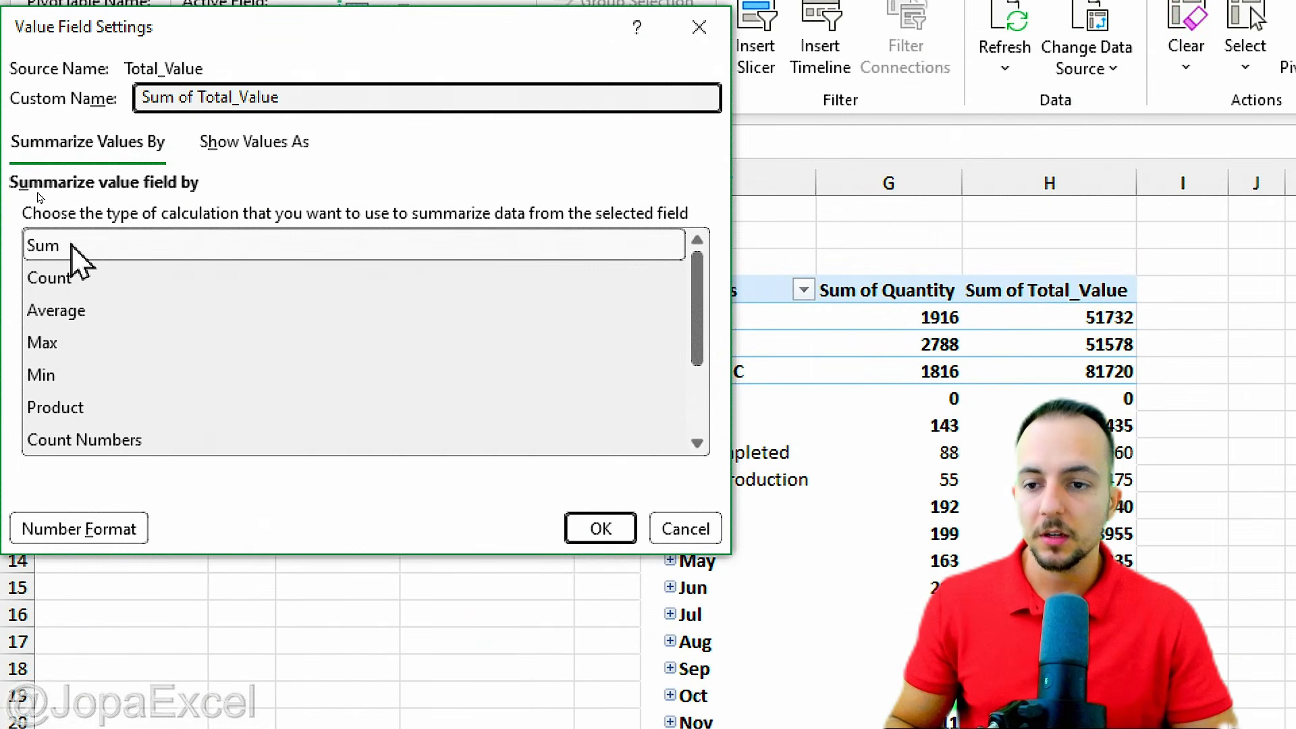
click(81, 312)
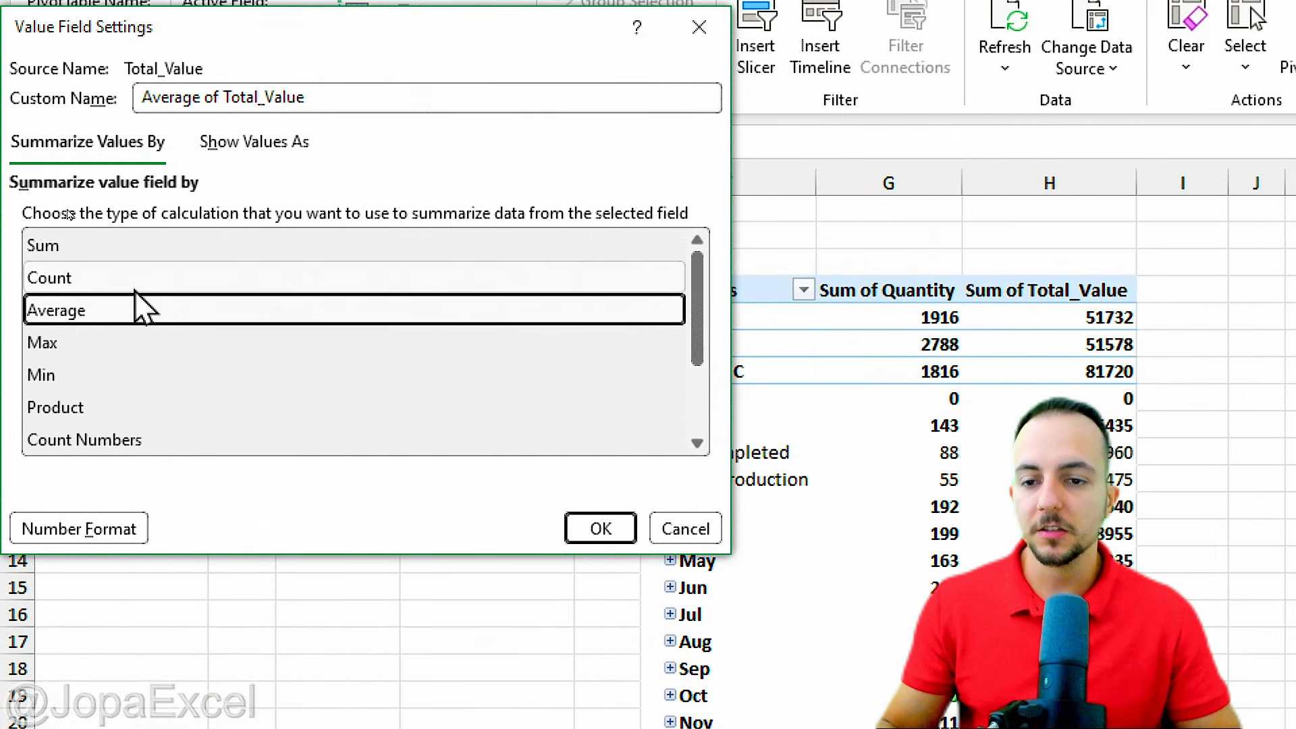
click(101, 345)
click(102, 372)
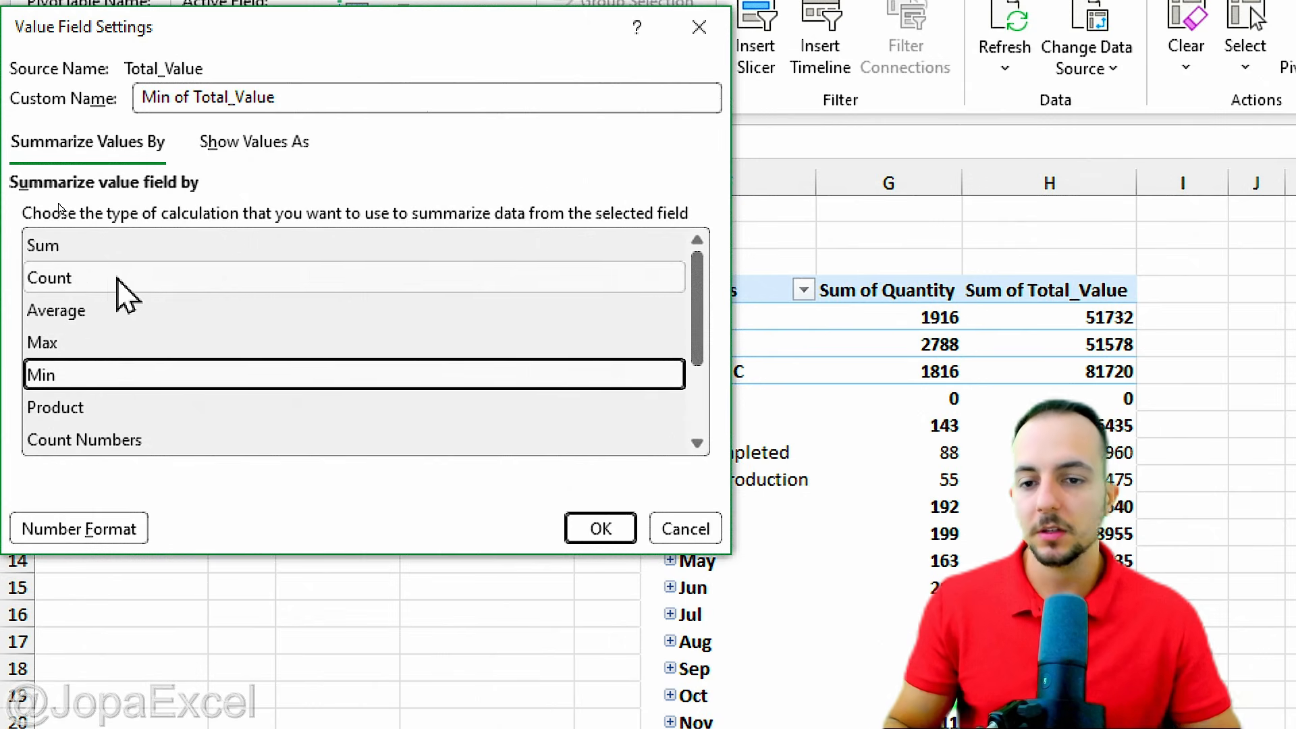
click(115, 279)
click(113, 312)
click(108, 341)
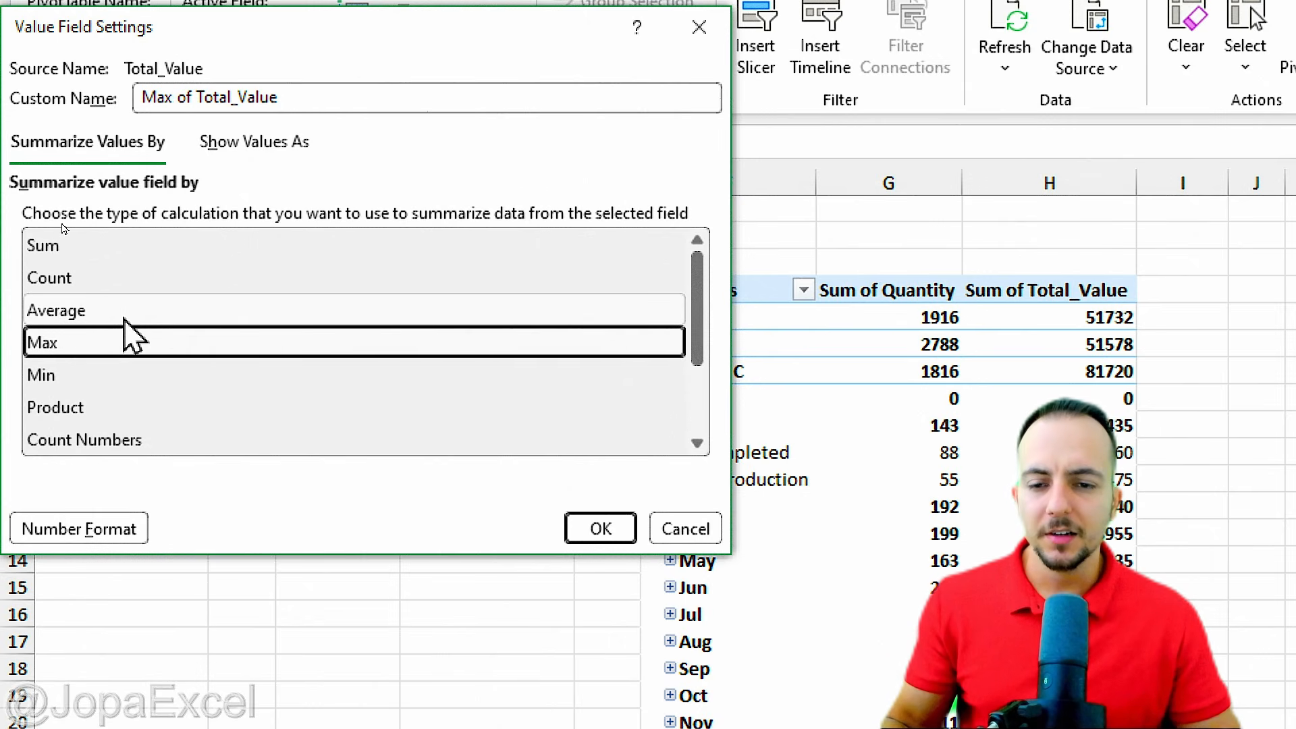
click(126, 316)
click(123, 285)
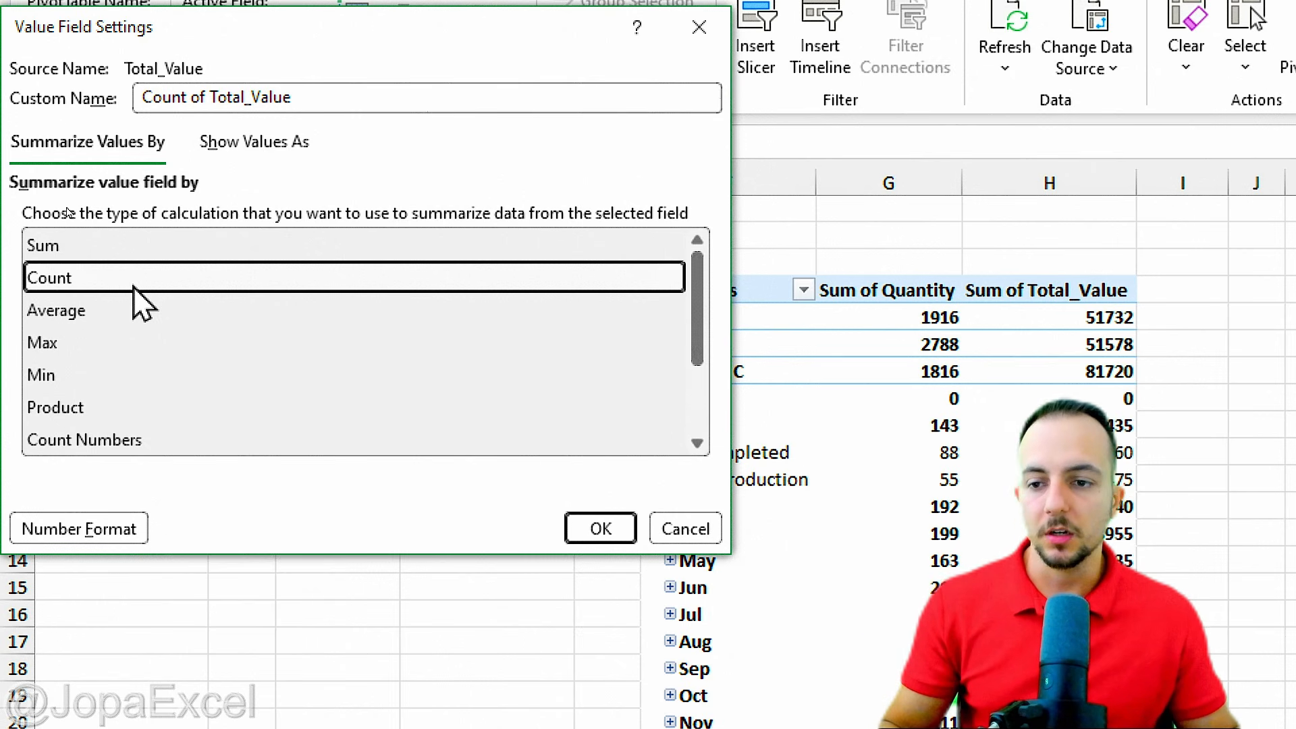
- Summarise Total_Value by Average in the product-only PivotTable, moving the settings dialog aside to keep the table in view
click(144, 311)
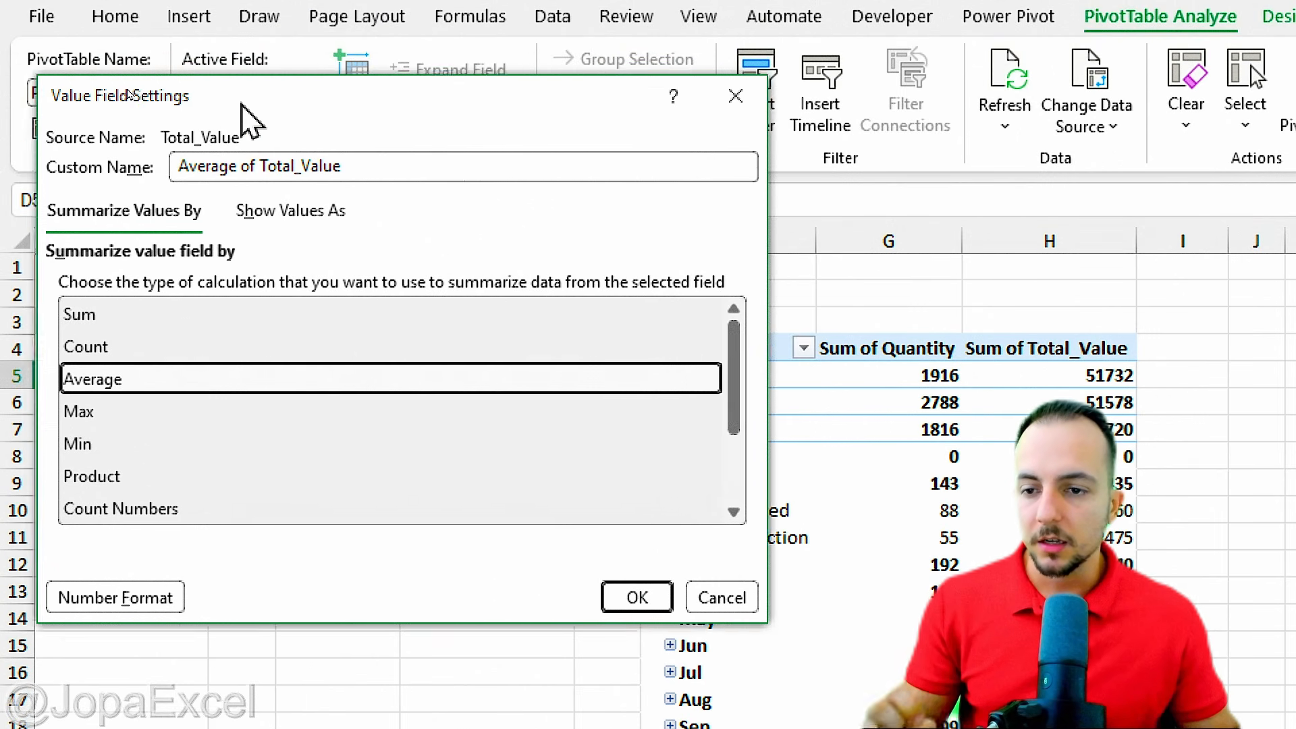
drag(242, 103, 827, 41)
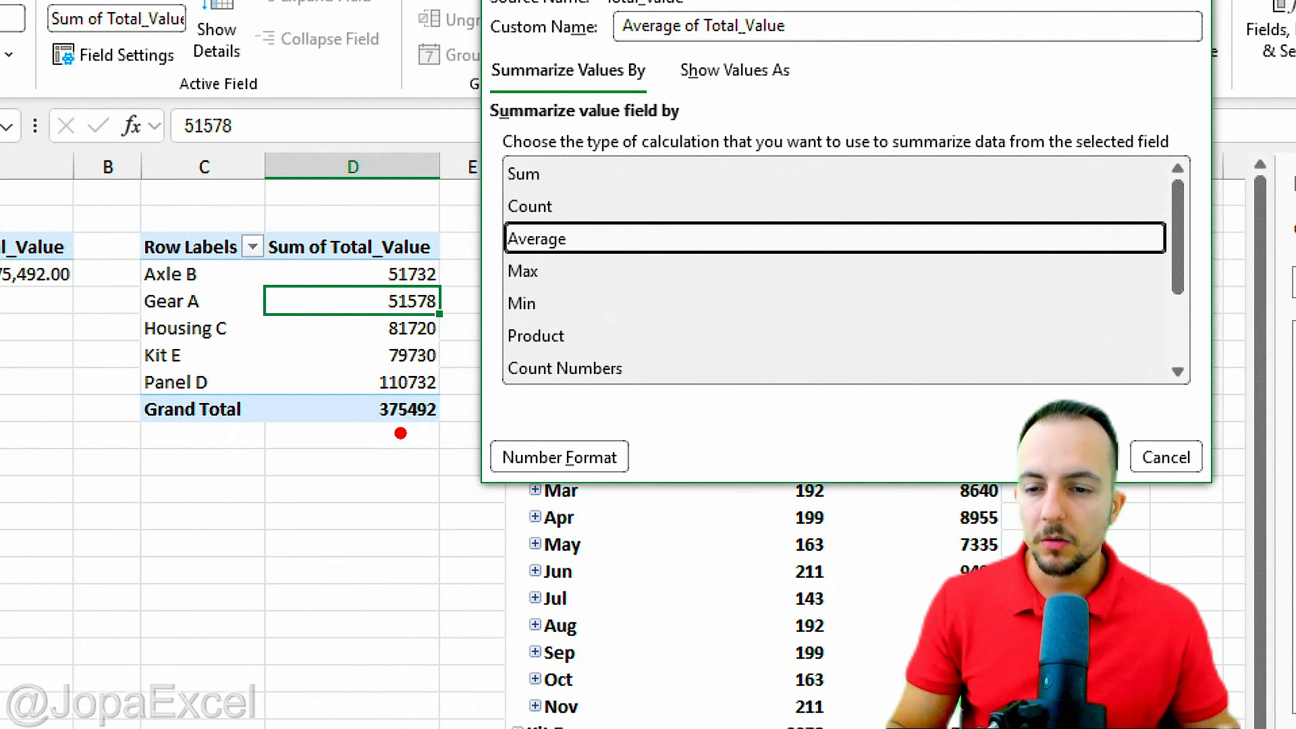
drag(390, 438, 466, 413)
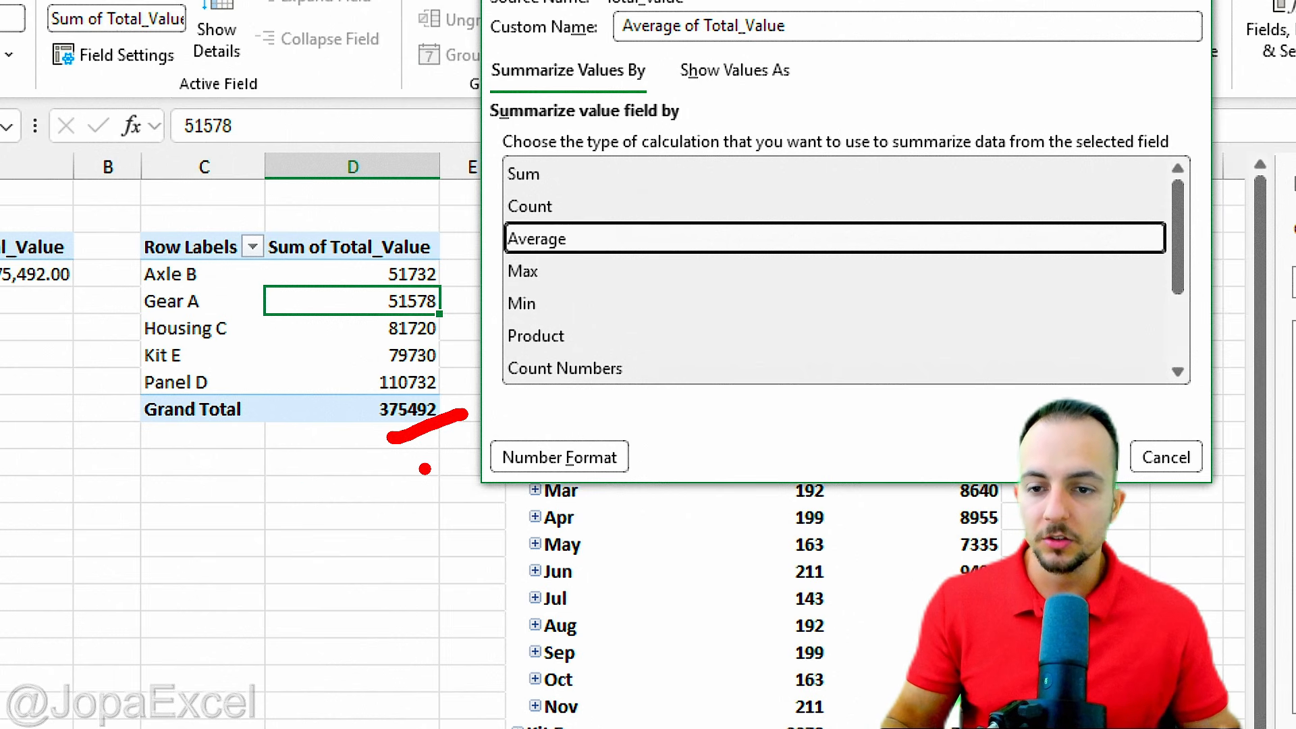
key(Escape)
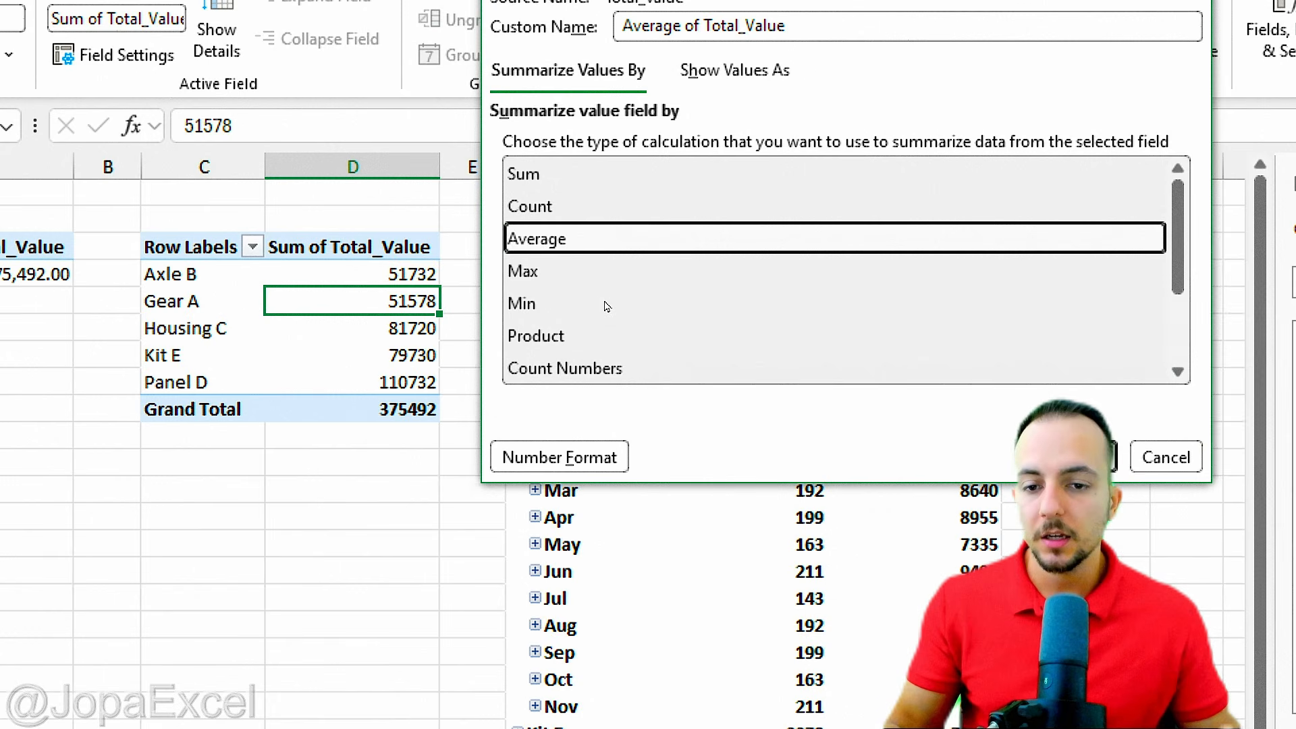
key(Return)
- Select the product-only PivotTable's Grand Total row to review the overall average, ending on its Row Labels header
click(413, 409)
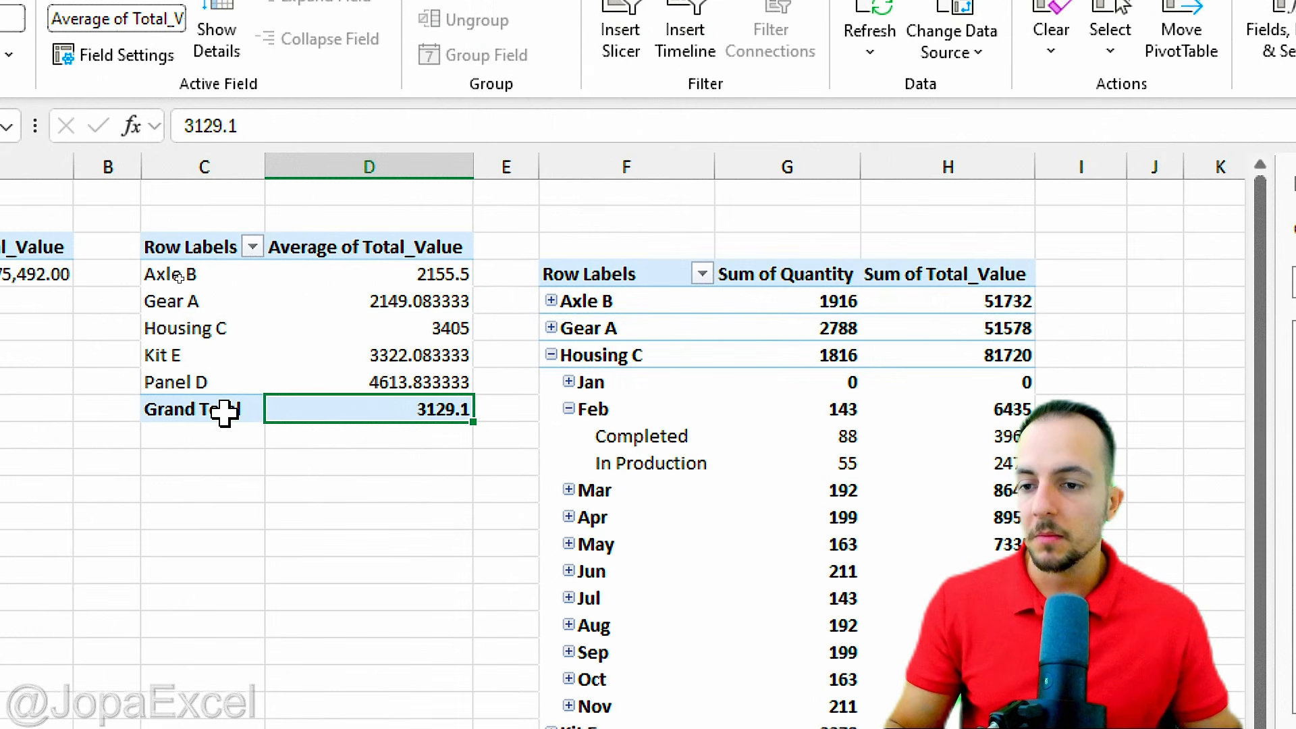
drag(226, 412, 364, 411)
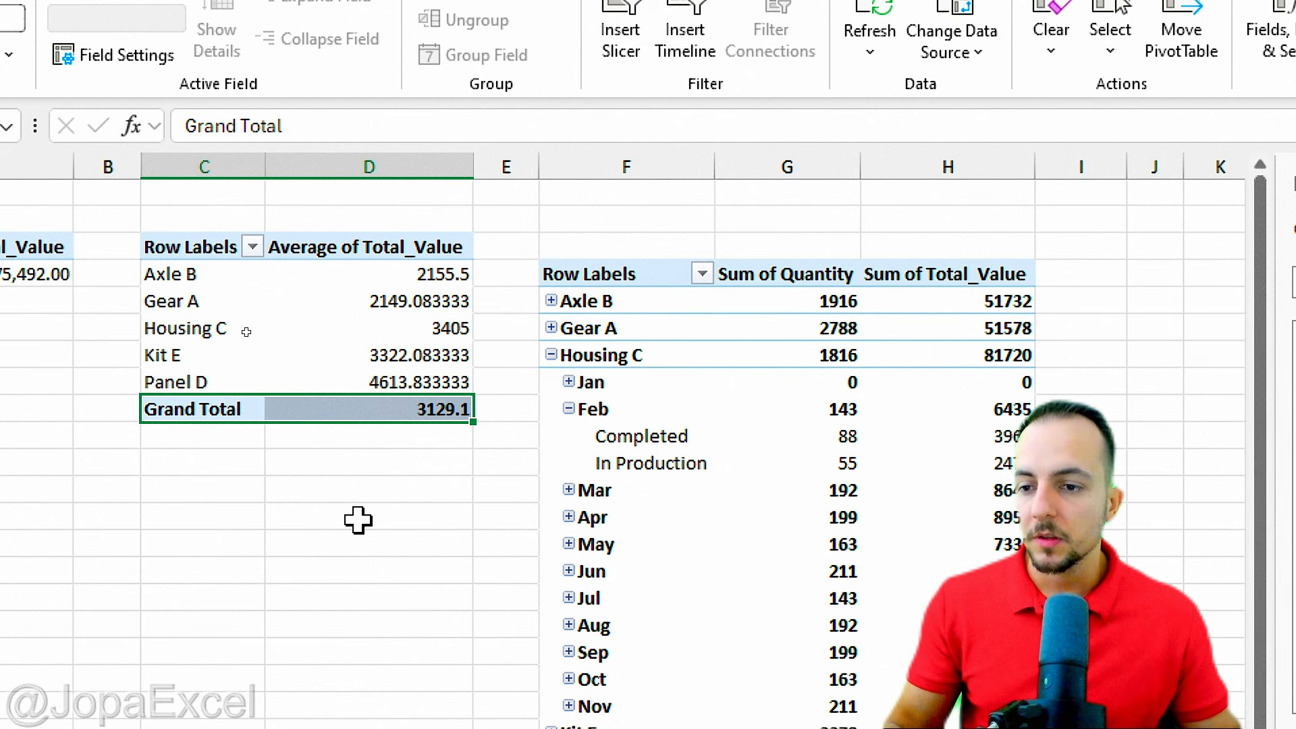
click(217, 247)
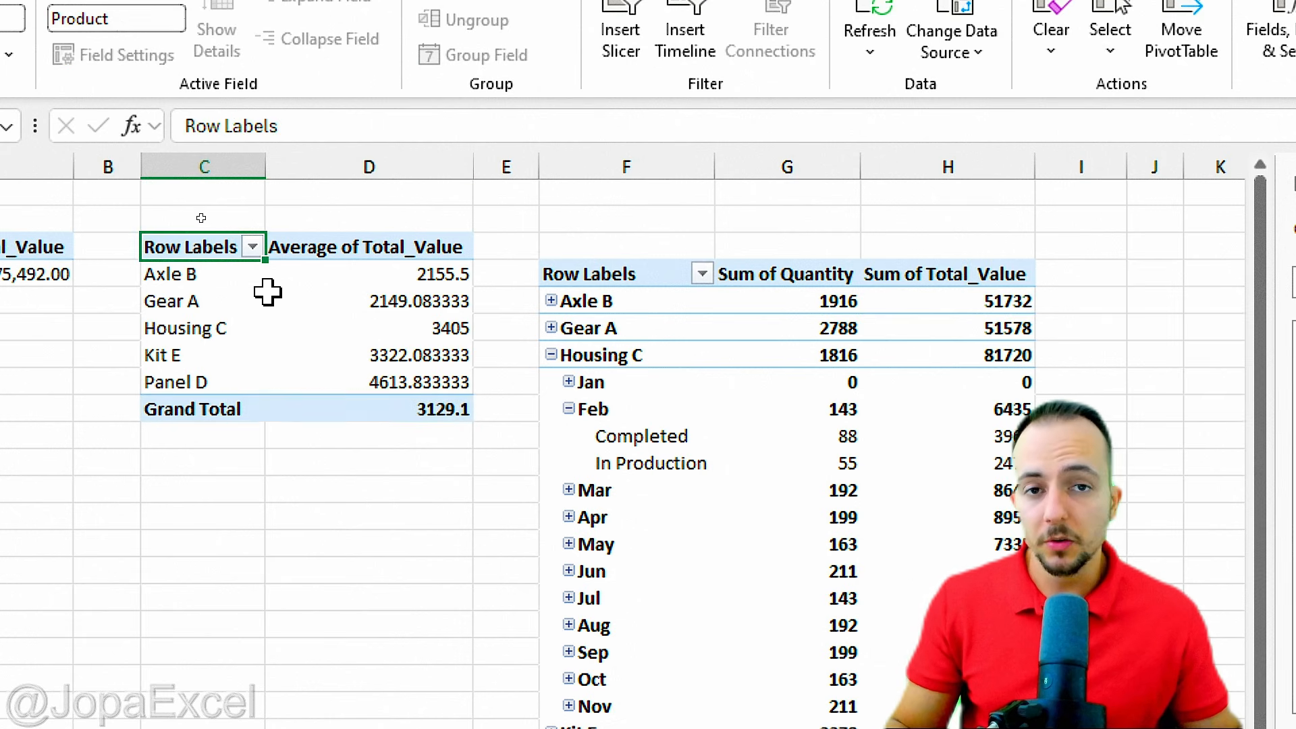